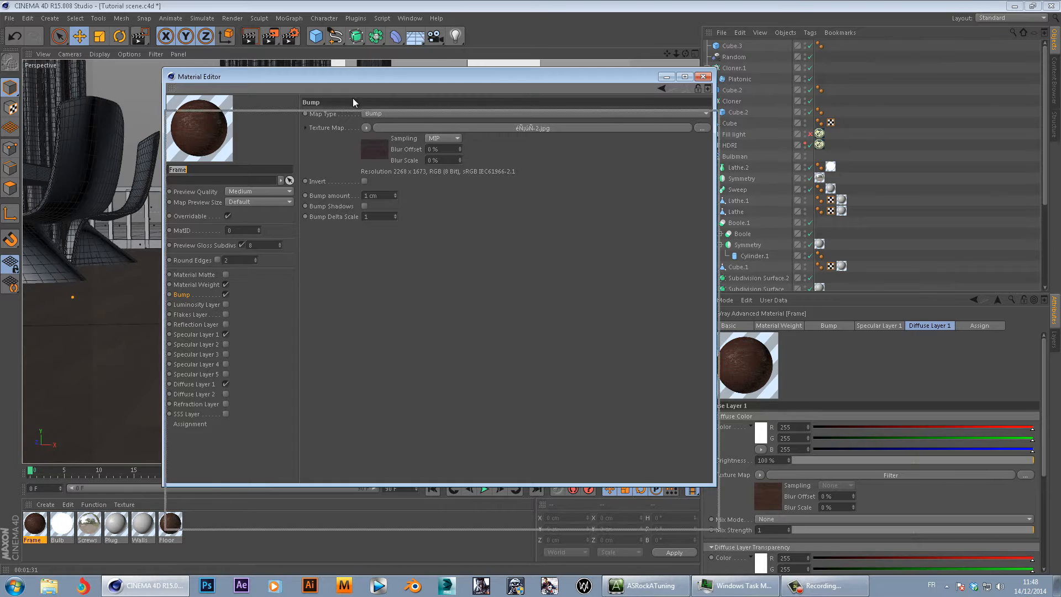
- Examine the noise shader used as the texture map in the Walls material's bump layer, including its available noise types
{"action": "left_click_drag", "start_coordinate": [373, 83], "coordinate": [406, 94]}
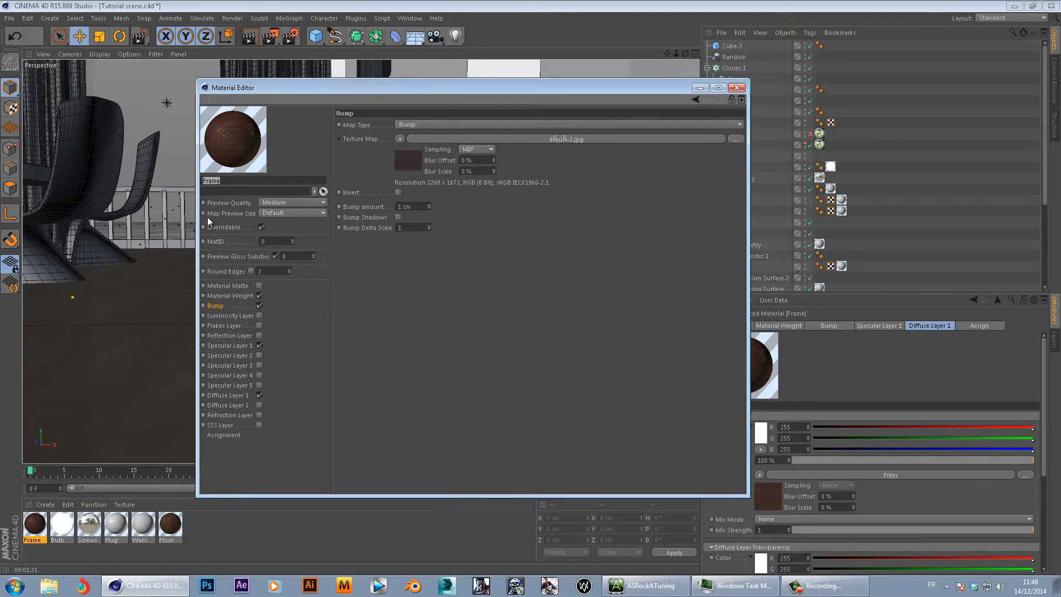
{"action": "left_click", "coordinate": [145, 525]}
{"action": "left_click", "coordinate": [235, 346]}
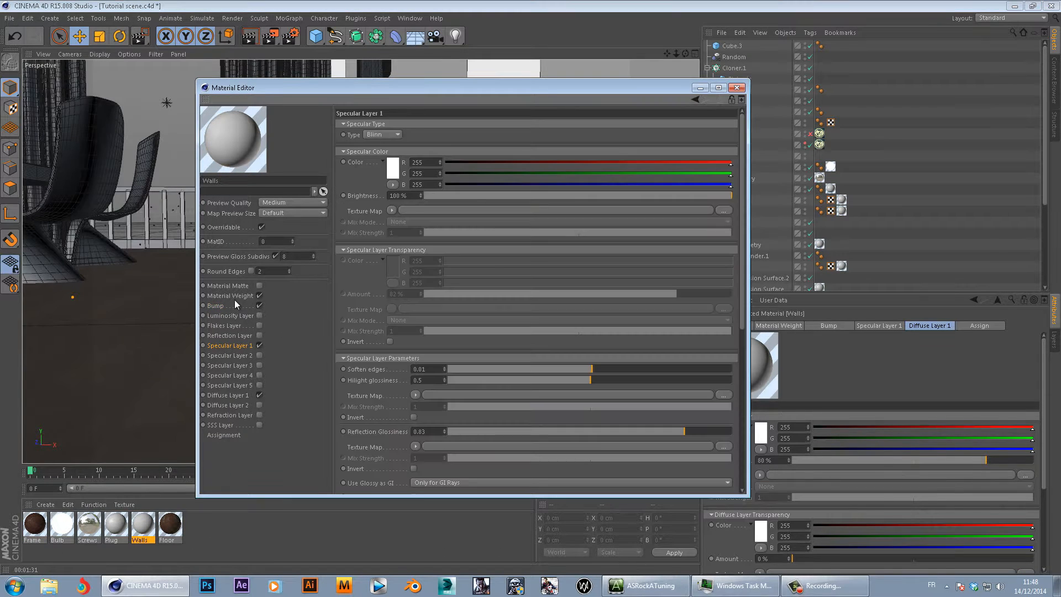
{"action": "left_click", "coordinate": [233, 304]}
{"action": "left_click", "coordinate": [489, 139]}
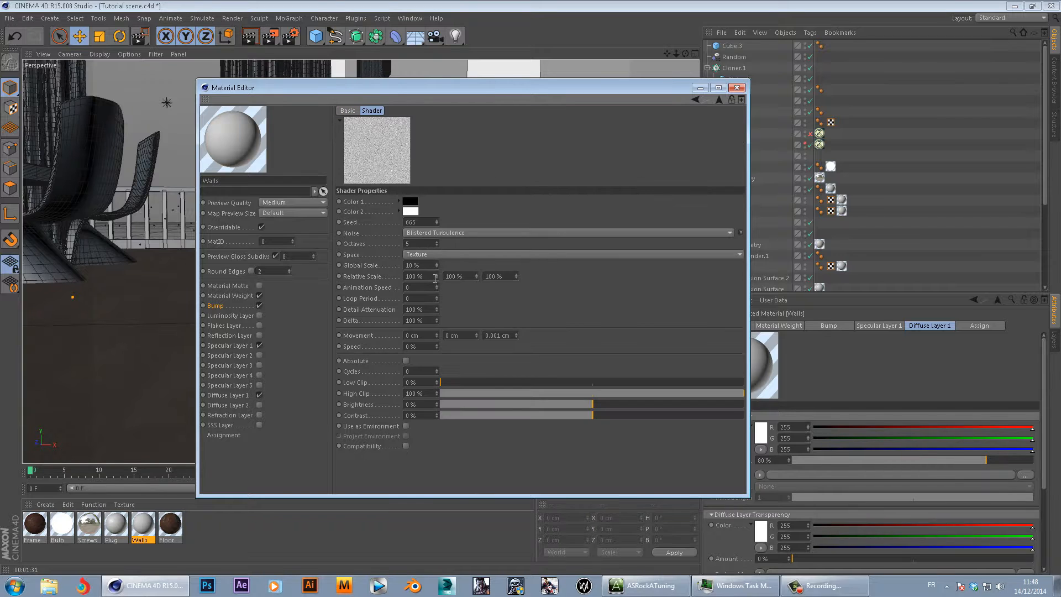
{"action": "left_click", "coordinate": [478, 232]}
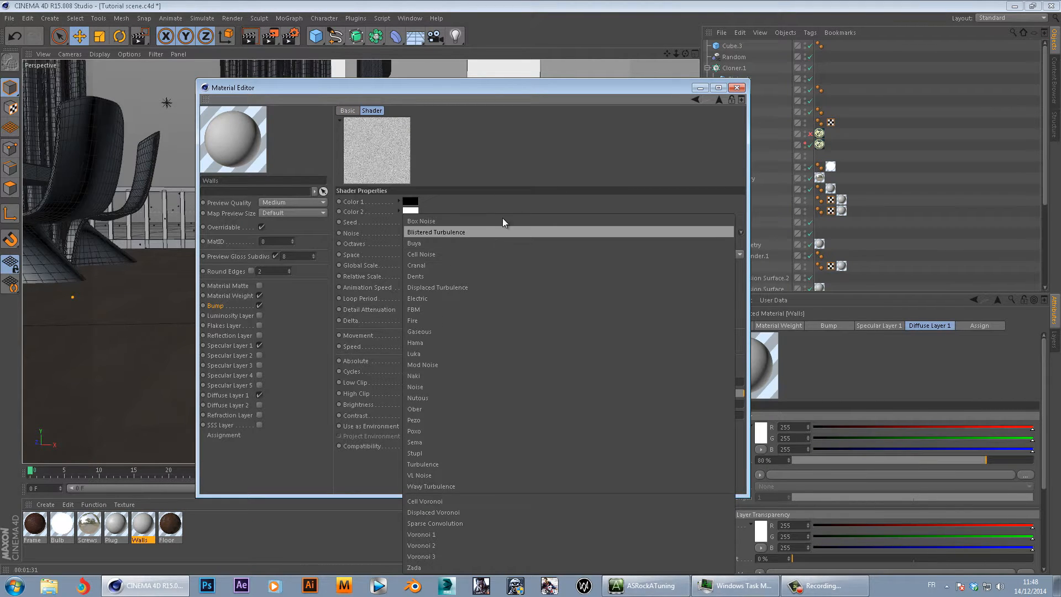
{"action": "left_click", "coordinate": [495, 232]}
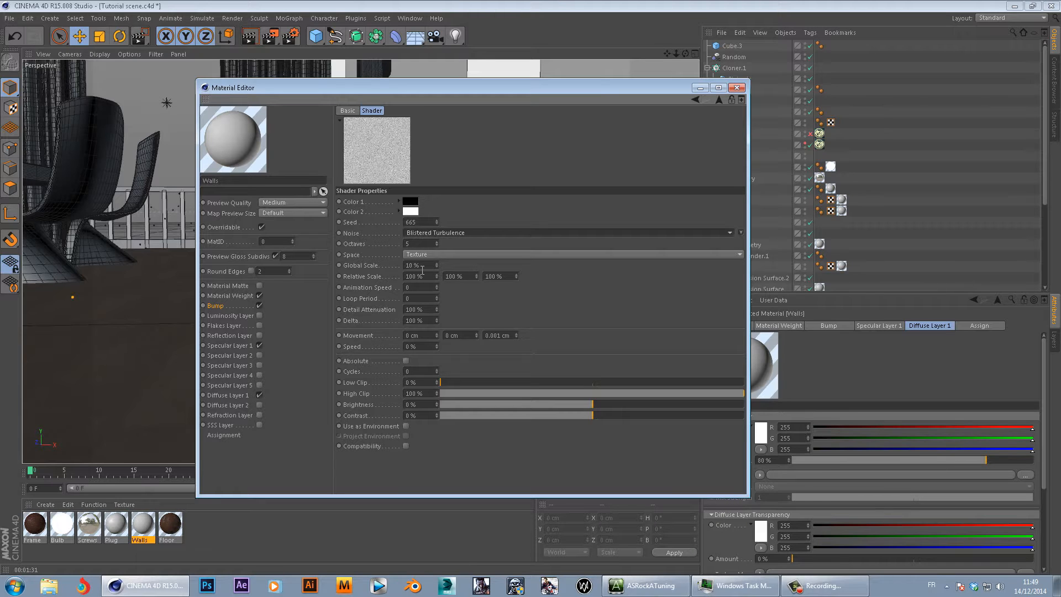
- Examine the Walls material's Specular Layer 1 parameters, including reflection glossiness, glossiness subdivisions and Fresnel reflectance settings
{"action": "left_click", "coordinate": [242, 346]}
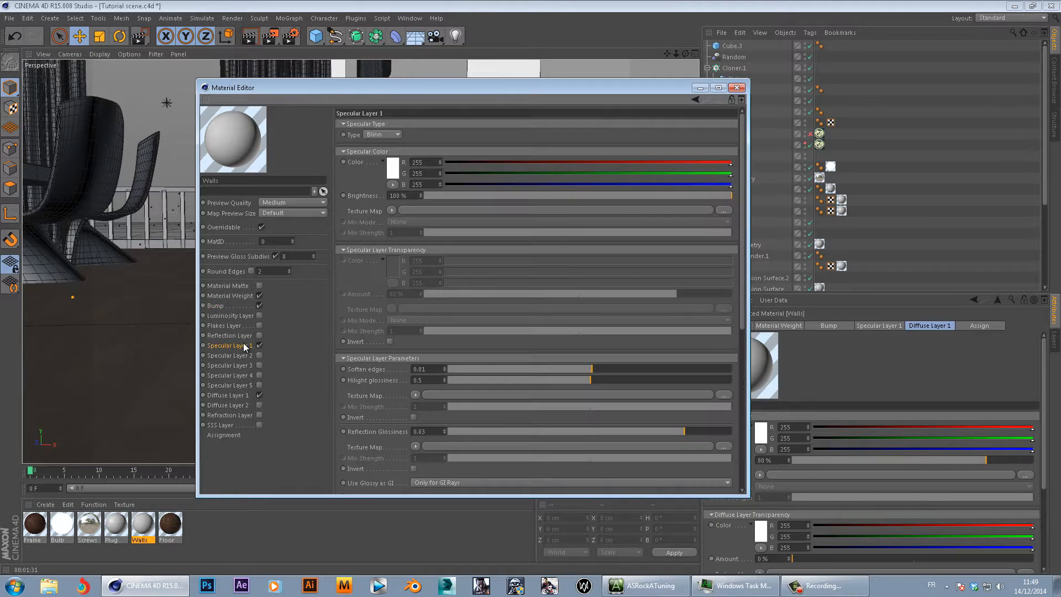
{"action": "left_click_drag", "start_coordinate": [459, 308], "coordinate": [471, 194]}
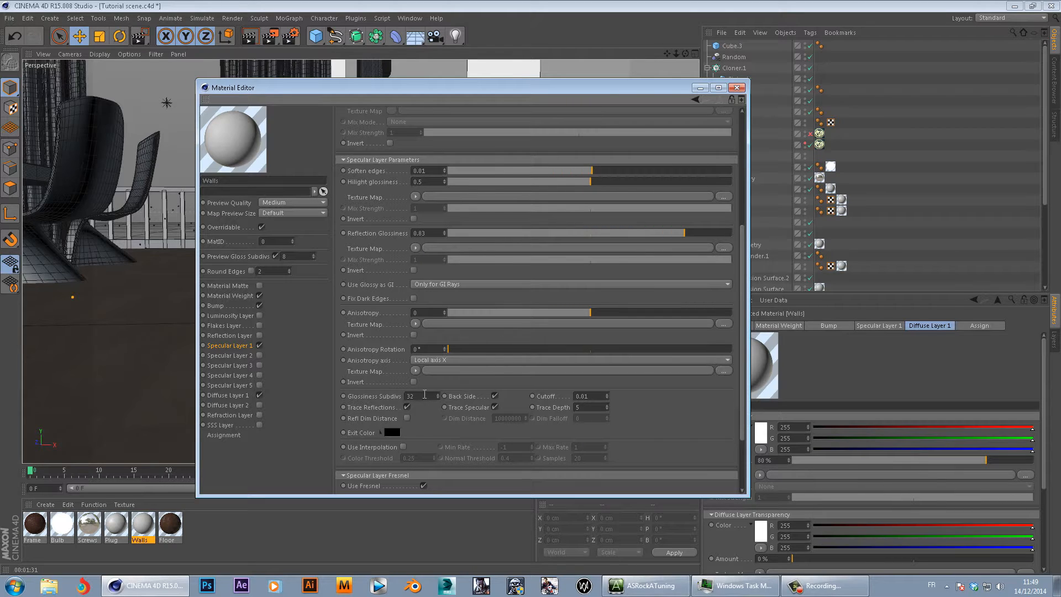
{"action": "scroll", "coordinate": [685, 426], "scroll_direction": "down", "scroll_amount": 3}
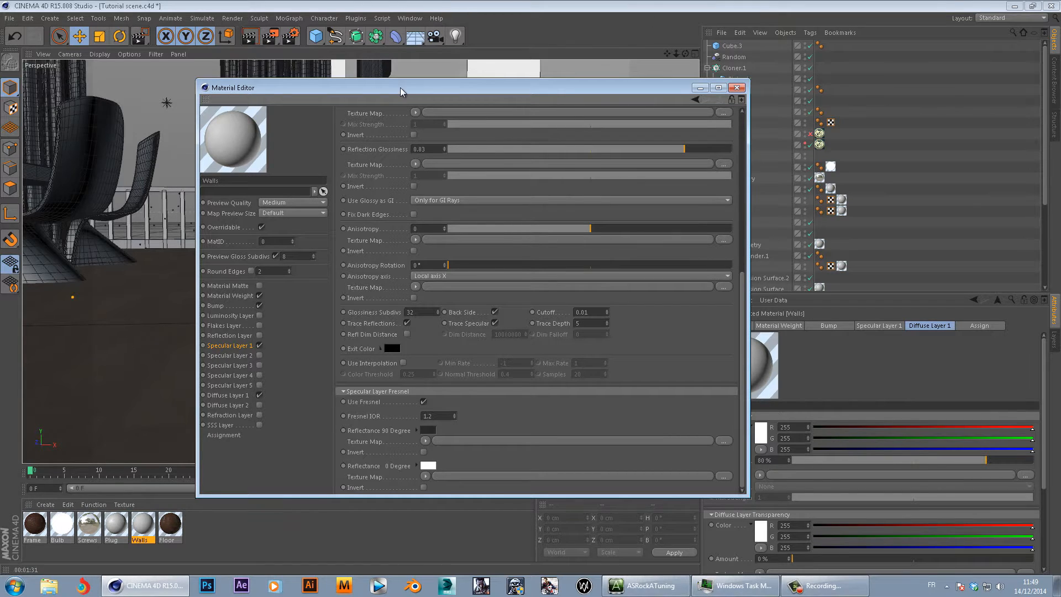
{"action": "mouse_move", "coordinate": [387, 91]}
{"action": "left_mouse_down"}
{"action": "mouse_move", "coordinate": [413, 88]}
{"action": "mouse_move", "coordinate": [405, 82]}
{"action": "left_mouse_up"}
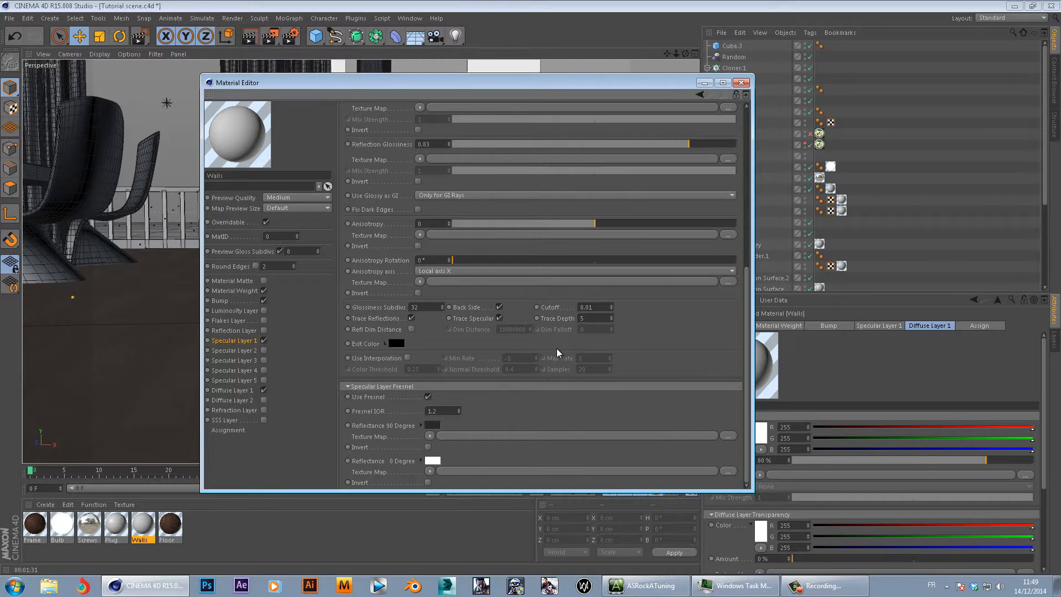
{"action": "left_click", "coordinate": [432, 426]}
{"action": "left_click", "coordinate": [443, 479]}
- Try a new standard material with a Fresnel texture in its Reflection channel, and delete that material
{"action": "left_click", "coordinate": [45, 504]}
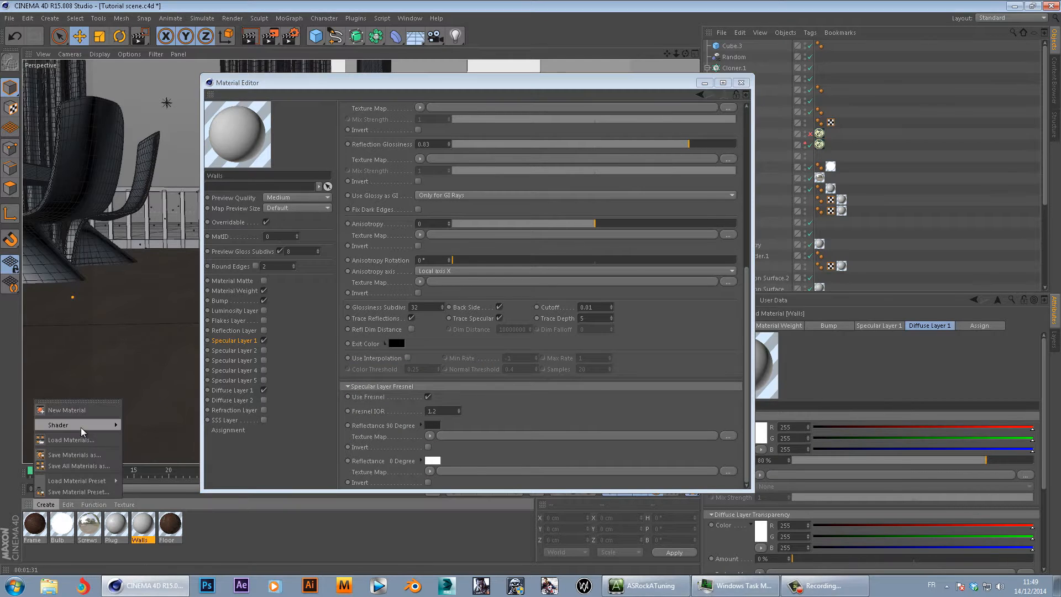
{"action": "mouse_move", "coordinate": [82, 424]}
{"action": "mouse_move", "coordinate": [166, 402]}
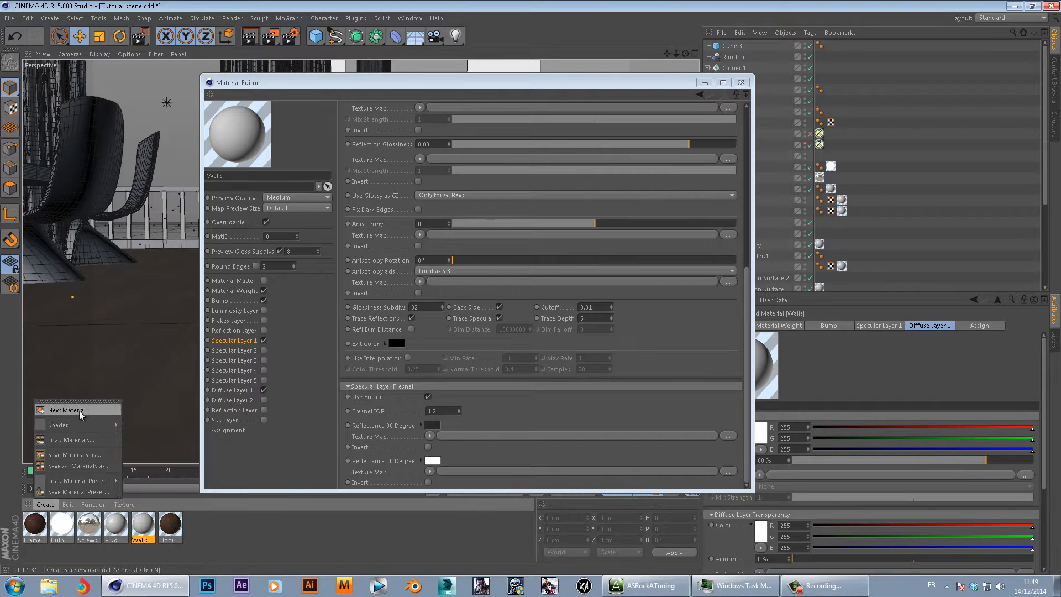
{"action": "left_click", "coordinate": [66, 410]}
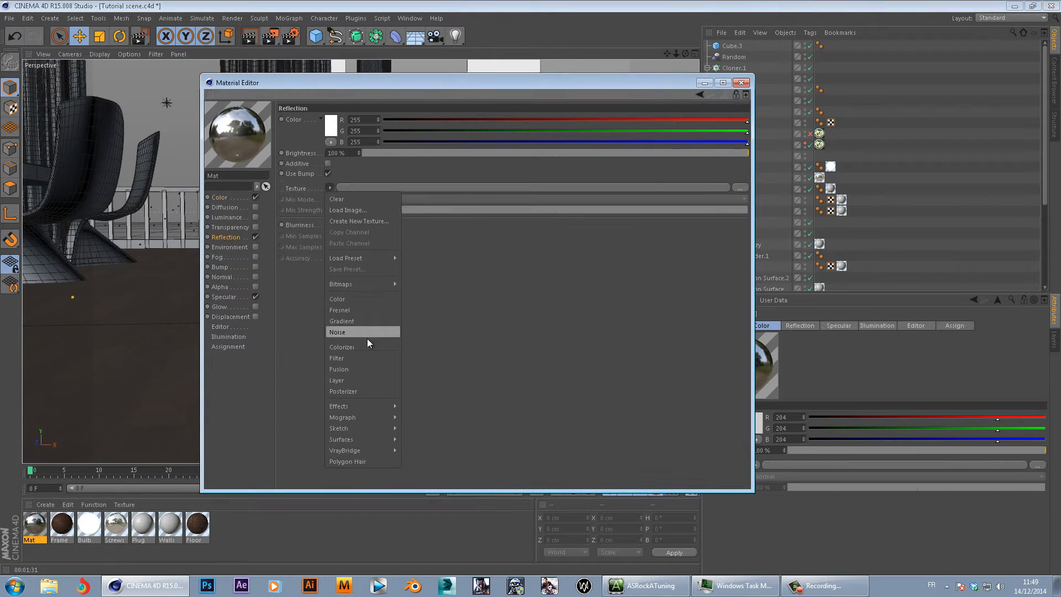
{"action": "left_click", "coordinate": [363, 310]}
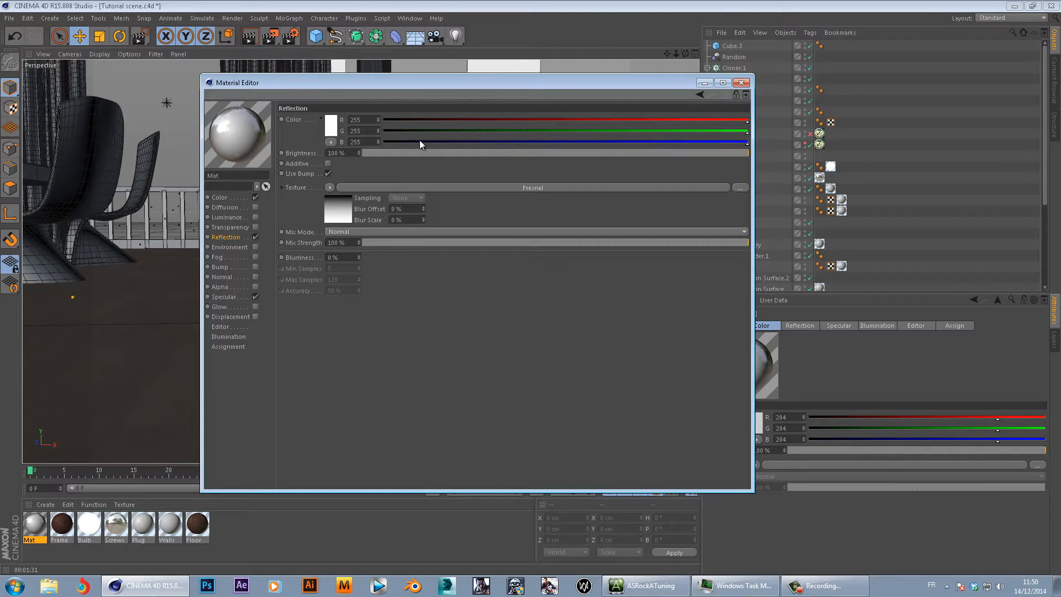
{"action": "left_click", "coordinate": [742, 83]}
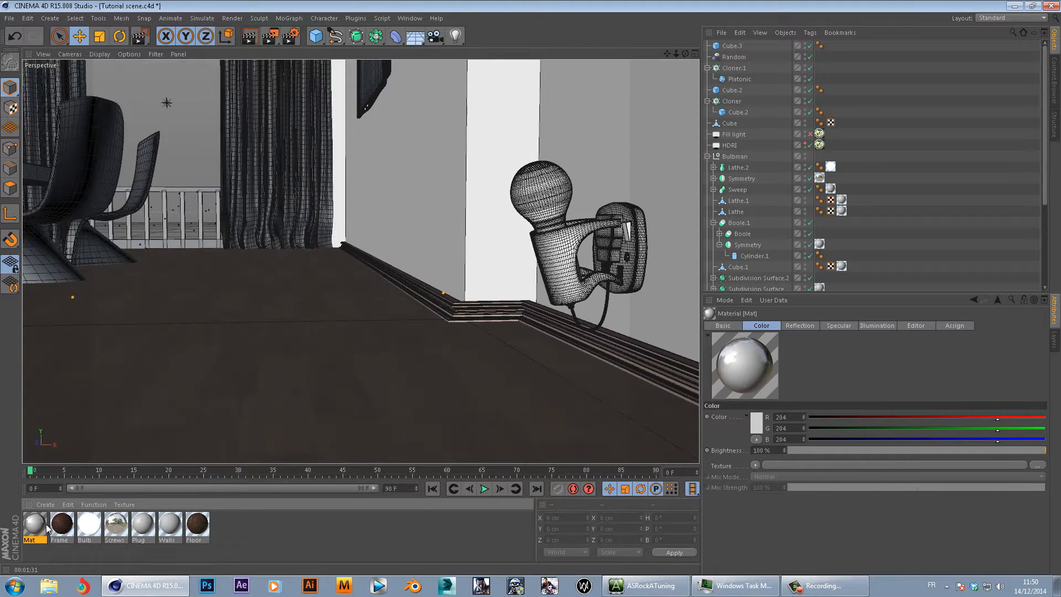
{"action": "key", "text": "Delete"}
- Review the Walls material's Specular Layer 1 Fresnel IOR and 90-degree reflectance colour, plus its Diffuse Layer 1 settings
{"action": "double_click", "coordinate": [149, 522]}
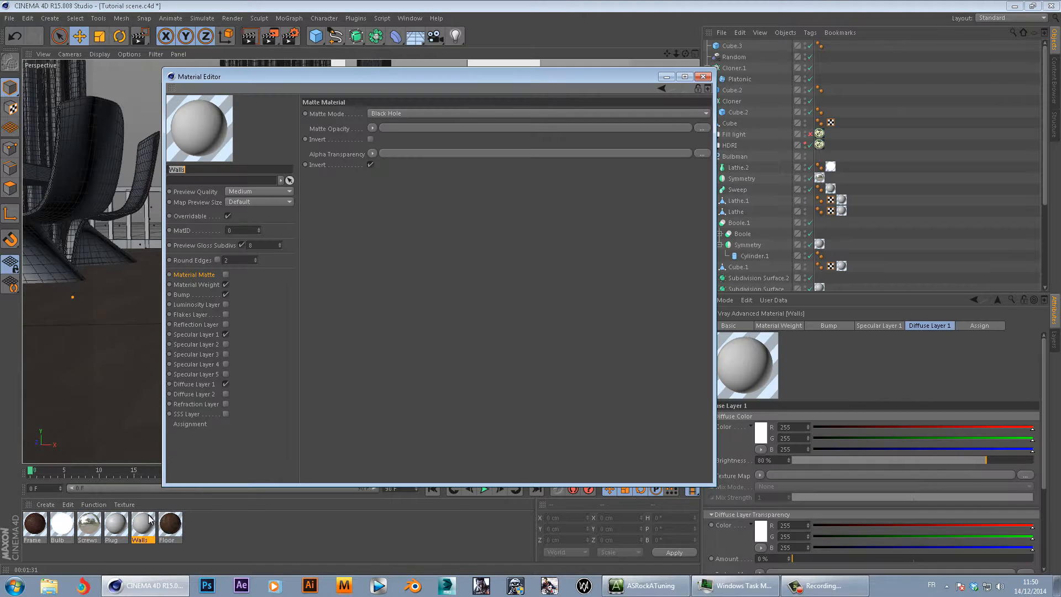
{"action": "left_click", "coordinate": [197, 325]}
{"action": "left_click", "coordinate": [194, 334]}
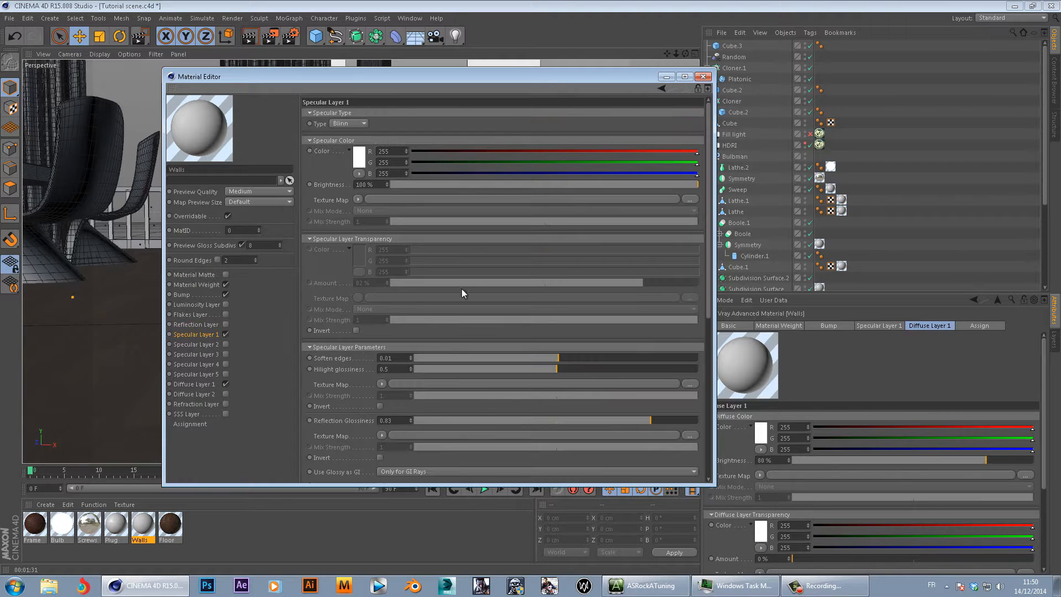
{"action": "scroll", "coordinate": [482, 396], "scroll_direction": "down", "scroll_amount": 10}
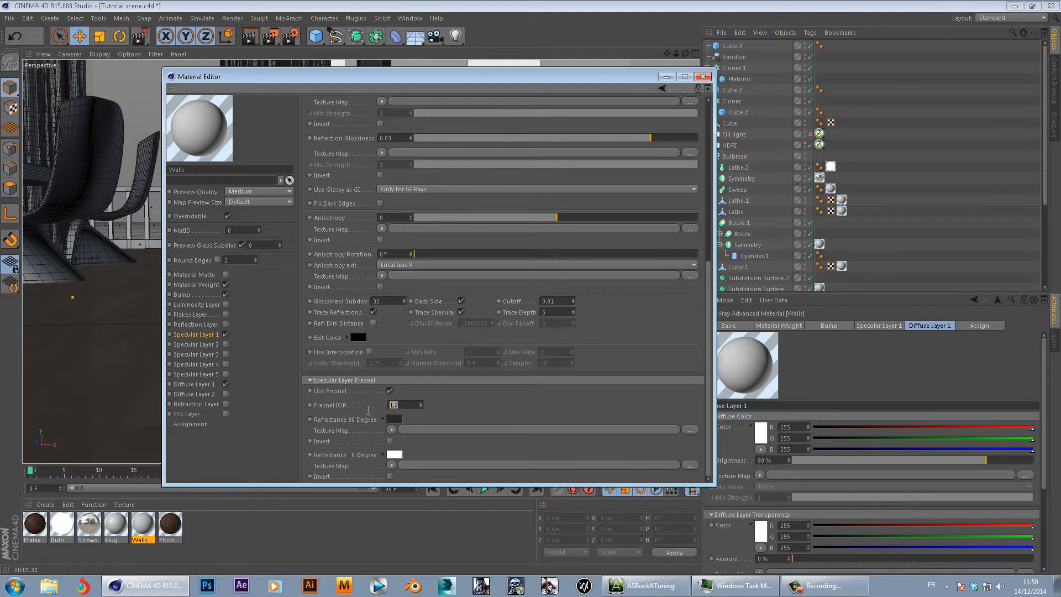
{"action": "left_click", "coordinate": [400, 419]}
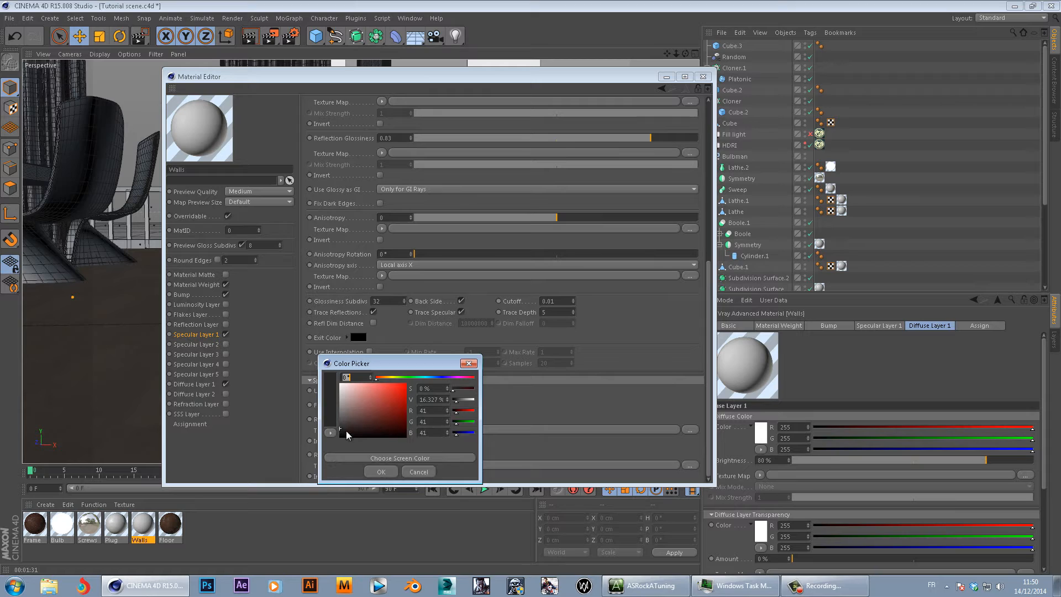
{"action": "left_click", "coordinate": [381, 471]}
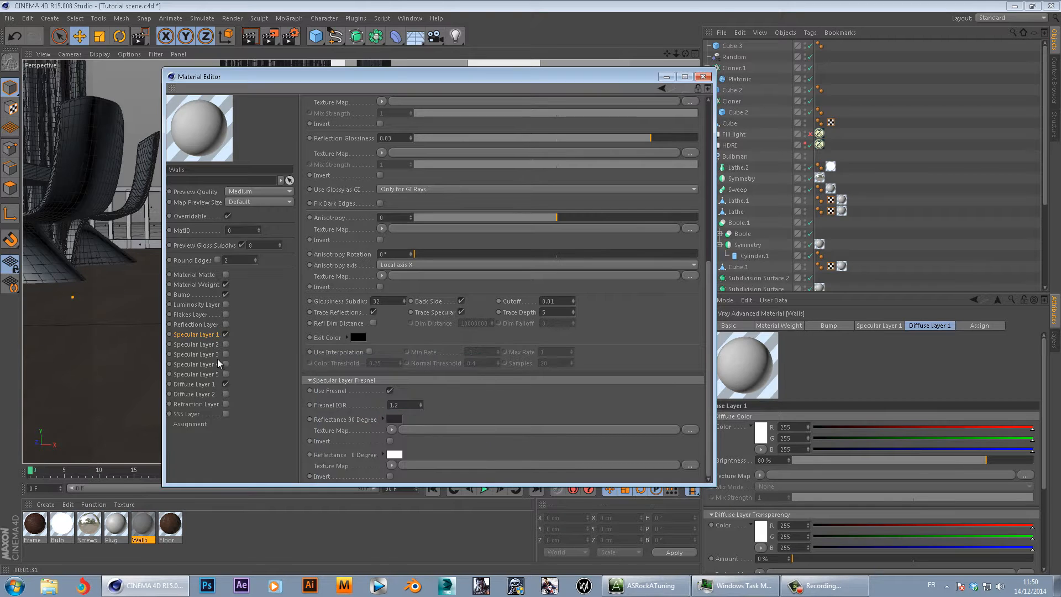
{"action": "left_click", "coordinate": [201, 385]}
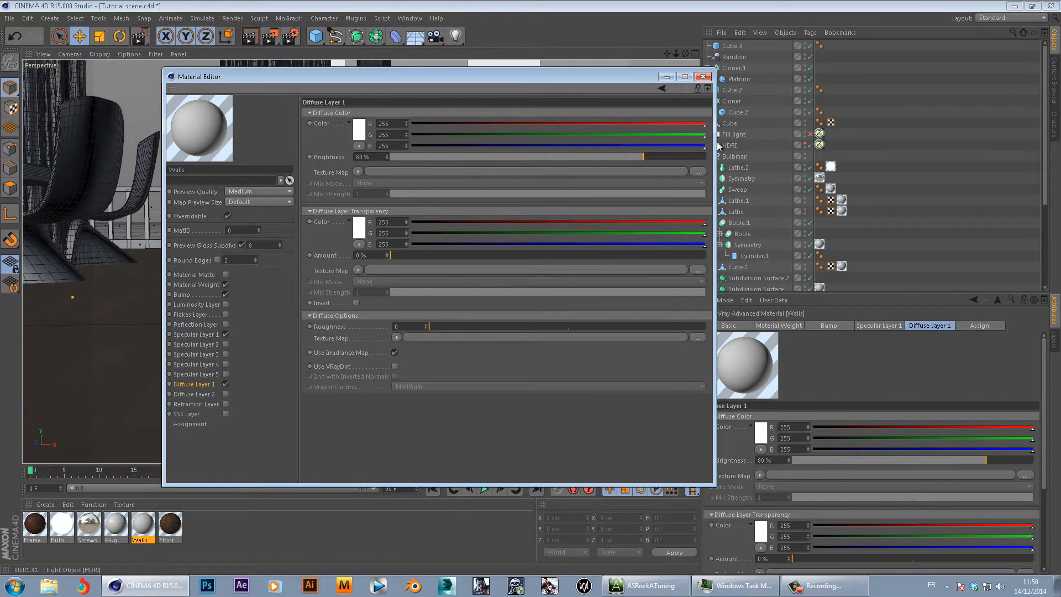
- Close the Walls material and save the scene
{"action": "left_click", "coordinate": [703, 77]}
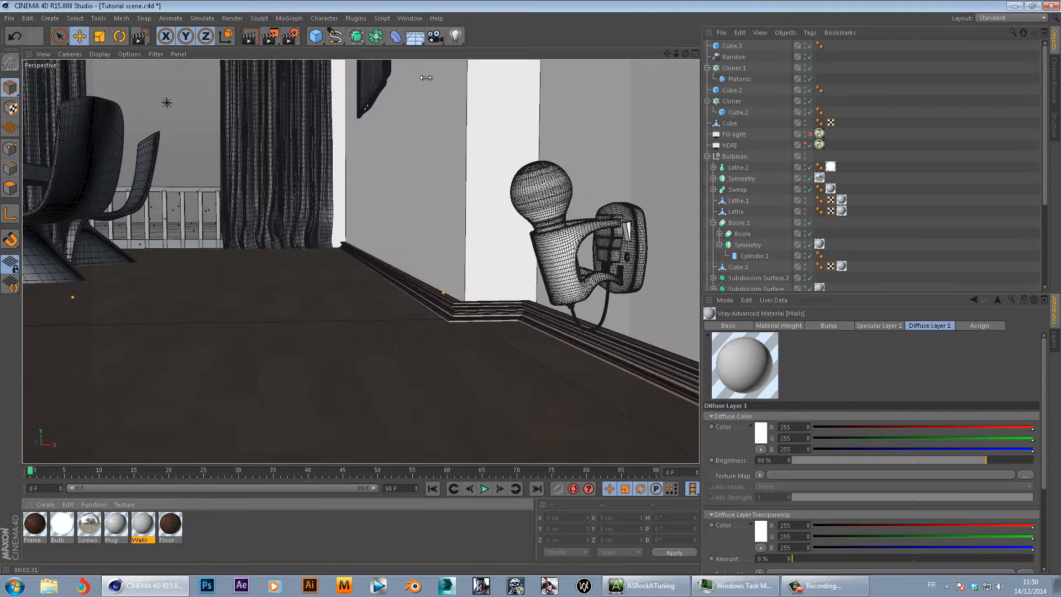
{"action": "left_click", "coordinate": [9, 18]}
{"action": "left_click", "coordinate": [66, 310]}
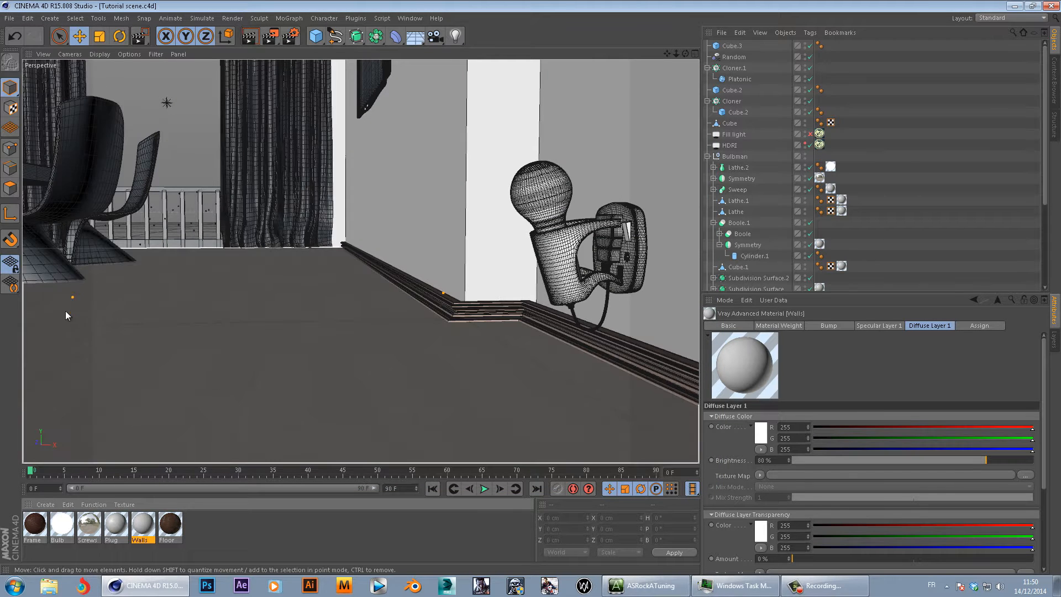
- Select the front chair and create a new VRay Advanced Material
{"action": "left_click", "coordinate": [84, 173]}
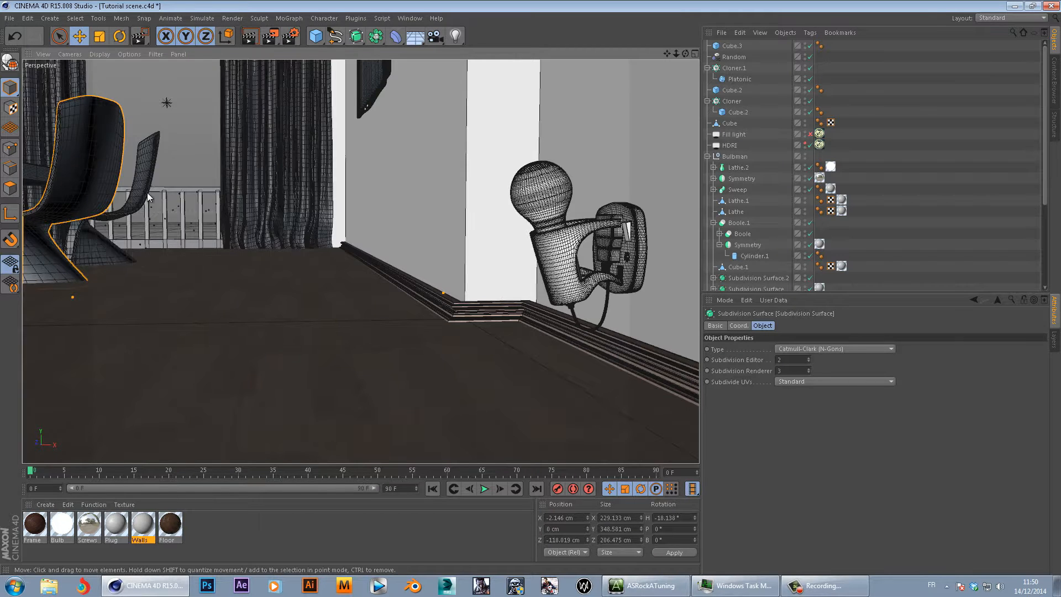
{"action": "left_click", "coordinate": [45, 505]}
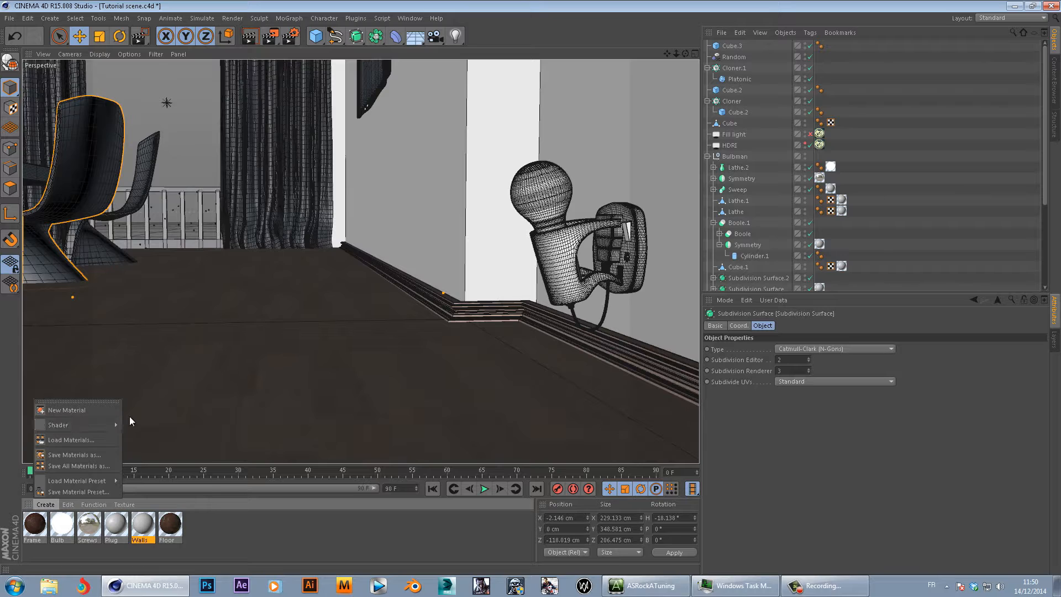
{"action": "mouse_move", "coordinate": [98, 424]}
{"action": "mouse_move", "coordinate": [141, 403]}
{"action": "left_click", "coordinate": [234, 413]}
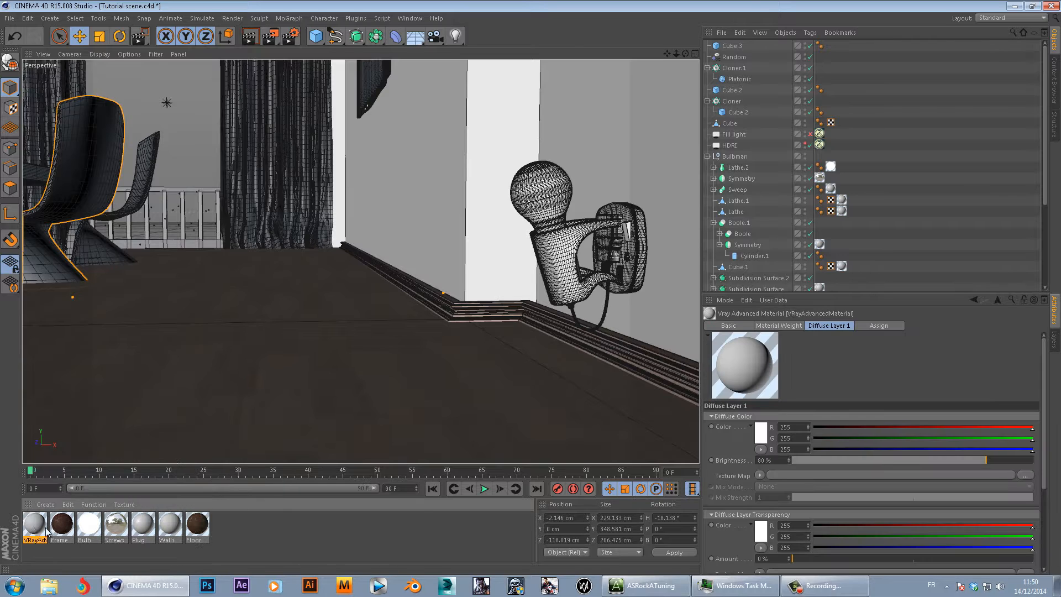
- Turn off Diffuse Layer 1 in the new VRay material and enable its Refraction Layer and Specular Layer 1
{"action": "double_click", "coordinate": [42, 523]}
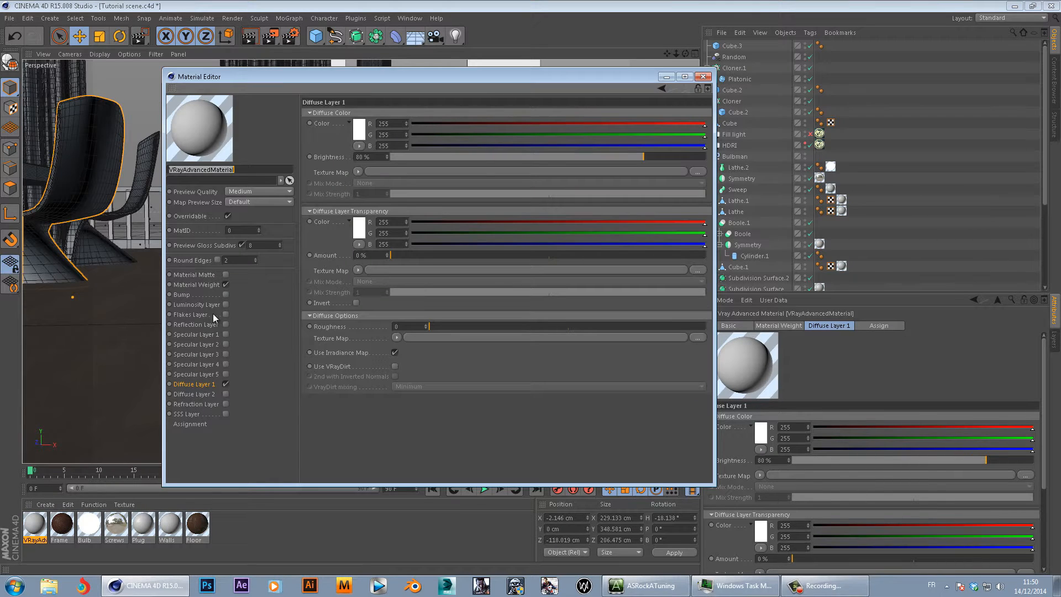
{"action": "left_click", "coordinate": [226, 385]}
{"action": "left_click", "coordinate": [226, 404]}
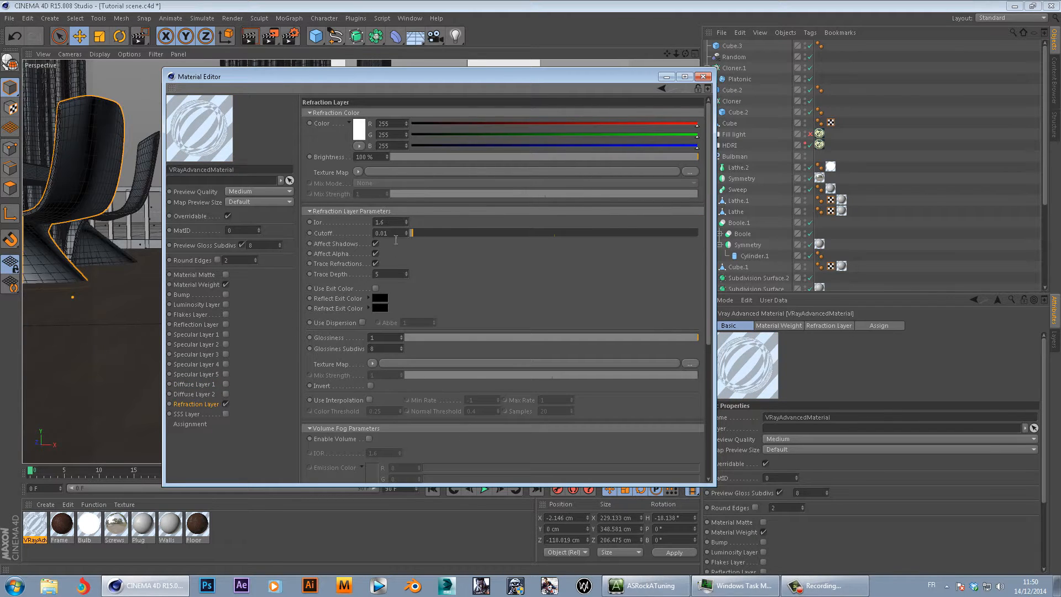
{"action": "left_click", "coordinate": [206, 335]}
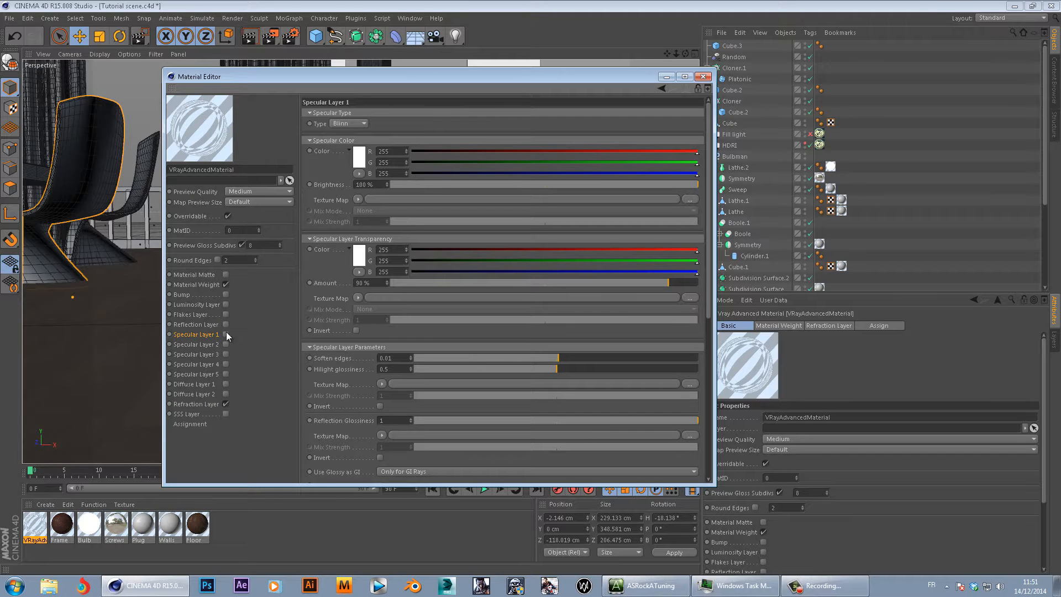
{"action": "left_click", "coordinate": [226, 335]}
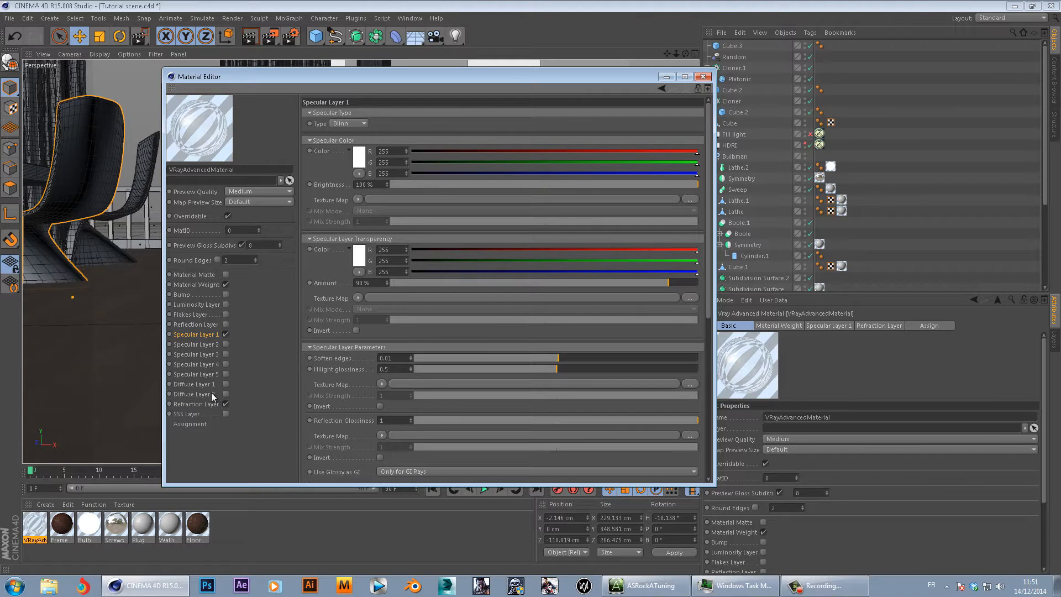
{"action": "left_click", "coordinate": [203, 404]}
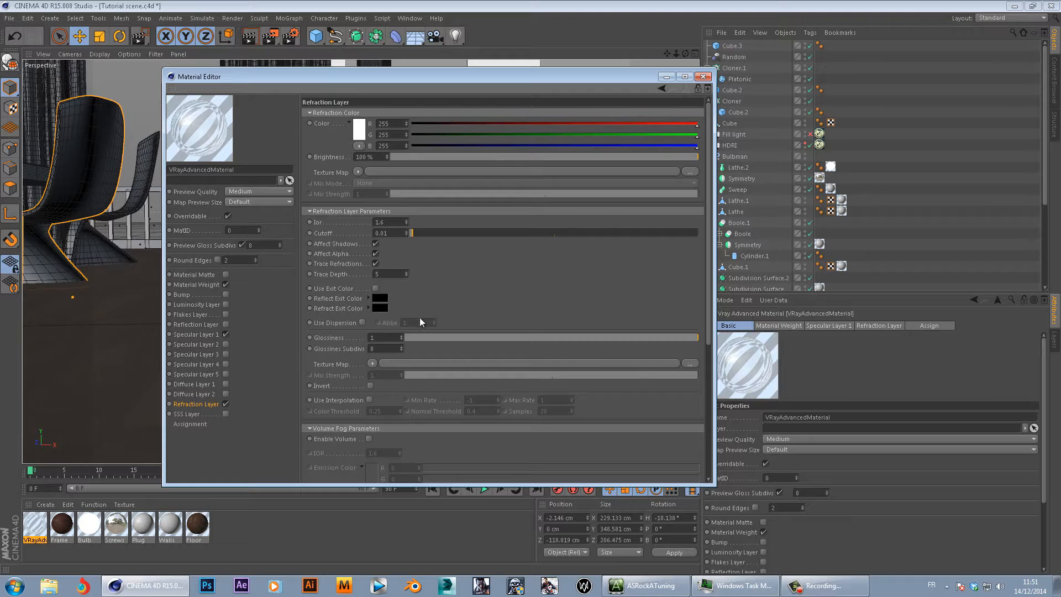
{"action": "scroll", "coordinate": [552, 310], "scroll_direction": "down", "scroll_amount": 2}
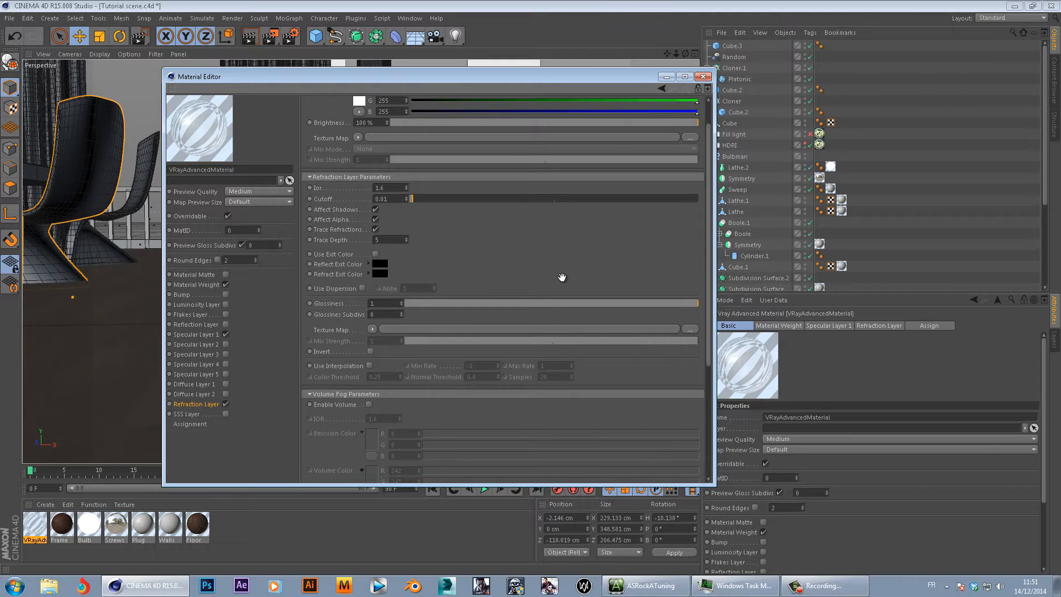
{"action": "left_click", "coordinate": [702, 76]}
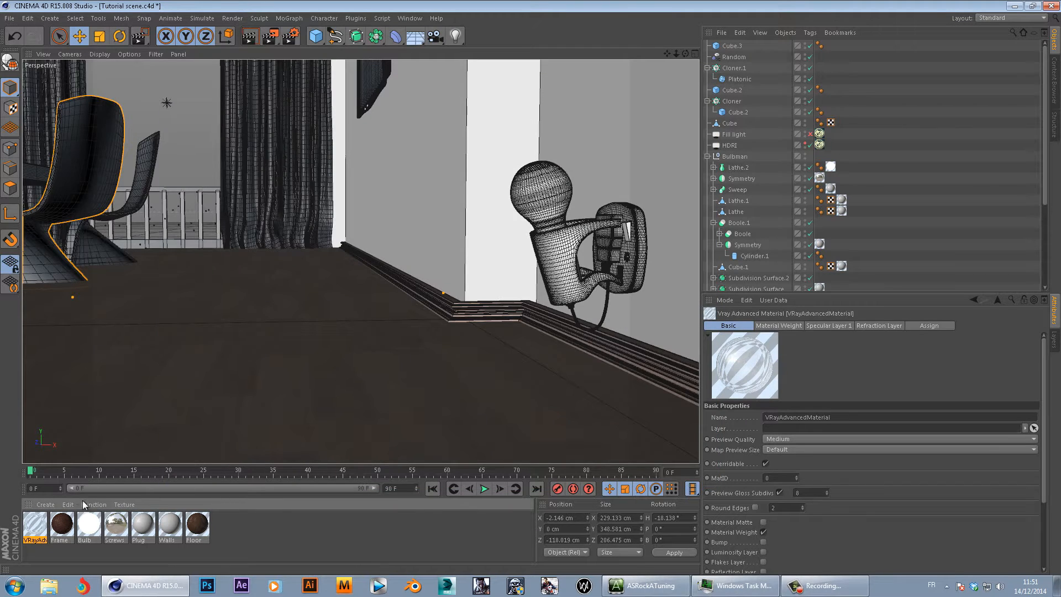
- Apply the new refractive VRay material to the front chair and save the scene
{"action": "left_click_drag", "start_coordinate": [35, 526], "coordinate": [105, 169]}
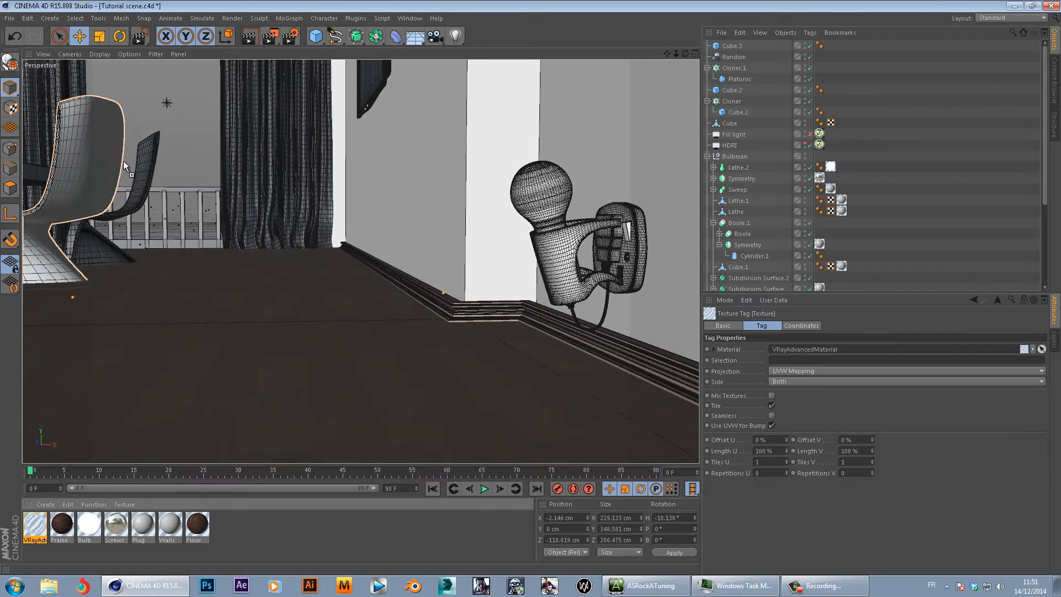
{"action": "left_click", "coordinate": [10, 18]}
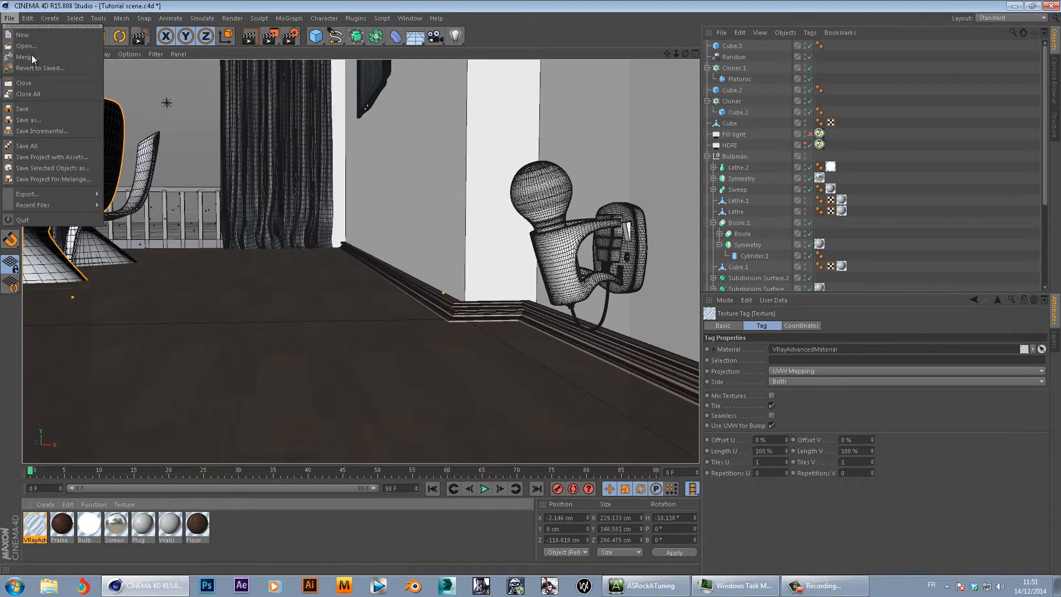
{"action": "left_click", "coordinate": [23, 111]}
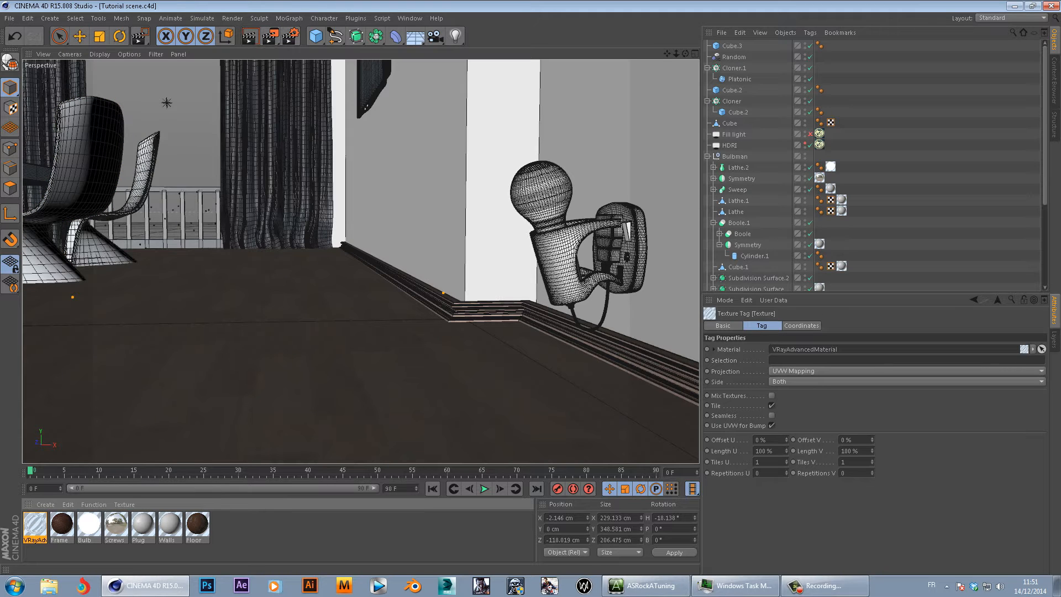
- Test-render the current view, and set the subdivisions of the HDRI dome light to 256
{"action": "key", "text": "ctrl+r"}
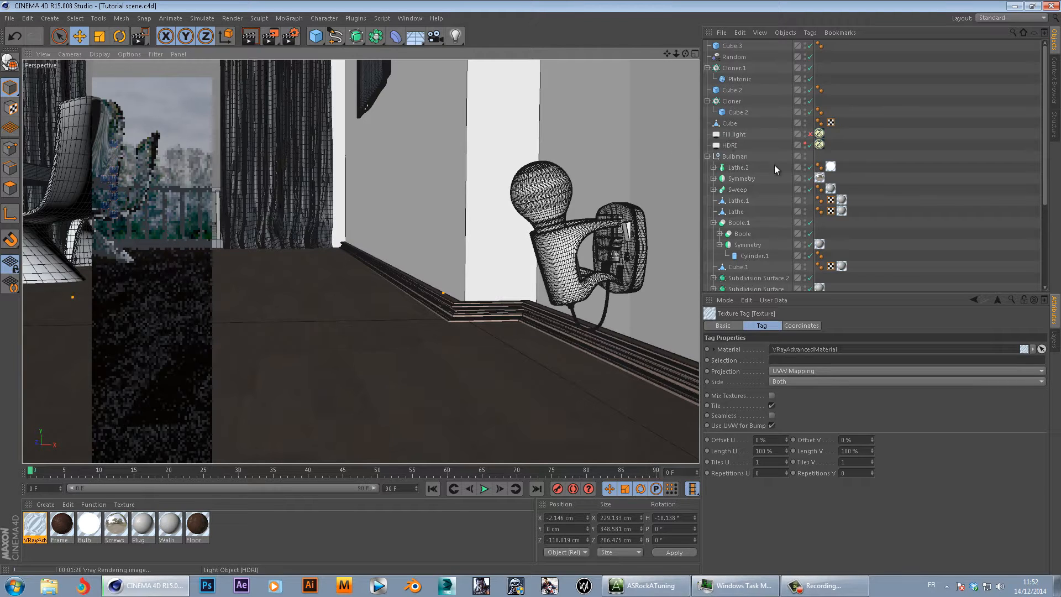
{"action": "left_click", "coordinate": [772, 145]}
{"action": "left_click", "coordinate": [820, 144]}
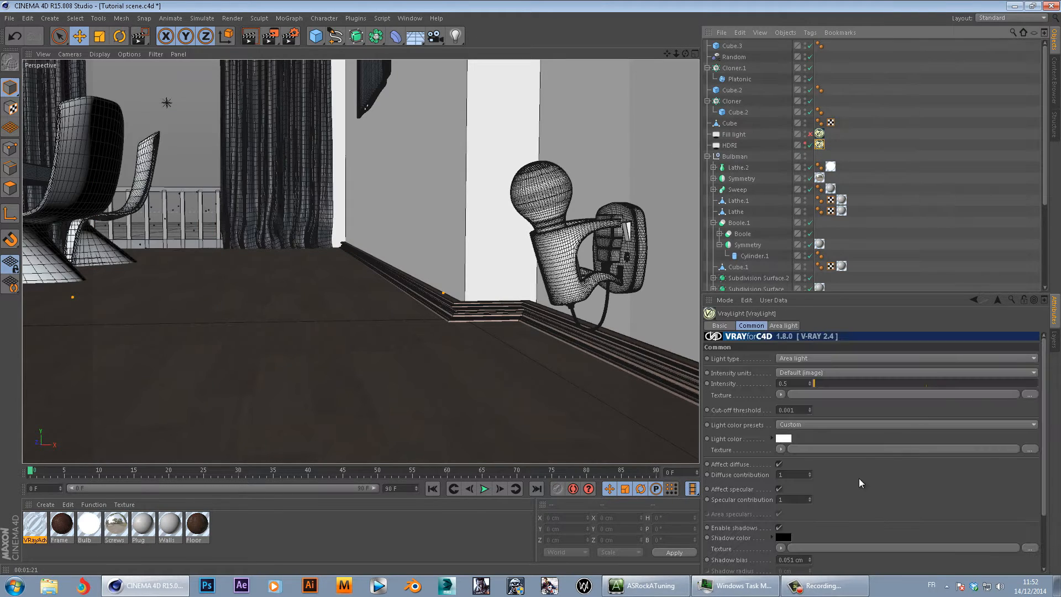
{"action": "scroll", "coordinate": [862, 481], "scroll_direction": "down", "scroll_amount": 3}
{"action": "left_click", "coordinate": [784, 326]}
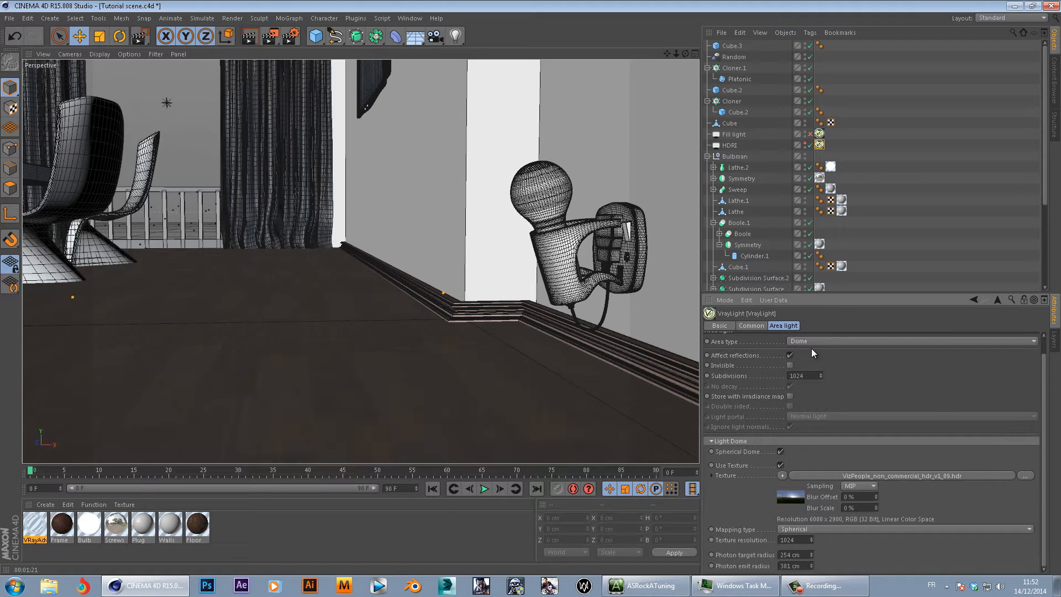
{"action": "left_click", "coordinate": [818, 376]}
{"action": "type", "text": "256"}
{"action": "key", "text": "Return"}
- Render only the region around the chairs to preview the refractive material
{"action": "left_click", "coordinate": [271, 36]}
{"action": "left_click", "coordinate": [285, 52]}
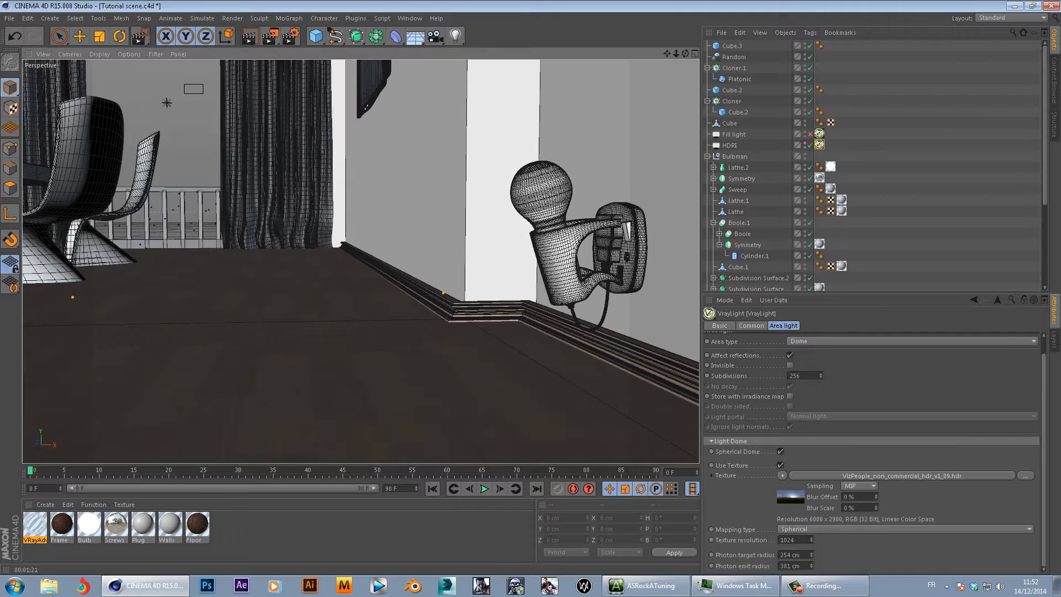
{"action": "left_click_drag", "start_coordinate": [203, 85], "coordinate": [83, 204]}
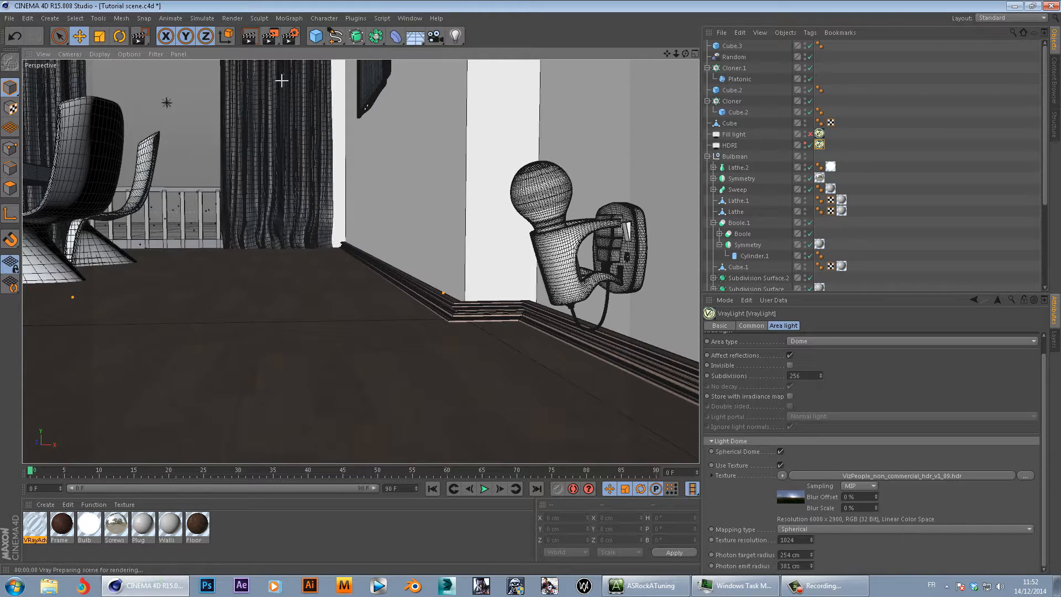
{"action": "left_click", "coordinate": [238, 542]}
- Set the chair material's refraction glossiness to 0.84 and its glossiness subdivisions to 24
{"action": "double_click", "coordinate": [35, 524]}
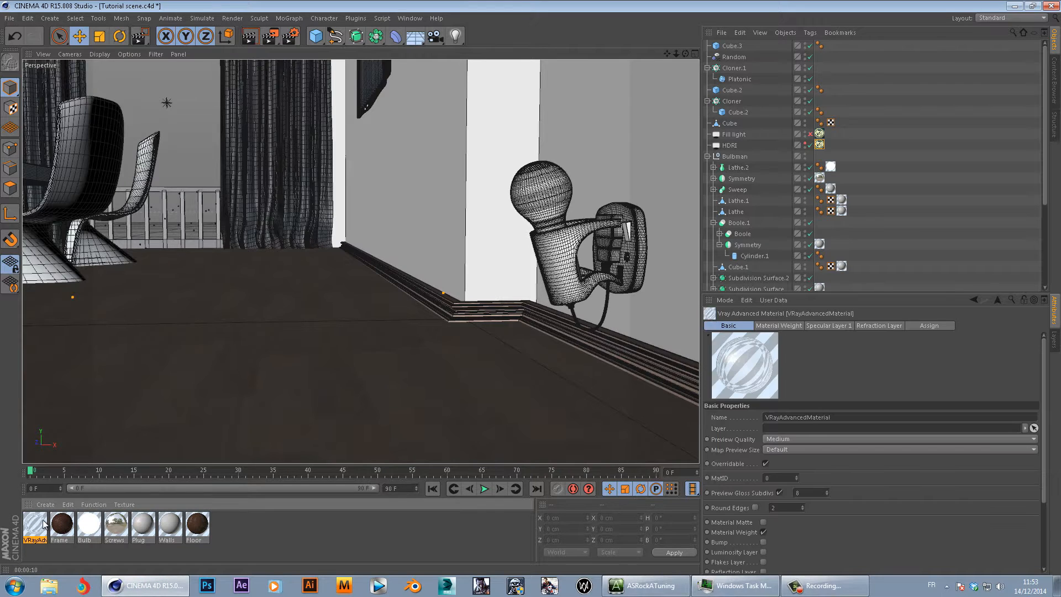
{"action": "scroll", "coordinate": [498, 315], "scroll_direction": "down", "scroll_amount": 2}
{"action": "scroll", "coordinate": [497, 315], "scroll_direction": "up", "scroll_amount": 2}
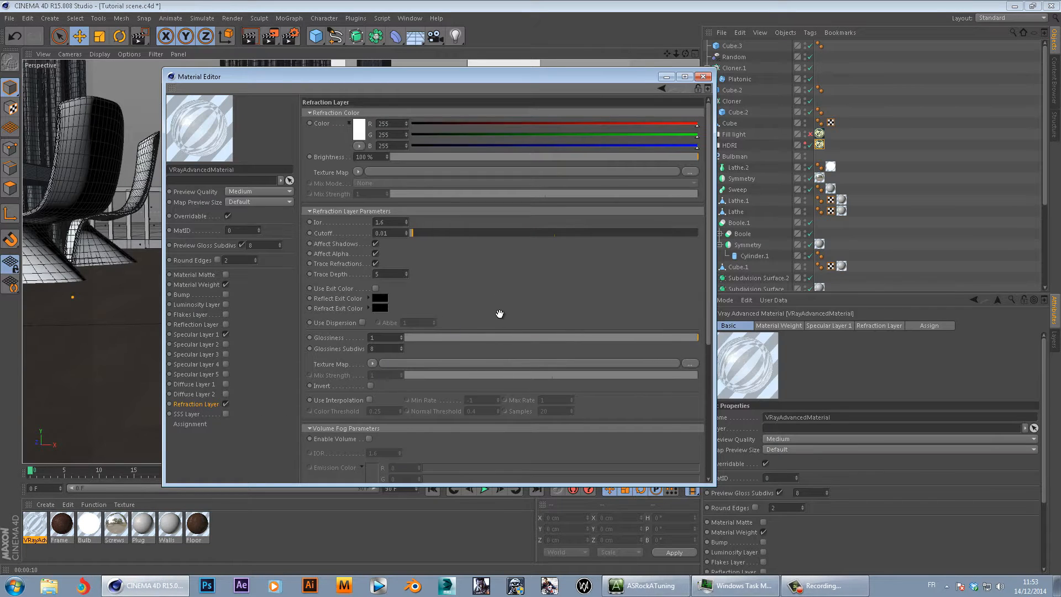
{"action": "left_click", "coordinate": [667, 338]}
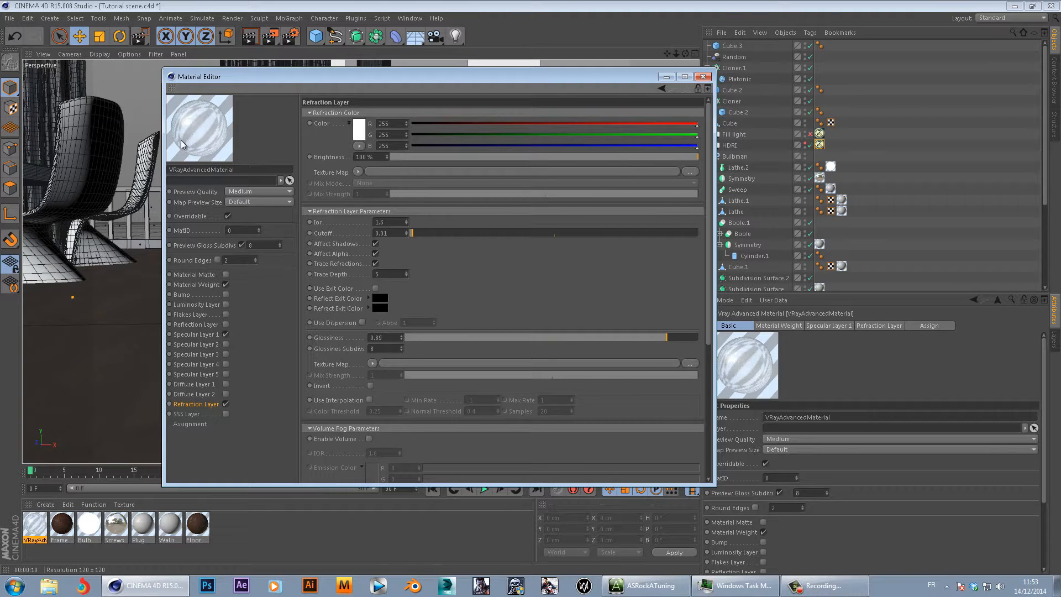
{"action": "left_click_drag", "start_coordinate": [667, 337], "coordinate": [652, 339]}
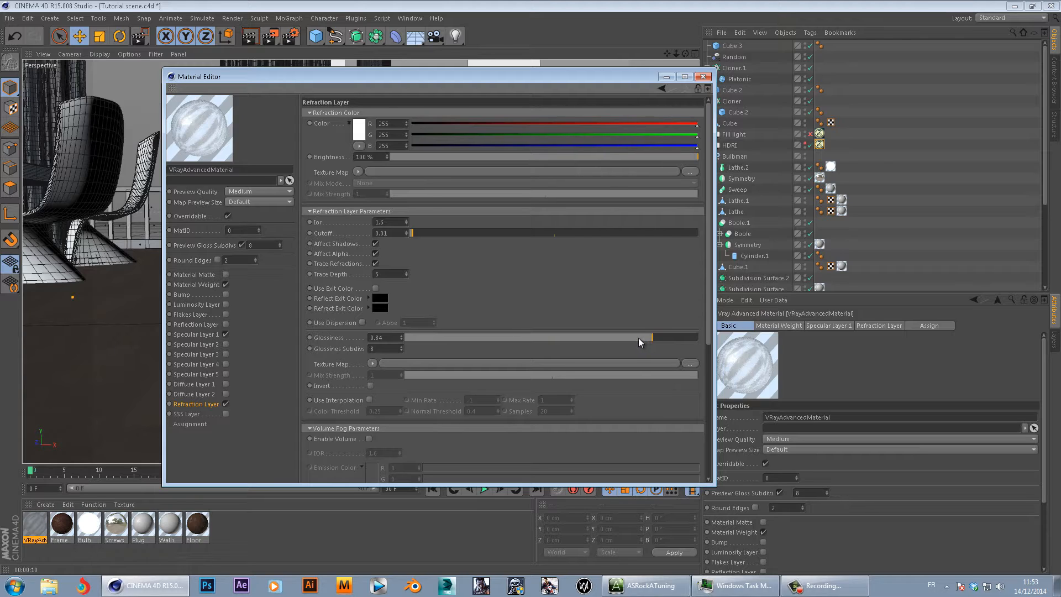
{"action": "double_click", "coordinate": [398, 348]}
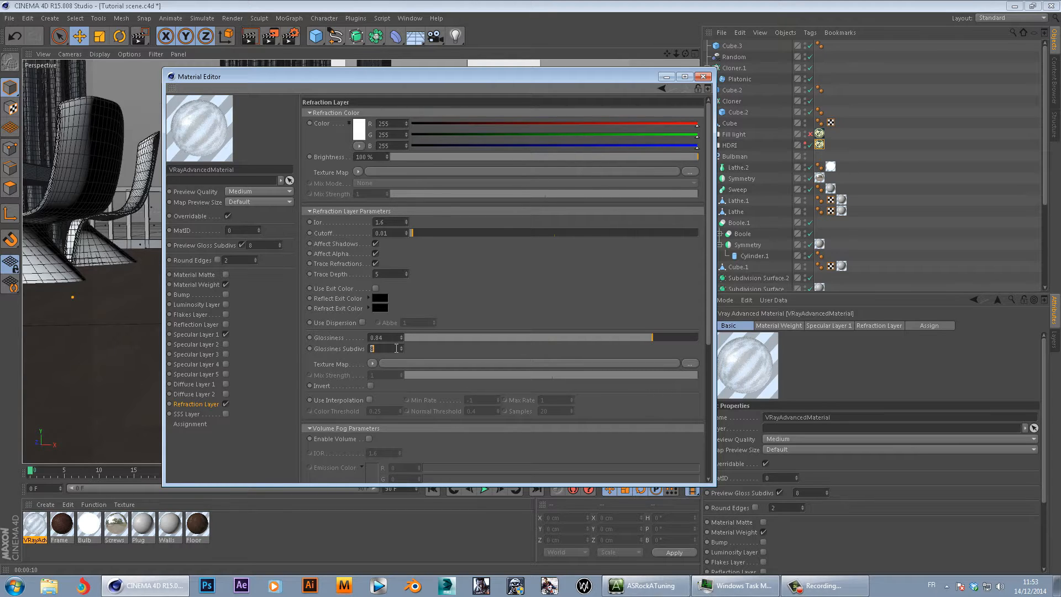
{"action": "key", "text": "Return"}
{"action": "left_click", "coordinate": [702, 77]}
- Set the chair material's refraction glossiness to 0.95 and save the scene
{"action": "left_click", "coordinate": [685, 338]}
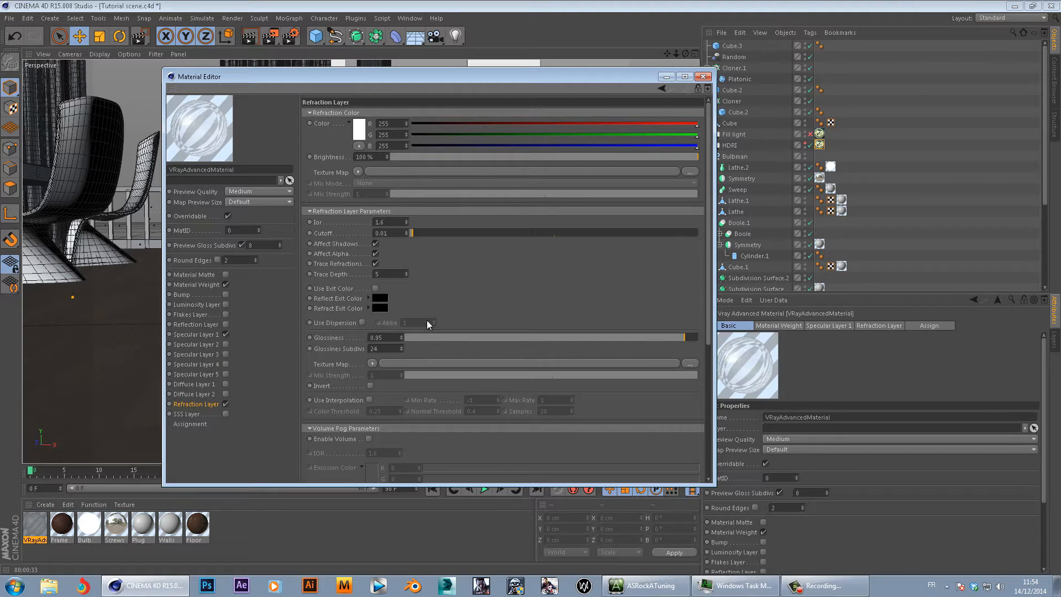
{"action": "left_click", "coordinate": [703, 76]}
{"action": "left_click", "coordinate": [9, 18]}
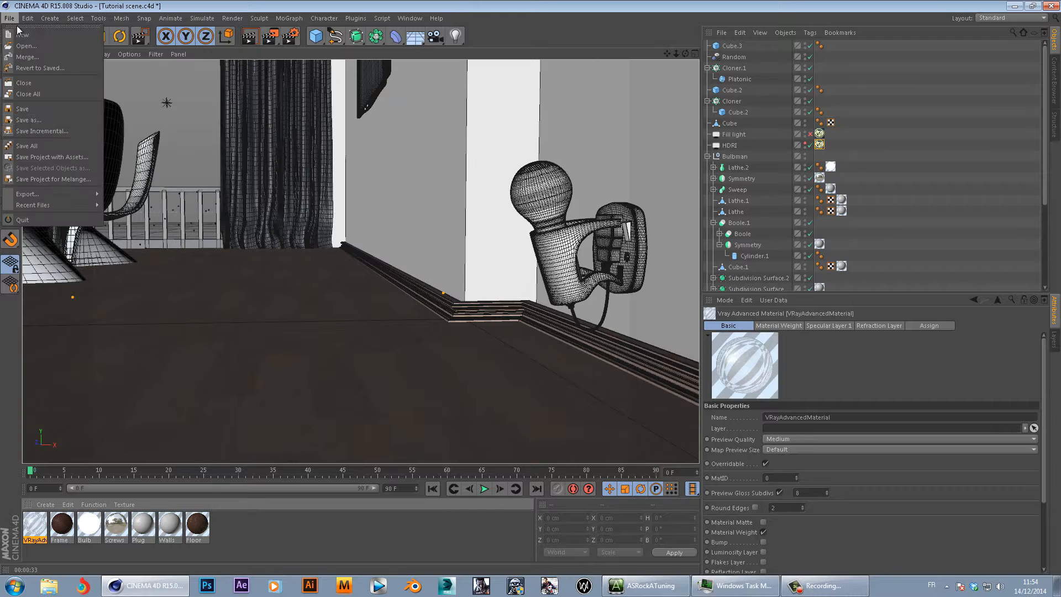
{"action": "left_click", "coordinate": [22, 109]}
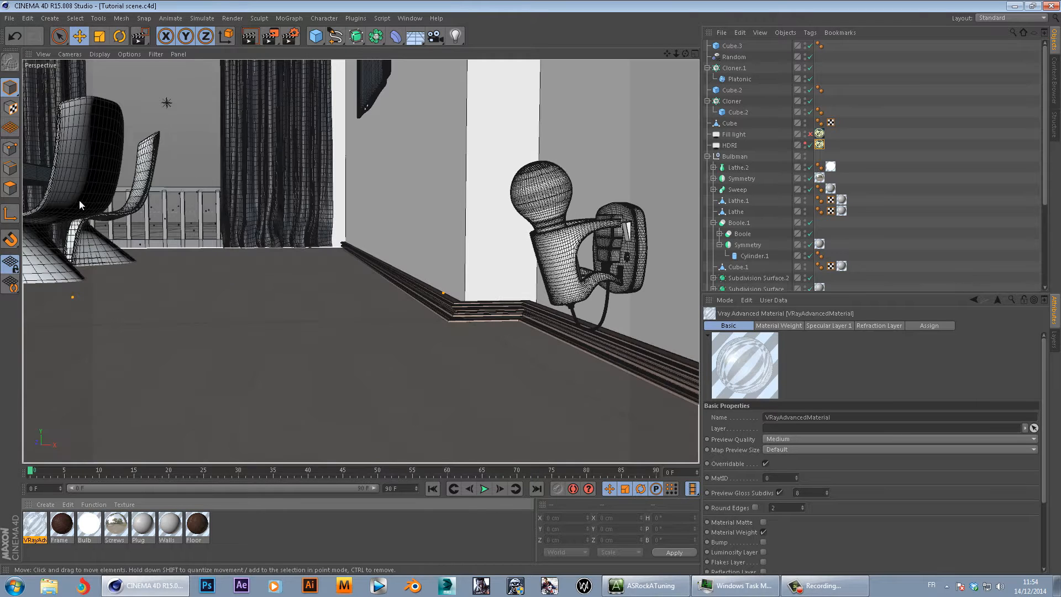
- Select the table top and apply the Frame wood material to it
{"action": "left_click", "coordinate": [45, 171]}
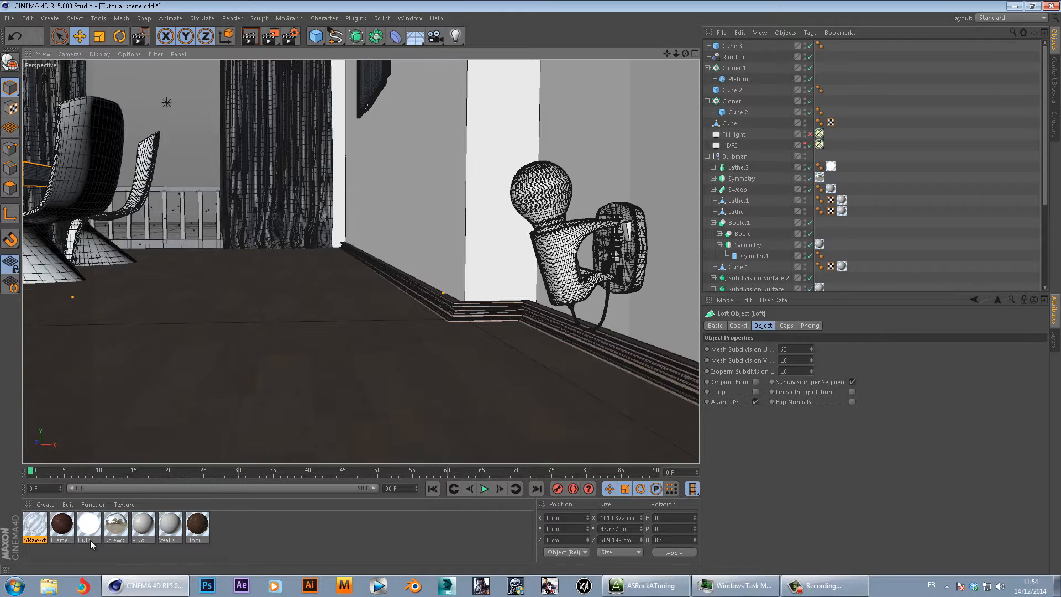
{"action": "left_click_drag", "start_coordinate": [66, 536], "coordinate": [478, 315]}
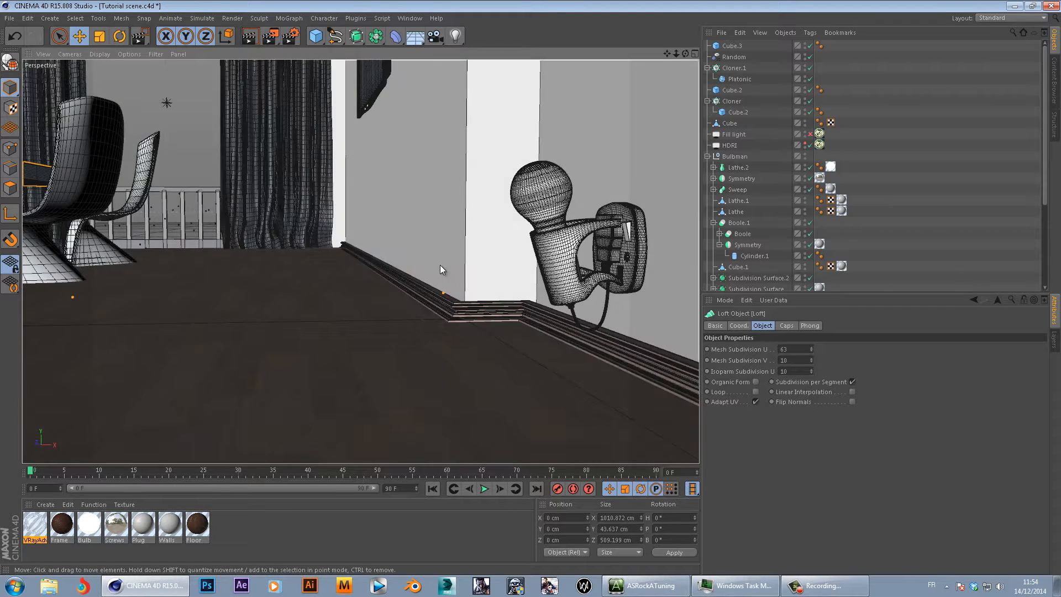
{"action": "left_click_drag", "start_coordinate": [68, 524], "coordinate": [34, 168]}
- Leave the Normal camera and examine how the Frame material's texture is mapped on the table top
{"action": "scroll", "coordinate": [829, 201], "scroll_direction": "down", "scroll_amount": 5}
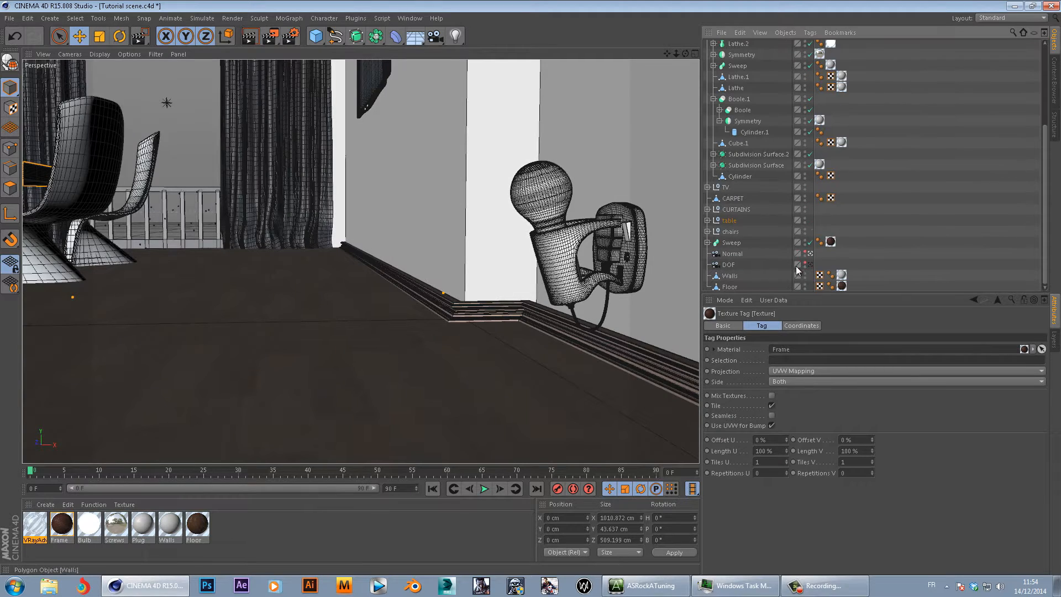
{"action": "left_click", "coordinate": [811, 253]}
{"action": "left_click_drag", "start_coordinate": [273, 249], "coordinate": [408, 247]}
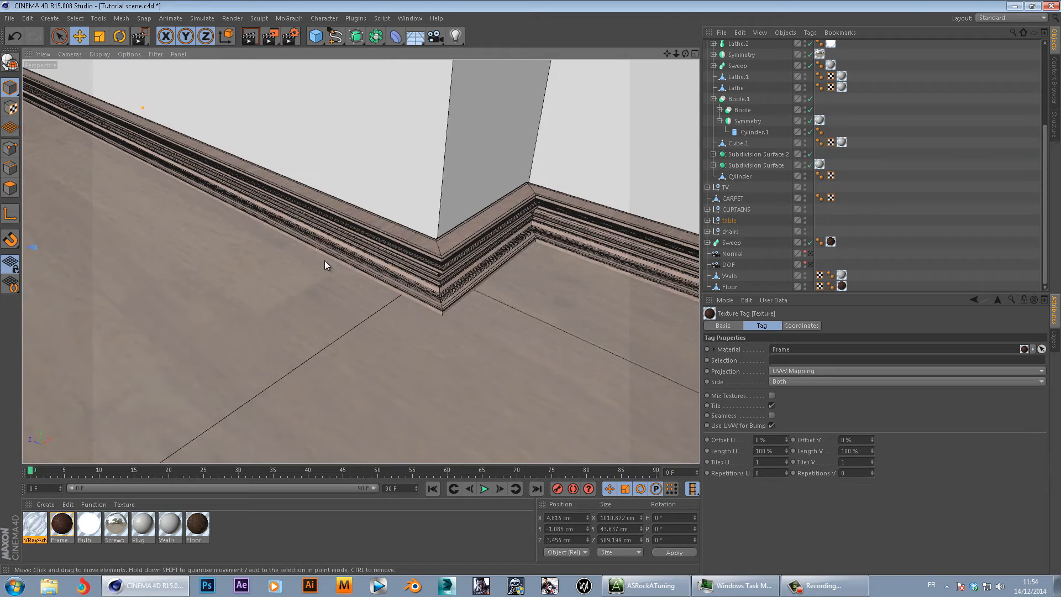
{"action": "right_click_drag", "start_coordinate": [482, 246], "coordinate": [133, 297], "text": "alt"}
{"action": "left_click_drag", "start_coordinate": [271, 282], "coordinate": [96, 212], "text": "alt"}
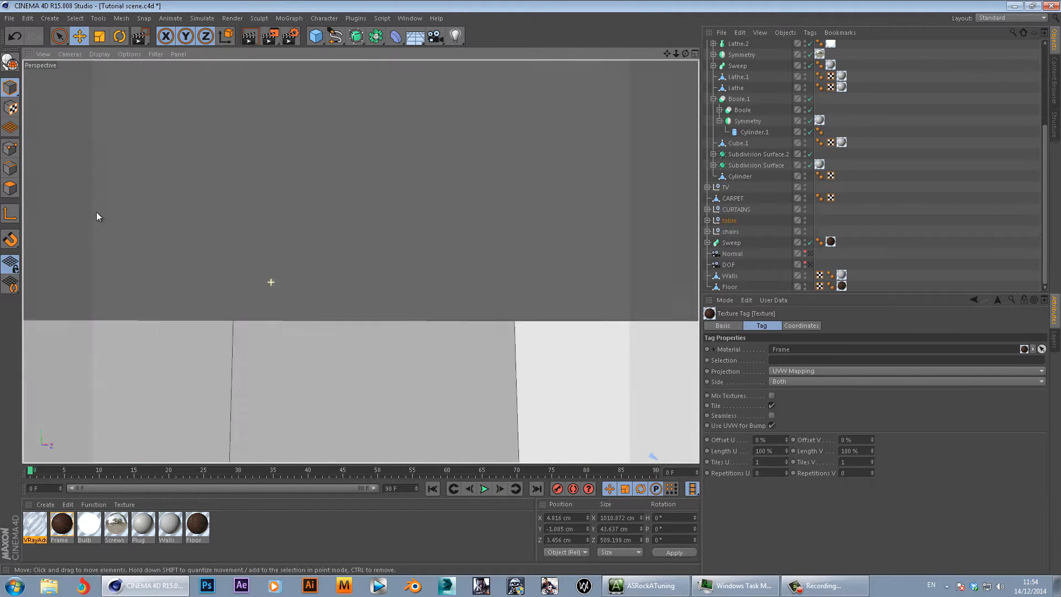
{"action": "left_click_drag", "start_coordinate": [249, 247], "coordinate": [535, 289], "text": "alt"}
{"action": "key", "text": "ctrl+shift+z"}
{"action": "key", "text": "ctrl+shift+z"}
{"action": "key", "text": "ctrl+shift+z"}
{"action": "key", "text": "ctrl+shift+z"}
{"action": "key", "text": "ctrl+shift+z"}
{"action": "key", "text": "ctrl+shift+z"}
{"action": "key", "text": "ctrl+shift+z"}
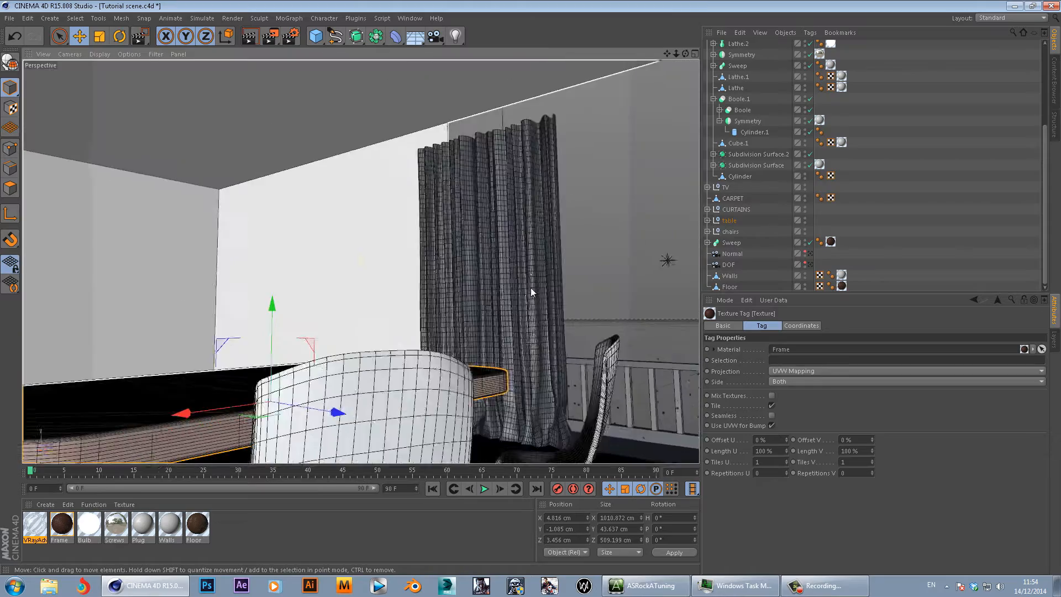
{"action": "key", "text": "ctrl+shift+z"}
{"action": "key", "text": "ctrl+shift+z"}
{"action": "key", "text": "ctrl+shift+z"}
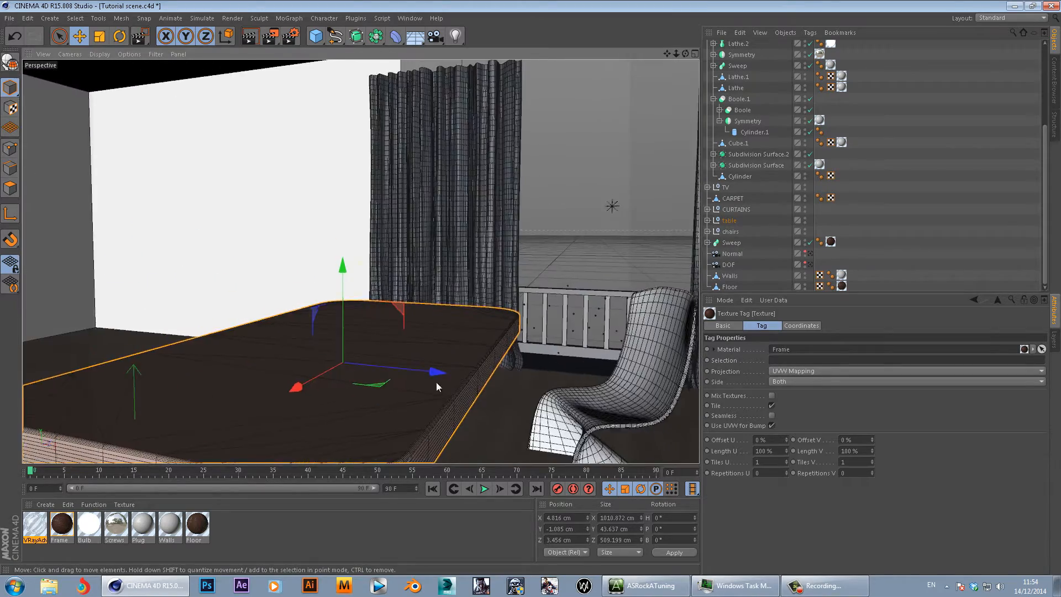
- Set the projection of the table top's Frame texture tag to Cubic and save the scene
{"action": "left_click", "coordinate": [707, 220]}
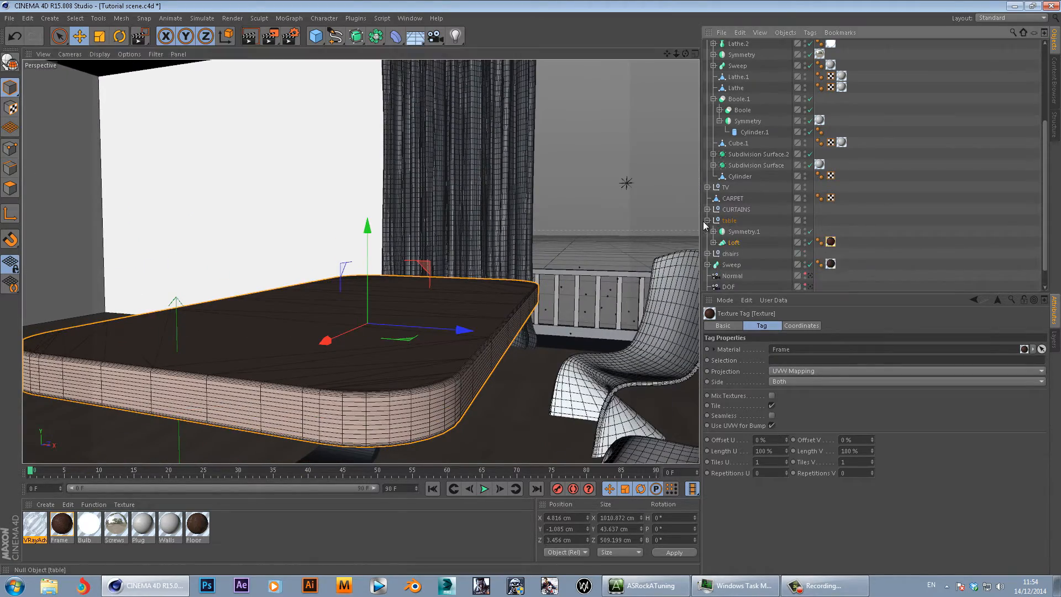
{"action": "left_click", "coordinate": [821, 372]}
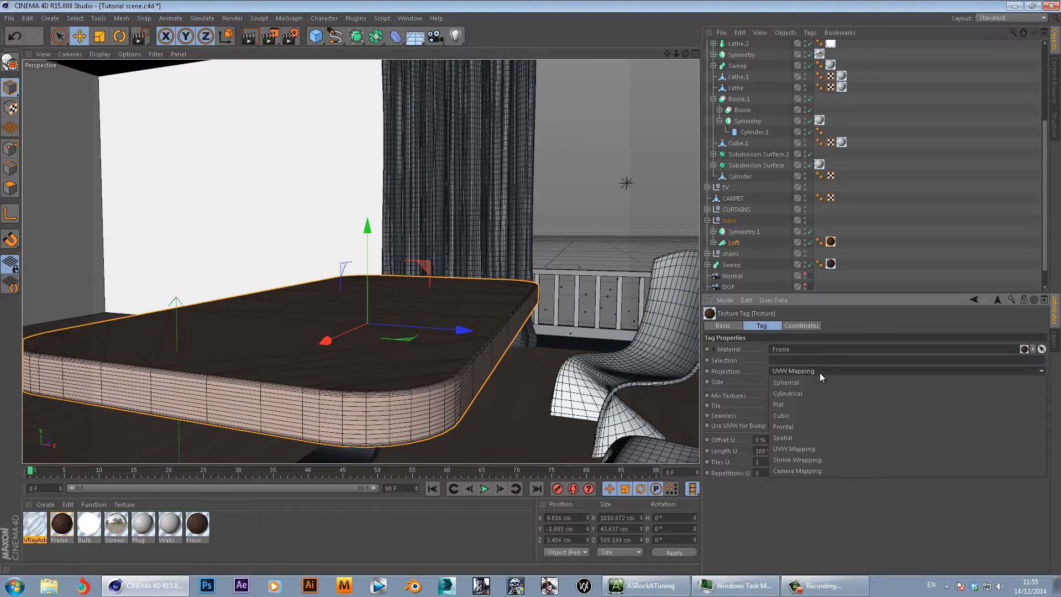
{"action": "left_click", "coordinate": [794, 413]}
{"action": "left_click", "coordinate": [926, 215]}
{"action": "mouse_move", "coordinate": [381, 381]}
{"action": "left_mouse_down", "text": "alt"}
{"action": "mouse_move", "coordinate": [405, 436]}
{"action": "mouse_move", "coordinate": [434, 430]}
{"action": "mouse_move", "coordinate": [498, 380]}
{"action": "mouse_move", "coordinate": [335, 364]}
{"action": "mouse_move", "coordinate": [442, 419]}
{"action": "mouse_move", "coordinate": [503, 406]}
{"action": "mouse_move", "coordinate": [278, 361]}
{"action": "mouse_move", "coordinate": [436, 320]}
{"action": "mouse_move", "coordinate": [386, 335]}
{"action": "mouse_move", "coordinate": [373, 313]}
{"action": "left_mouse_up", "text": "alt"}
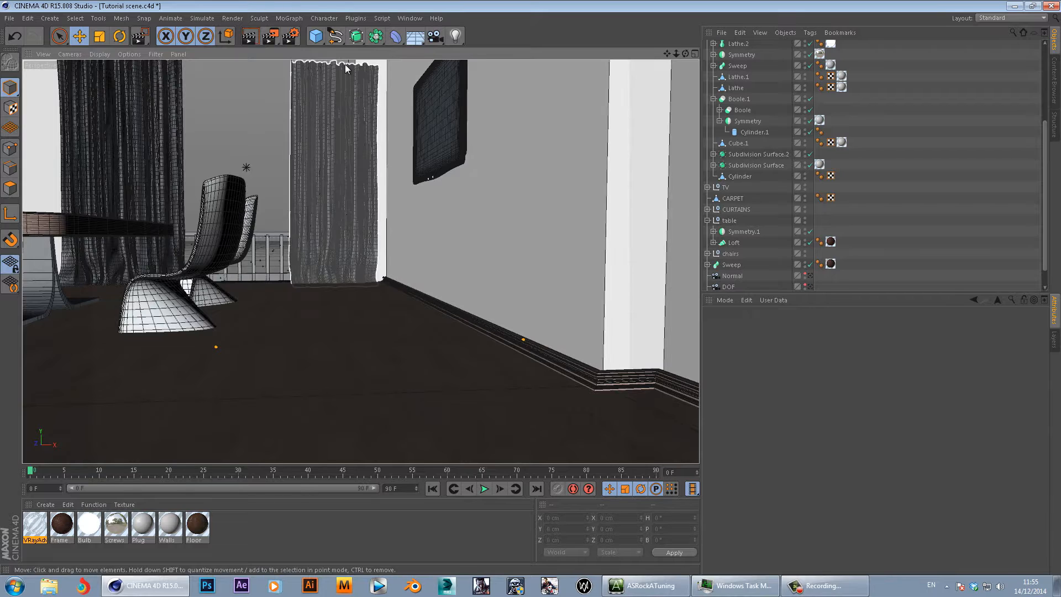
{"action": "left_click", "coordinate": [9, 20]}
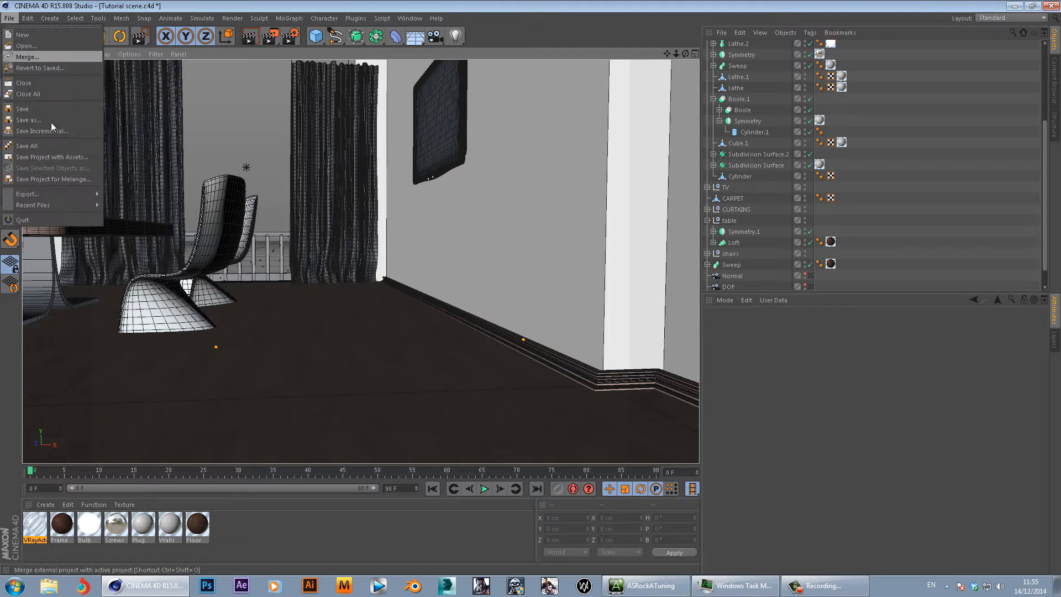
{"action": "left_click", "coordinate": [48, 109]}
- Add a cube for the carpet and position it beside the table between the two chairs, at about X 409 cm, Z 452 cm
{"action": "left_click", "coordinate": [312, 38]}
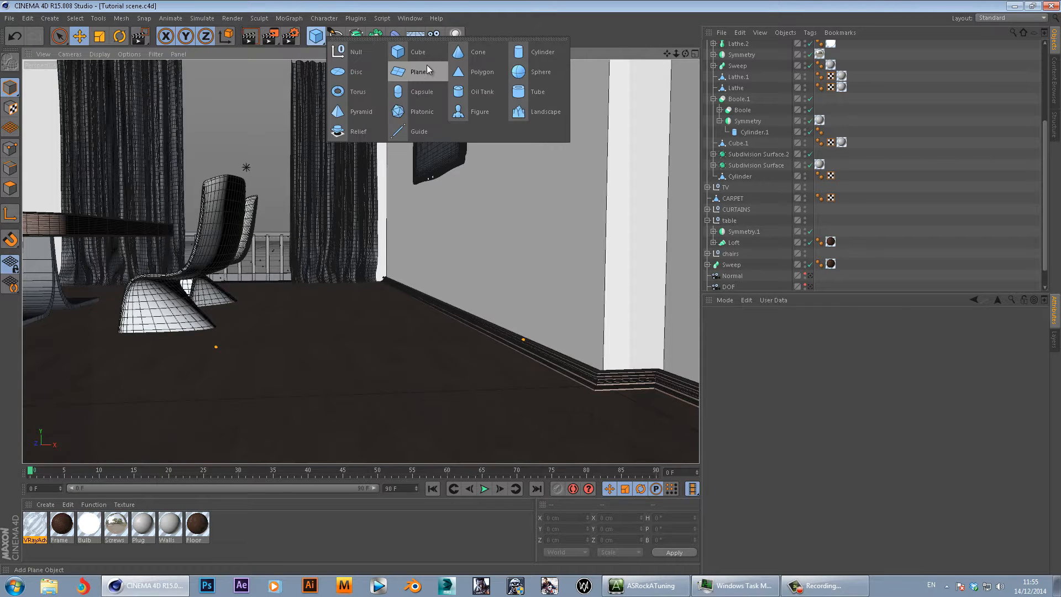
{"action": "left_click", "coordinate": [433, 51]}
{"action": "middle_click", "coordinate": [483, 211]}
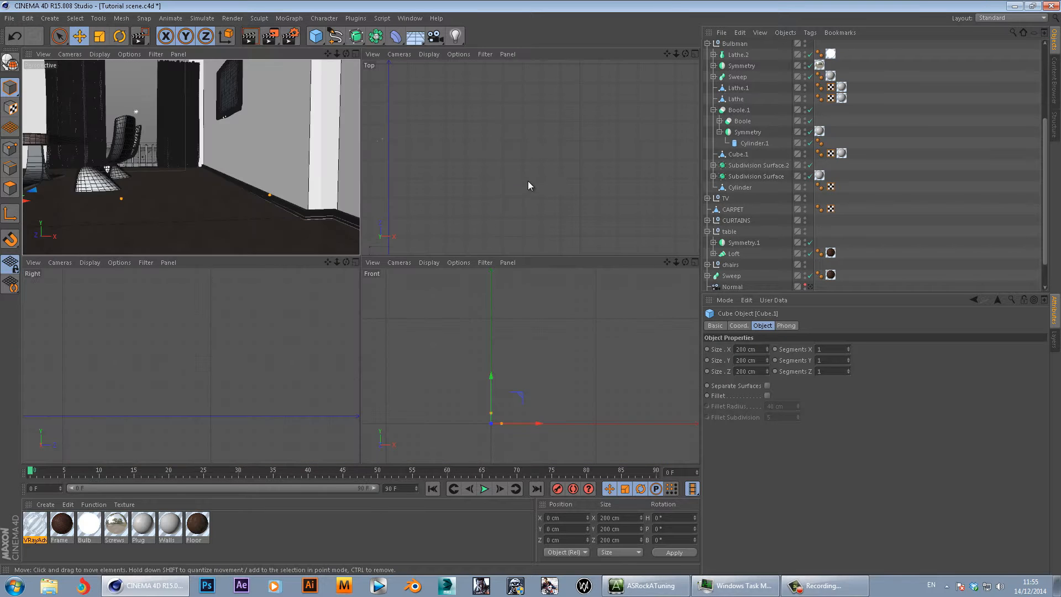
{"action": "middle_click", "coordinate": [518, 202]}
{"action": "scroll", "coordinate": [366, 307], "scroll_direction": "up", "scroll_amount": 6}
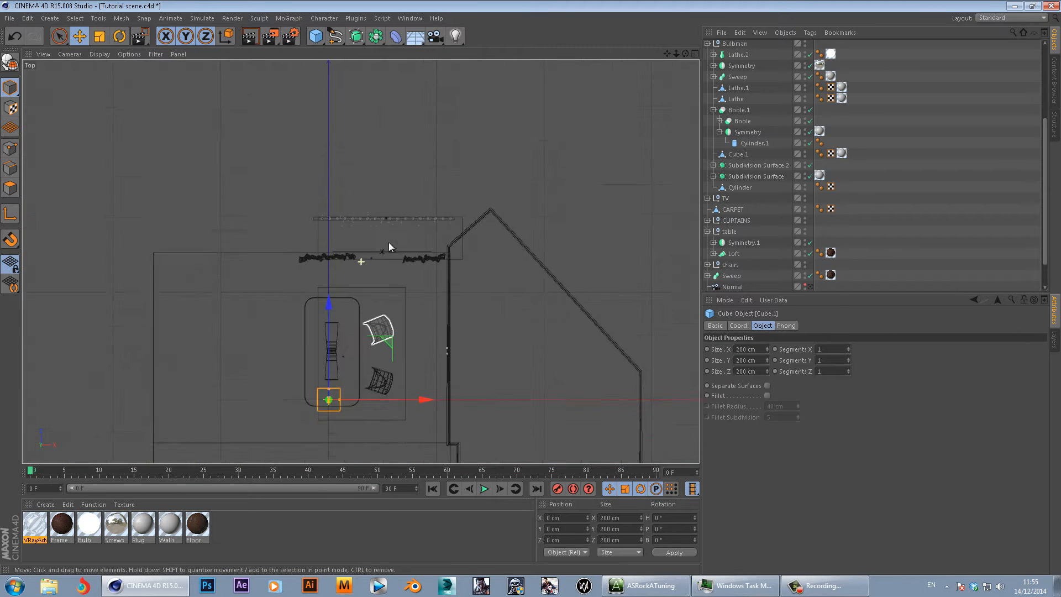
{"action": "scroll", "coordinate": [375, 268], "scroll_direction": "up", "scroll_amount": 3}
{"action": "left_click", "coordinate": [79, 37]}
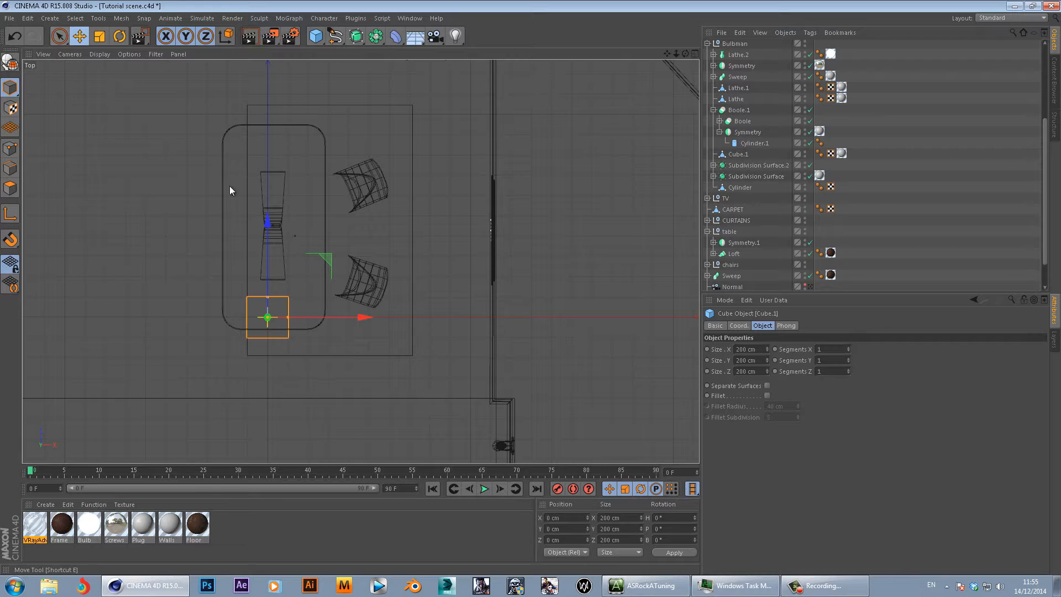
{"action": "middle_click_drag", "start_coordinate": [228, 202], "coordinate": [162, 261], "text": "alt"}
{"action": "left_click_drag", "start_coordinate": [162, 261], "coordinate": [249, 178]}
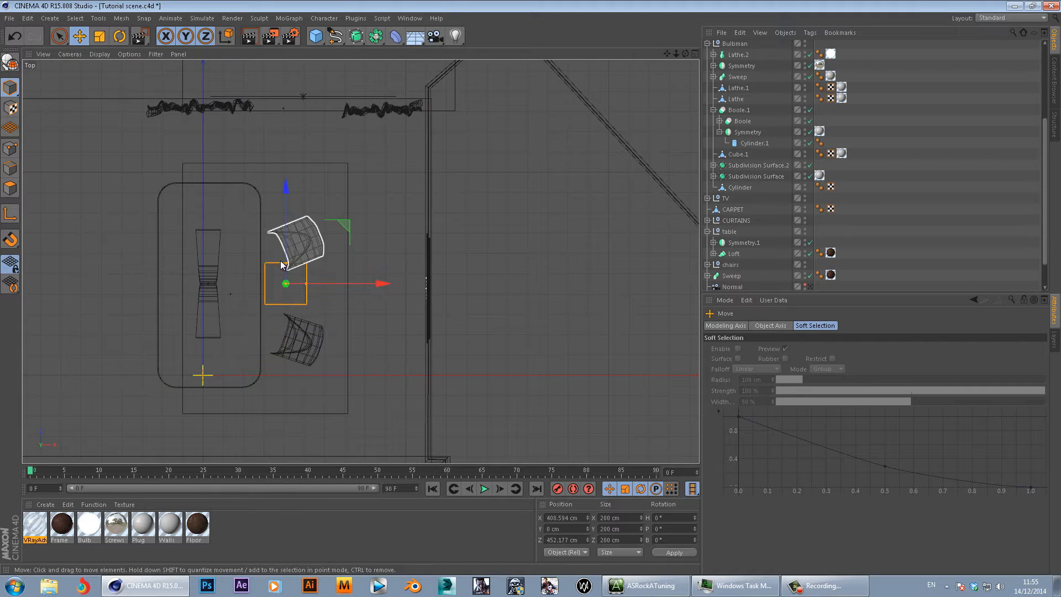
- Reshape the cube into a thin carpet slab about 641 × 1.5 × 1193 cm beneath the chairs
{"action": "left_click_drag", "start_coordinate": [287, 265], "coordinate": [286, 162]}
{"action": "left_click_drag", "start_coordinate": [308, 287], "coordinate": [350, 285]}
{"action": "middle_click", "coordinate": [351, 285]}
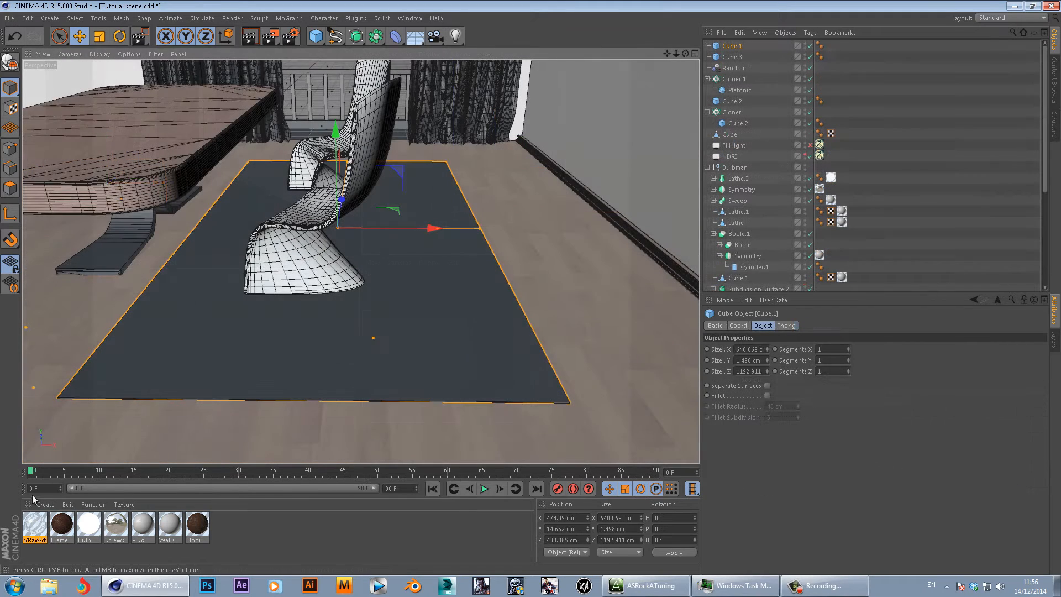
- Create a VRay displacement material for the carpet and assign a Noise shader as its displacement texture
{"action": "left_click", "coordinate": [42, 504]}
{"action": "mouse_move", "coordinate": [78, 424]}
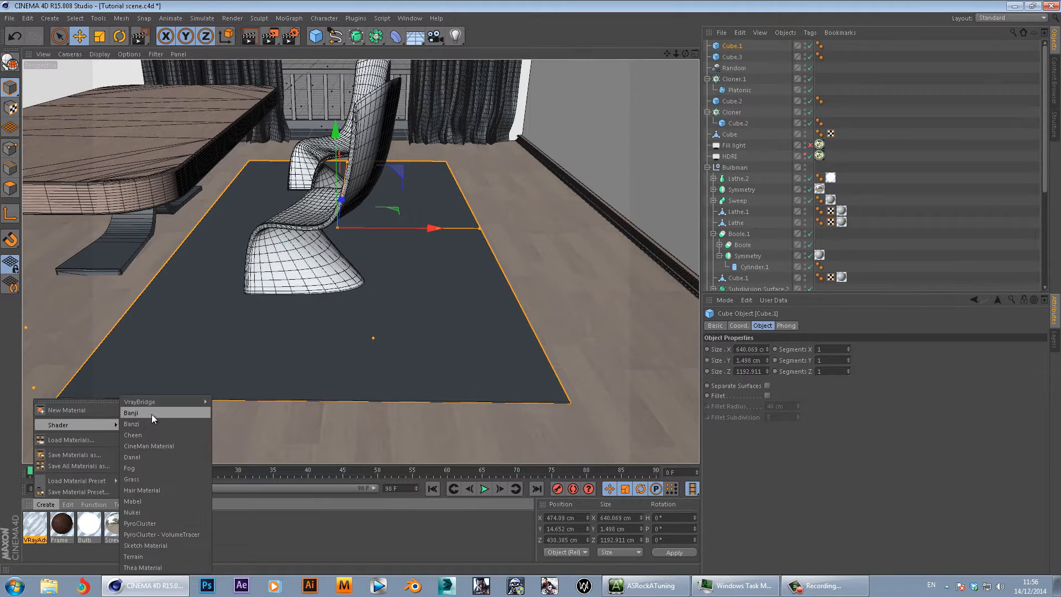
{"action": "mouse_move", "coordinate": [204, 402]}
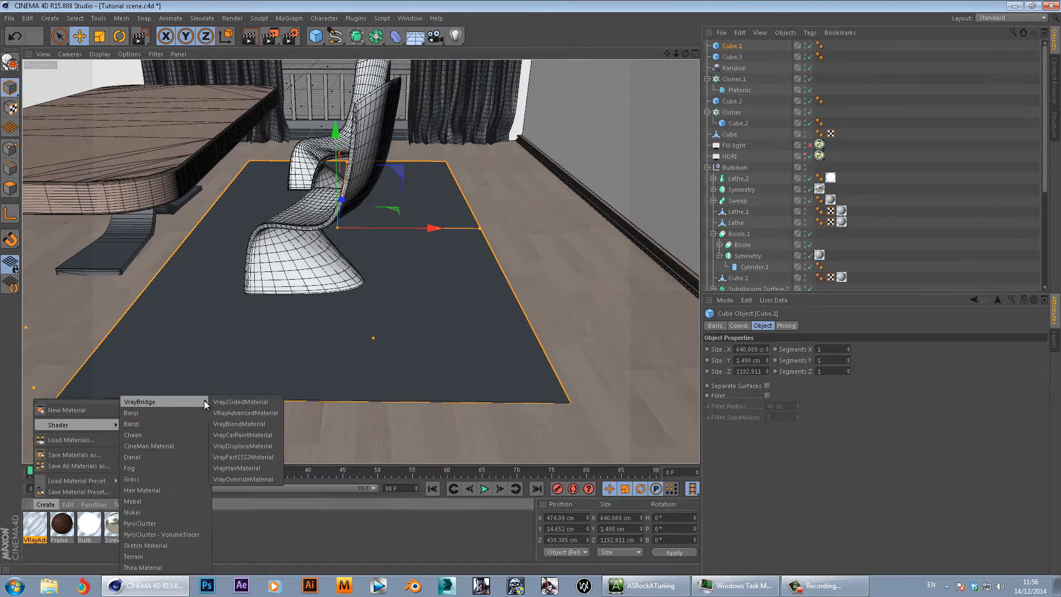
{"action": "left_click", "coordinate": [274, 446]}
{"action": "double_click", "coordinate": [31, 524]}
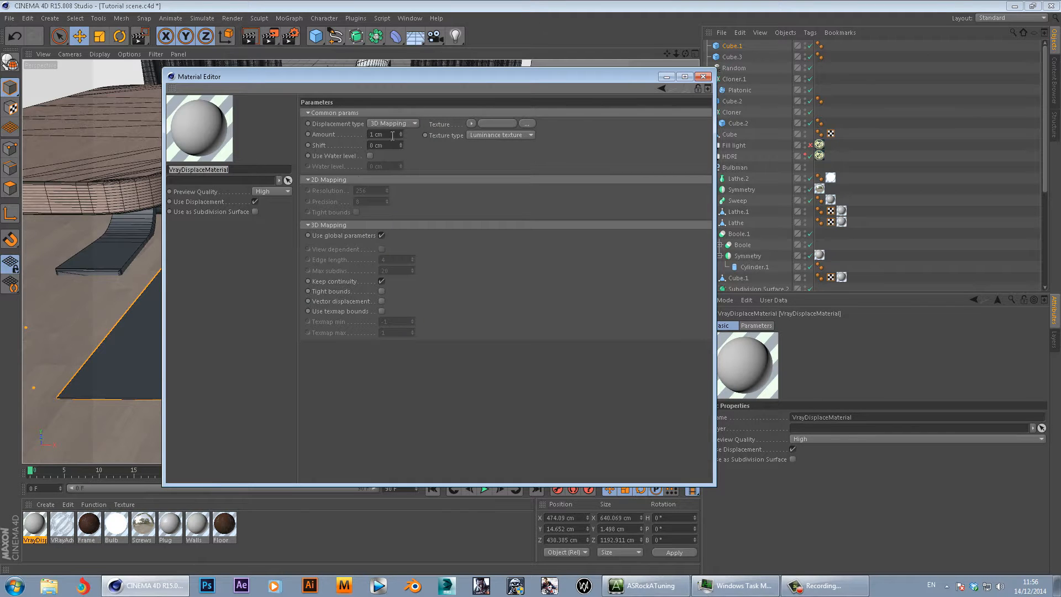
{"action": "left_click", "coordinate": [471, 124]}
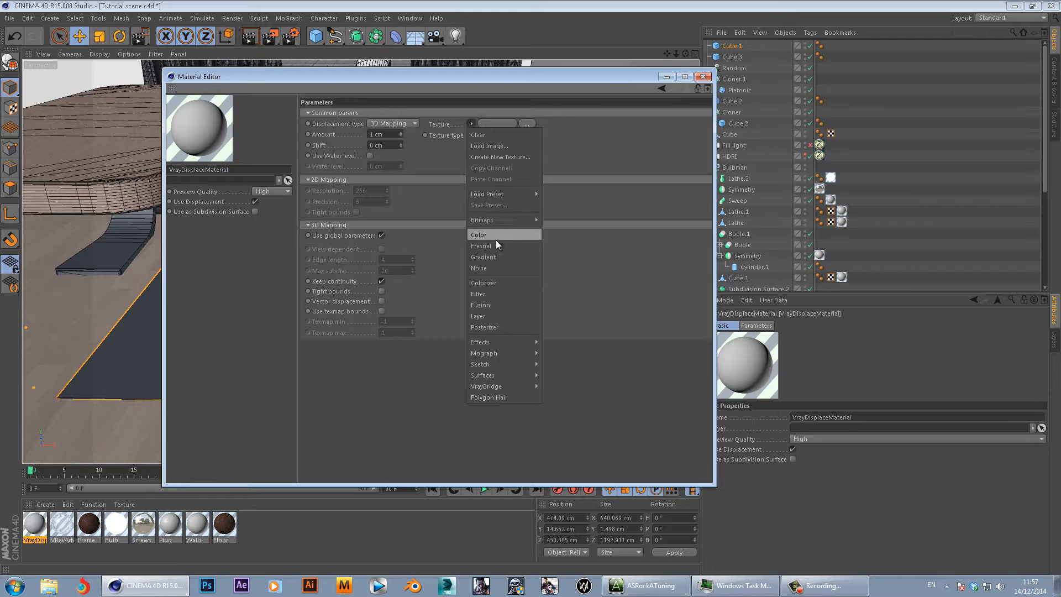
{"action": "left_click", "coordinate": [486, 267]}
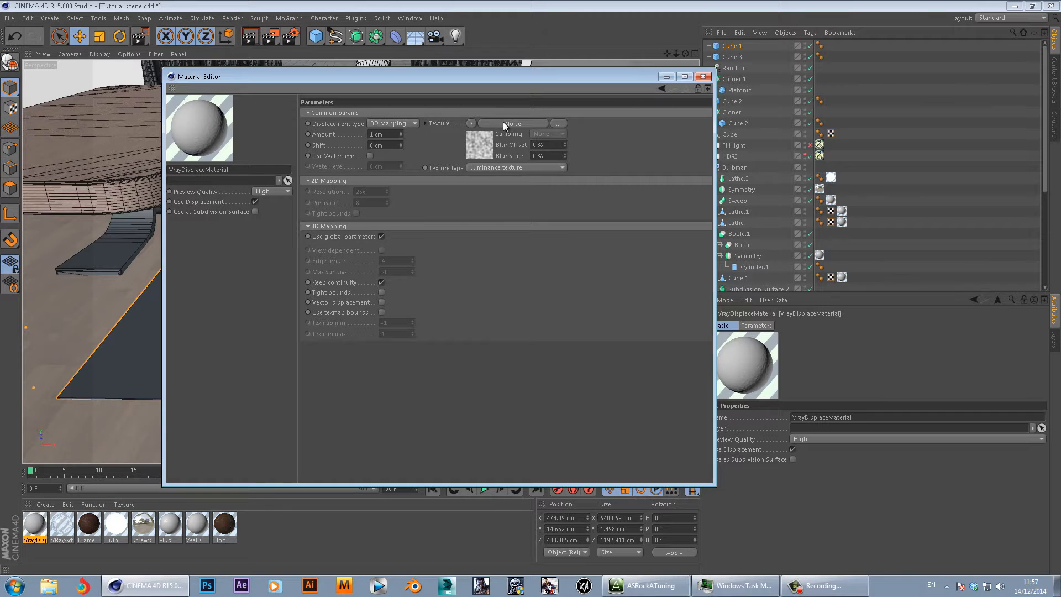
- Set the displacement Noise shader to the Blistered Turbulence type with a Global Scale of 20 %
{"action": "left_click", "coordinate": [503, 122]}
{"action": "left_click", "coordinate": [451, 221]}
{"action": "left_click", "coordinate": [456, 233]}
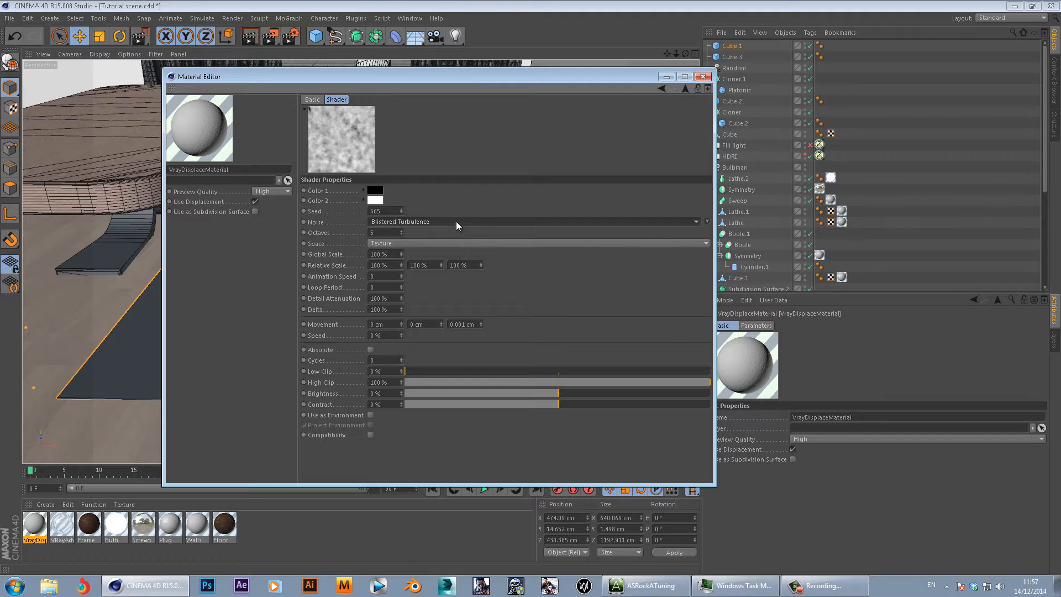
{"action": "double_click", "coordinate": [393, 252]}
{"action": "type", "text": "10"}
{"action": "key", "text": "Return"}
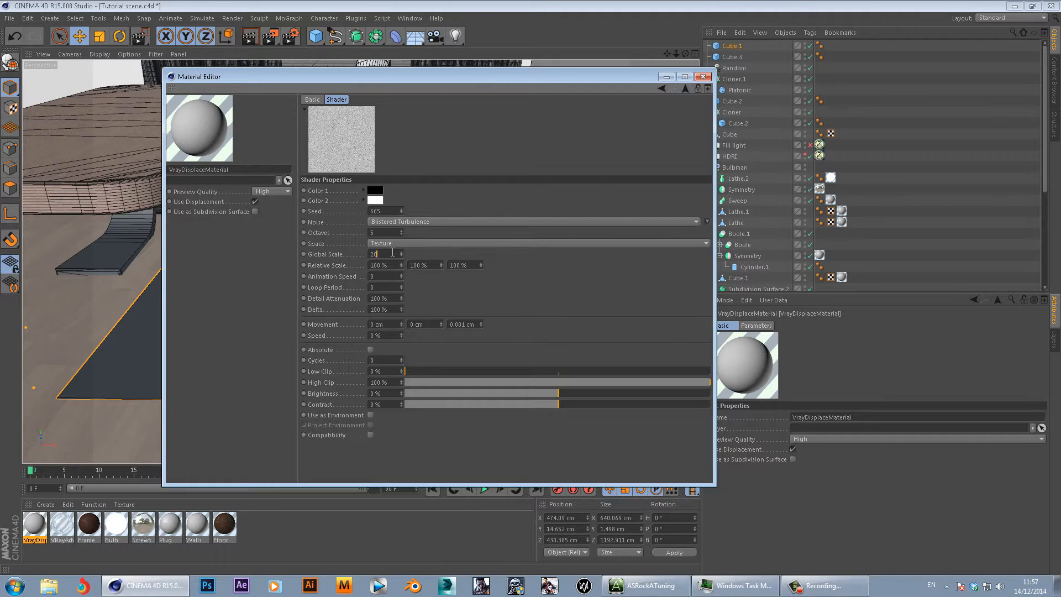
{"action": "key", "text": "Return"}
{"action": "left_click", "coordinate": [703, 76]}
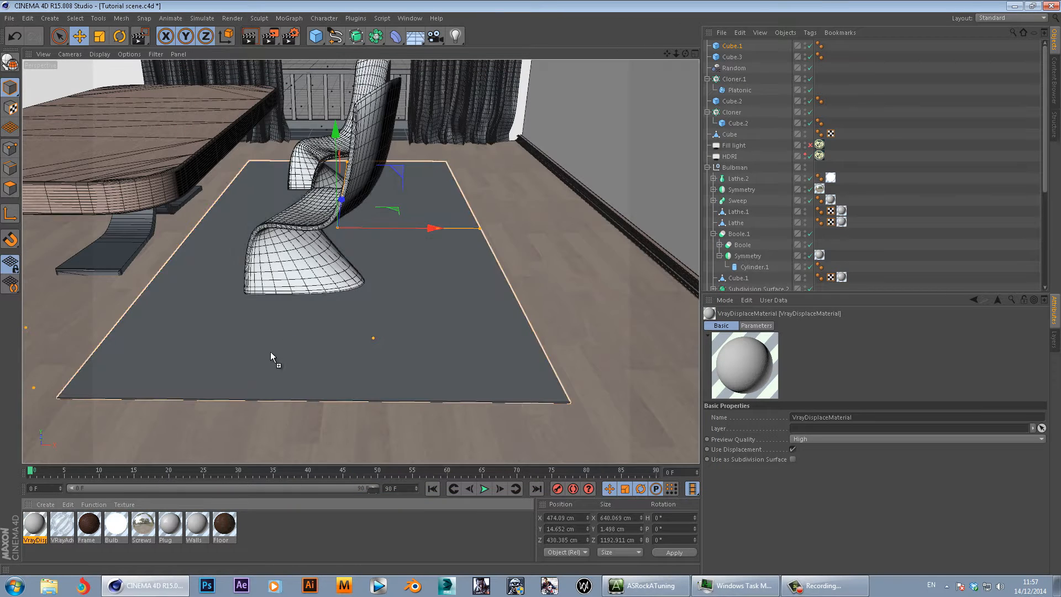
- Apply the displacement material to the carpet cube (Cube.1) and set its texture projection to Cubic
{"action": "left_click_drag", "start_coordinate": [531, 185], "coordinate": [735, 47]}
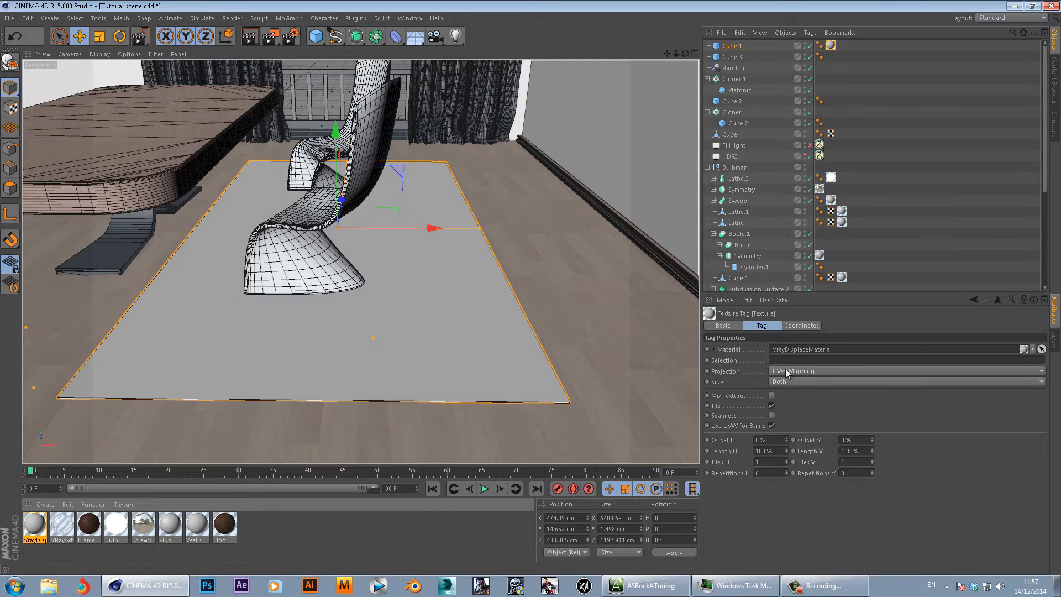
{"action": "left_click", "coordinate": [787, 374]}
{"action": "left_click", "coordinate": [789, 393]}
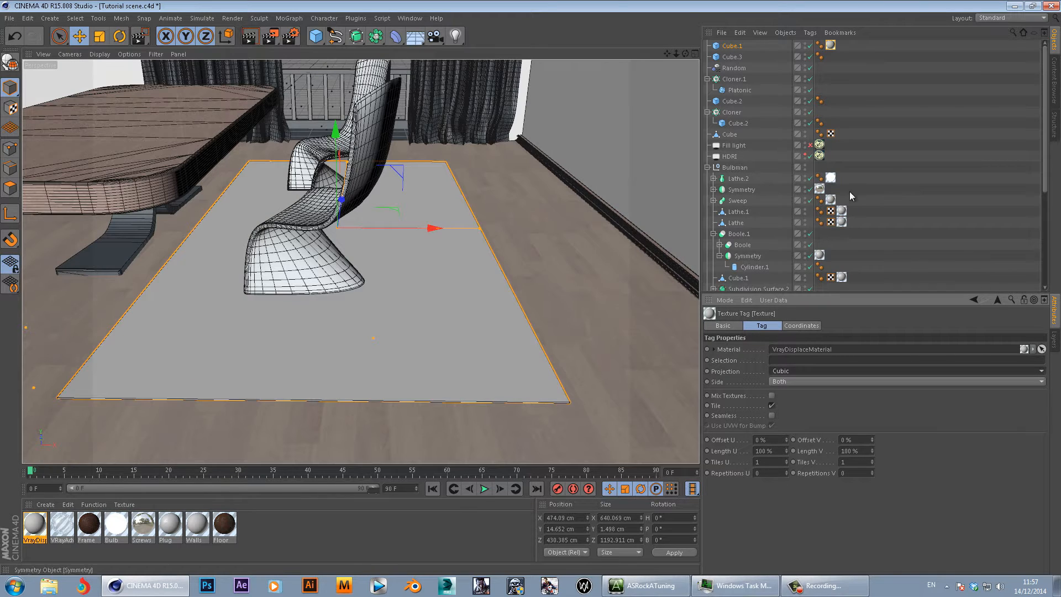
- Duplicate the Normal camera, rename the copy Test, and look through it
{"action": "scroll", "coordinate": [862, 132], "scroll_direction": "down", "scroll_amount": 5}
{"action": "left_click", "coordinate": [732, 253]}
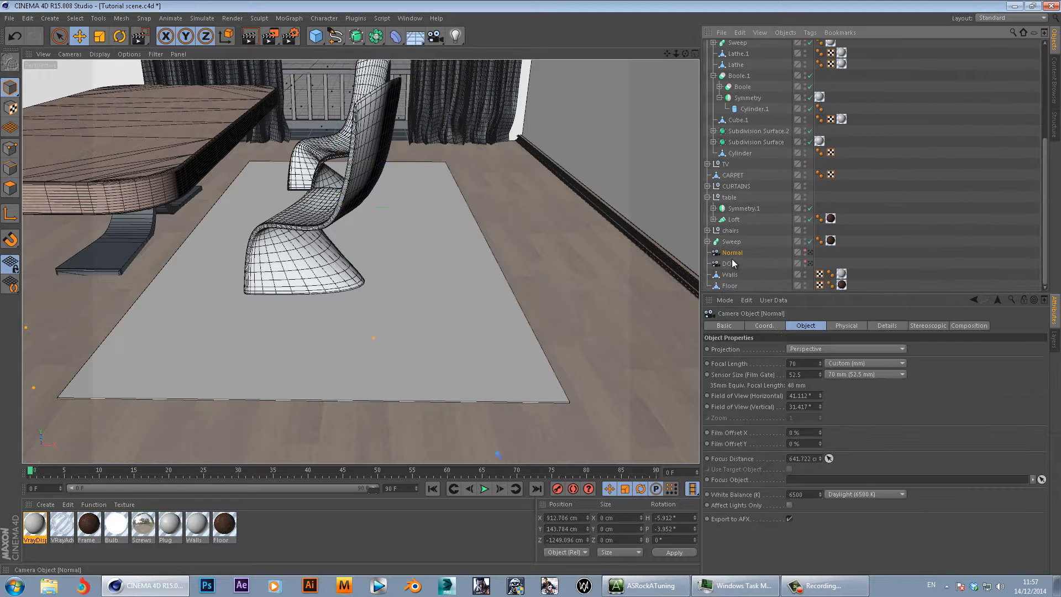
{"action": "left_click", "coordinate": [808, 252]}
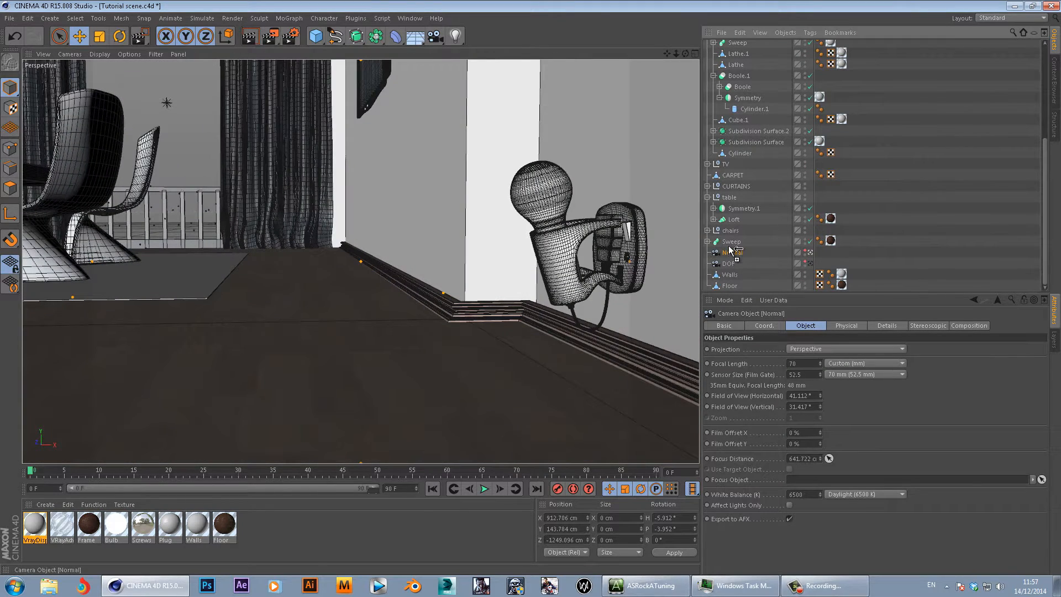
{"action": "left_click_drag", "start_coordinate": [733, 250], "coordinate": [733, 248], "text": "ctrl"}
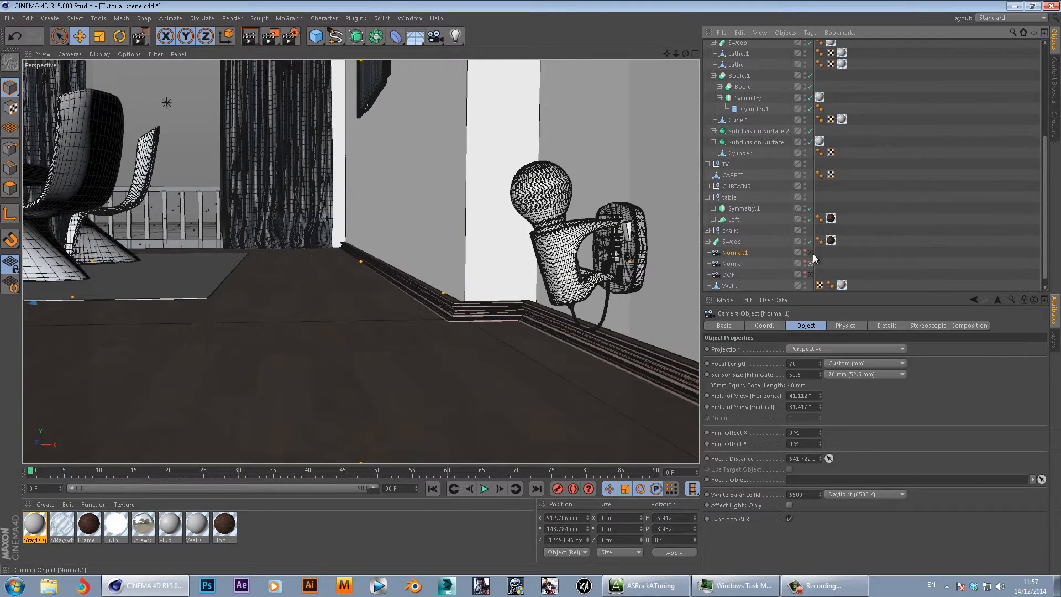
{"action": "double_click", "coordinate": [738, 253]}
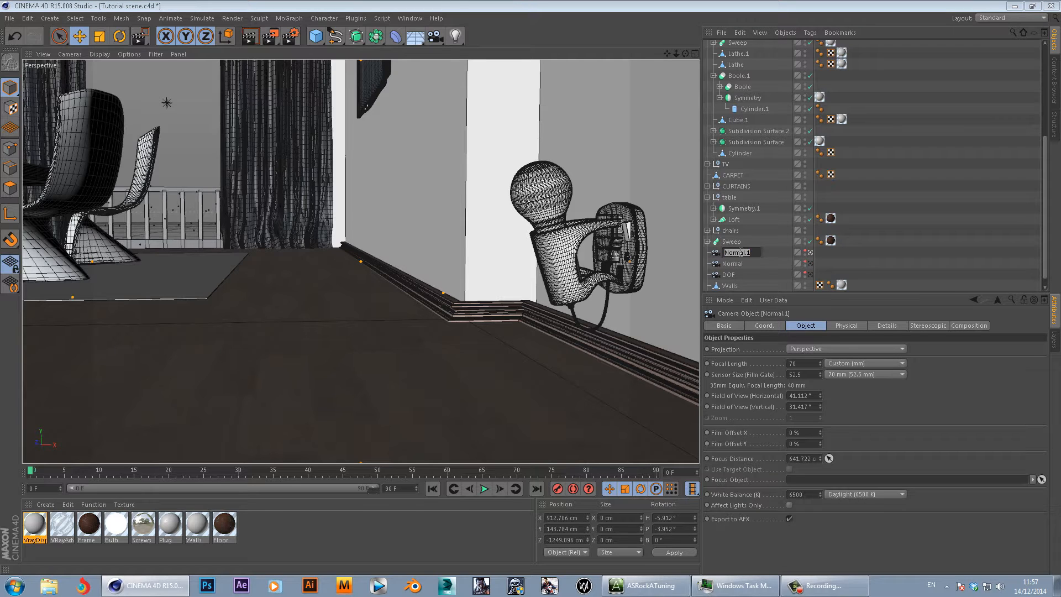
{"action": "key", "text": "Return"}
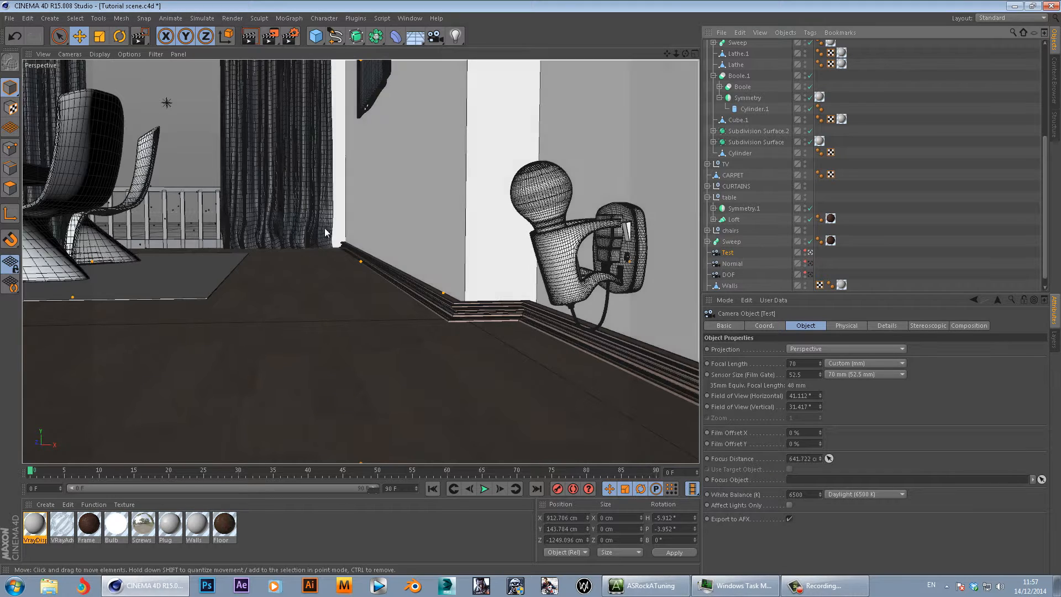
- Move the Test camera in close on the carpet beside the chair and render a region around the carpet's edge
{"action": "left_click_drag", "start_coordinate": [188, 252], "coordinate": [353, 260], "text": "alt"}
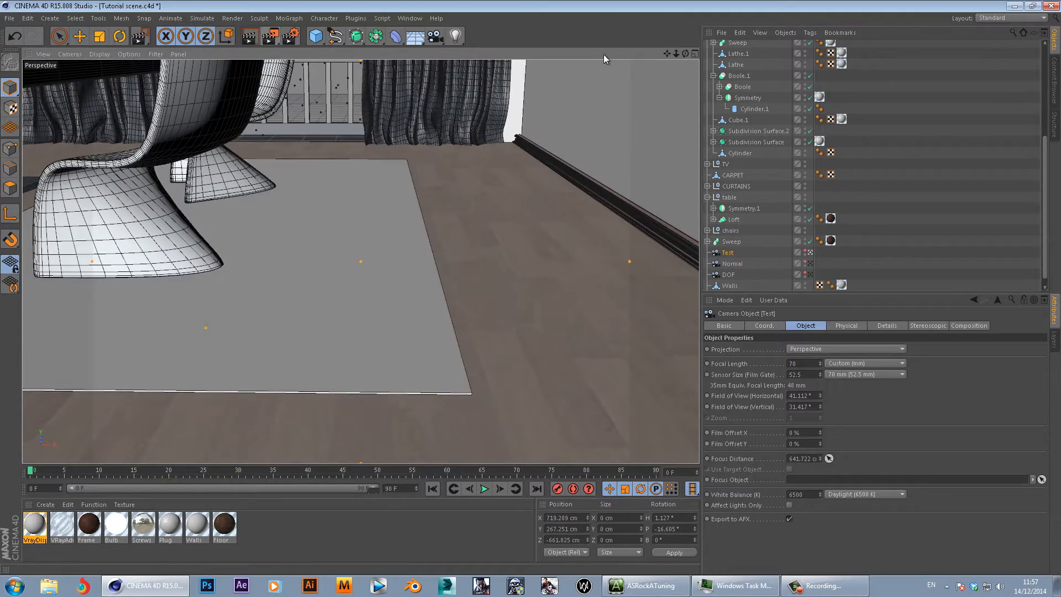
{"action": "left_click_drag", "start_coordinate": [345, 304], "coordinate": [299, 347], "text": "alt"}
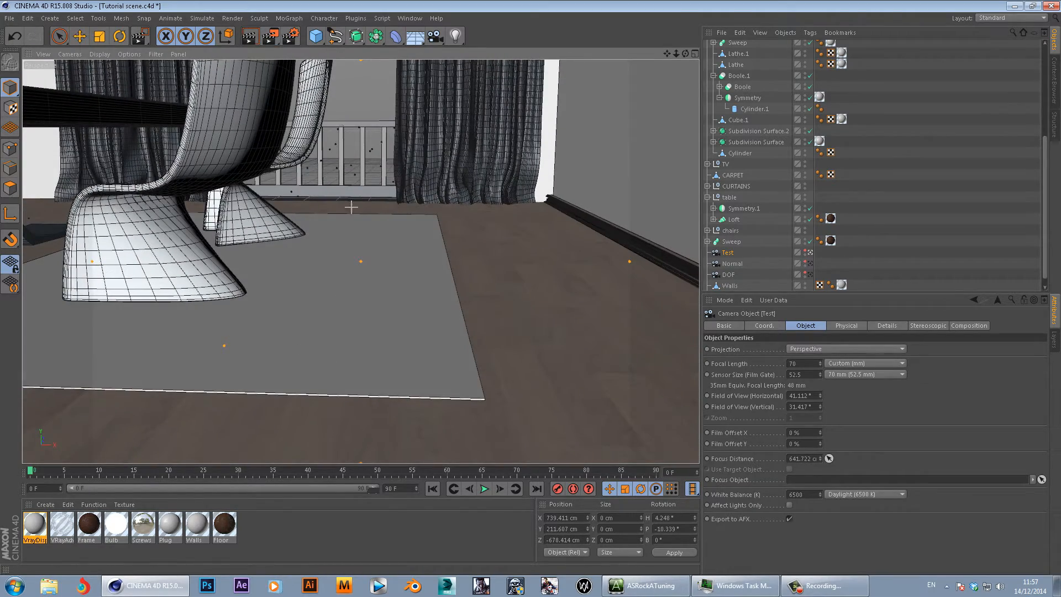
{"action": "left_click_drag", "start_coordinate": [342, 208], "coordinate": [464, 307]}
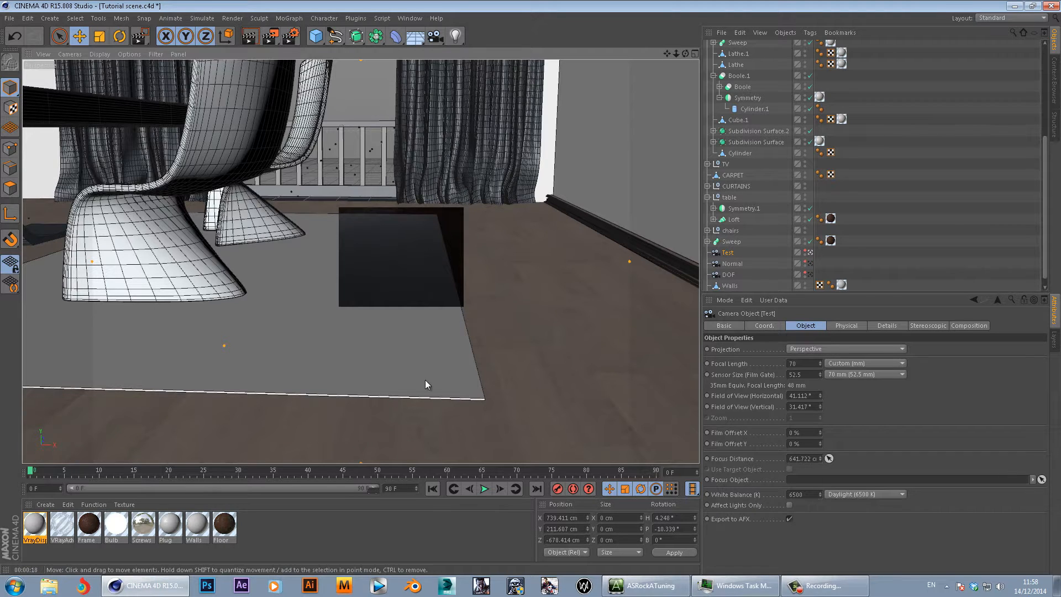
- Set the displacement material's Noise Global Scale to 60 % and its displacement amount to 3 cm
{"action": "double_click", "coordinate": [34, 524]}
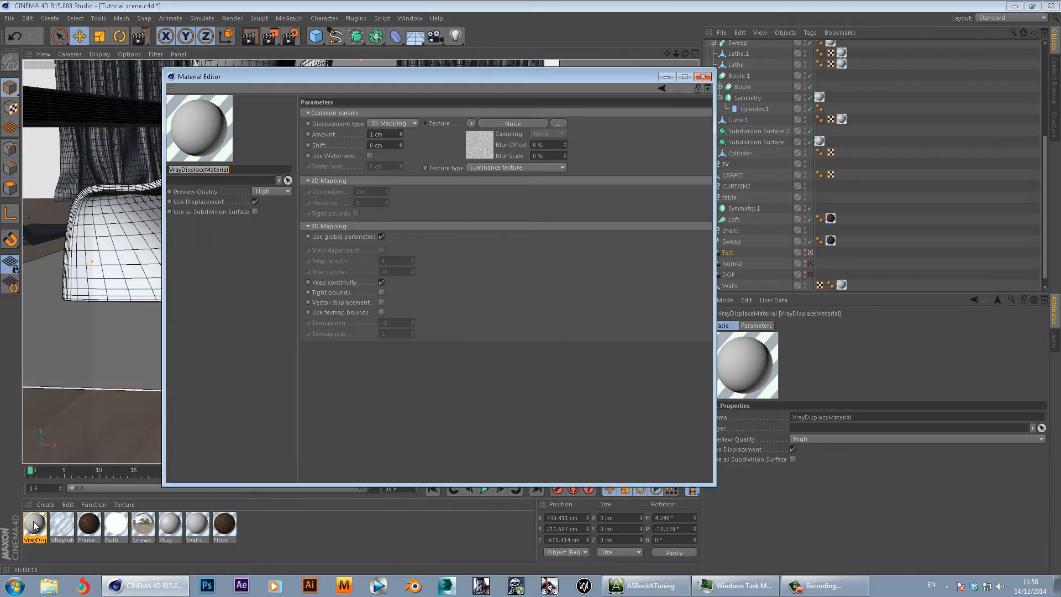
{"action": "left_click", "coordinate": [483, 137]}
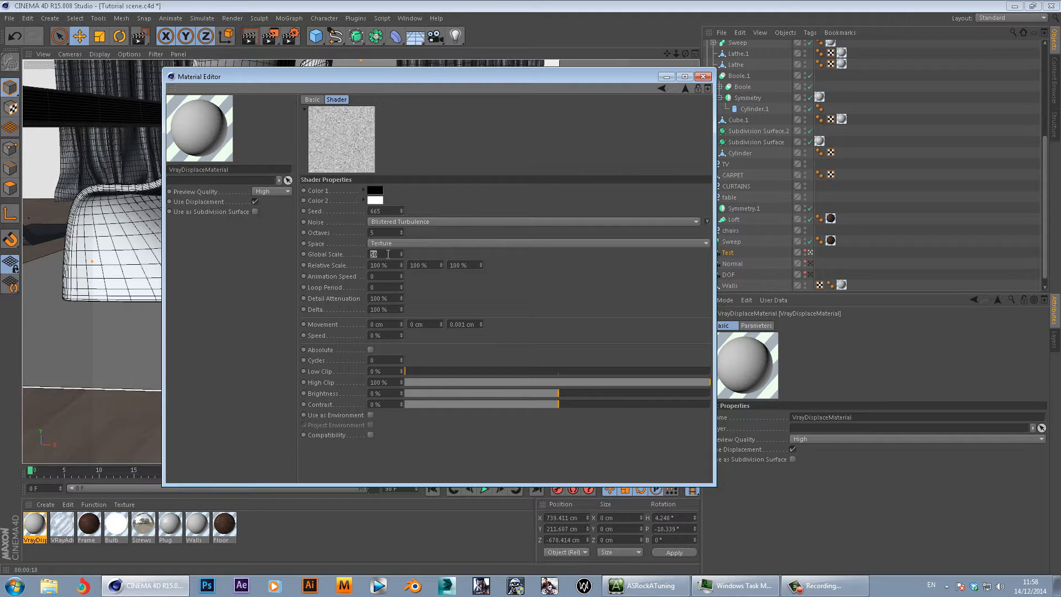
{"action": "type", "text": "60"}
{"action": "key", "text": "Return"}
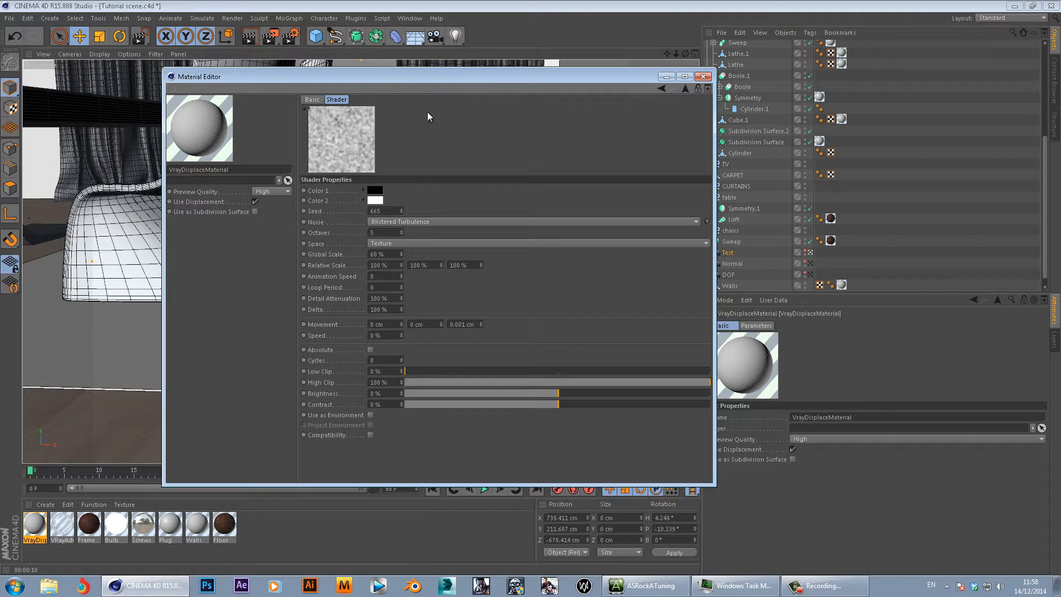
{"action": "left_click", "coordinate": [661, 88]}
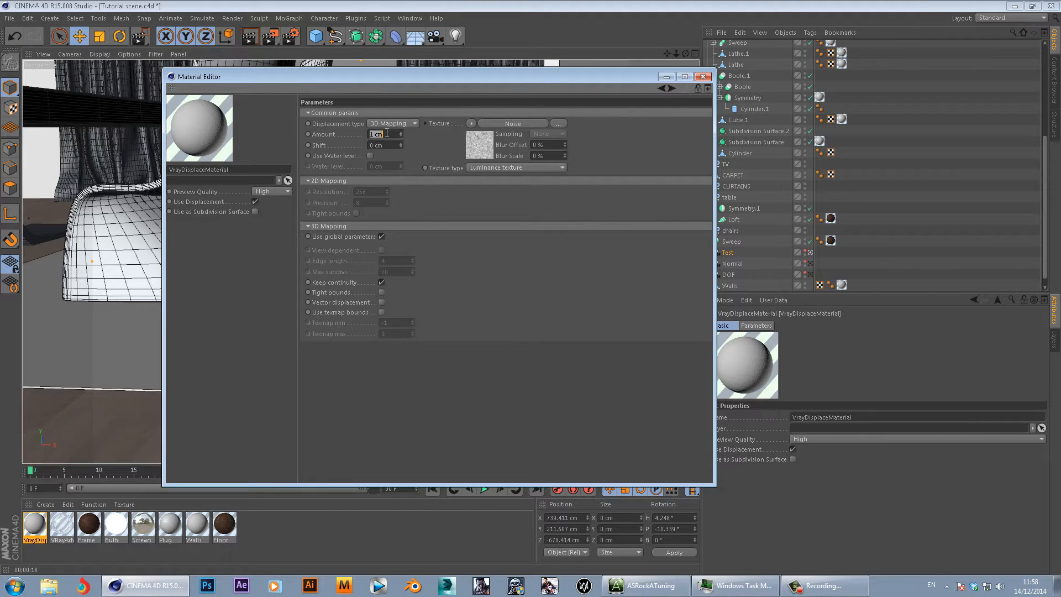
{"action": "key", "text": "Return"}
{"action": "left_click", "coordinate": [704, 76]}
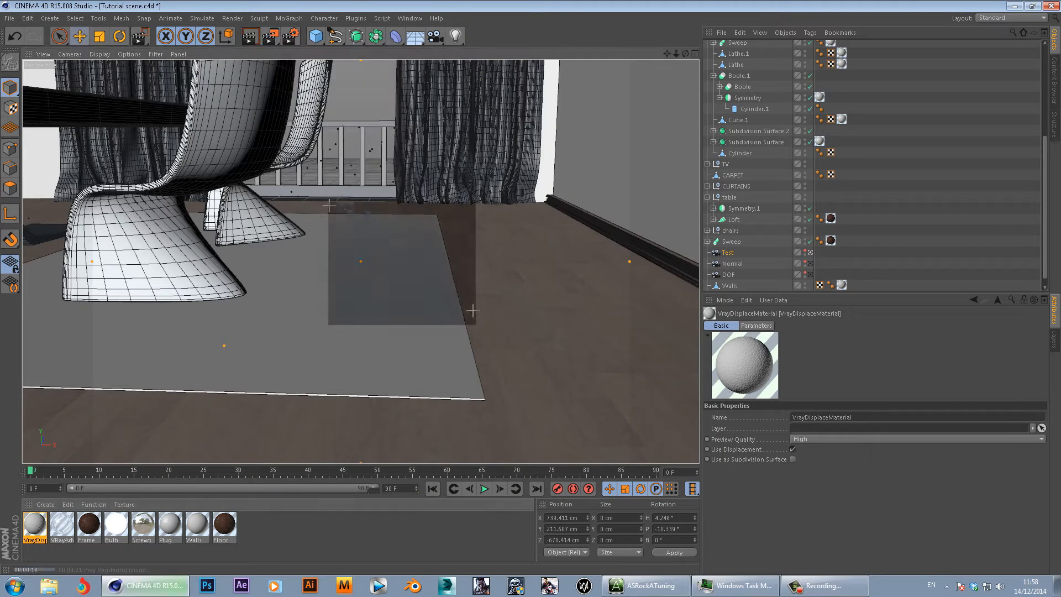
- Set the displacement material's amount to 5 cm and save the scene
{"action": "double_click", "coordinate": [35, 525]}
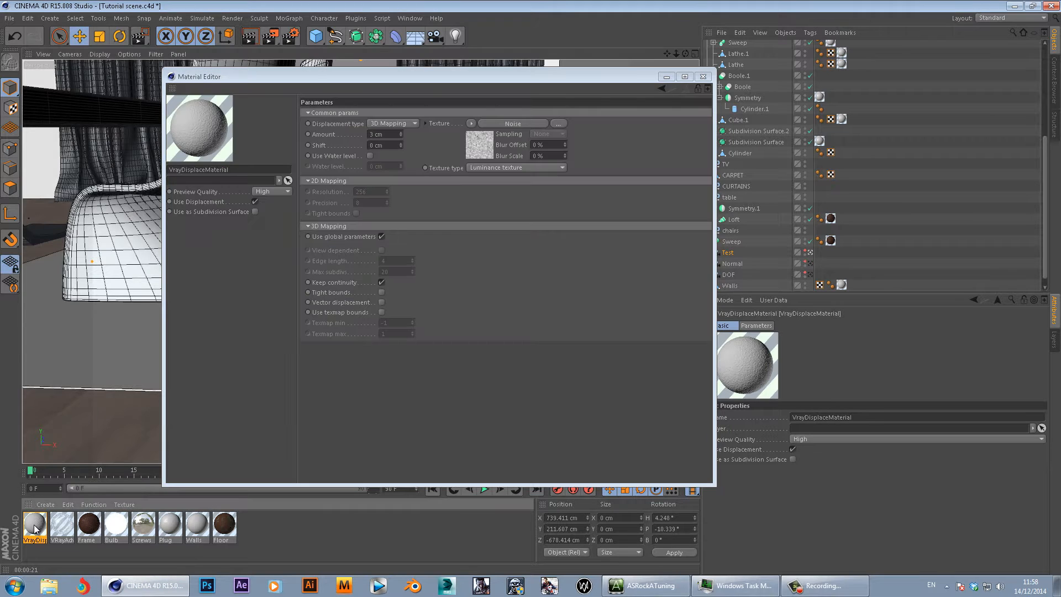
{"action": "left_click", "coordinate": [386, 134]}
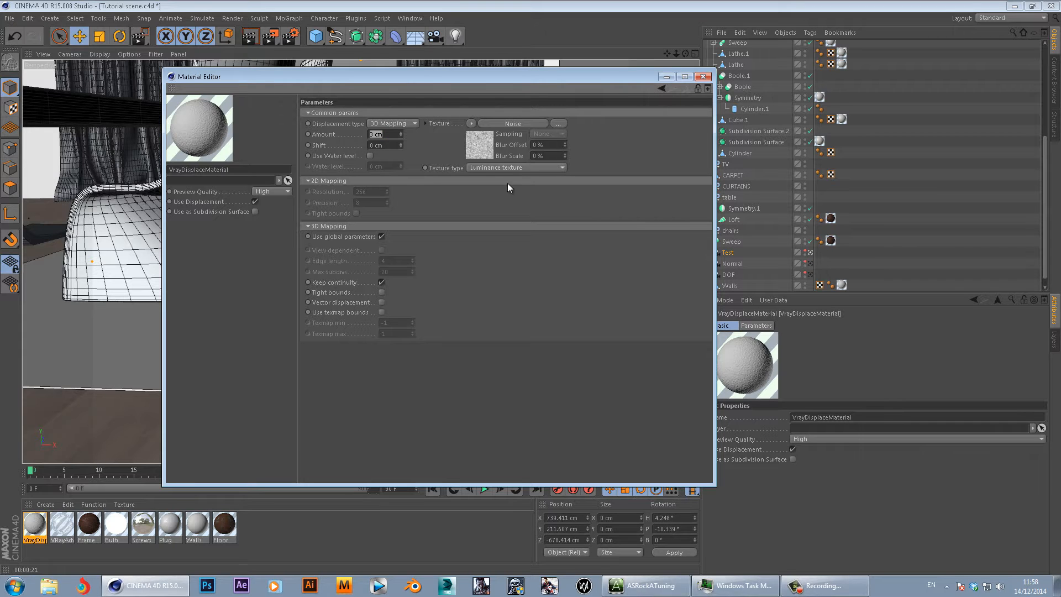
{"action": "type", "text": "5"}
{"action": "key", "text": "Return"}
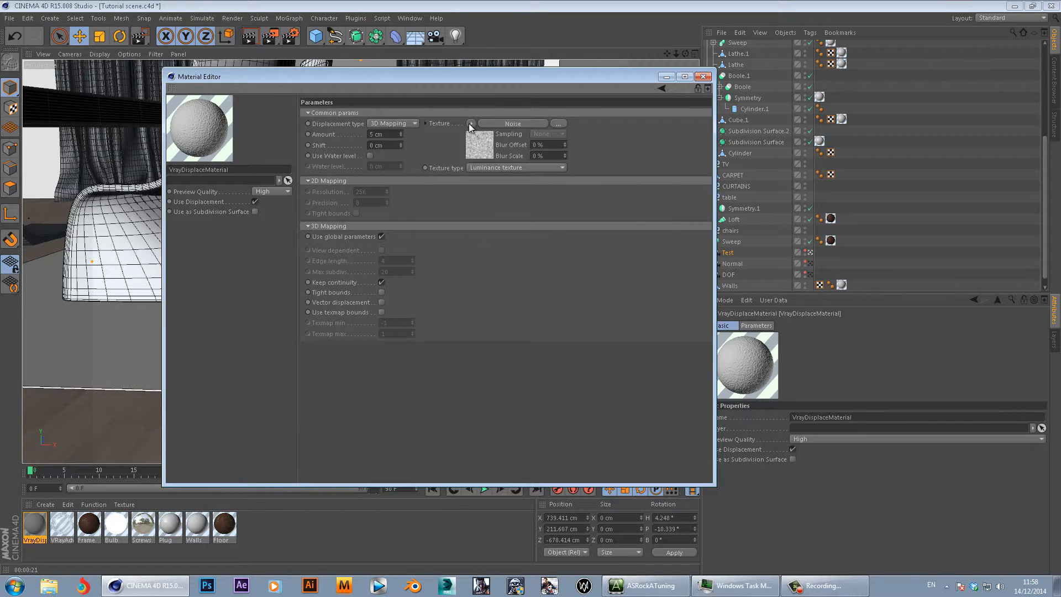
{"action": "left_click", "coordinate": [502, 123]}
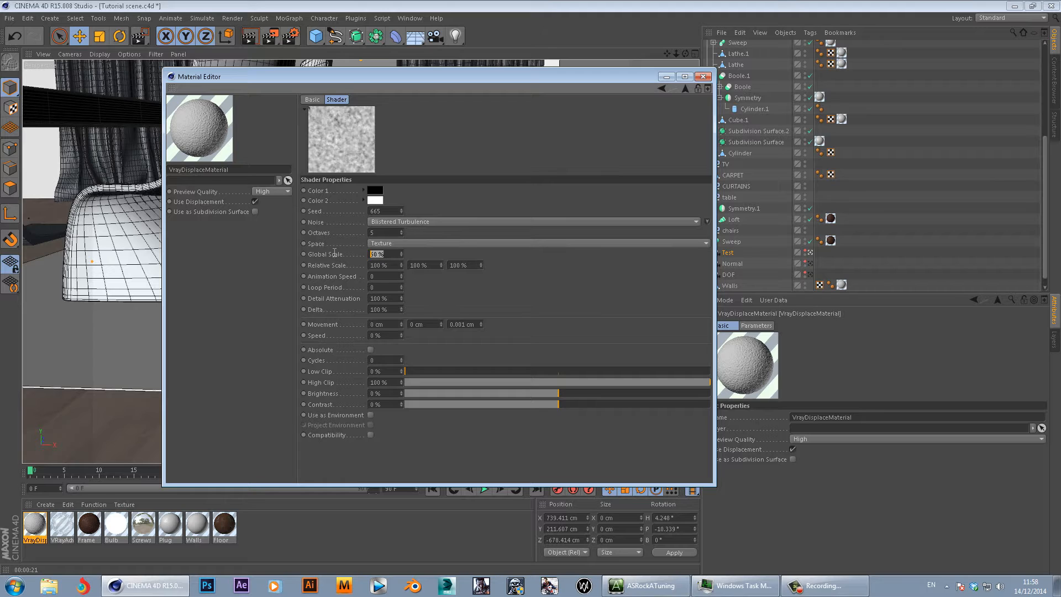
{"action": "left_click", "coordinate": [702, 76]}
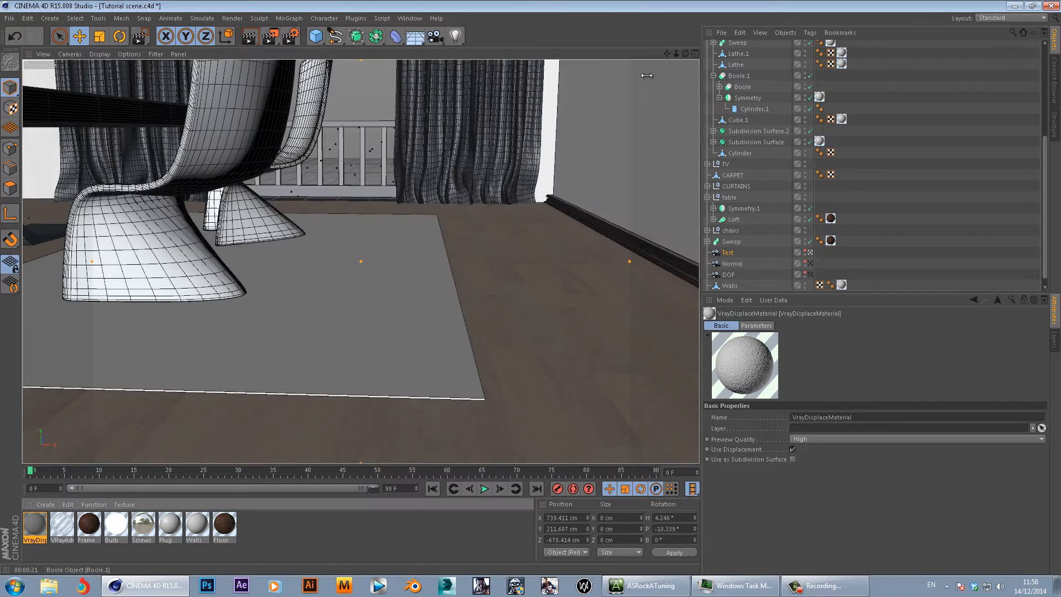
{"action": "left_click", "coordinate": [7, 20]}
{"action": "left_click", "coordinate": [38, 107]}
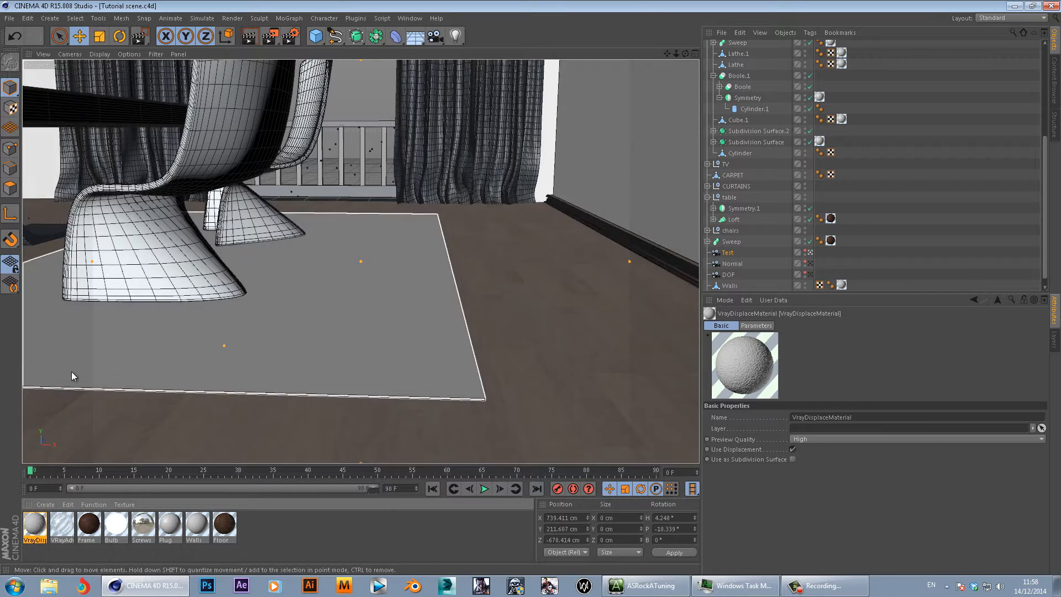
- Create a VRay Advanced Material with 98 % diffuse brightness and 1335196090.jpg as its diffuse texture map, copying the image to the project location
{"action": "left_click", "coordinate": [41, 504]}
{"action": "mouse_move", "coordinate": [78, 424]}
{"action": "mouse_move", "coordinate": [151, 404]}
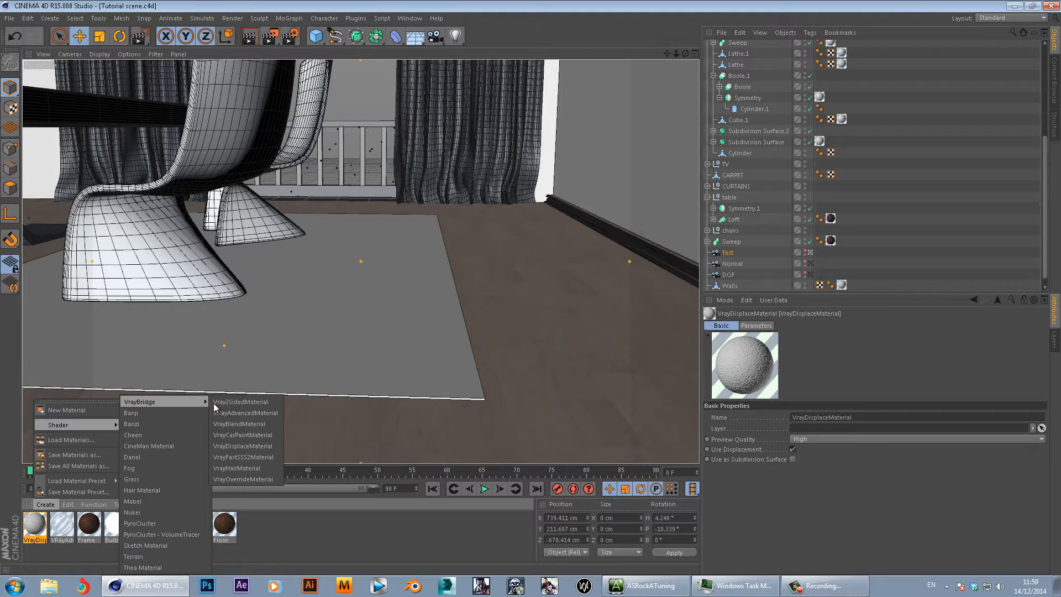
{"action": "left_click", "coordinate": [246, 413]}
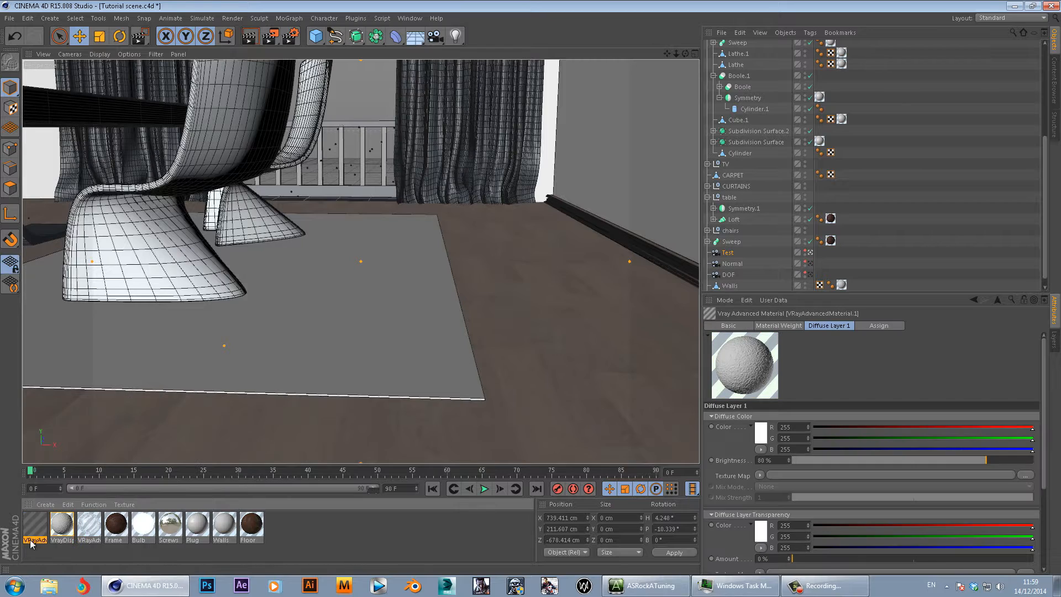
{"action": "double_click", "coordinate": [35, 526]}
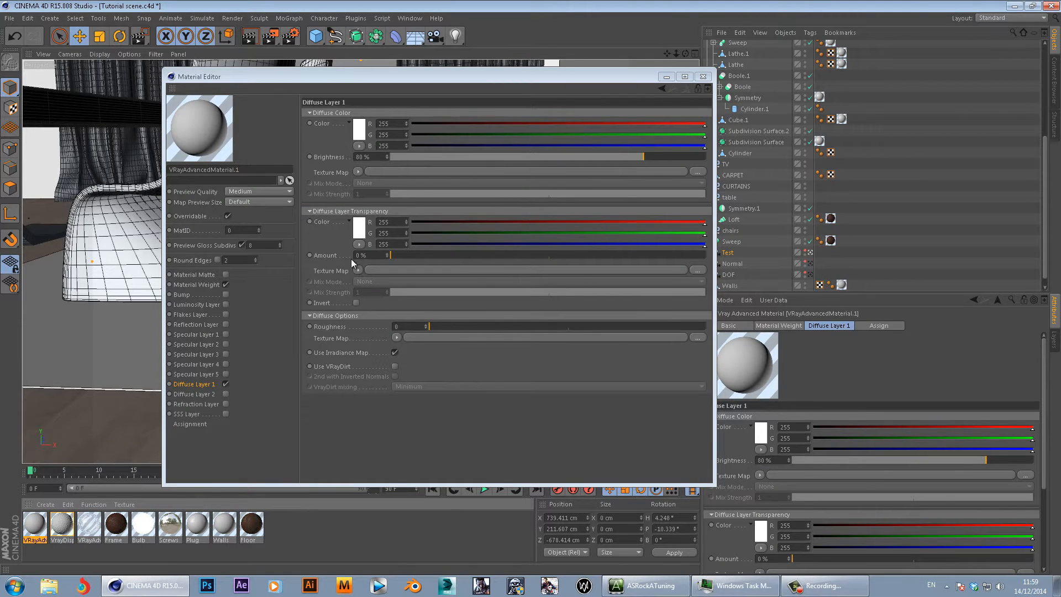
{"action": "left_click", "coordinate": [696, 173]}
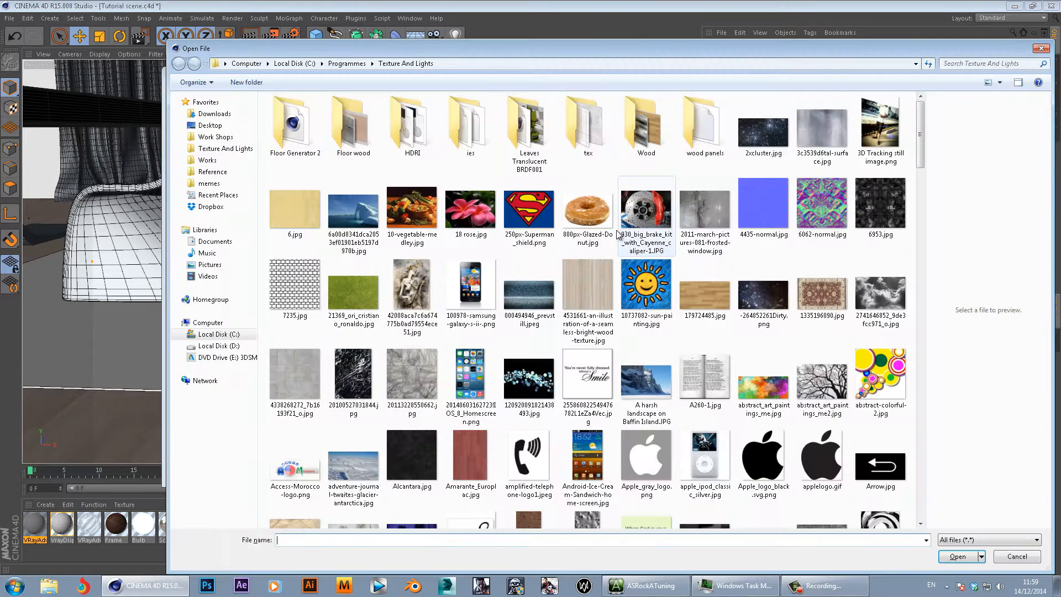
{"action": "double_click", "coordinate": [838, 300]}
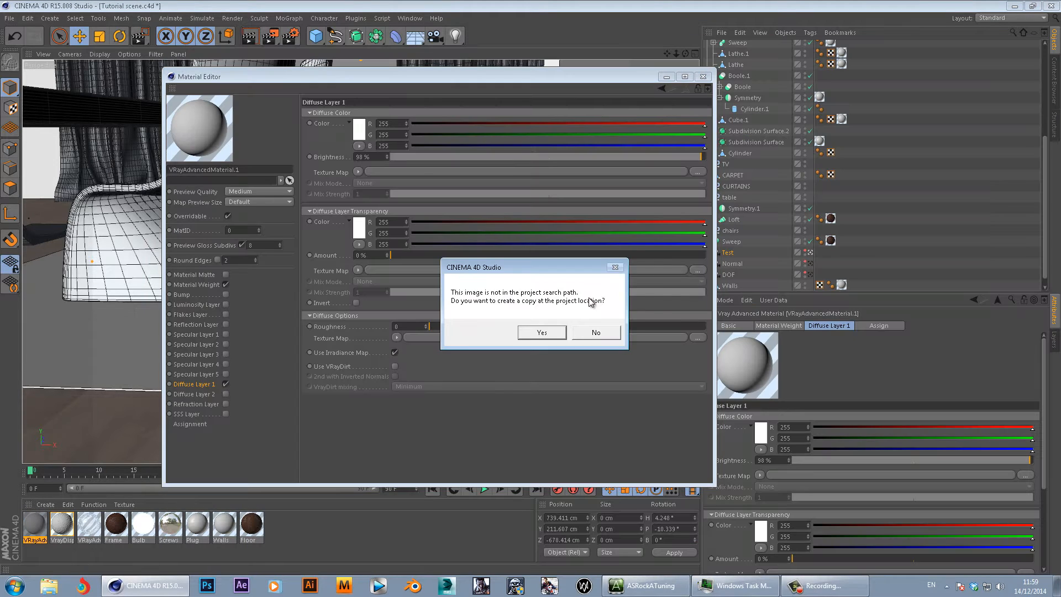
{"action": "left_click", "coordinate": [555, 332]}
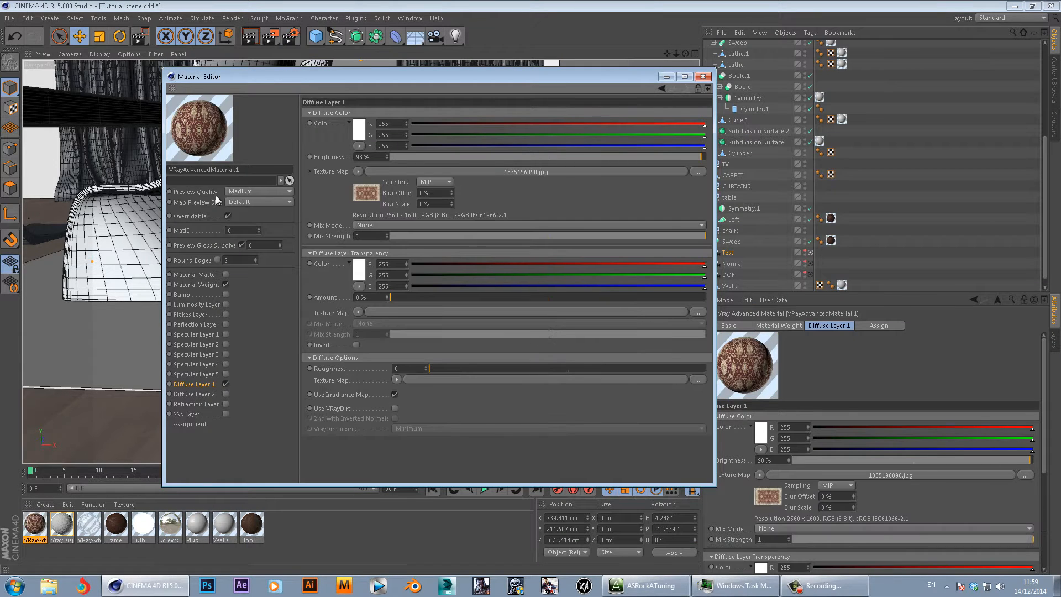
{"action": "left_click", "coordinate": [703, 76]}
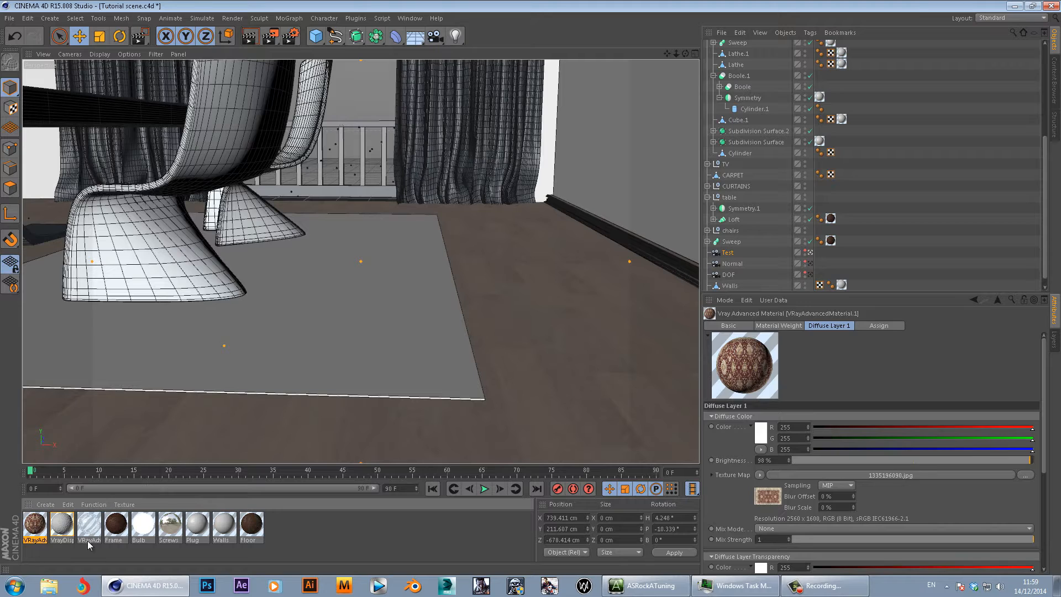
- Apply the carpet-patterned VRay Advanced Material to the carpet cube (Cube.1) and set its projection to Cubic
{"action": "left_click", "coordinate": [75, 550]}
{"action": "left_click_drag", "start_coordinate": [34, 529], "coordinate": [735, 44]}
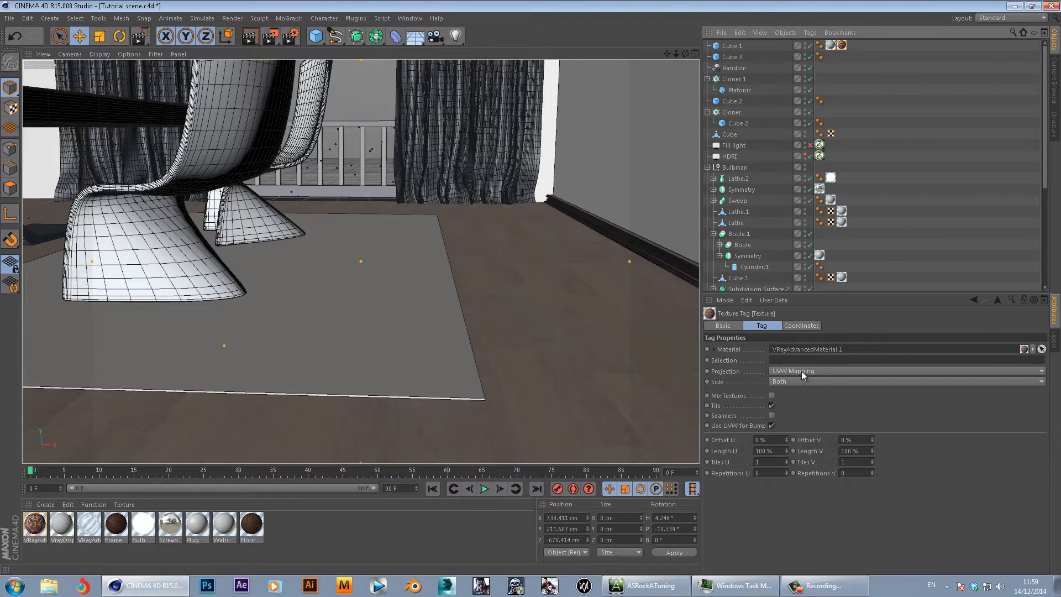
{"action": "left_click", "coordinate": [801, 371]}
{"action": "left_click", "coordinate": [787, 416]}
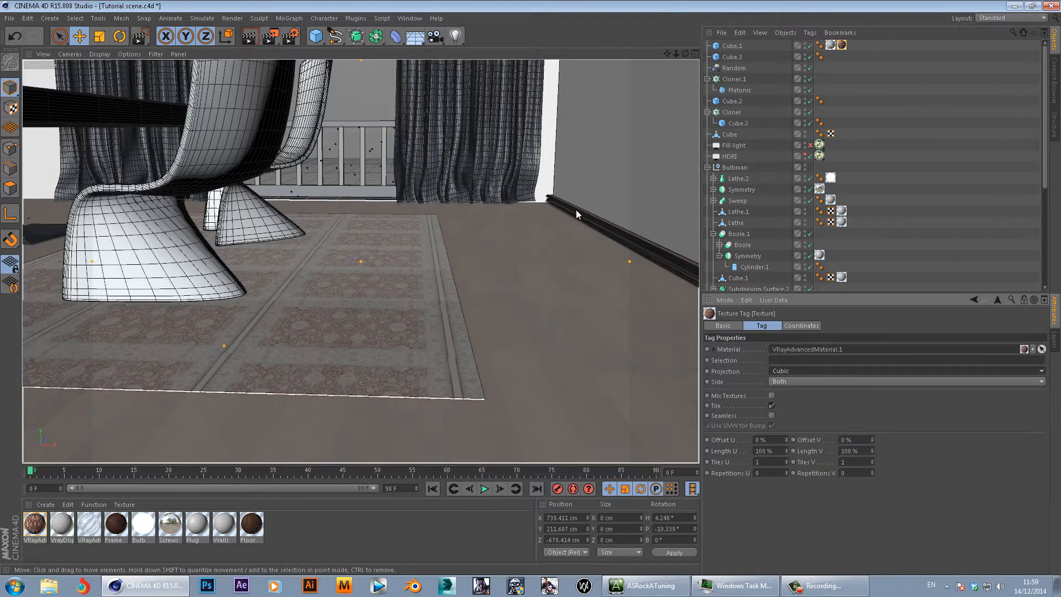
- Pull the Test camera back to frame more of the carpet, chairs and table
{"action": "middle_click", "coordinate": [581, 202]}
{"action": "middle_click", "coordinate": [155, 162]}
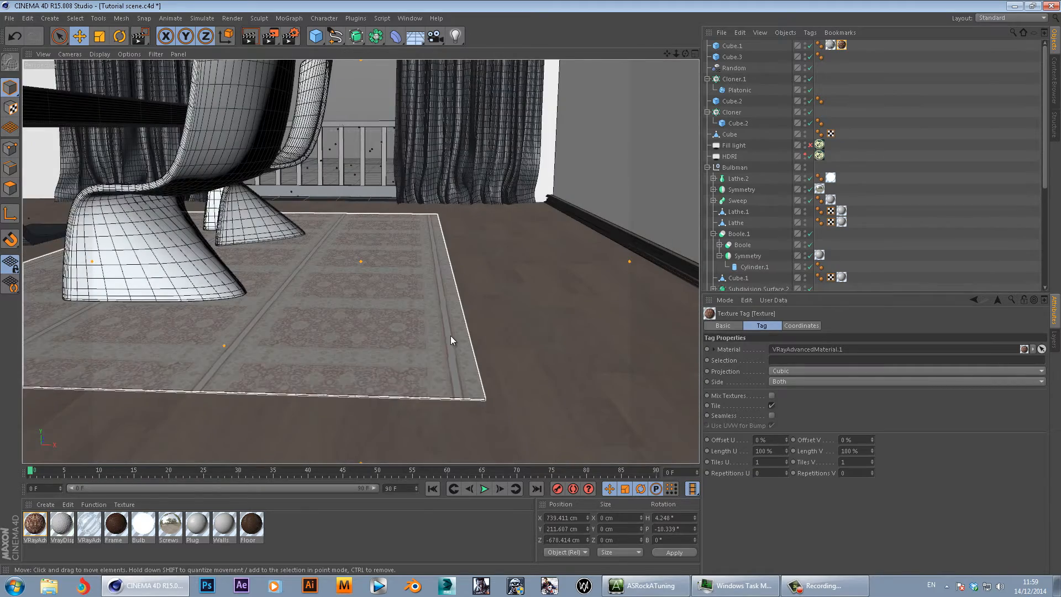
{"action": "scroll", "coordinate": [449, 336], "scroll_direction": "down", "scroll_amount": 5}
{"action": "middle_click_drag", "start_coordinate": [439, 340], "coordinate": [519, 337], "text": "alt"}
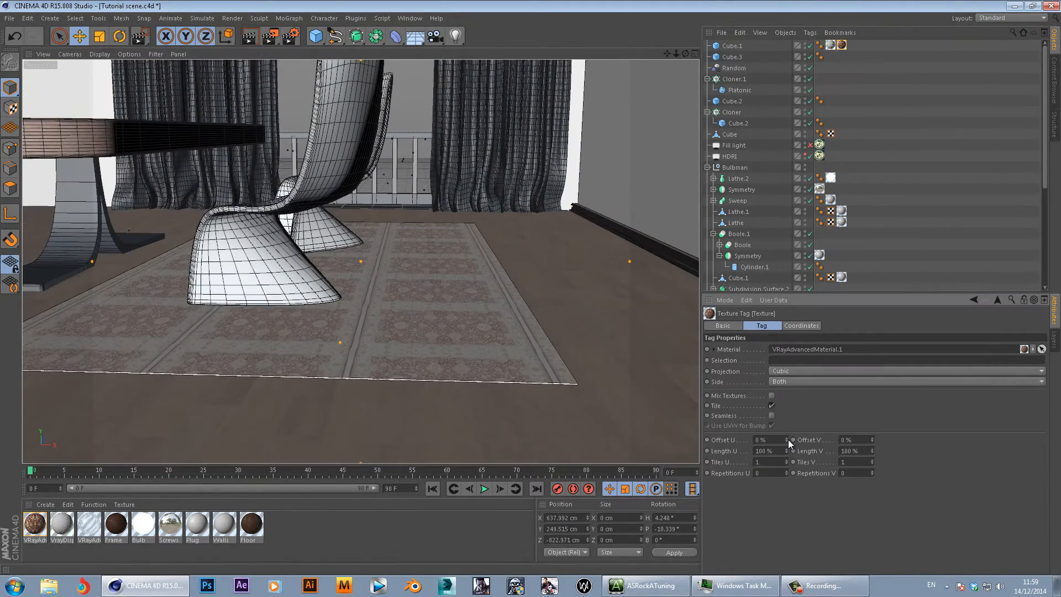
- Fit the carpet texture to the rug with Offset U -111 %, Length U 324 %, Offset V 348 % and Length V 595 %
{"action": "left_click_drag", "start_coordinate": [789, 440], "coordinate": [788, 447]}
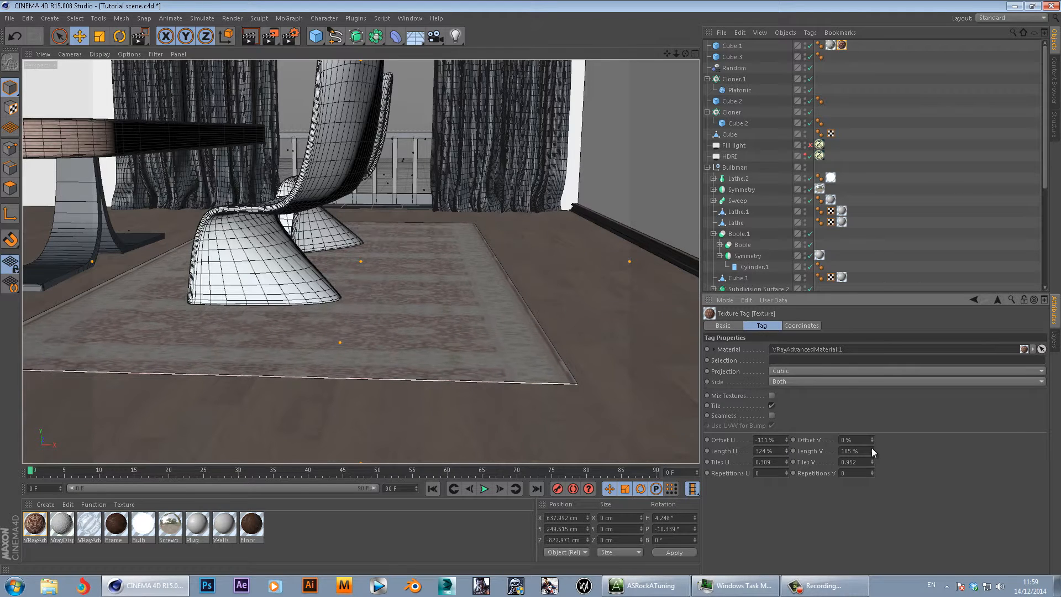
{"action": "mouse_move", "coordinate": [871, 450]}
{"action": "left_mouse_down"}
{"action": "mouse_move", "coordinate": [874, 429]}
{"action": "mouse_move", "coordinate": [873, 439]}
{"action": "left_mouse_up"}
{"action": "left_click_drag", "start_coordinate": [492, 252], "coordinate": [482, 296], "text": "alt"}
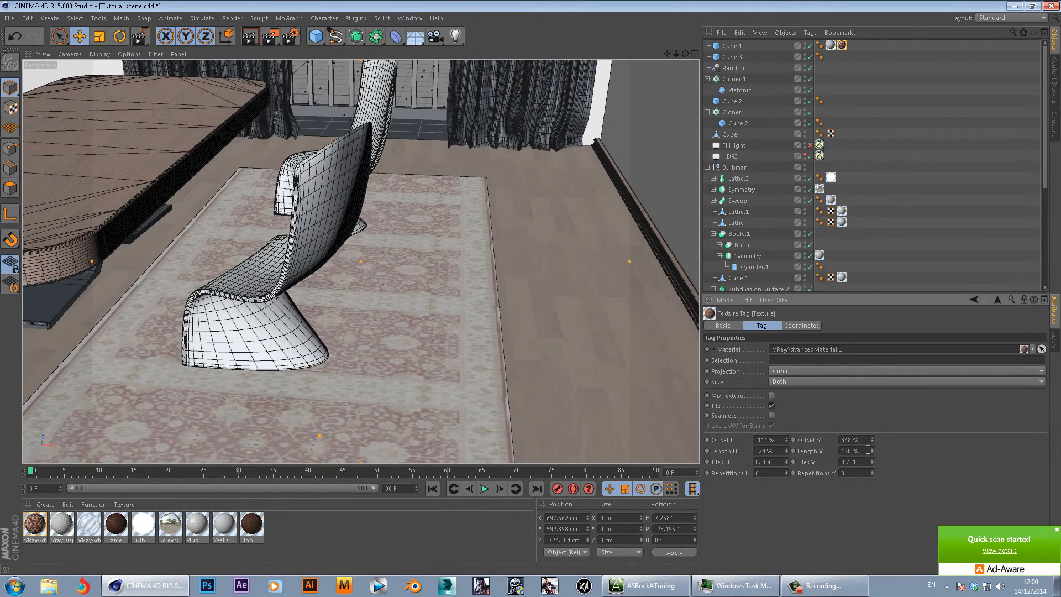
{"action": "mouse_move", "coordinate": [874, 449]}
{"action": "left_mouse_down"}
{"action": "mouse_move", "coordinate": [868, 463]}
{"action": "mouse_move", "coordinate": [873, 448]}
{"action": "left_mouse_up"}
{"action": "left_click_drag", "start_coordinate": [603, 387], "coordinate": [457, 287], "text": "alt"}
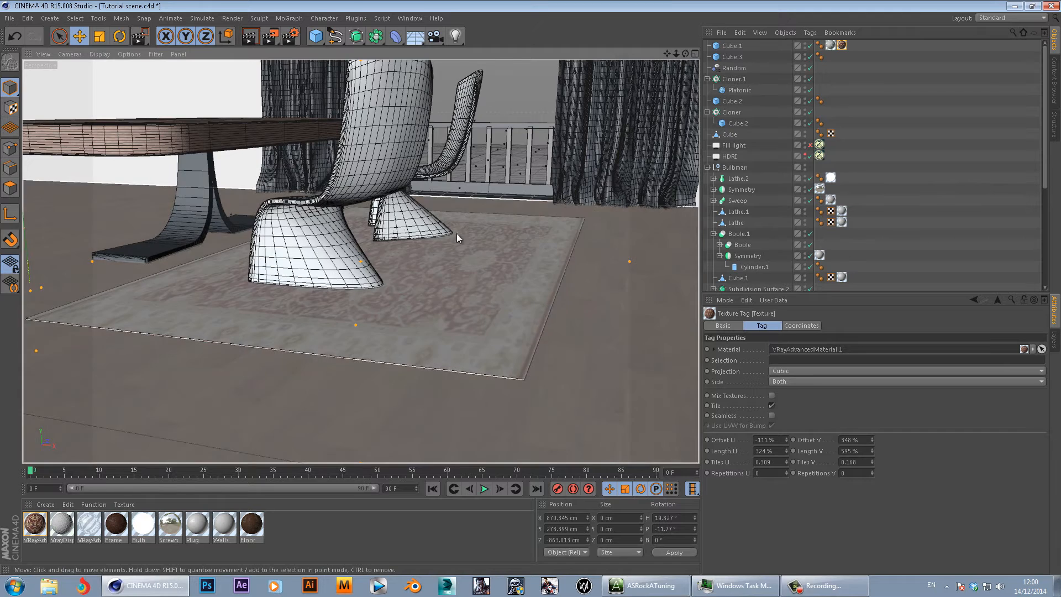
- Review the carpet material's diffuse texture settings and save the scene
{"action": "left_click", "coordinate": [430, 291]}
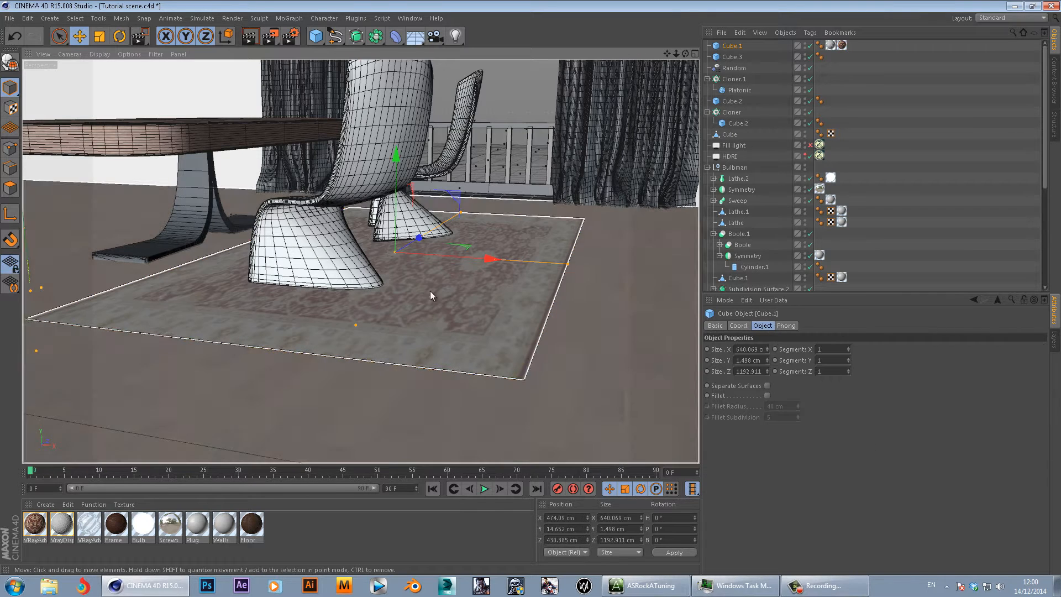
{"action": "double_click", "coordinate": [38, 530]}
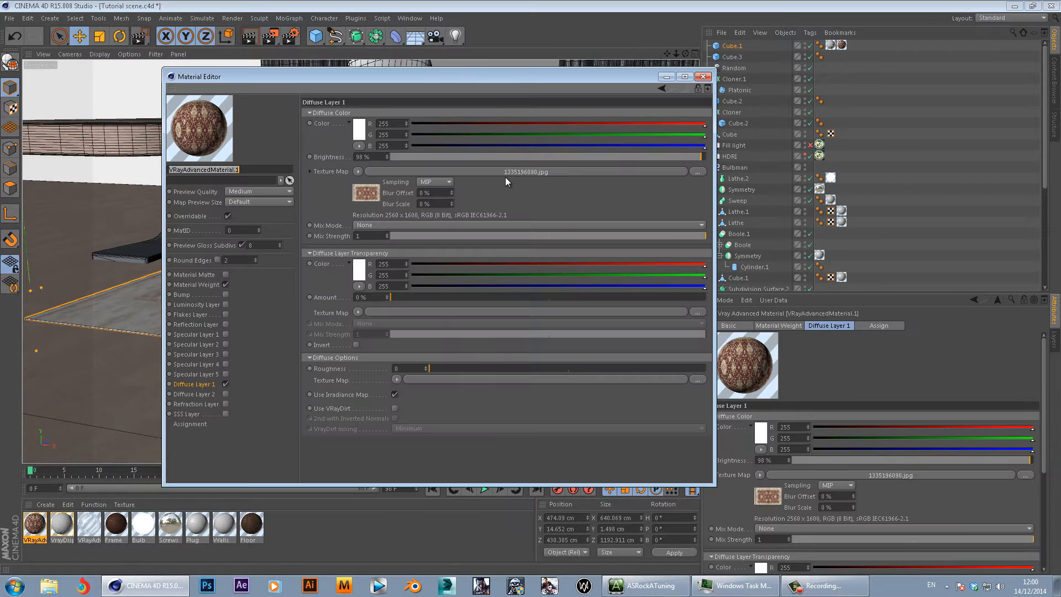
{"action": "left_click", "coordinate": [389, 216]}
{"action": "left_click", "coordinate": [703, 77]}
{"action": "left_click_drag", "start_coordinate": [400, 283], "coordinate": [376, 310], "text": "alt"}
{"action": "left_click", "coordinate": [9, 18]}
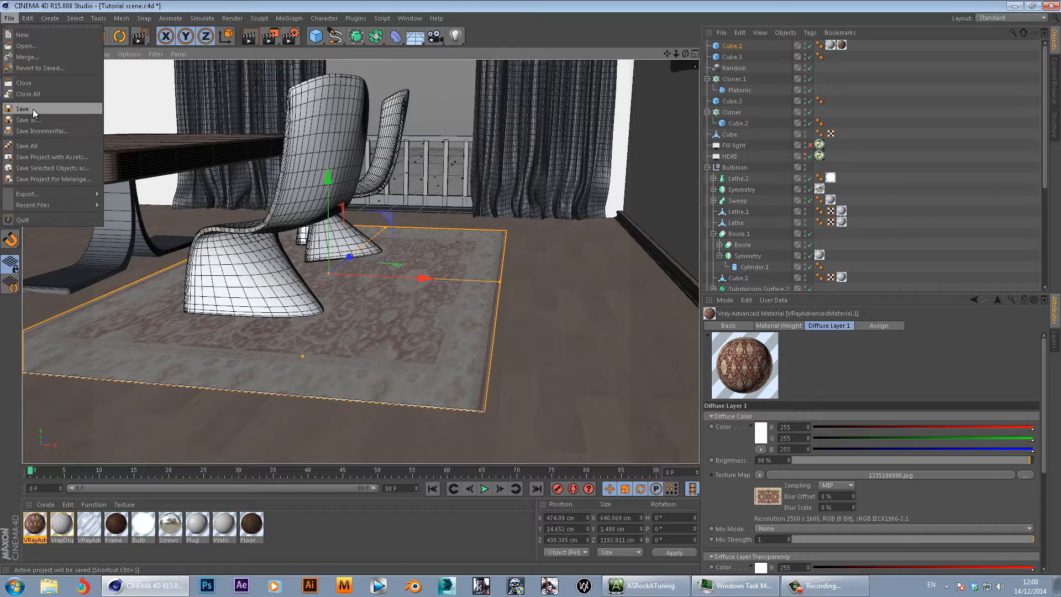
- Render a region across the carpet's edge beside the chair, and save the scene
{"action": "left_click_drag", "start_coordinate": [274, 35], "coordinate": [327, 57]}
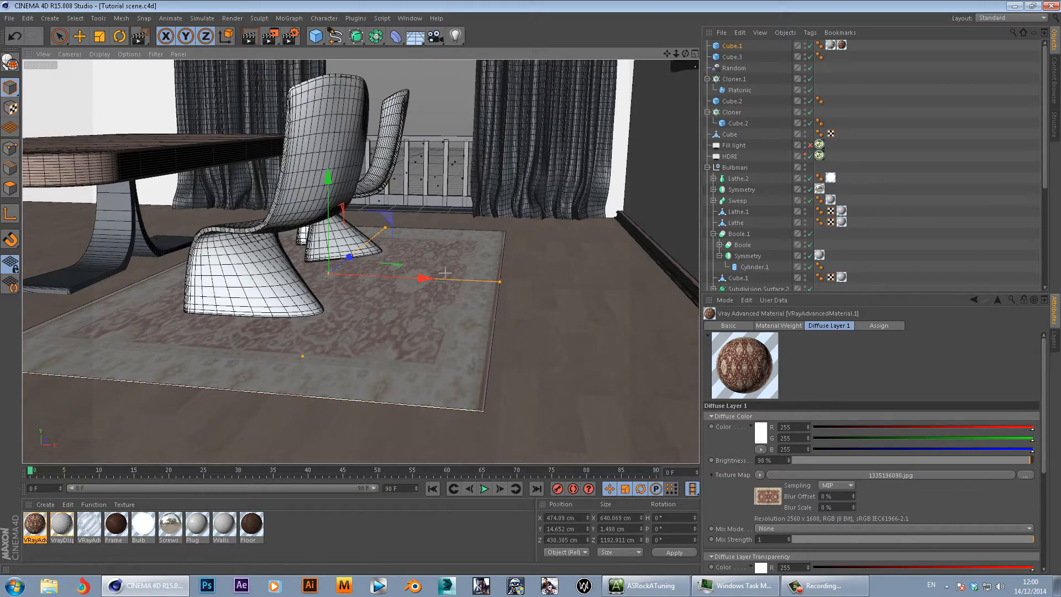
{"action": "left_click_drag", "start_coordinate": [381, 182], "coordinate": [461, 310], "text": "alt"}
{"action": "middle_click_drag", "start_coordinate": [461, 310], "coordinate": [445, 250], "text": "alt"}
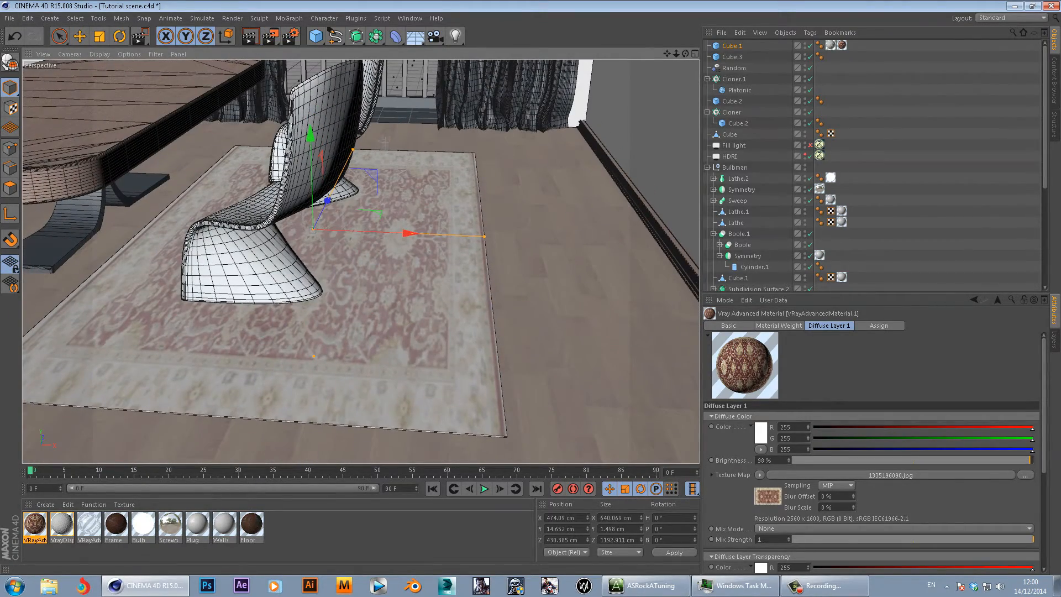
{"action": "left_click_drag", "start_coordinate": [386, 142], "coordinate": [533, 463]}
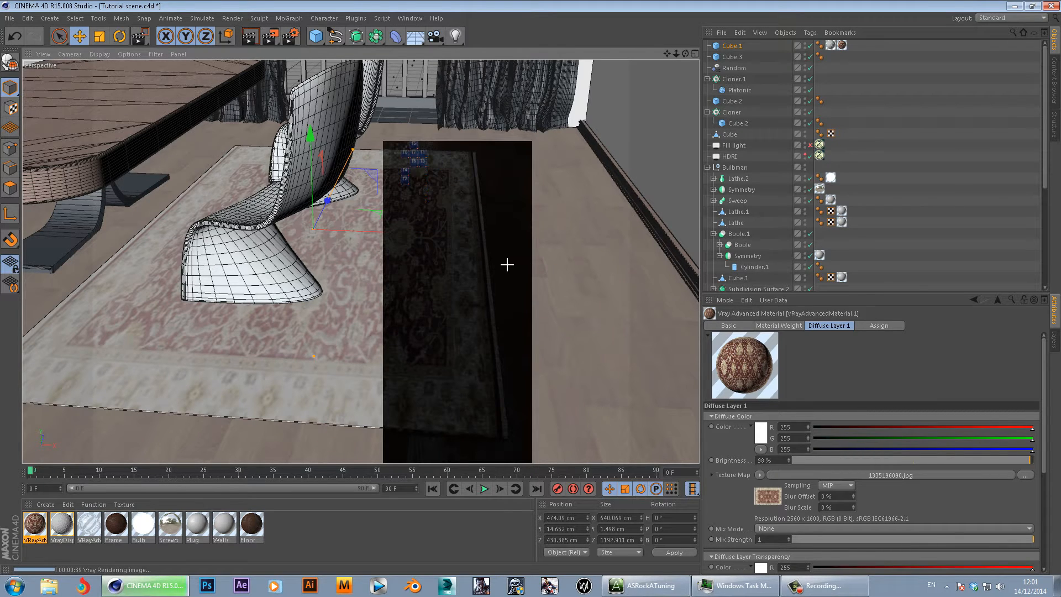
{"action": "left_click", "coordinate": [9, 18]}
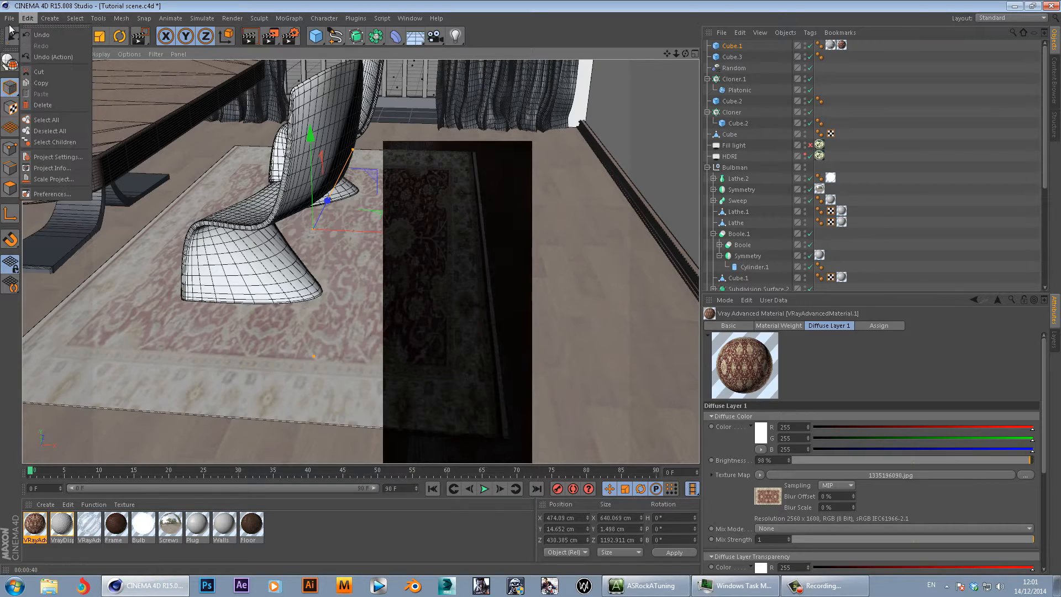
{"action": "left_click", "coordinate": [22, 108]}
- Create a VRay Advanced Material with a black diffuse color at 100 % brightness for the wall-mounted TV
{"action": "mouse_move", "coordinate": [471, 300]}
{"action": "left_mouse_down", "text": "alt"}
{"action": "mouse_move", "coordinate": [531, 244]}
{"action": "mouse_move", "coordinate": [382, 347]}
{"action": "mouse_move", "coordinate": [405, 368]}
{"action": "mouse_move", "coordinate": [536, 205]}
{"action": "mouse_move", "coordinate": [656, 178]}
{"action": "mouse_move", "coordinate": [629, 295]}
{"action": "mouse_move", "coordinate": [562, 300]}
{"action": "mouse_move", "coordinate": [591, 301]}
{"action": "mouse_move", "coordinate": [530, 327]}
{"action": "left_mouse_up", "text": "alt"}
{"action": "left_click", "coordinate": [42, 506]}
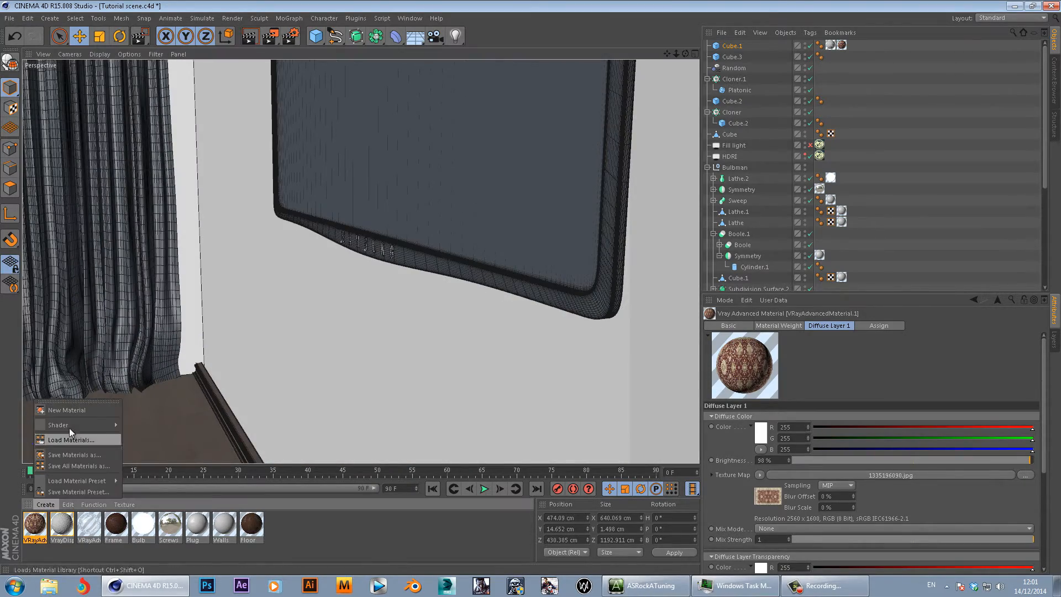
{"action": "mouse_move", "coordinate": [68, 426]}
{"action": "mouse_move", "coordinate": [127, 403]}
{"action": "left_click", "coordinate": [254, 406]}
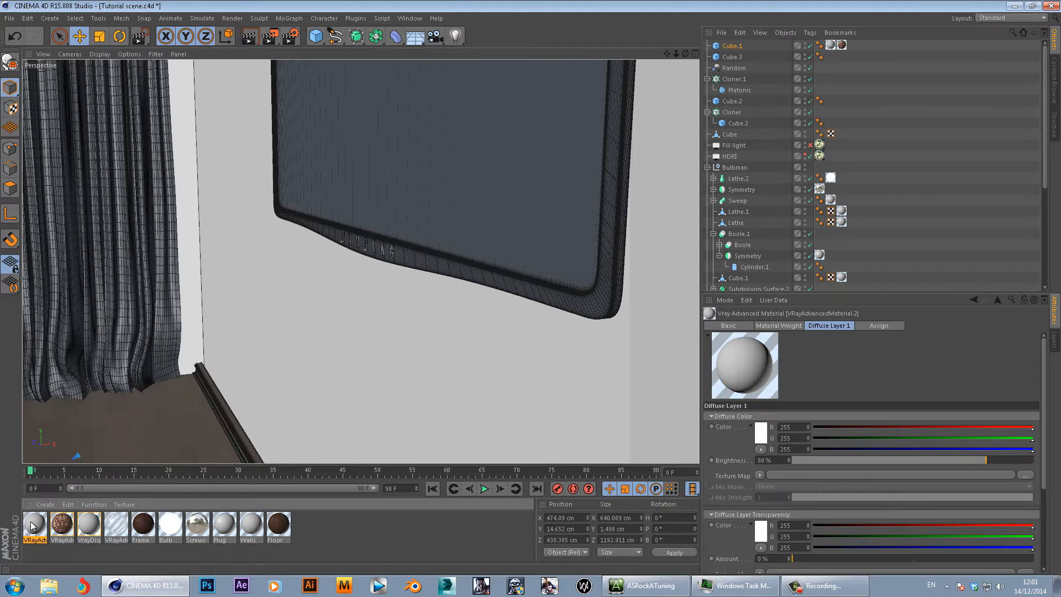
{"action": "double_click", "coordinate": [31, 523]}
{"action": "left_click", "coordinate": [359, 129]}
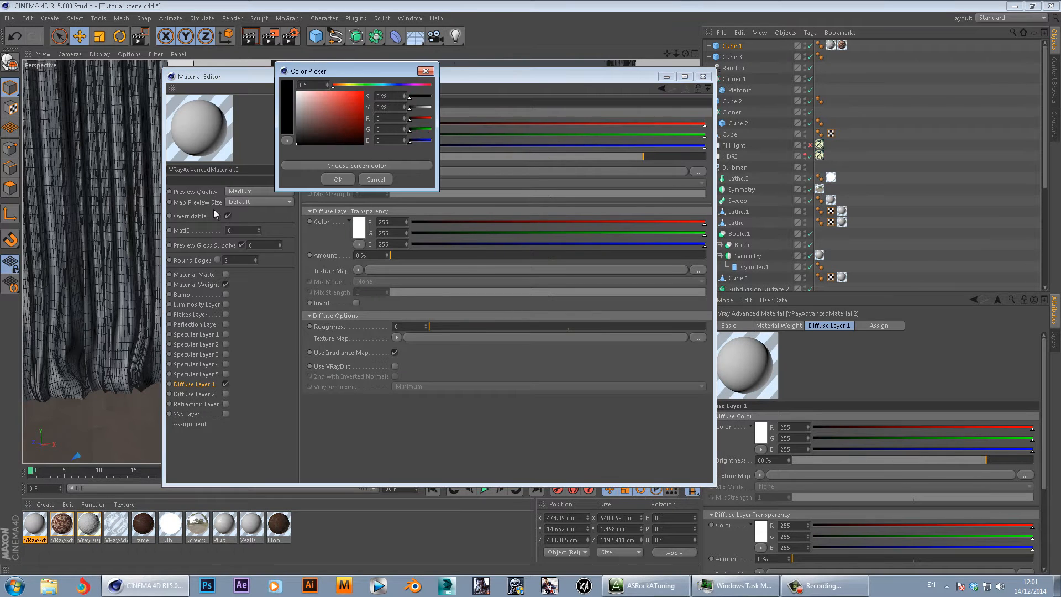
{"action": "left_click", "coordinate": [344, 183]}
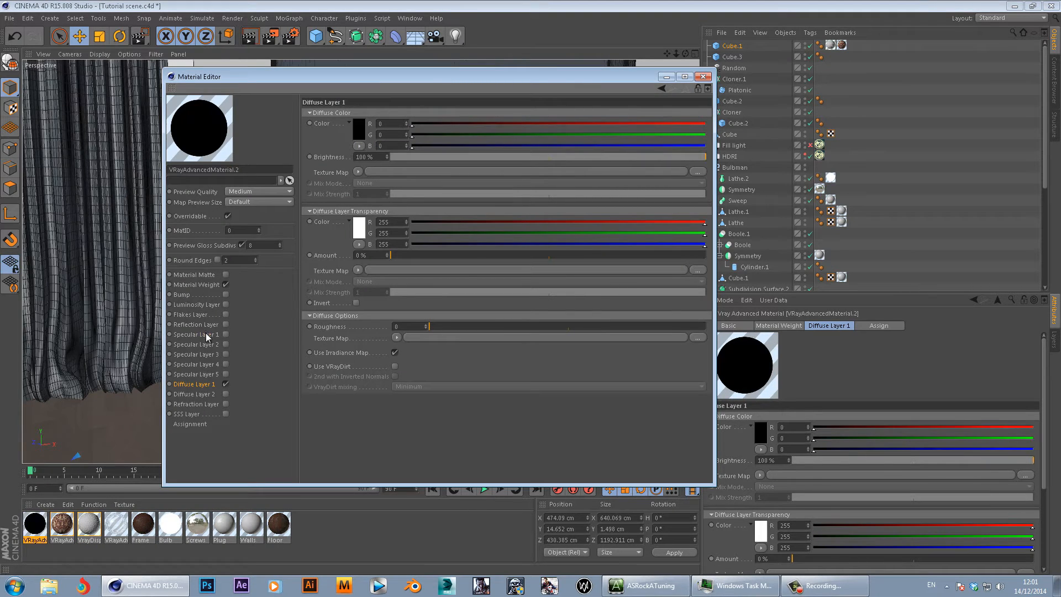
- Enable Specular Layer 1 on the black material and set its transparency amount to 94 %
{"action": "left_click", "coordinate": [205, 334]}
{"action": "left_click", "coordinate": [226, 334]}
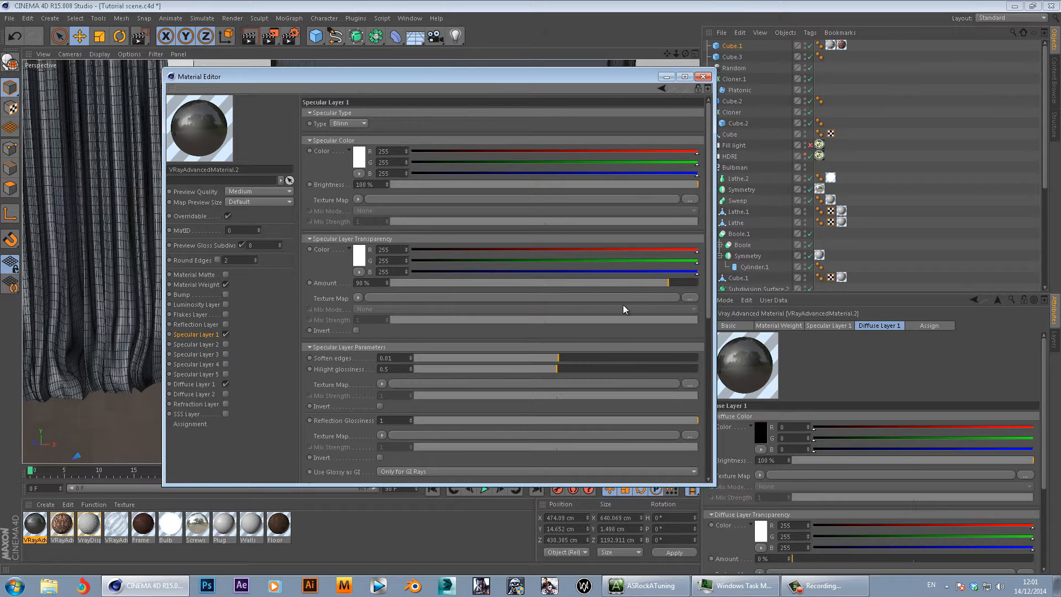
{"action": "left_click_drag", "start_coordinate": [679, 281], "coordinate": [685, 283]}
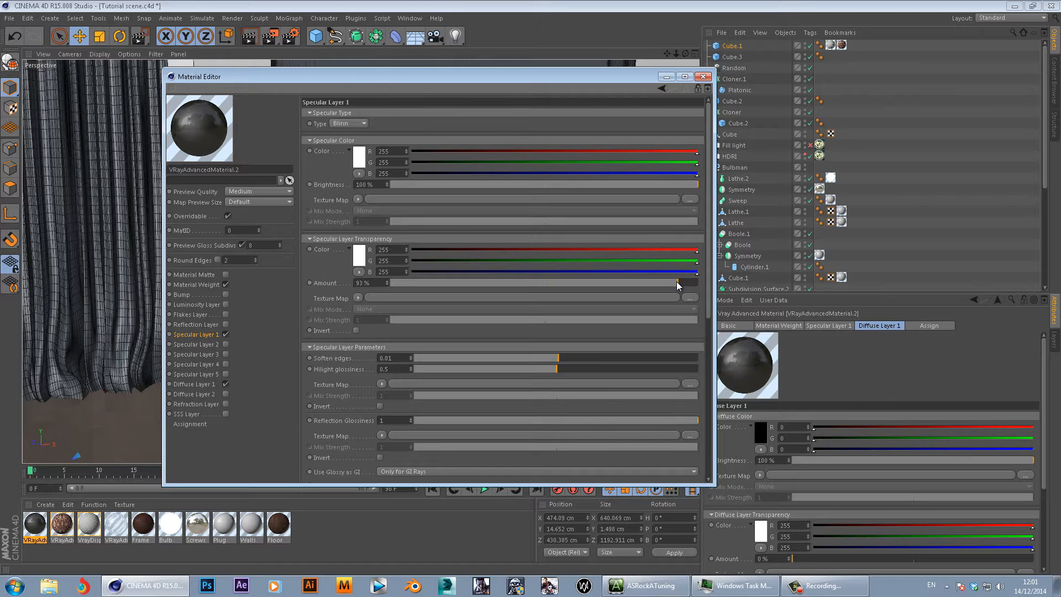
{"action": "left_click_drag", "start_coordinate": [679, 281], "coordinate": [681, 281]}
{"action": "left_click", "coordinate": [702, 75]}
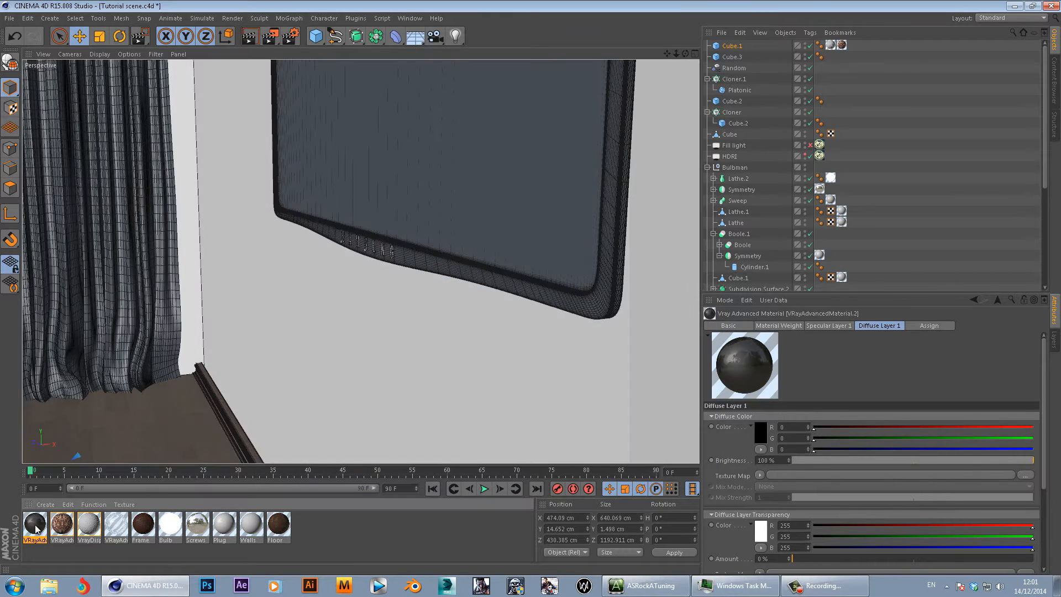
- Apply the glossy black material to the TV's frame and select its texture tag on HyperNURBS in the TV group
{"action": "left_click_drag", "start_coordinate": [36, 529], "coordinate": [427, 258]}
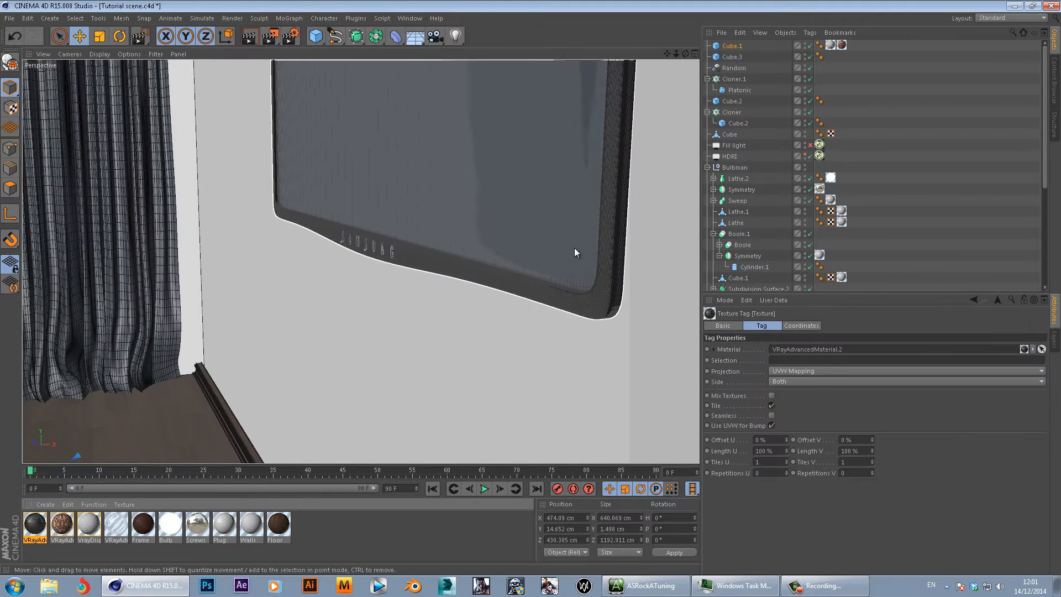
{"action": "left_click_drag", "start_coordinate": [575, 248], "coordinate": [534, 247], "text": "alt"}
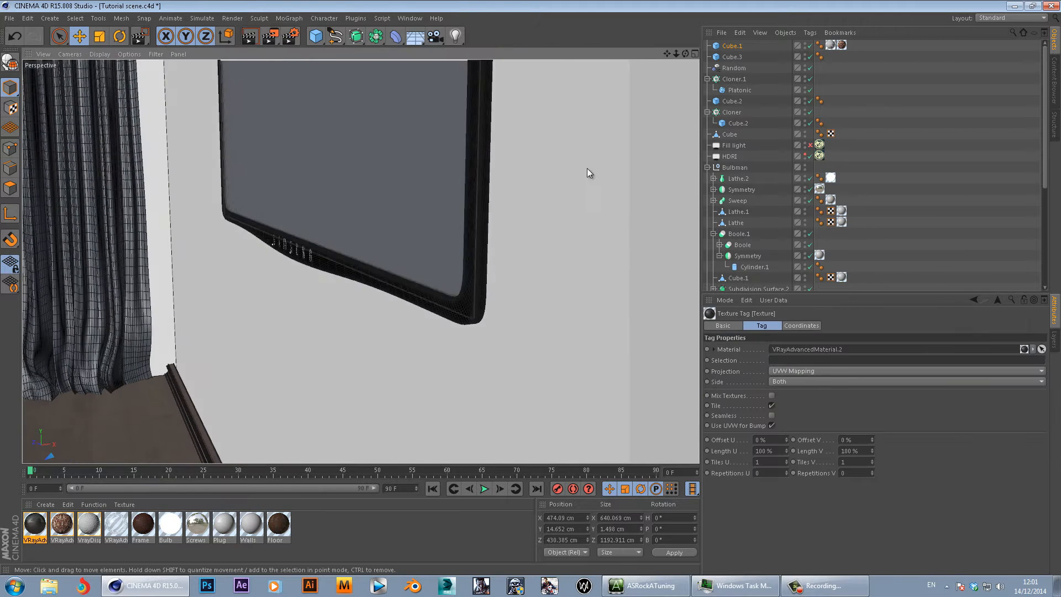
{"action": "left_click", "coordinate": [455, 303]}
{"action": "scroll", "coordinate": [735, 207], "scroll_direction": "down", "scroll_amount": 5}
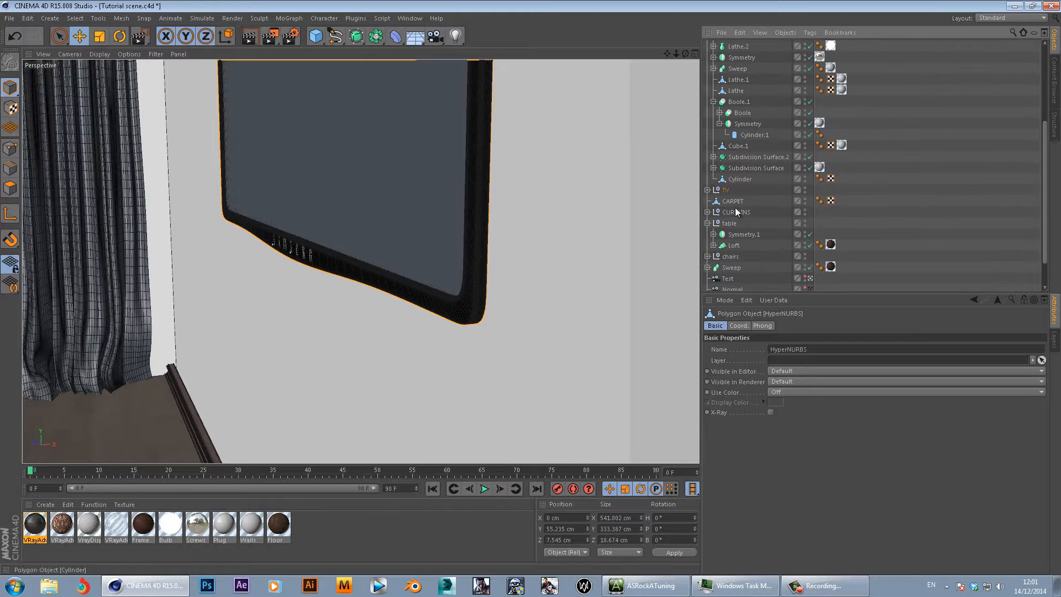
{"action": "left_click", "coordinate": [707, 191]}
{"action": "scroll", "coordinate": [907, 227], "scroll_direction": "down", "scroll_amount": 3}
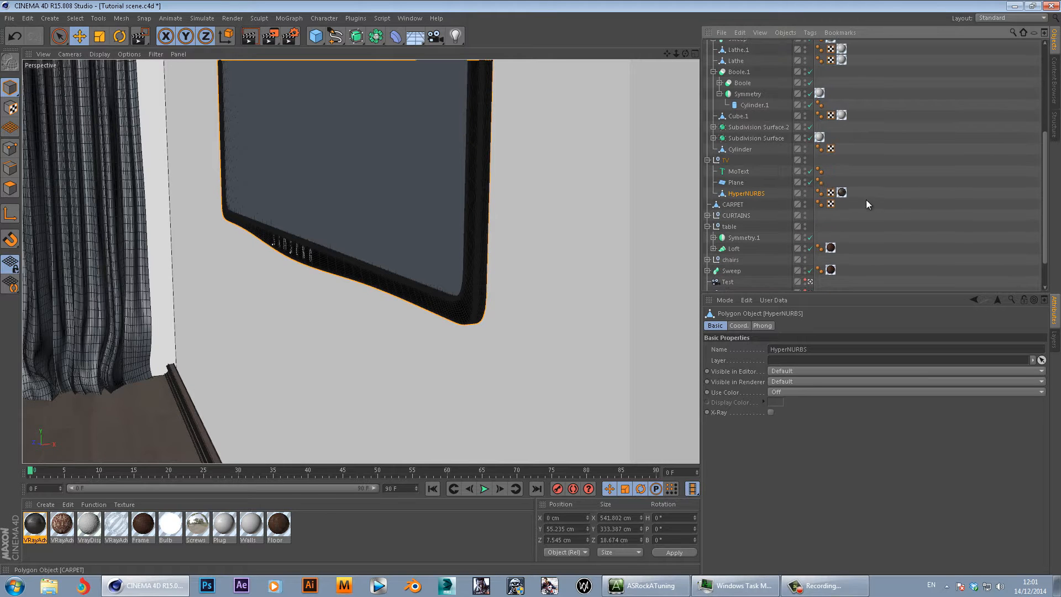
{"action": "left_click", "coordinate": [842, 192]}
- Apply a duplicate of the glossy black material with a Specular Layer 1 reflection glossiness of 0.84 to the TV's screen plane
{"action": "right_click_drag", "start_coordinate": [397, 230], "coordinate": [483, 230], "text": "alt"}
{"action": "left_click_drag", "start_coordinate": [483, 230], "coordinate": [417, 253], "text": "alt"}
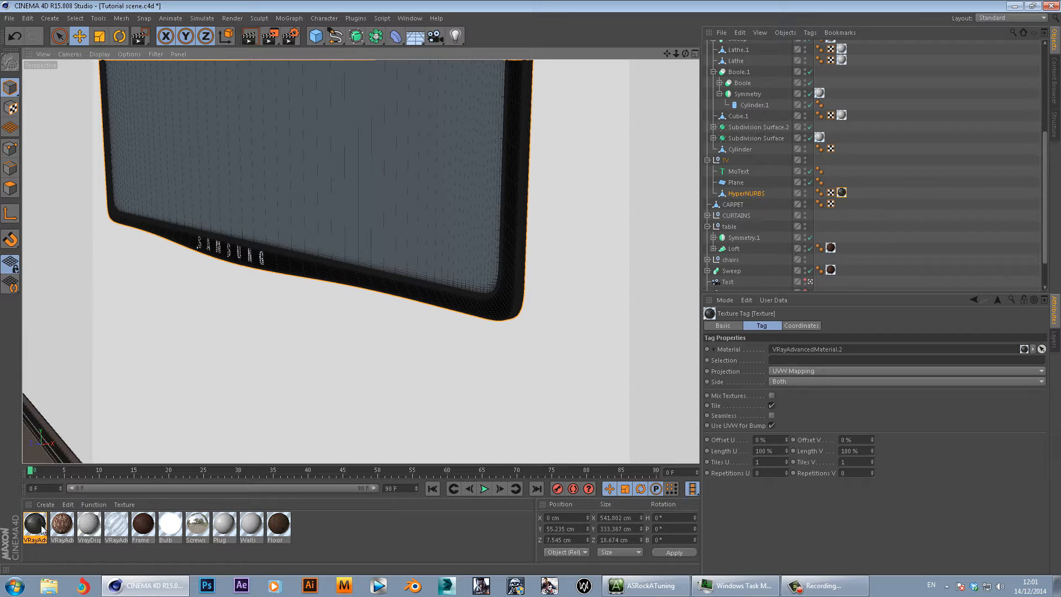
{"action": "left_click_drag", "start_coordinate": [36, 525], "coordinate": [60, 526], "text": "ctrl"}
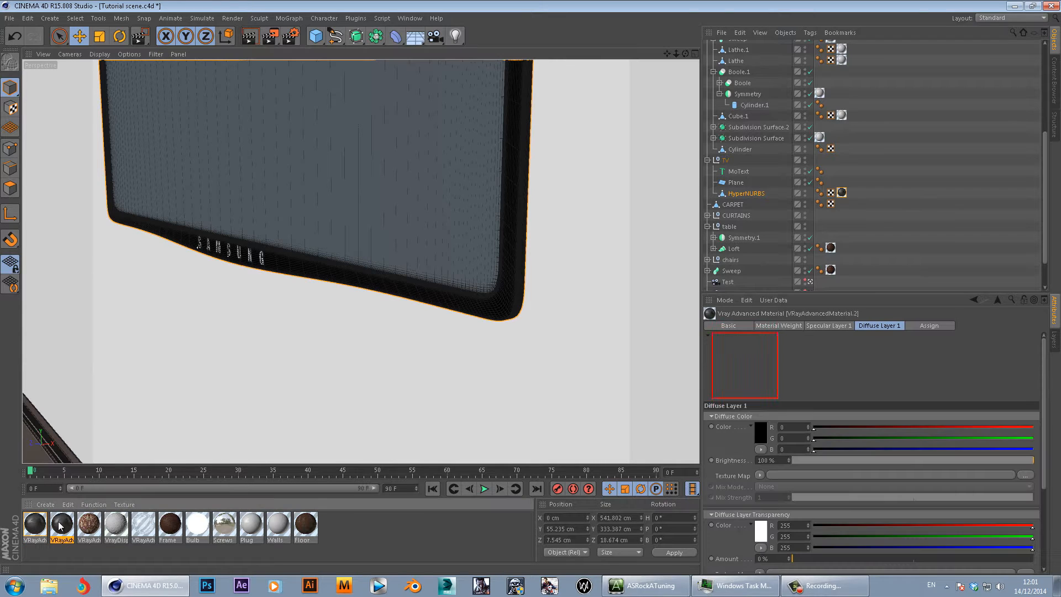
{"action": "double_click", "coordinate": [60, 525]}
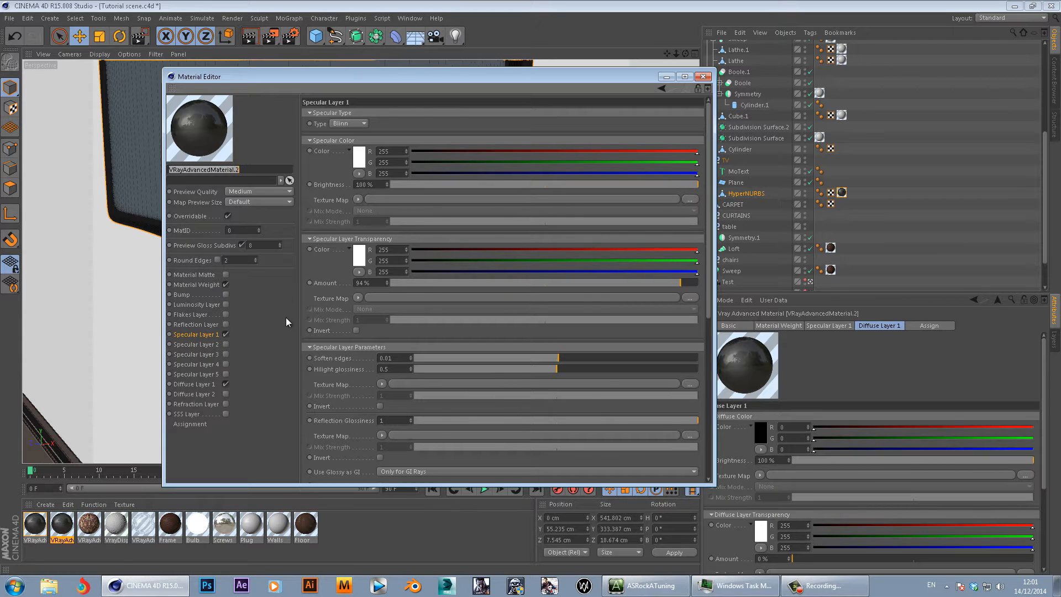
{"action": "left_click", "coordinate": [195, 335]}
{"action": "scroll", "coordinate": [561, 396], "scroll_direction": "down", "scroll_amount": 5}
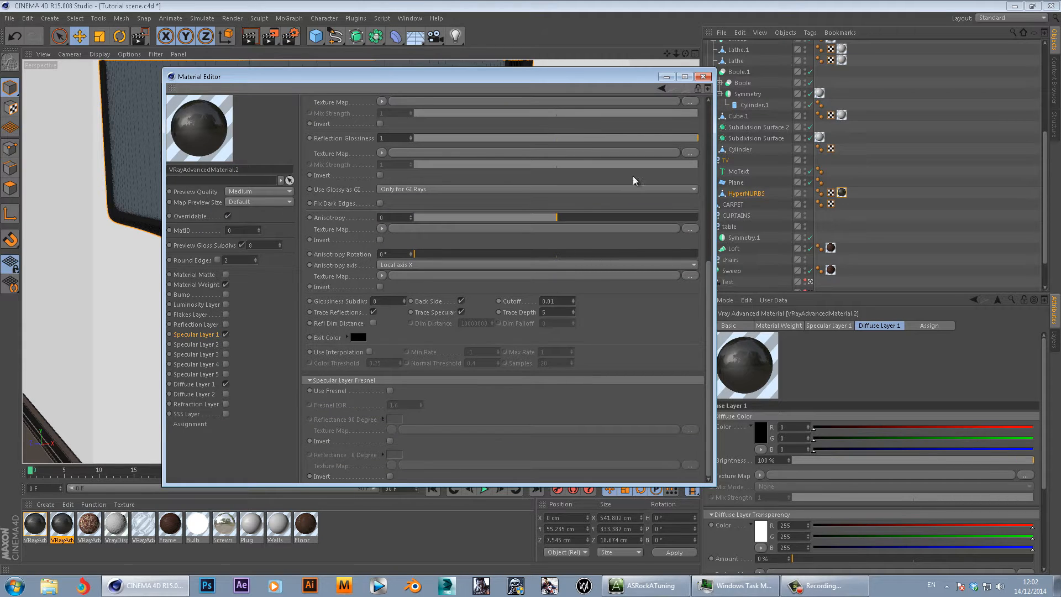
{"action": "left_click_drag", "start_coordinate": [698, 138], "coordinate": [666, 140]}
{"action": "left_click", "coordinate": [704, 76]}
{"action": "left_click", "coordinate": [309, 177]}
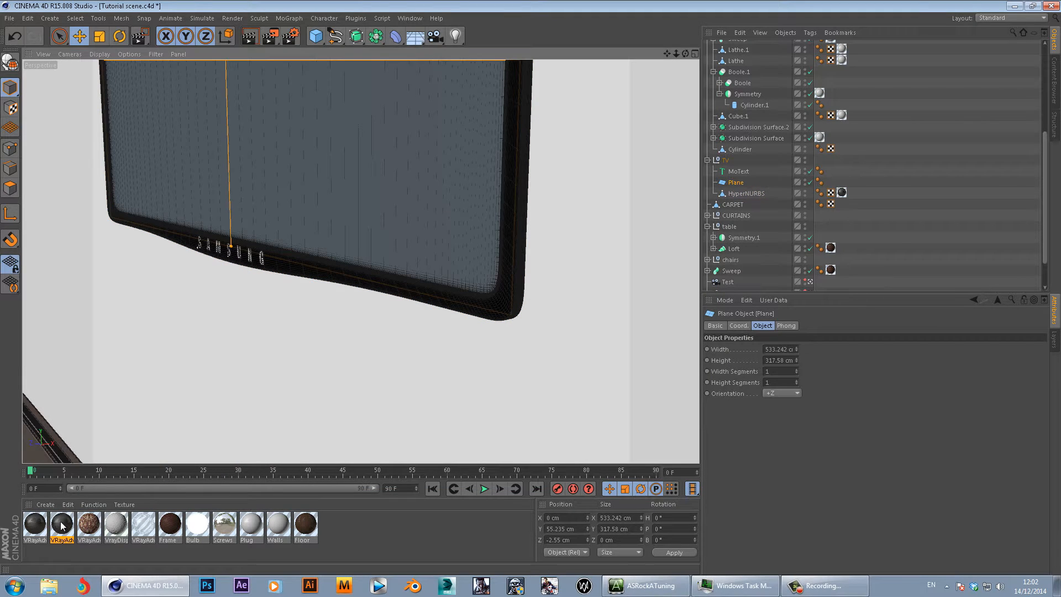
{"action": "left_click_drag", "start_coordinate": [63, 529], "coordinate": [303, 206]}
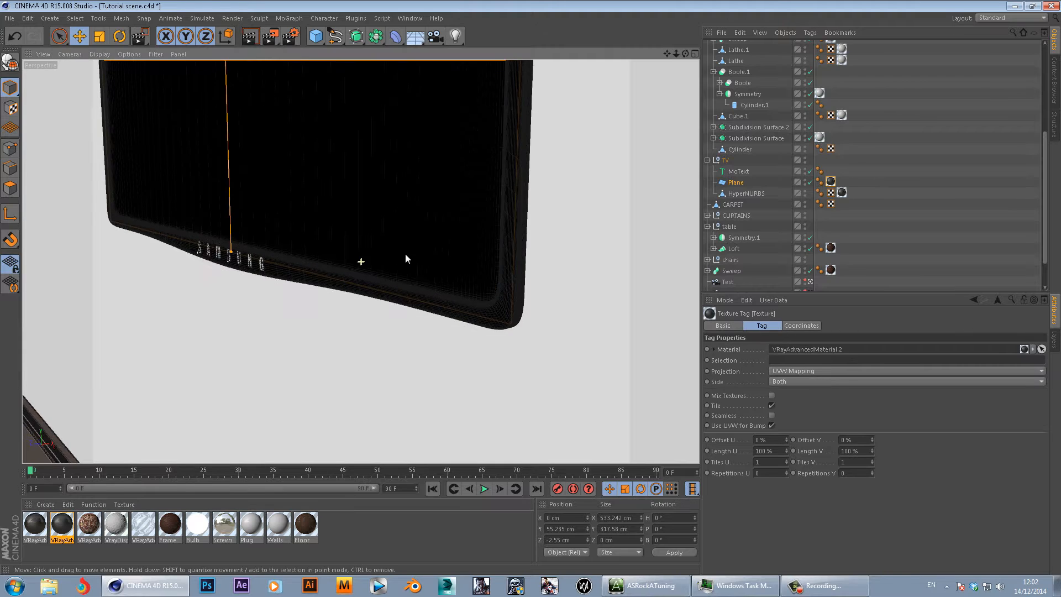
- Duplicate the screen's material and turn the copy into a mirror by disabling Specular Layer 1 and enabling the Reflection Layer
{"action": "scroll", "coordinate": [514, 282], "scroll_direction": "up", "scroll_amount": 6}
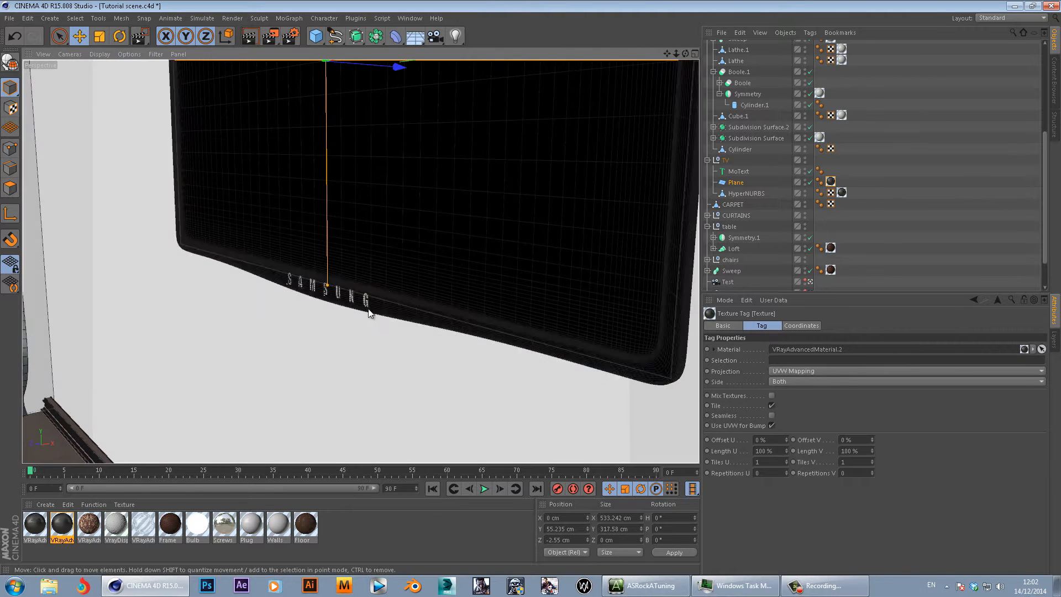
{"action": "left_click", "coordinate": [63, 526]}
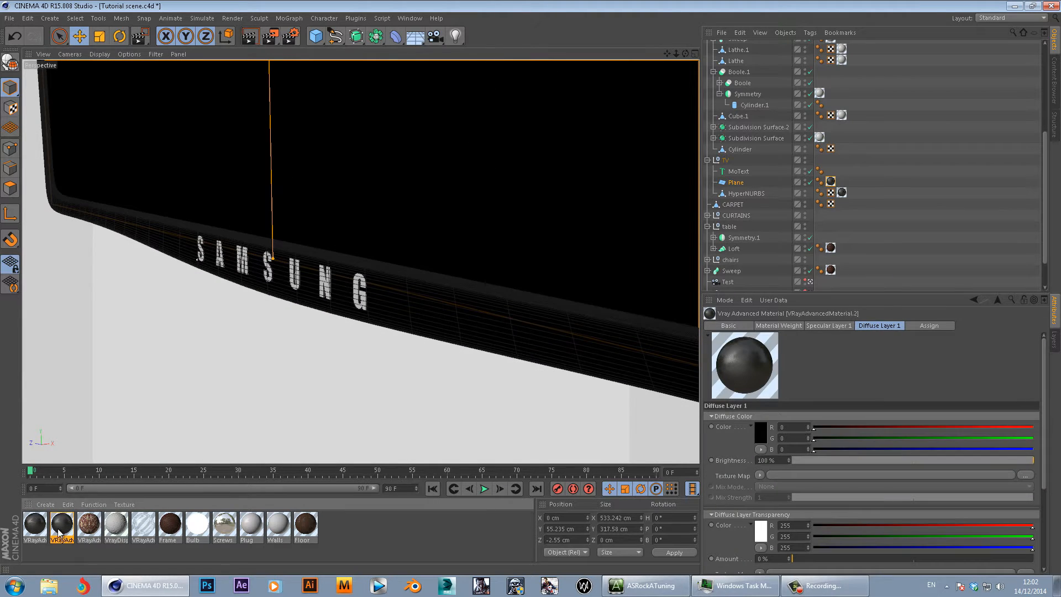
{"action": "left_click_drag", "start_coordinate": [79, 524], "coordinate": [82, 526], "text": "ctrl"}
{"action": "double_click", "coordinate": [89, 523]}
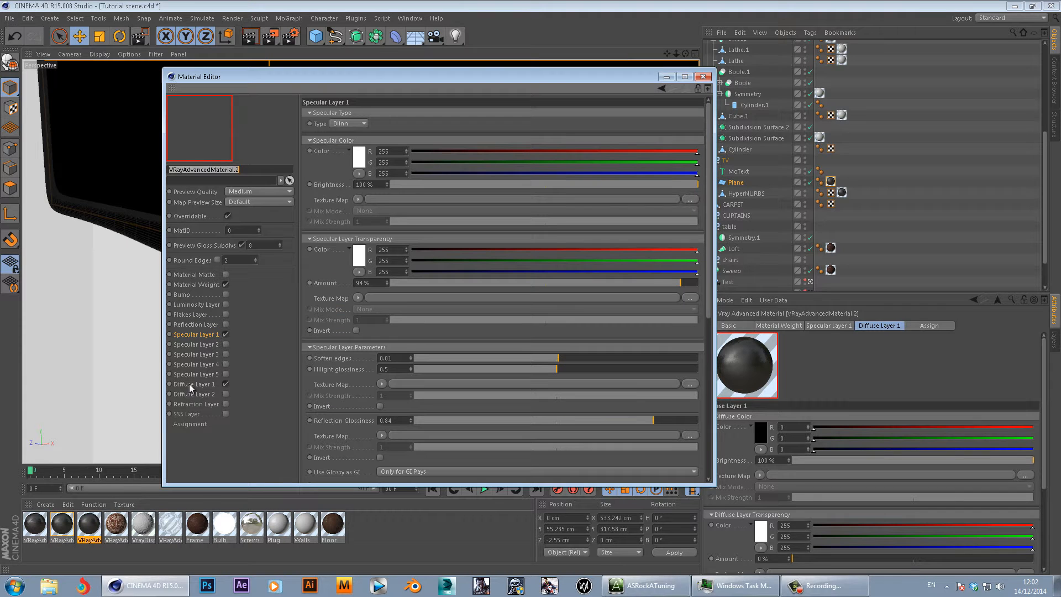
{"action": "left_click", "coordinate": [225, 334]}
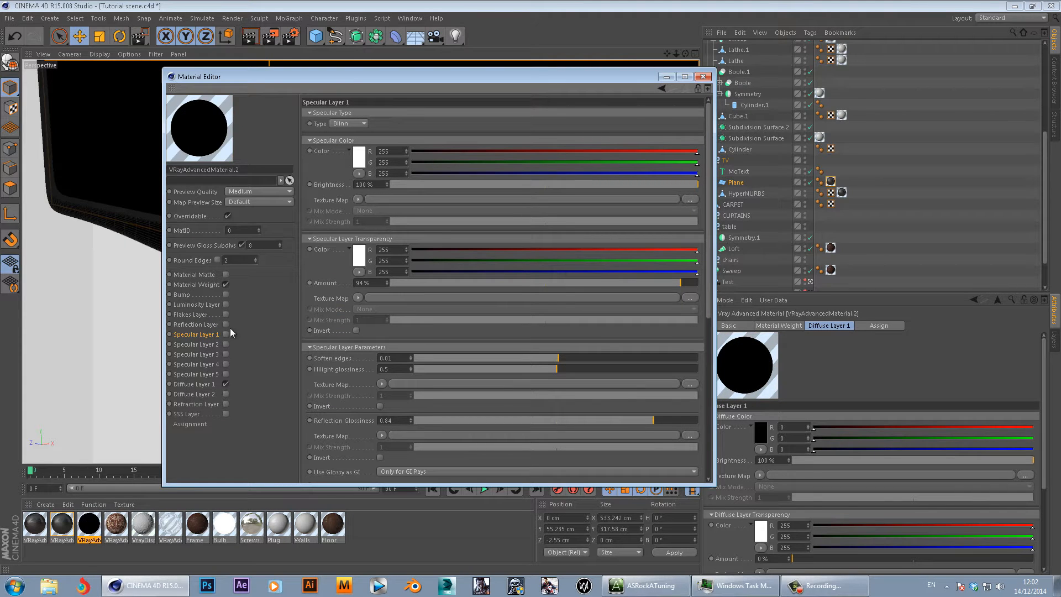
{"action": "left_click", "coordinate": [225, 325]}
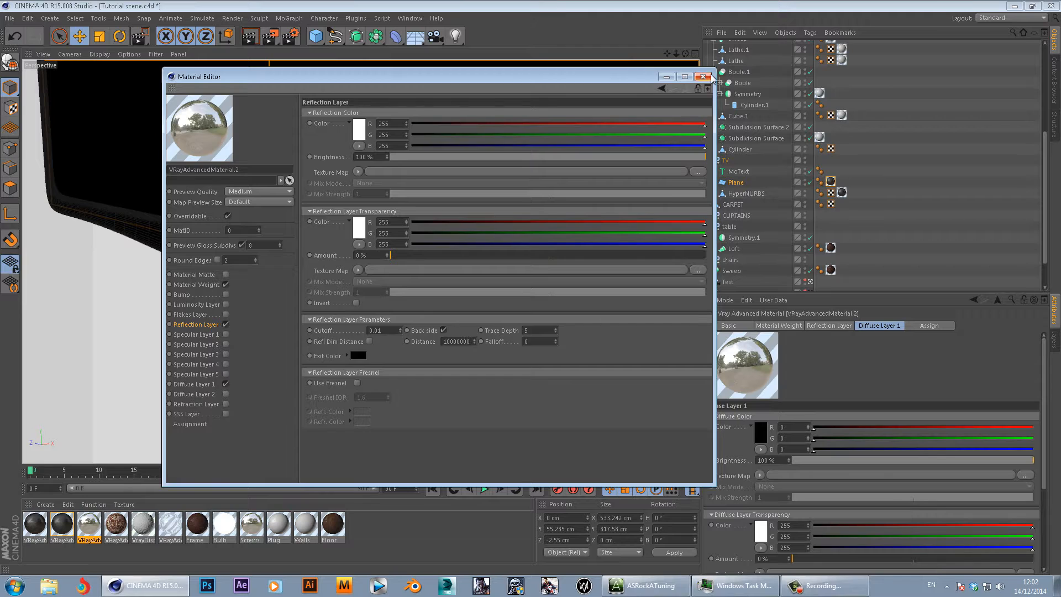
{"action": "left_click", "coordinate": [710, 78]}
- Try to apply the reflective material to the SAMSUNG lettering on the TV, and save the scene
{"action": "left_click_drag", "start_coordinate": [91, 525], "coordinate": [94, 514]}
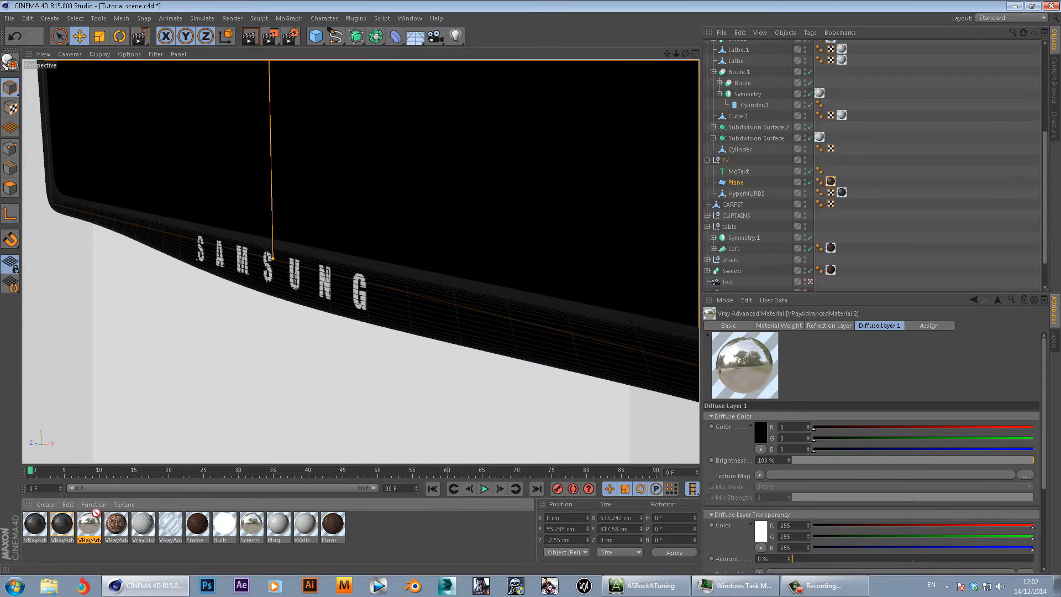
{"action": "left_click_drag", "start_coordinate": [125, 479], "coordinate": [298, 279]}
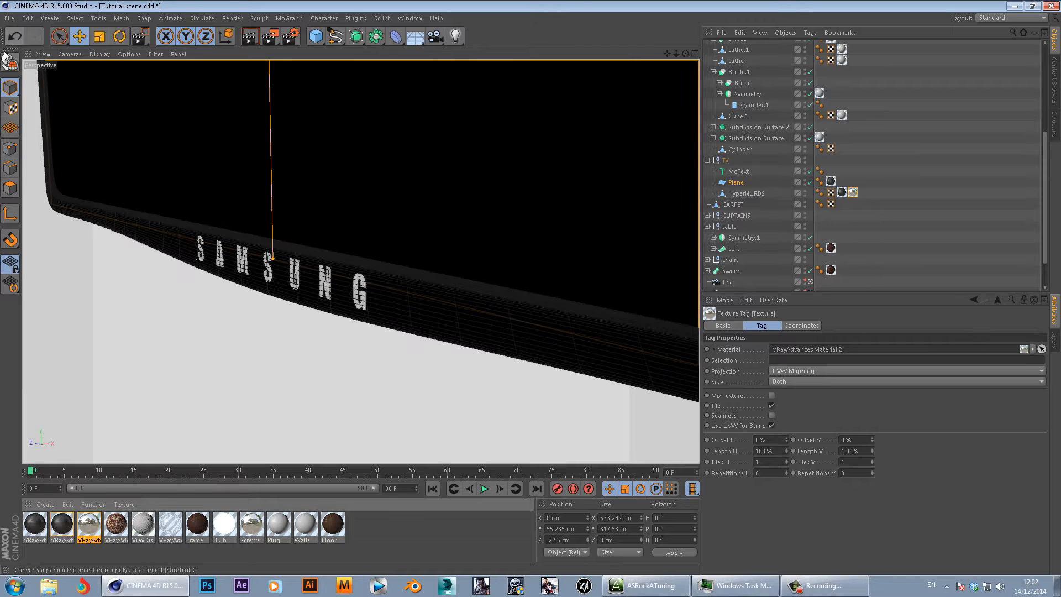
{"action": "left_click", "coordinate": [9, 18]}
{"action": "left_click", "coordinate": [20, 109]}
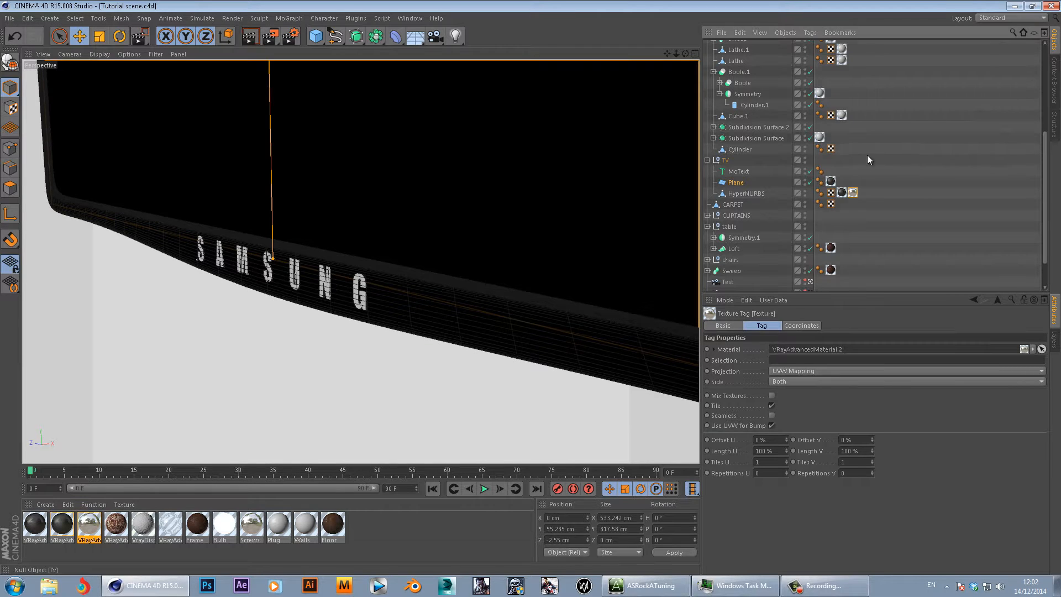
- Remove the reflective material's texture tag from the HyperNURBS object in the TV group
{"action": "left_click", "coordinate": [748, 195]}
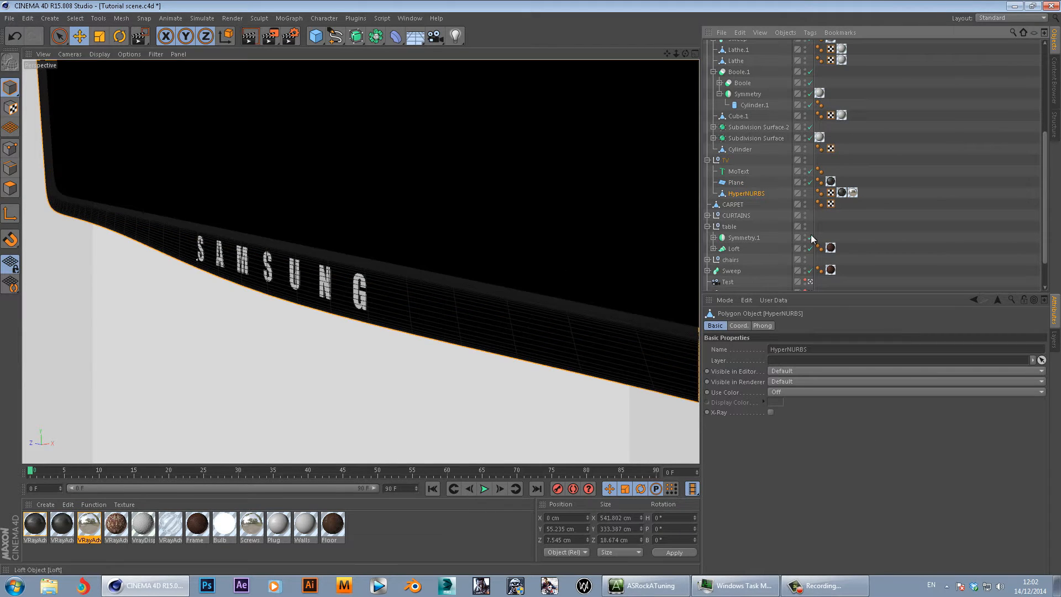
{"action": "left_click", "coordinate": [853, 192]}
{"action": "key", "text": "Delete"}
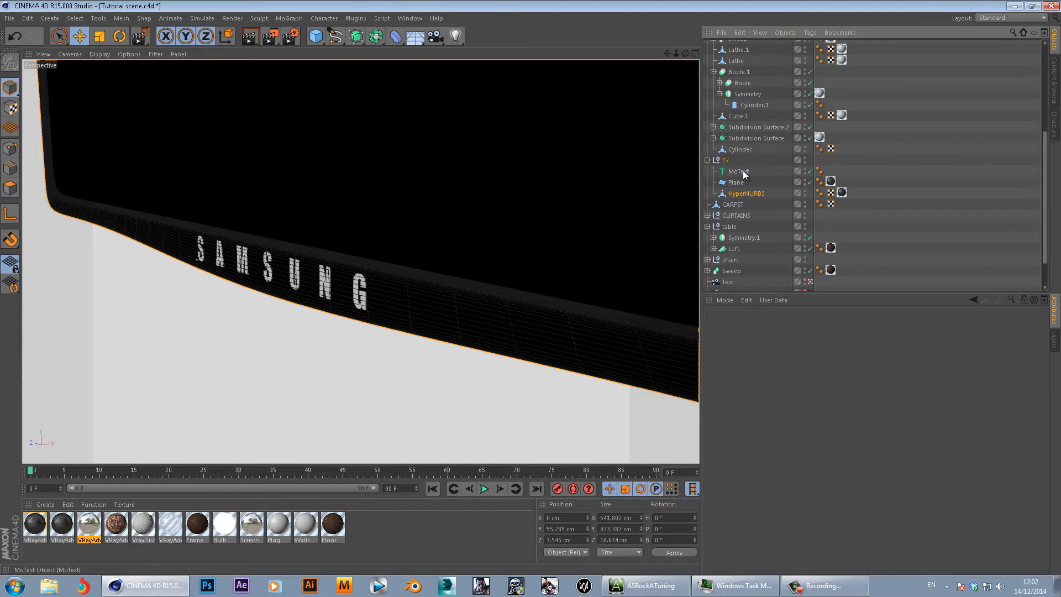
- Apply the reflective material to the MoText object holding the SAMSUNG lettering in the TV group
{"action": "left_click", "coordinate": [743, 172]}
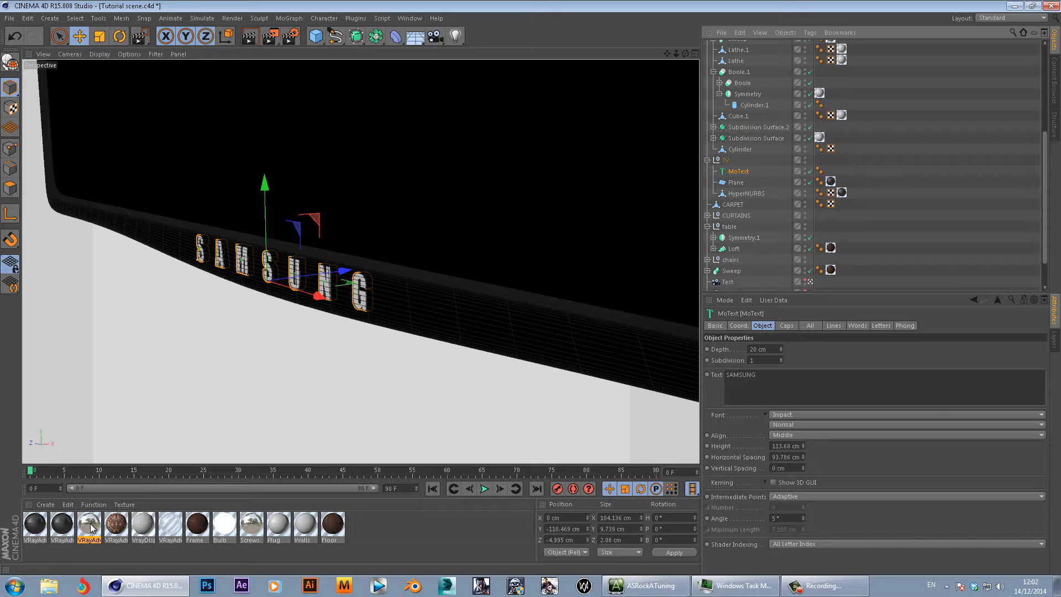
{"action": "left_click_drag", "start_coordinate": [89, 527], "coordinate": [827, 98]}
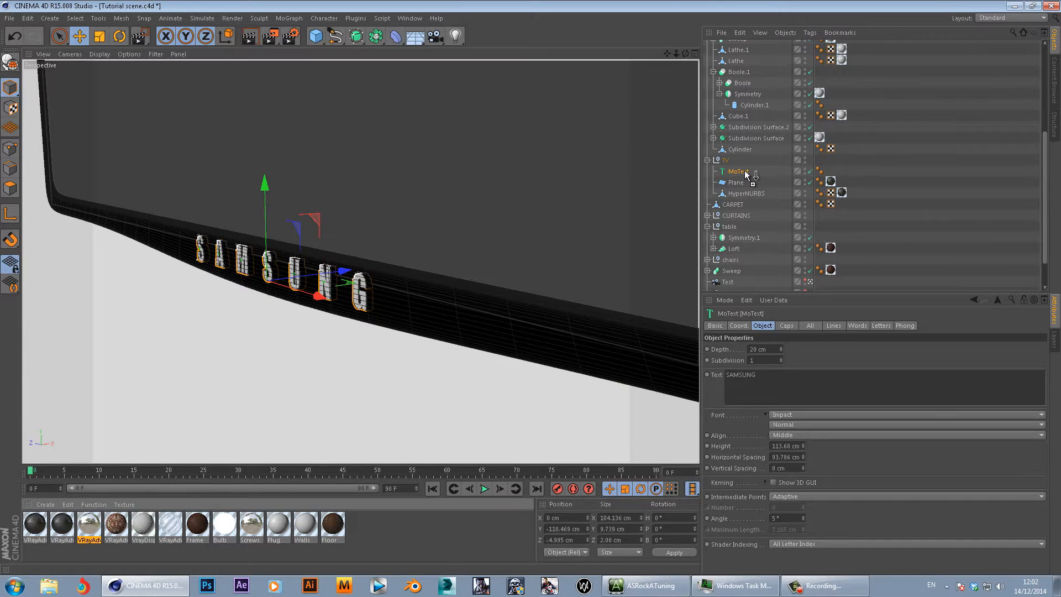
{"action": "left_click_drag", "start_coordinate": [746, 173], "coordinate": [746, 172]}
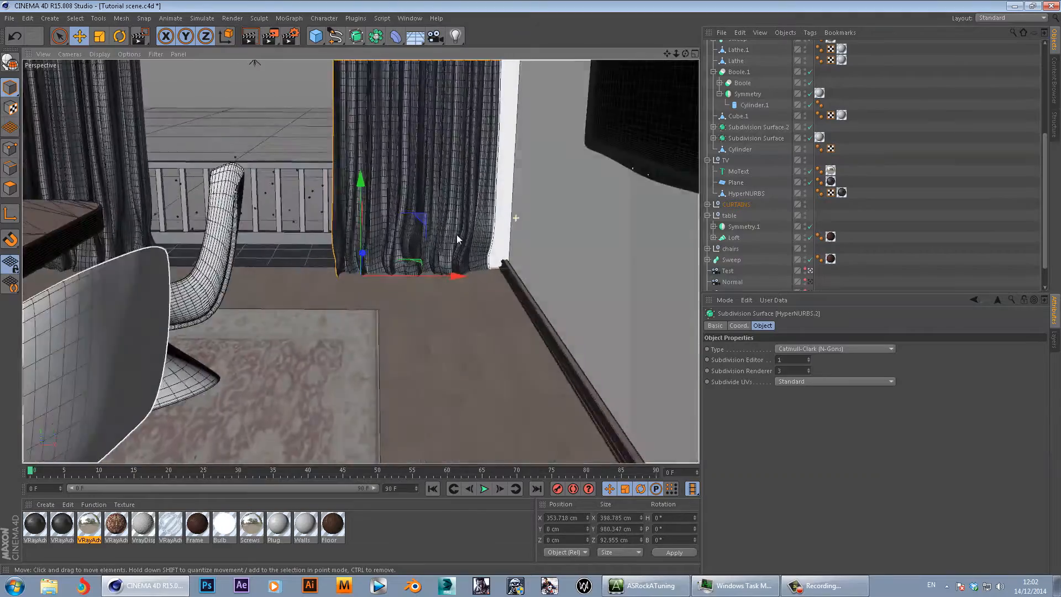
- Create a new VRayAdvancedMaterial for the curtains and open it for editing
{"action": "left_click_drag", "start_coordinate": [457, 235], "coordinate": [492, 271], "text": "alt"}
{"action": "right_click_drag", "start_coordinate": [343, 138], "coordinate": [525, 204], "text": "alt"}
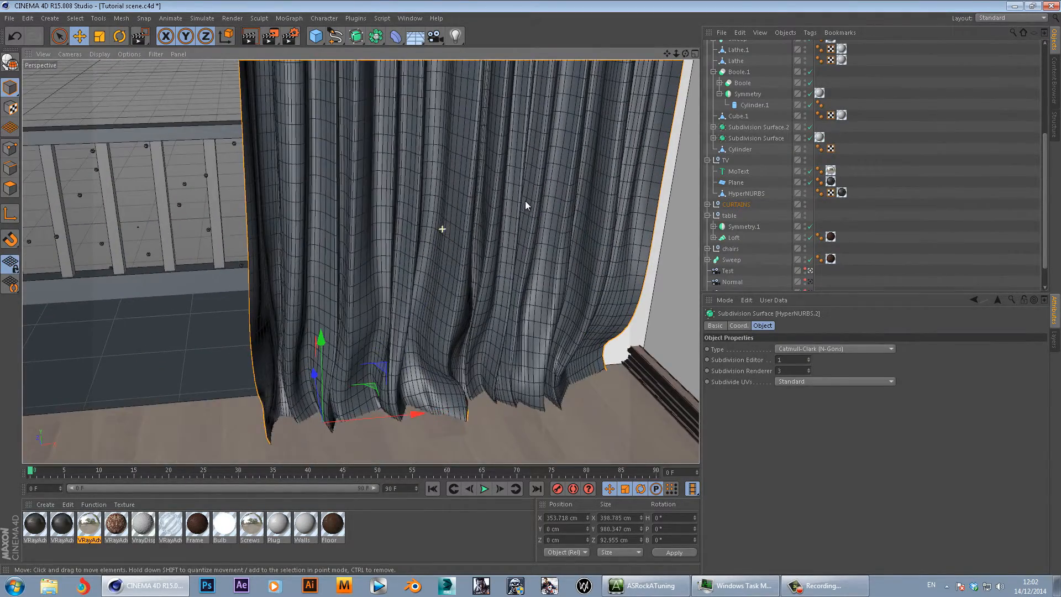
{"action": "left_click", "coordinate": [45, 505]}
{"action": "mouse_move", "coordinate": [77, 426]}
{"action": "mouse_move", "coordinate": [152, 403]}
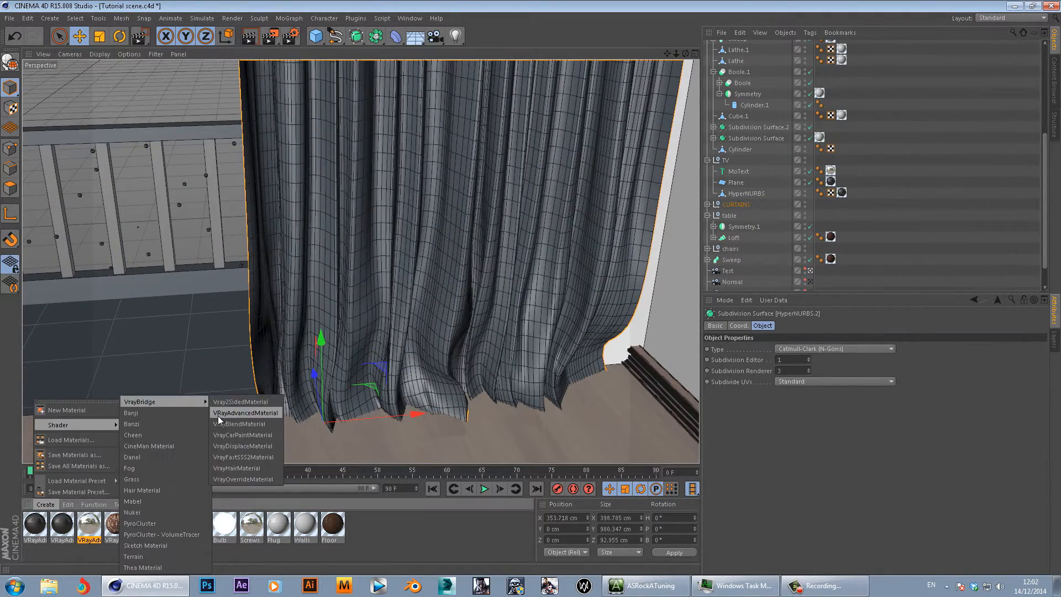
{"action": "left_click", "coordinate": [219, 414]}
{"action": "double_click", "coordinate": [31, 532]}
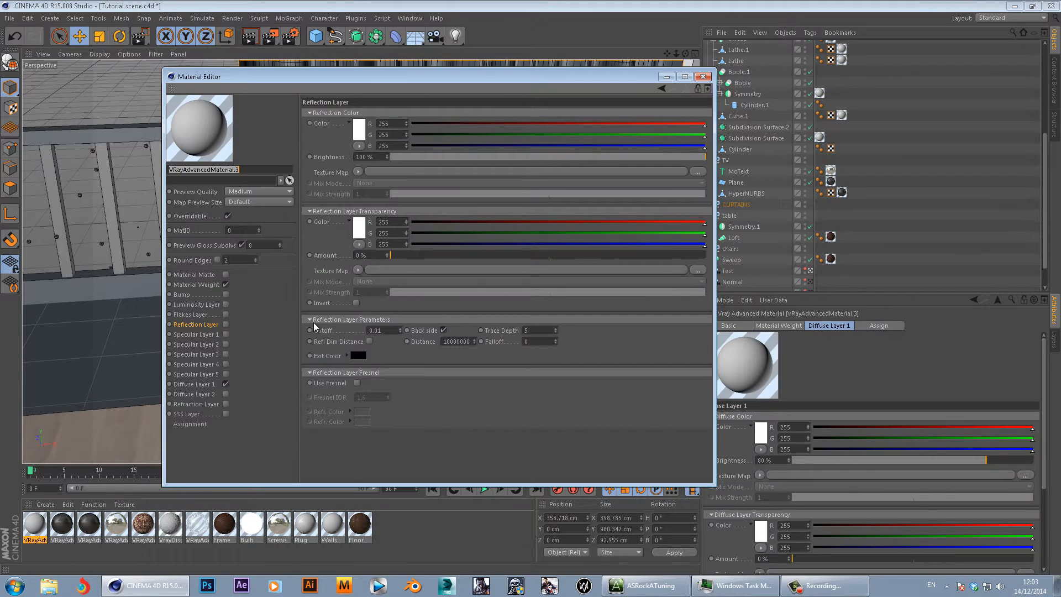
- Load FabricPlain0044_2_thumbhuge.jpg as the Diffuse Layer 1 texture map, without copying the image to the project location
{"action": "left_click", "coordinate": [198, 385]}
{"action": "left_click", "coordinate": [698, 172]}
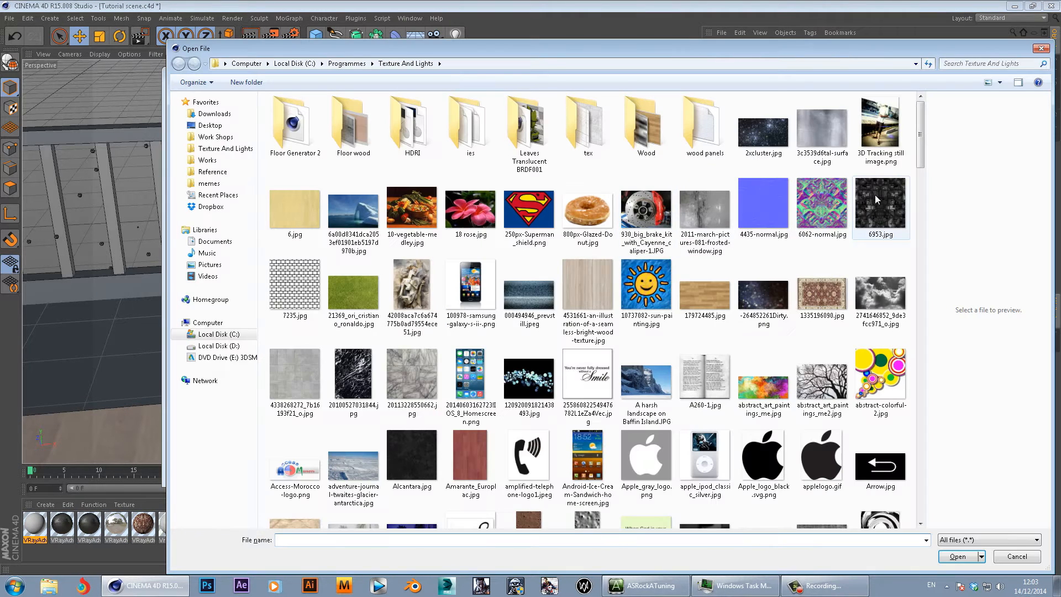
{"action": "left_click_drag", "start_coordinate": [916, 114], "coordinate": [915, 240]}
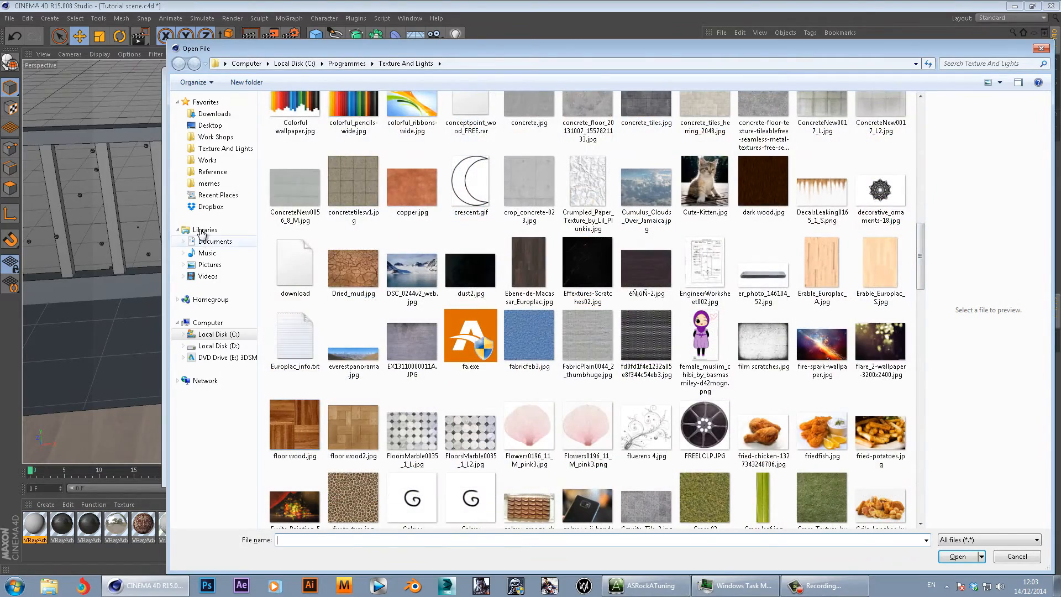
{"action": "left_click", "coordinate": [602, 358]}
{"action": "double_click", "coordinate": [602, 358]}
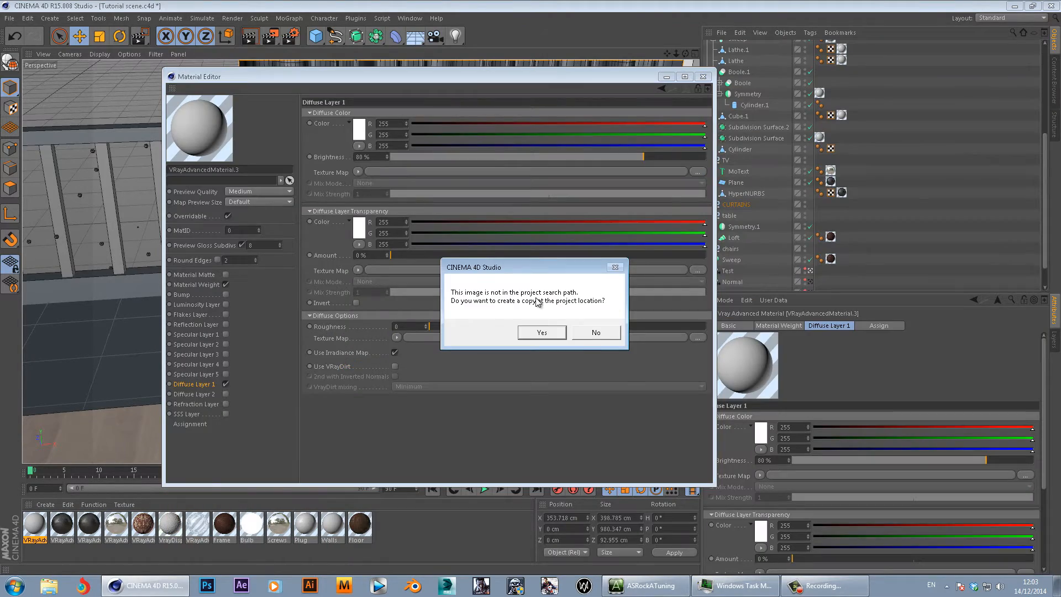
{"action": "left_click", "coordinate": [594, 331]}
- Enable Bump on the curtain material and copy the diffuse fabric texture into its texture map
{"action": "right_click", "coordinate": [334, 172]}
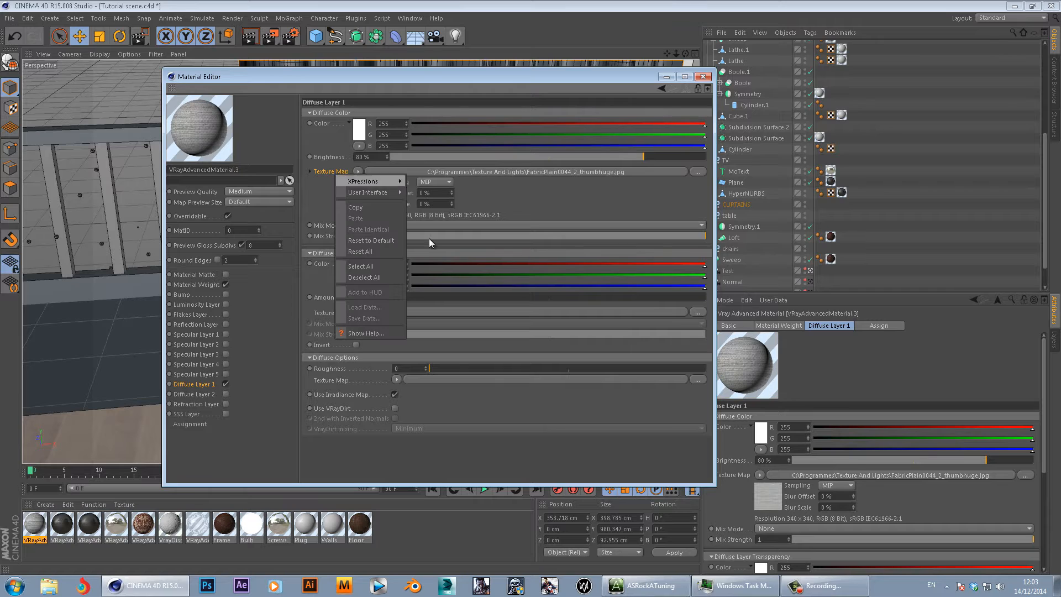
{"action": "left_click", "coordinate": [391, 208]}
{"action": "left_click", "coordinate": [225, 294]}
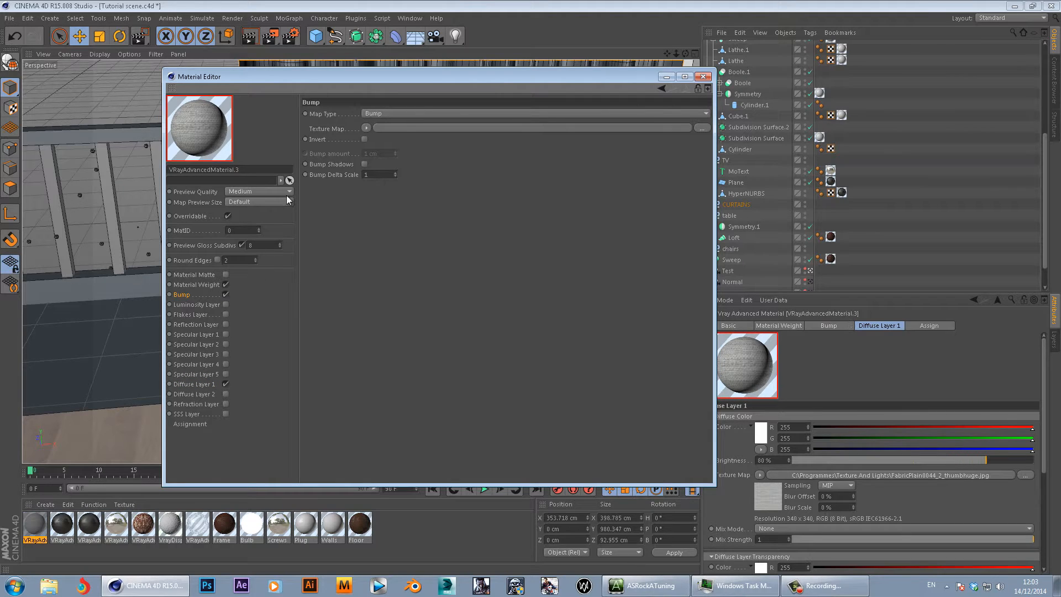
{"action": "right_click", "coordinate": [335, 126]}
{"action": "left_click", "coordinate": [358, 169]}
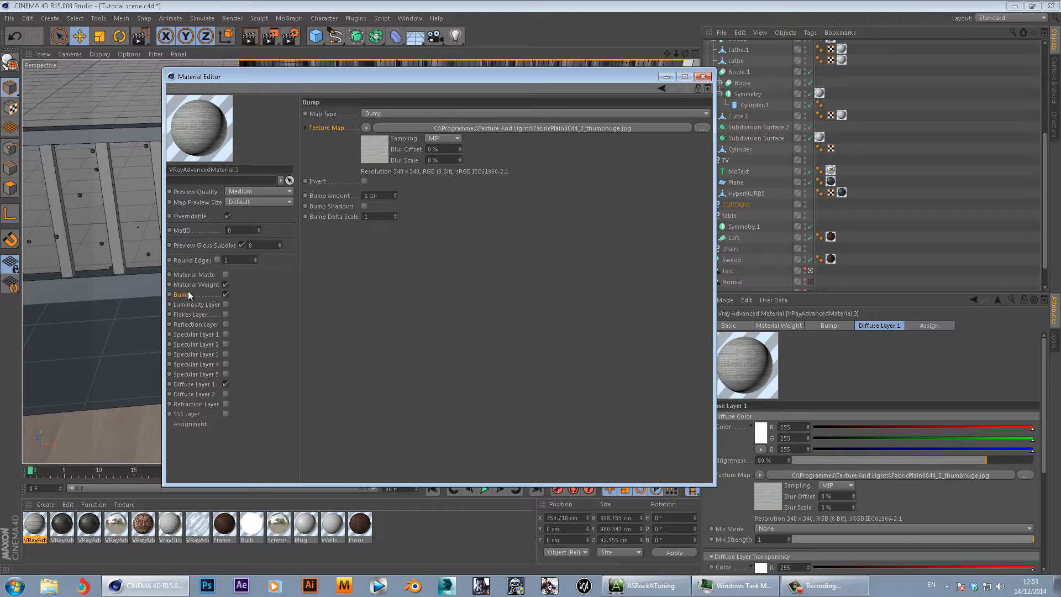
- Wrap the Diffuse Layer 1 fabric texture in a Filter shader and open the shader's properties
{"action": "left_click", "coordinate": [193, 384]}
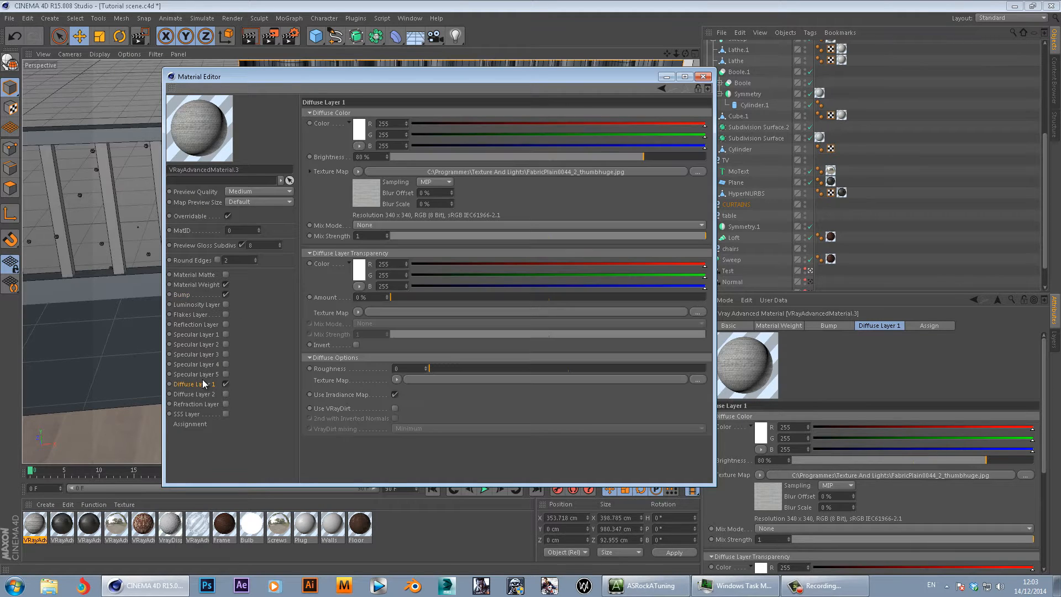
{"action": "left_click", "coordinate": [358, 171]}
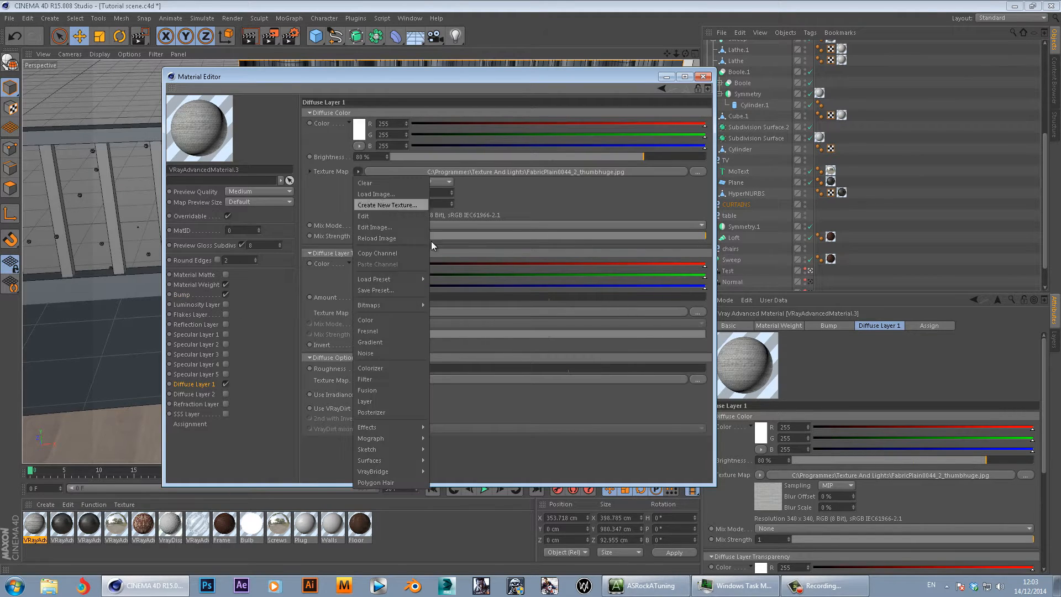
{"action": "left_click", "coordinate": [325, 190]}
{"action": "left_click", "coordinate": [360, 171]}
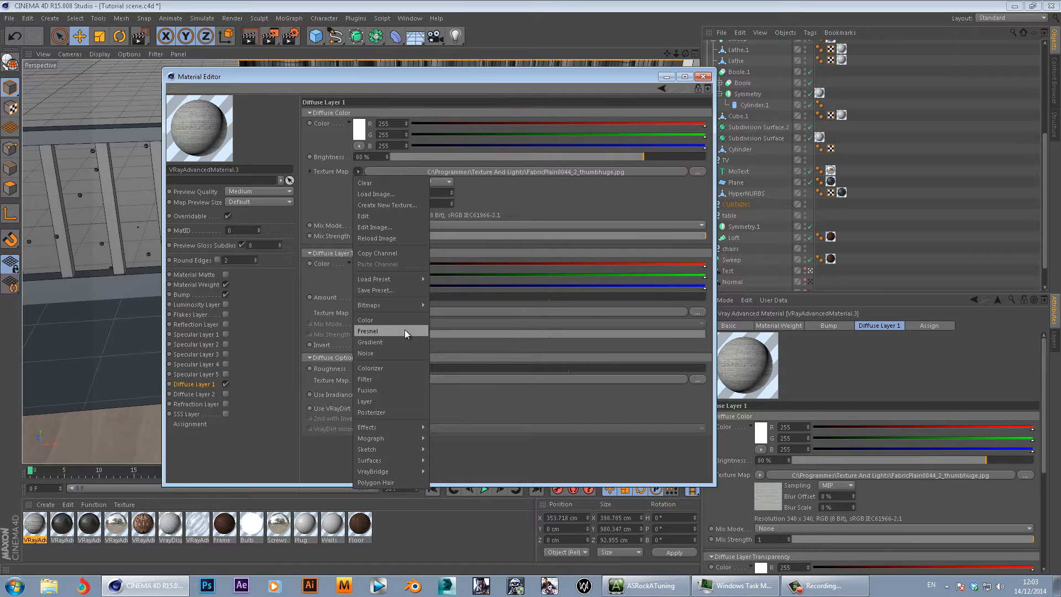
{"action": "left_click", "coordinate": [390, 380]}
{"action": "left_click", "coordinate": [419, 171]}
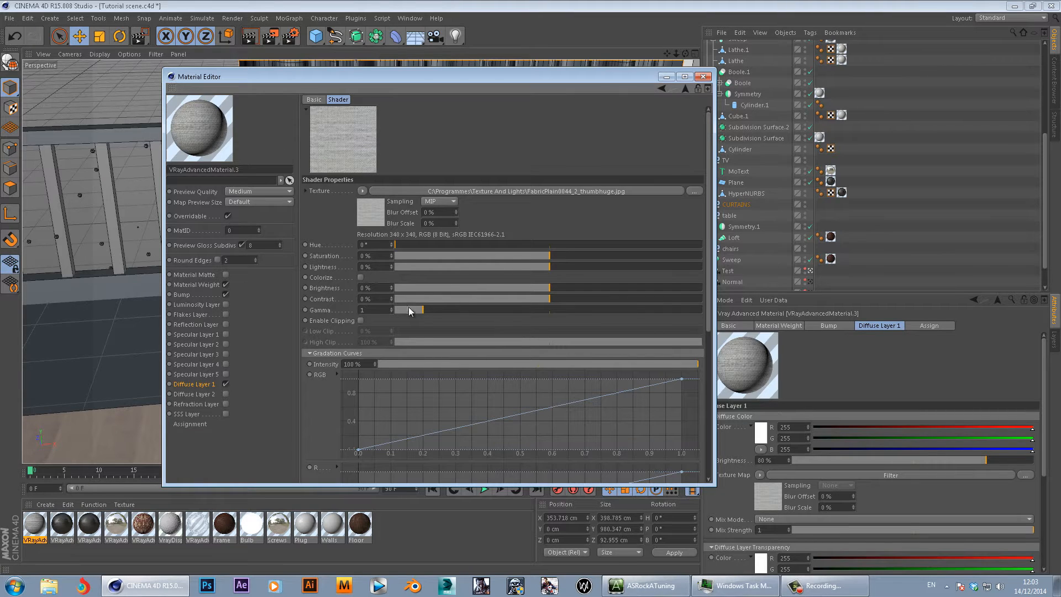
- Darken the fabric in the Filter shader with gamma 0.29, saturation -86% and lightness -17%, and close the material
{"action": "left_click_drag", "start_coordinate": [418, 310], "coordinate": [414, 310]}
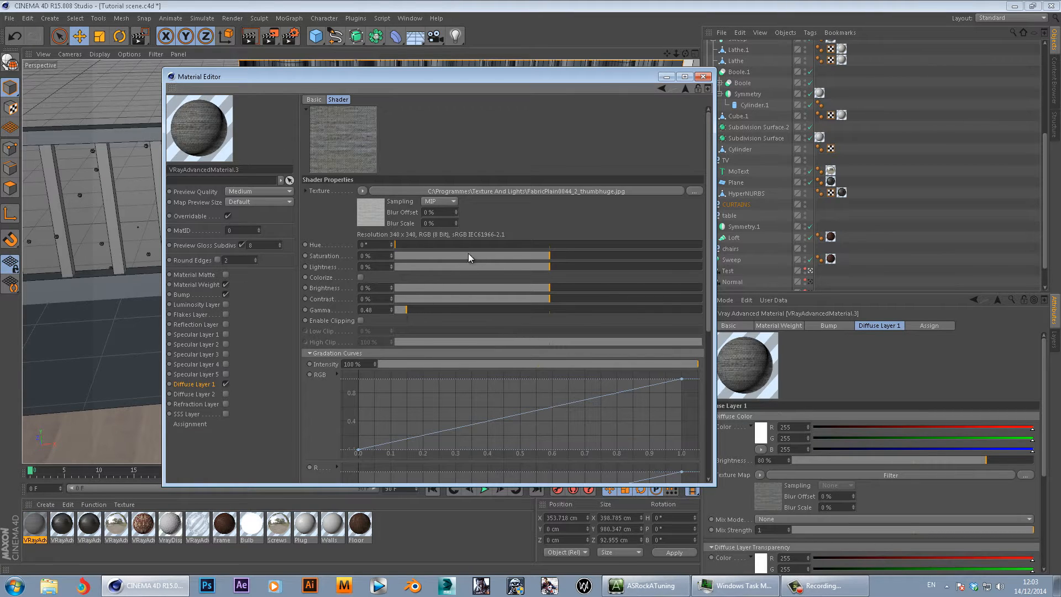
{"action": "left_click", "coordinate": [400, 310]}
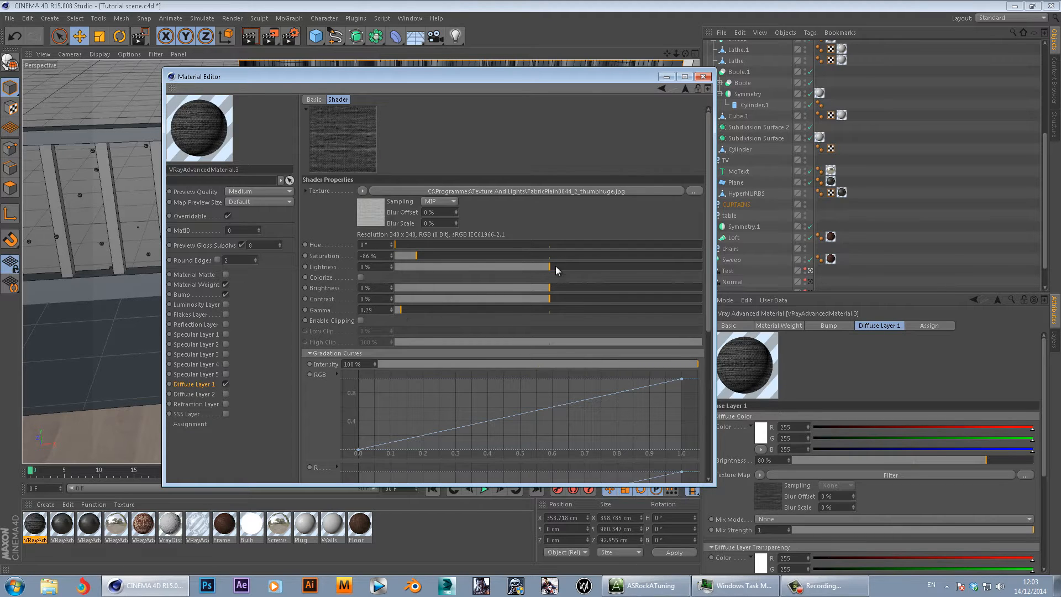
{"action": "left_click", "coordinate": [533, 267]}
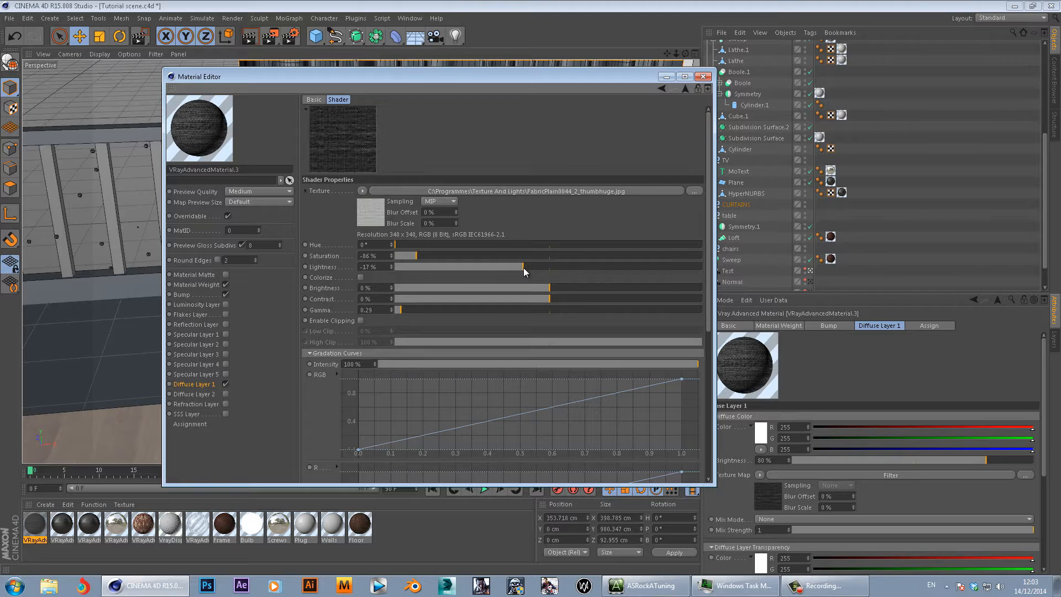
{"action": "left_click", "coordinate": [703, 76]}
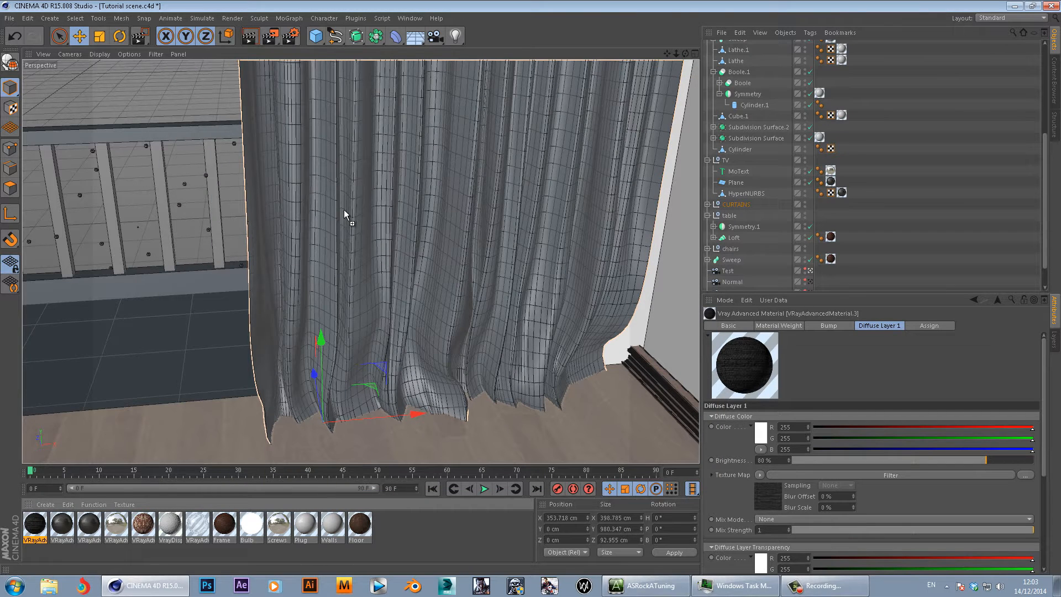
- Apply the dark fabric material to both curtains beside the balcony opening
{"action": "left_click_drag", "start_coordinate": [363, 208], "coordinate": [365, 212]}
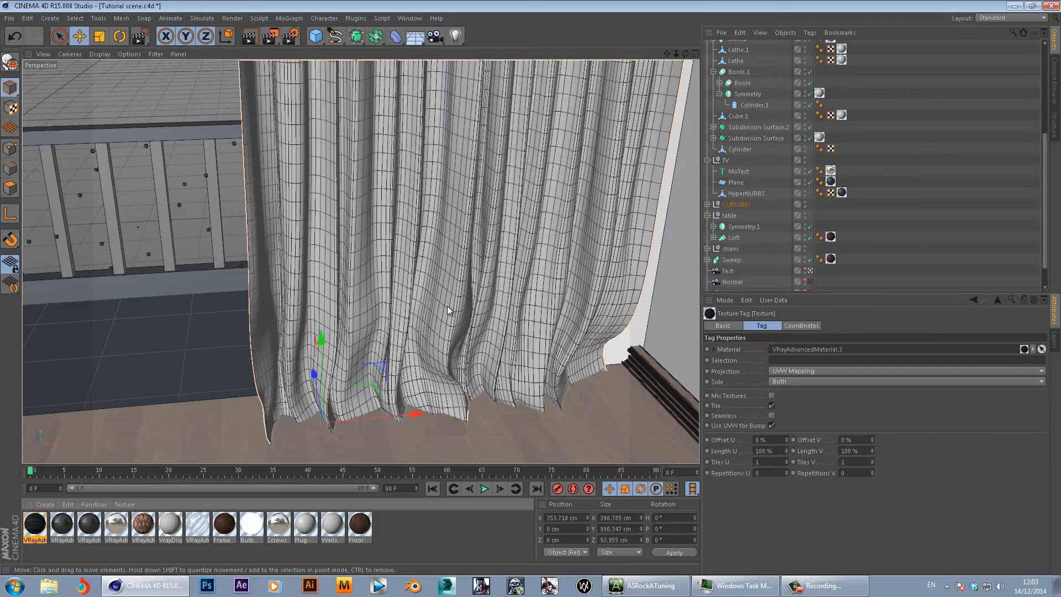
{"action": "right_click_drag", "start_coordinate": [258, 325], "coordinate": [197, 333], "text": "alt"}
{"action": "middle_click_drag", "start_coordinate": [197, 334], "coordinate": [472, 311], "text": "alt"}
{"action": "left_click_drag", "start_coordinate": [33, 530], "coordinate": [68, 326]}
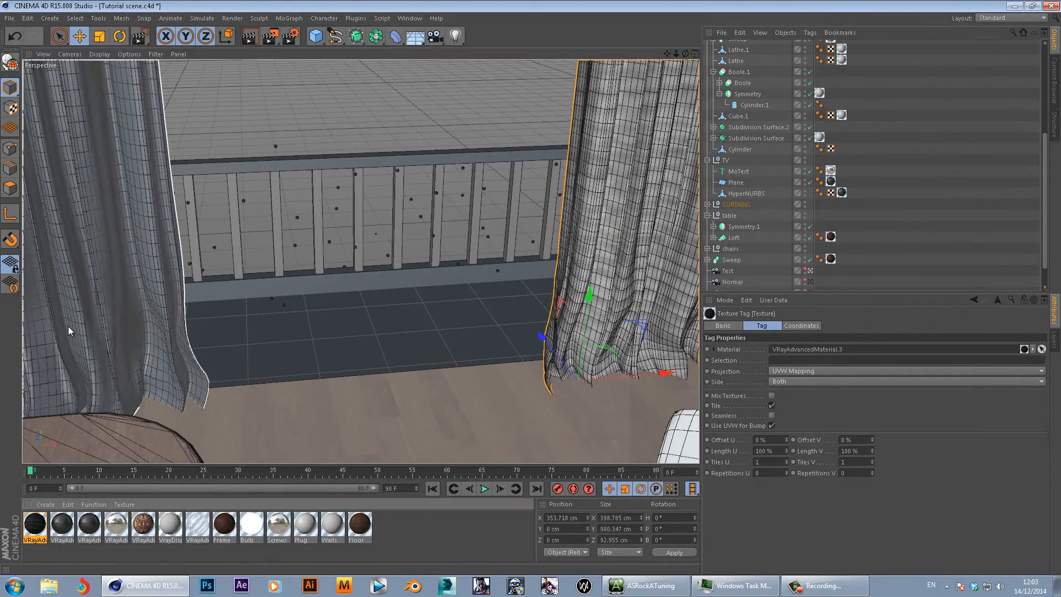
- Expand the CURTAINS group and set the projection of both curtains' fabric texture tags to Cubic
{"action": "left_click", "coordinate": [708, 204]}
{"action": "left_click", "coordinate": [713, 227]}
{"action": "left_click", "coordinate": [714, 215]}
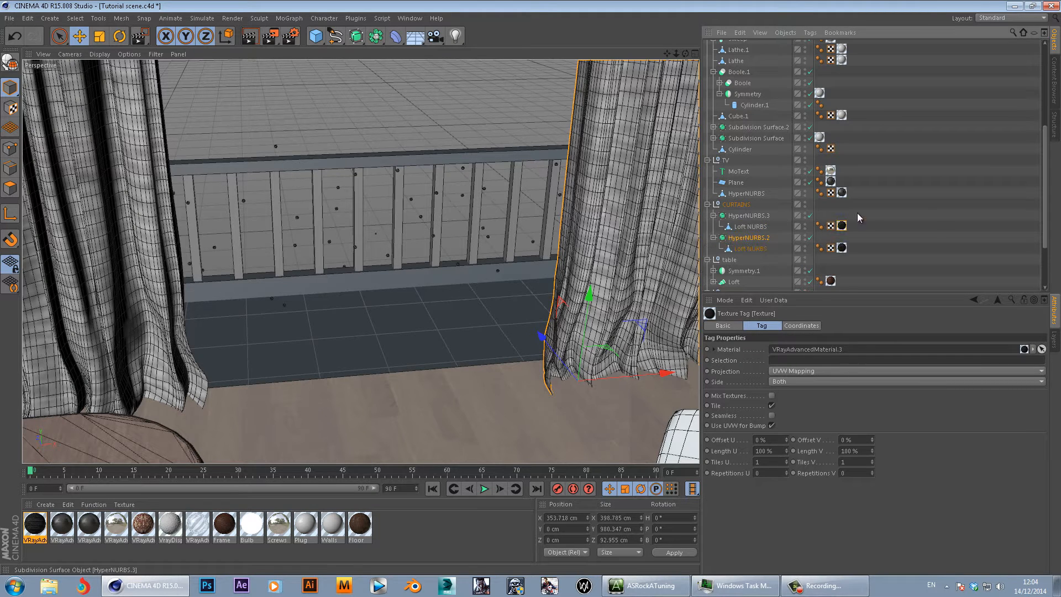
{"action": "left_click_drag", "start_coordinate": [845, 255], "coordinate": [844, 254]}
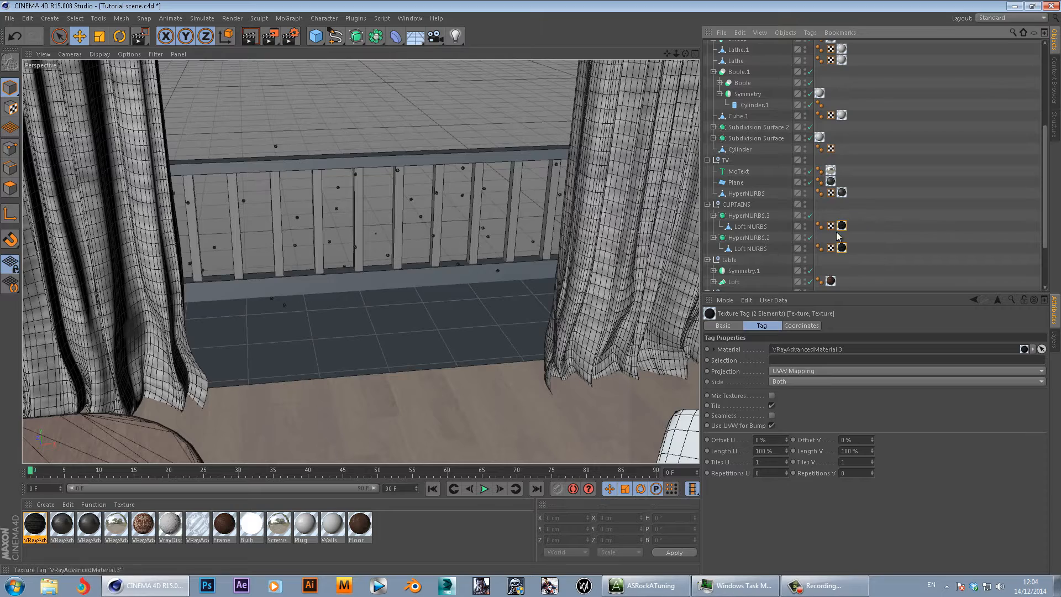
{"action": "left_click", "coordinate": [790, 371]}
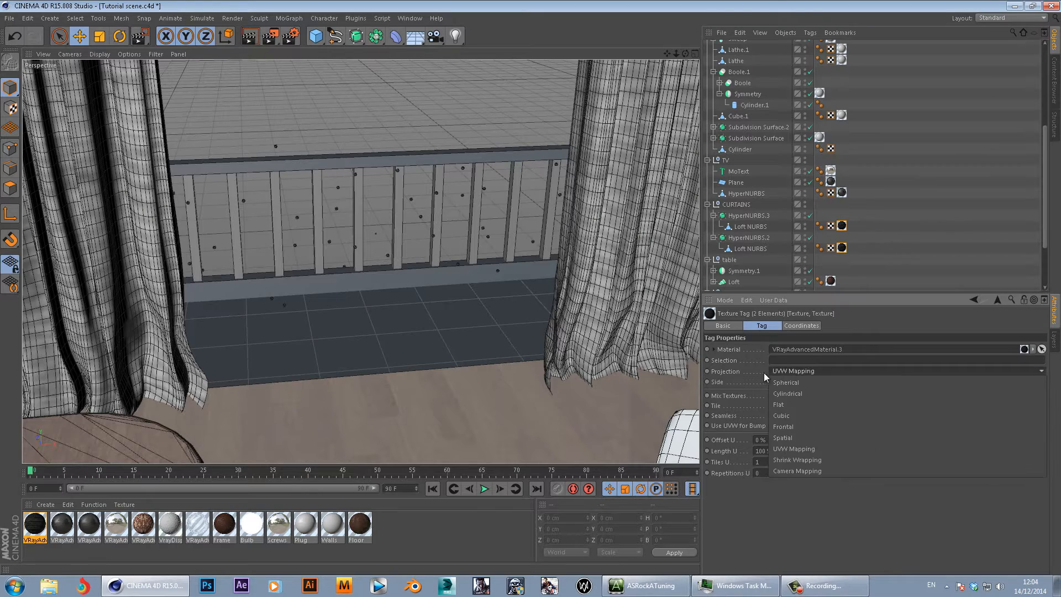
{"action": "left_click", "coordinate": [801, 415]}
- Switch the viewport to a shaded display without wireframe lines to show the curtain fabric
{"action": "scroll", "coordinate": [663, 284], "scroll_direction": "up", "scroll_amount": 4}
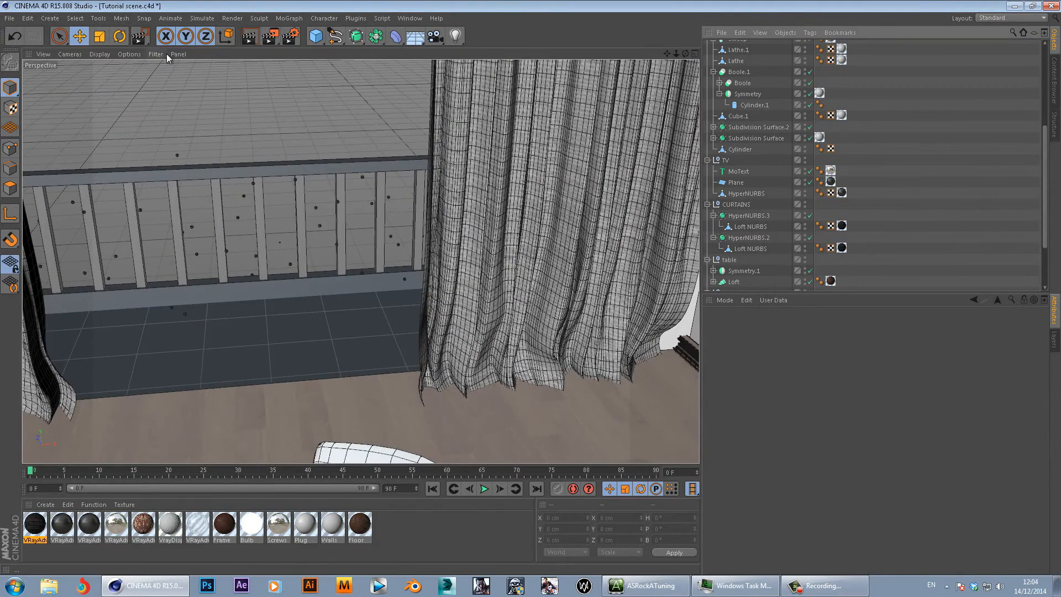
{"action": "left_click", "coordinate": [92, 55]}
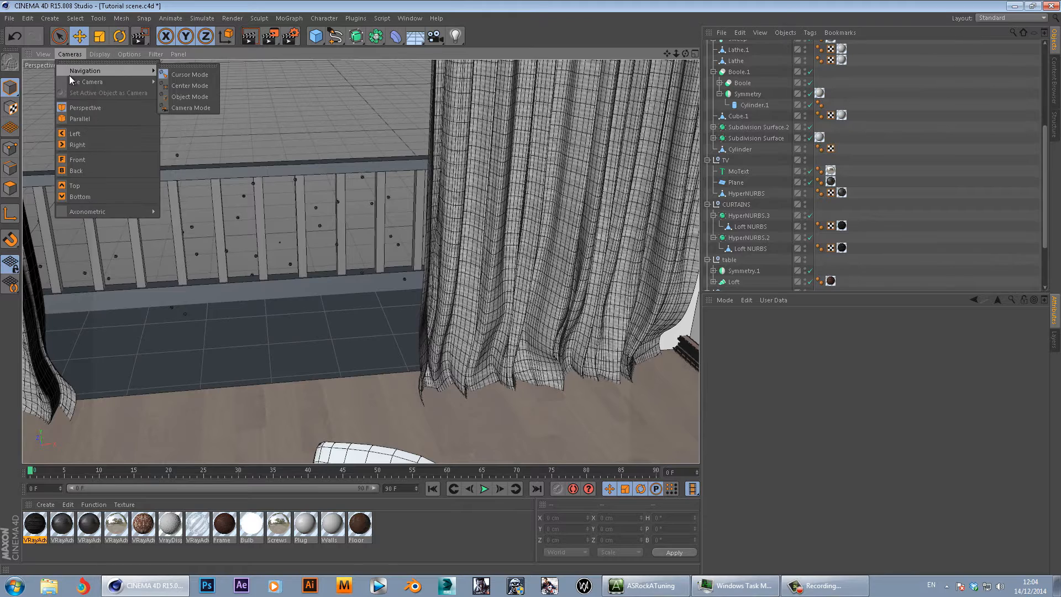
{"action": "left_click", "coordinate": [100, 72]}
{"action": "left_click_drag", "start_coordinate": [319, 248], "coordinate": [380, 270], "text": "alt"}
- Set Length U and Length V to 60% on both curtains' texture tags and save the scene
{"action": "left_click_drag", "start_coordinate": [890, 214], "coordinate": [839, 266]}
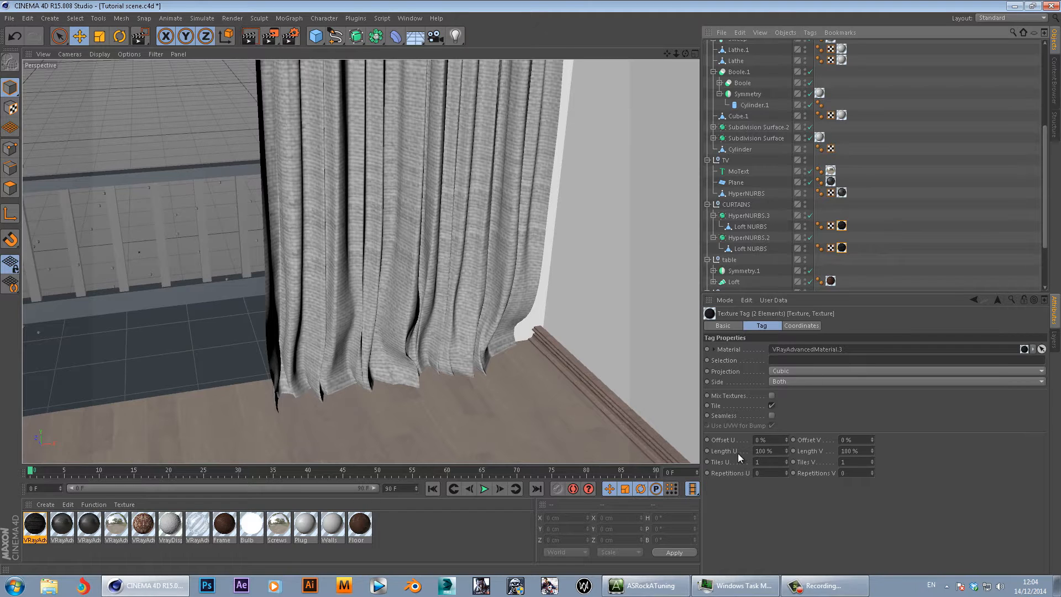
{"action": "left_click", "coordinate": [780, 451]}
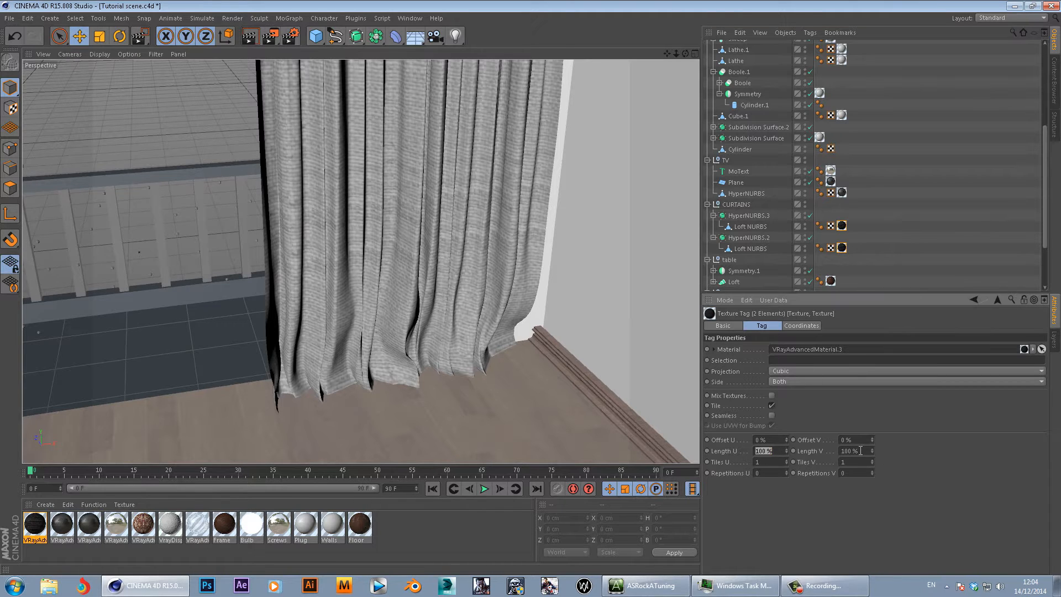
{"action": "type", "text": "60"}
{"action": "key", "text": "Tab"}
{"action": "type", "text": "60"}
{"action": "key", "text": "Return"}
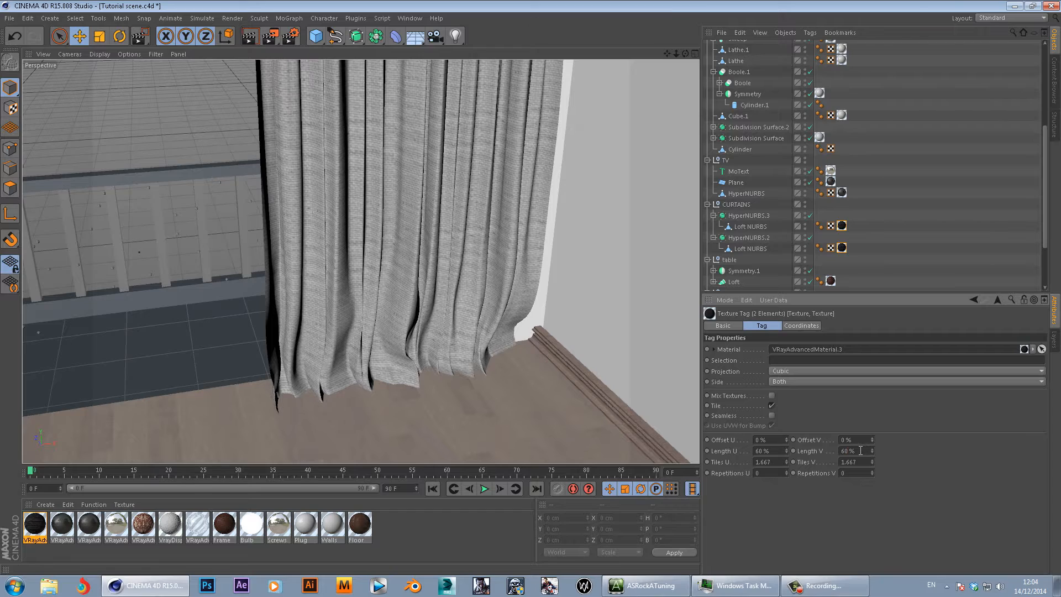
{"action": "left_click", "coordinate": [10, 18]}
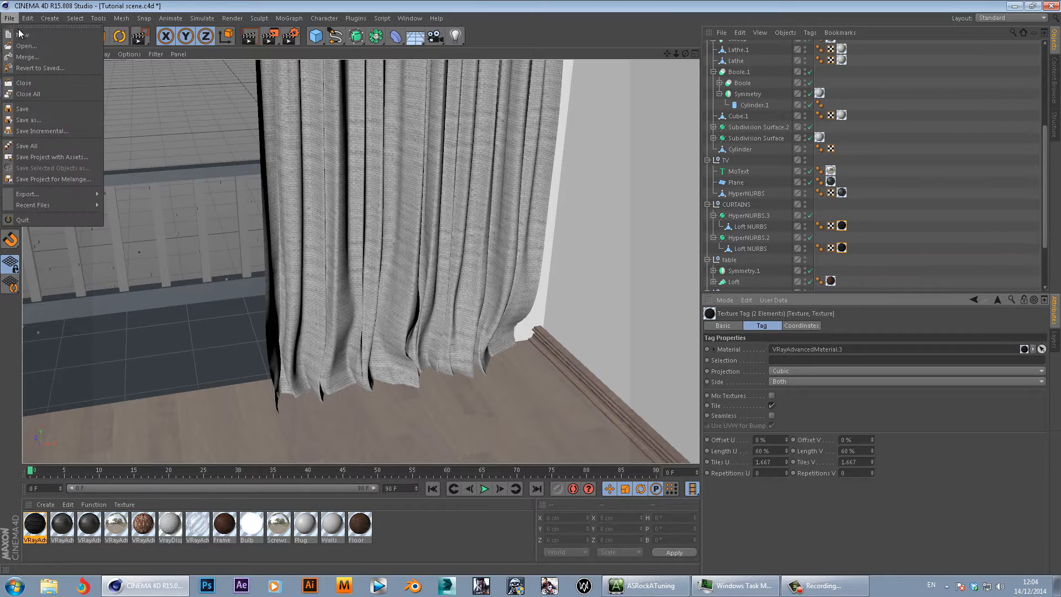
{"action": "left_click", "coordinate": [25, 109]}
{"action": "left_click_drag", "start_coordinate": [444, 391], "coordinate": [403, 328], "text": "alt"}
{"action": "left_click", "coordinate": [403, 328]}
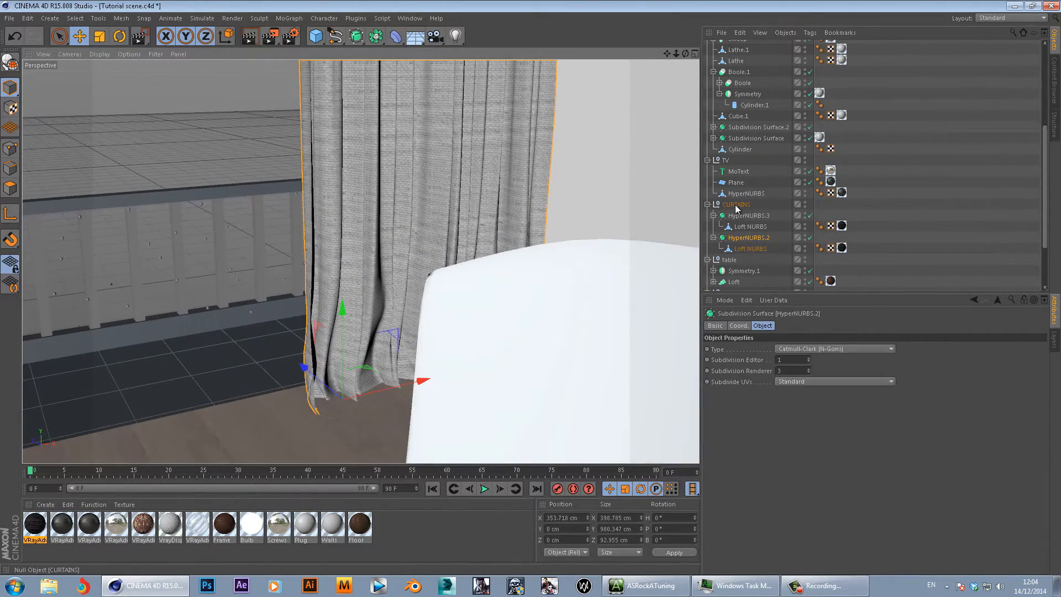
{"action": "middle_click", "coordinate": [566, 214]}
{"action": "middle_click", "coordinate": [572, 335]}
{"action": "right_click_drag", "start_coordinate": [528, 233], "coordinate": [494, 269], "text": "alt"}
{"action": "left_click_drag", "start_coordinate": [494, 266], "coordinate": [492, 250]}
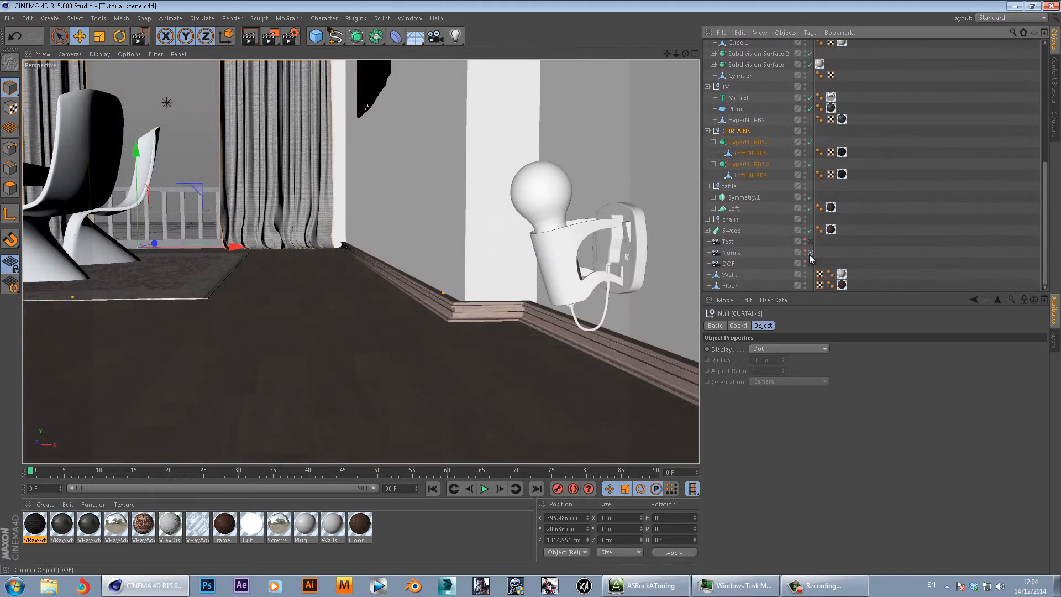
- Activate the DOF camera and move its focus plane toward the wall lamp in the Top view, to a focus distance of about 644 cm
{"action": "left_click", "coordinate": [810, 263]}
{"action": "left_click", "coordinate": [718, 262]}
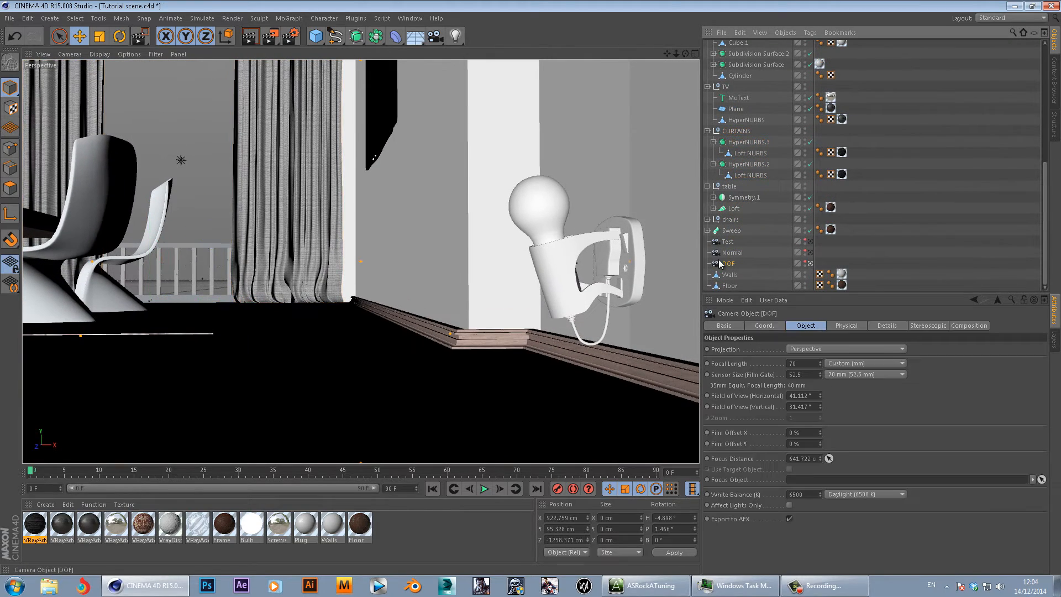
{"action": "middle_click", "coordinate": [582, 287]}
{"action": "middle_click", "coordinate": [512, 209]}
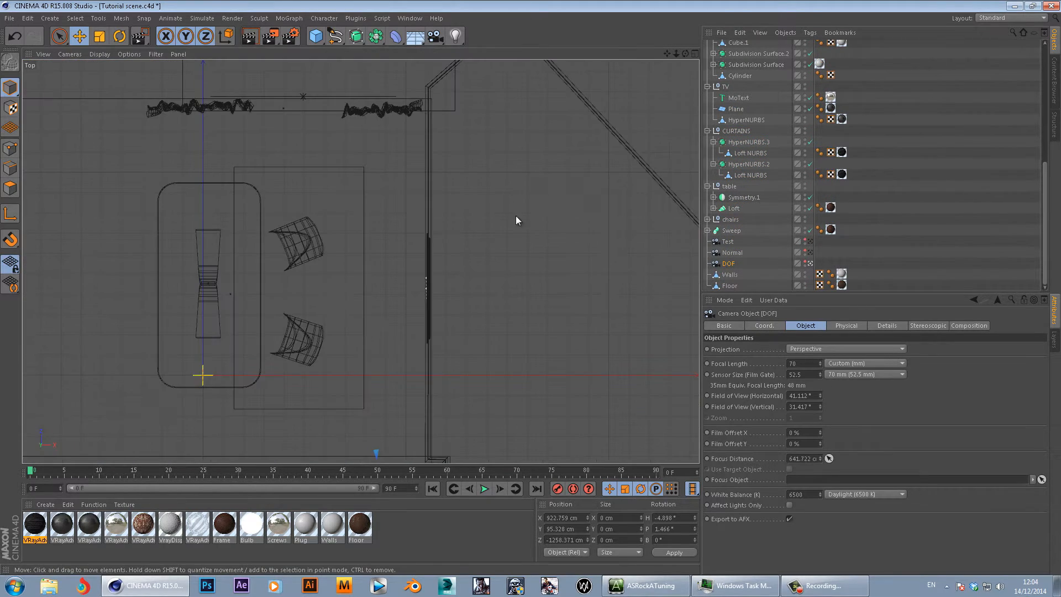
{"action": "scroll", "coordinate": [361, 341], "scroll_direction": "down", "scroll_amount": 4}
{"action": "scroll", "coordinate": [385, 340], "scroll_direction": "up", "scroll_amount": 7}
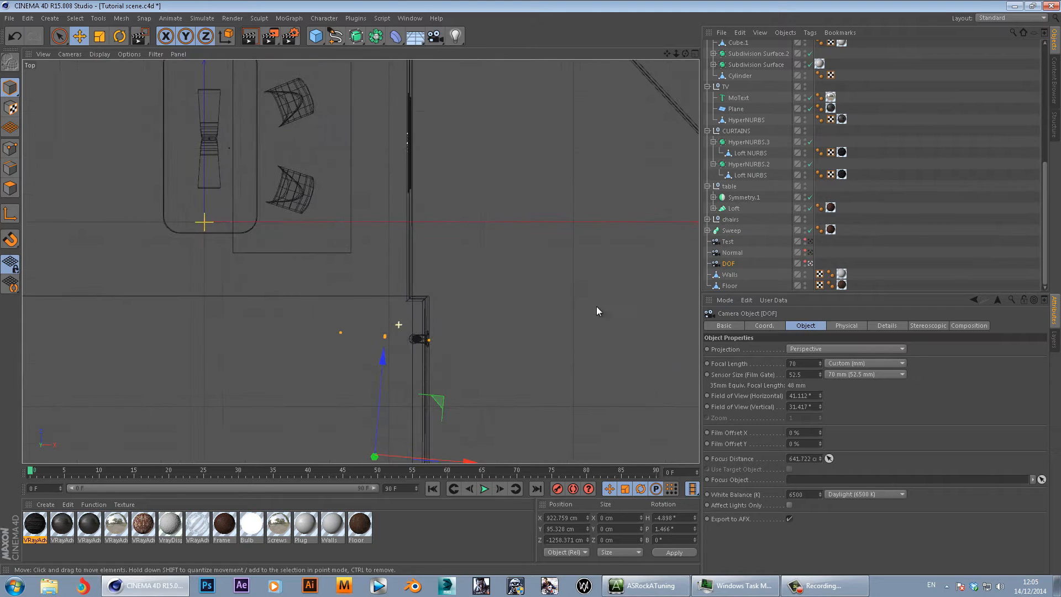
{"action": "left_click", "coordinate": [806, 261]}
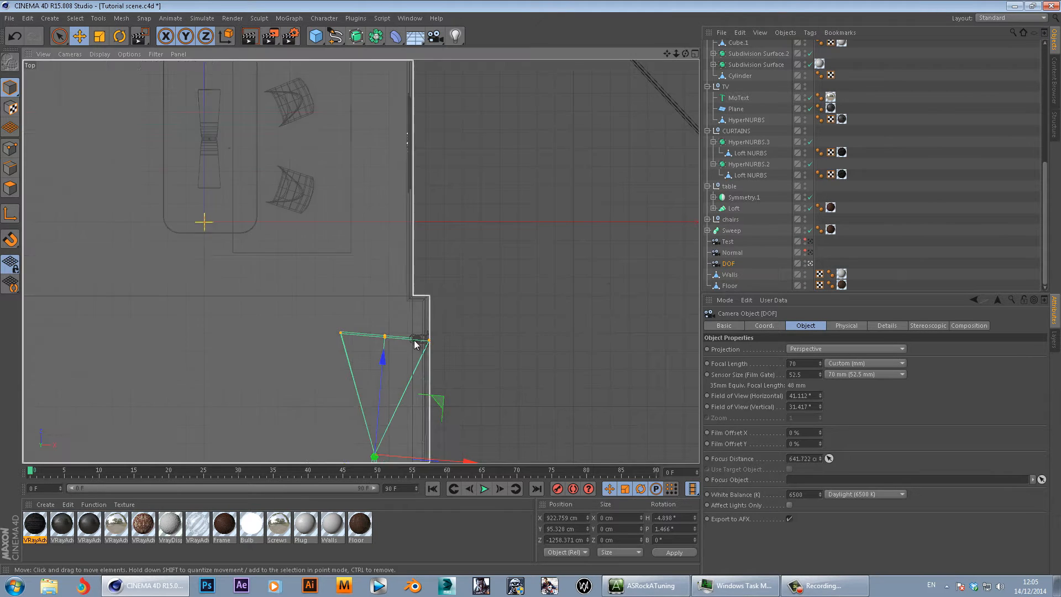
{"action": "scroll", "coordinate": [416, 339], "scroll_direction": "up", "scroll_amount": 8}
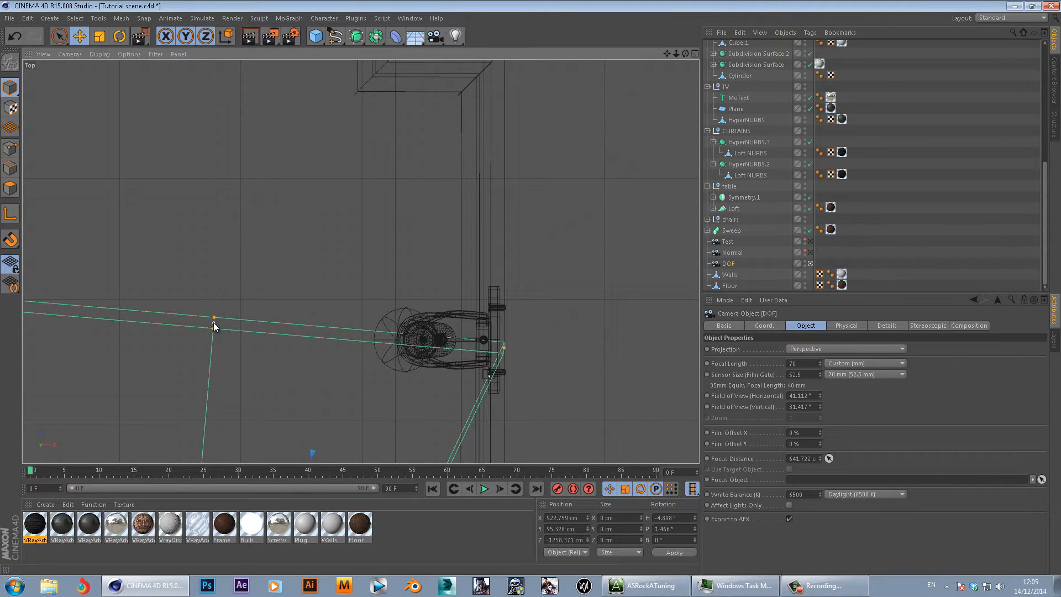
{"action": "mouse_move", "coordinate": [214, 326]}
{"action": "left_mouse_down"}
{"action": "mouse_move", "coordinate": [220, 310]}
{"action": "mouse_move", "coordinate": [215, 324]}
{"action": "left_mouse_up"}
{"action": "right_click_drag", "start_coordinate": [459, 314], "coordinate": [442, 332], "text": "alt"}
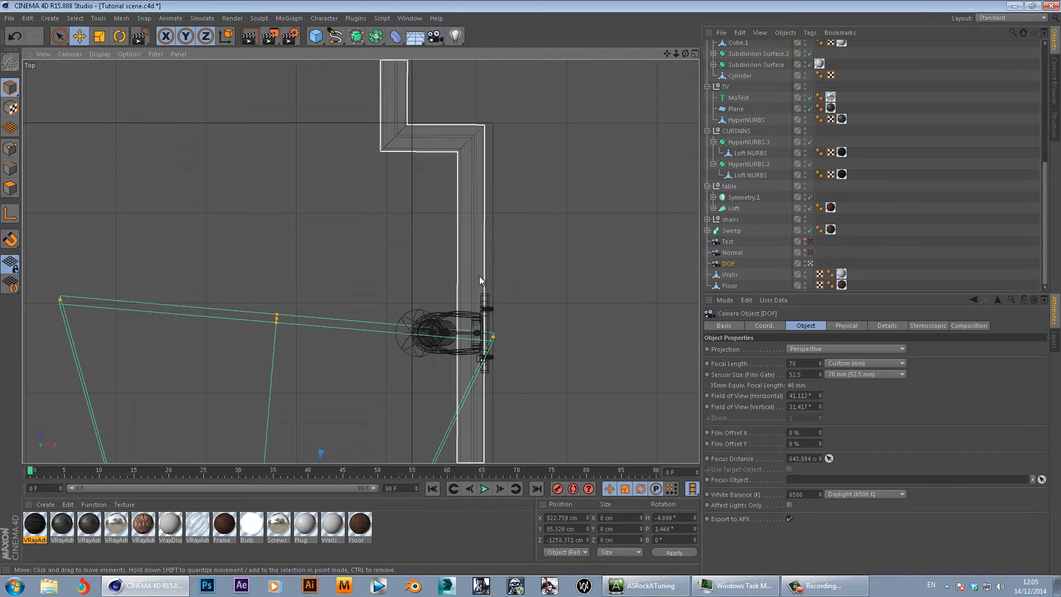
{"action": "left_click", "coordinate": [823, 262]}
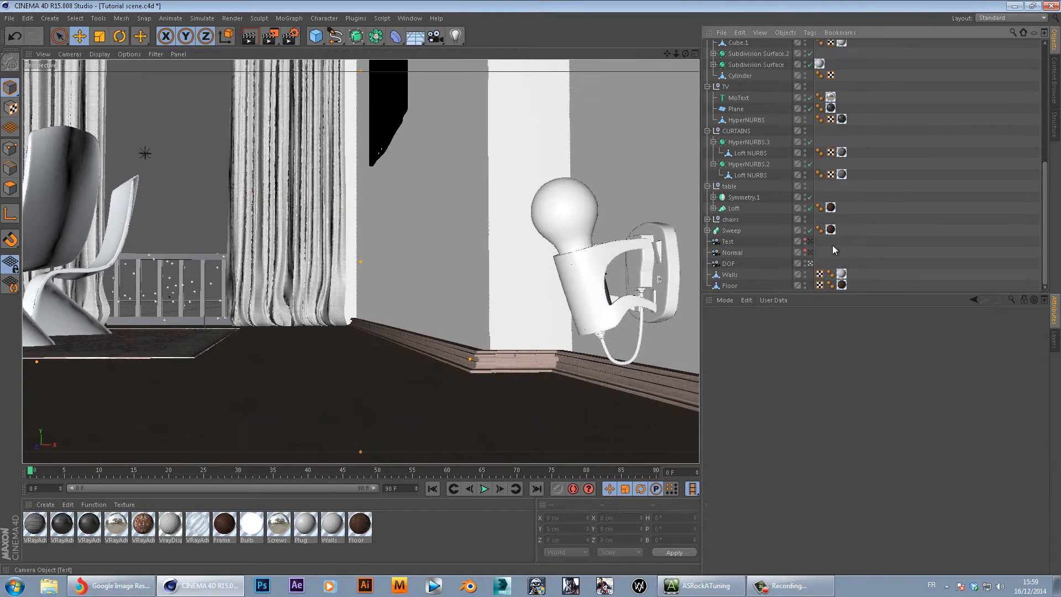
- Add a VrayPhysicalCamera tag to the DOF camera
{"action": "right_click", "coordinate": [735, 263]}
{"action": "mouse_move", "coordinate": [816, 289]}
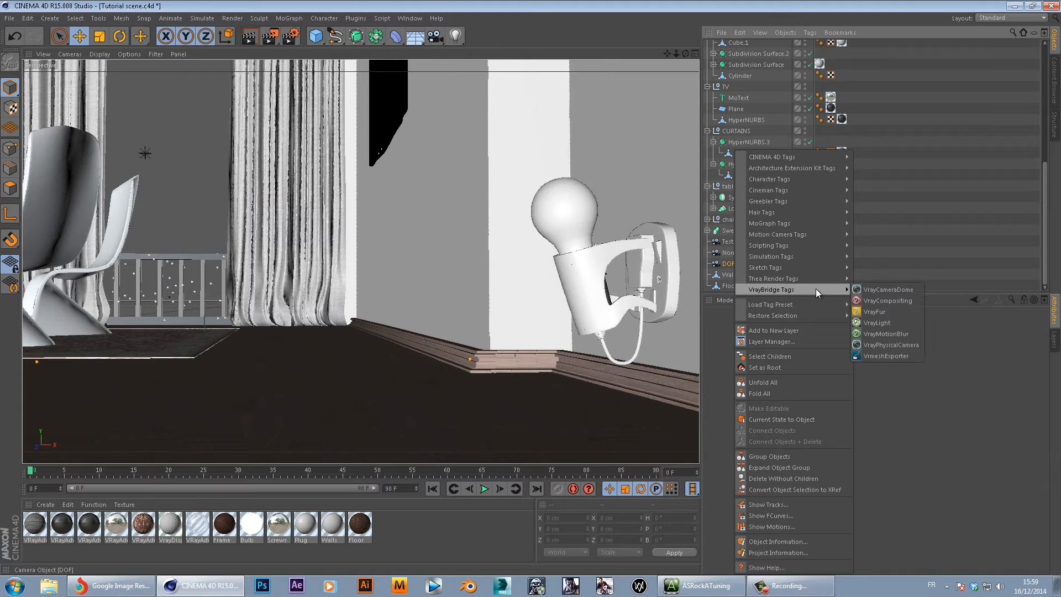
{"action": "left_click", "coordinate": [895, 345]}
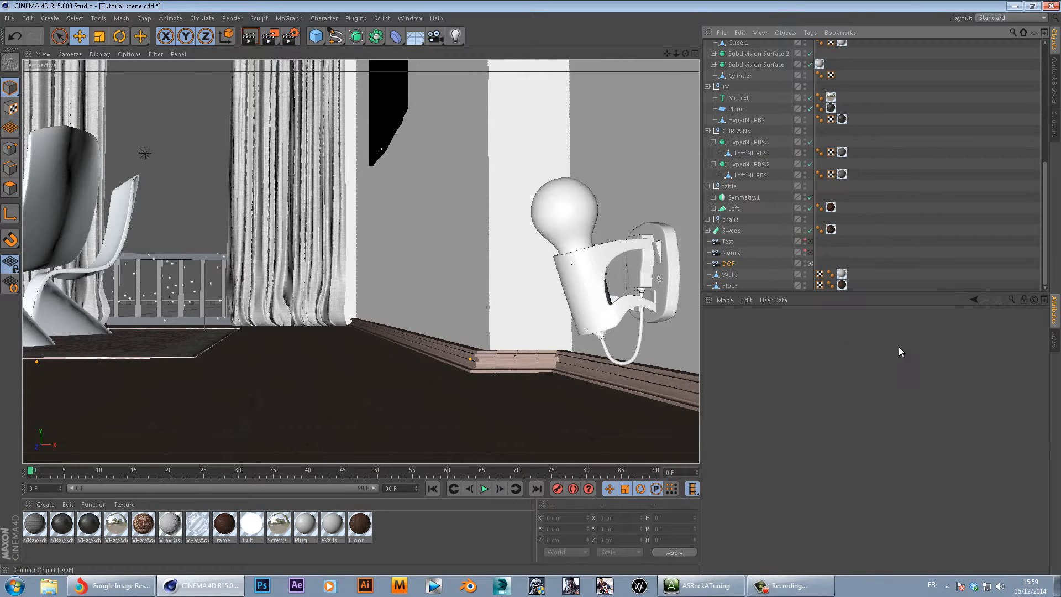
- Set the physical camera tag's white balance preset to Neutral and open its F-Stop value for editing
{"action": "left_click", "coordinate": [780, 326]}
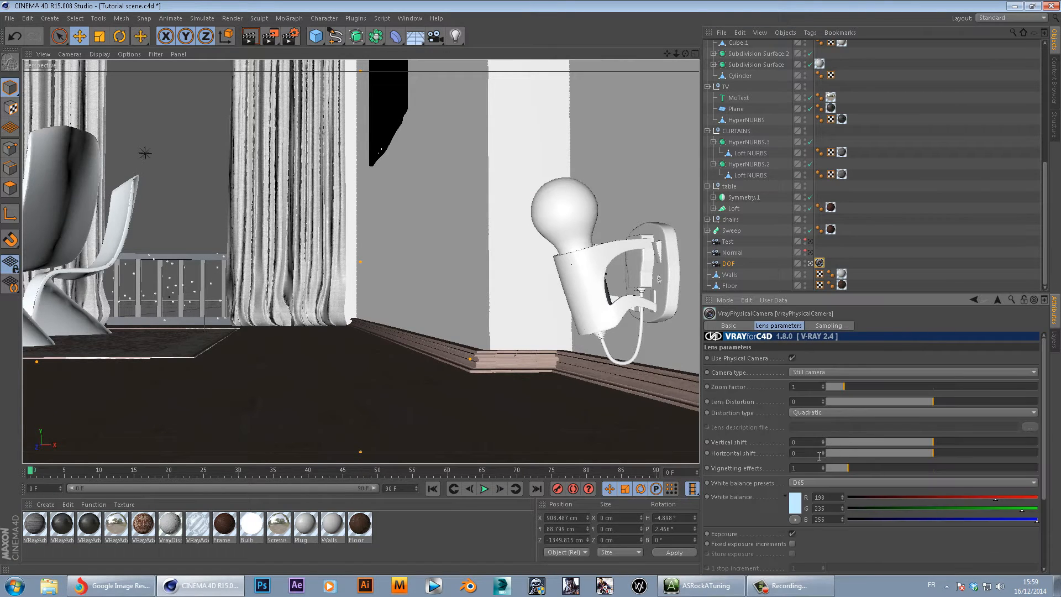
{"action": "left_click", "coordinate": [833, 483]}
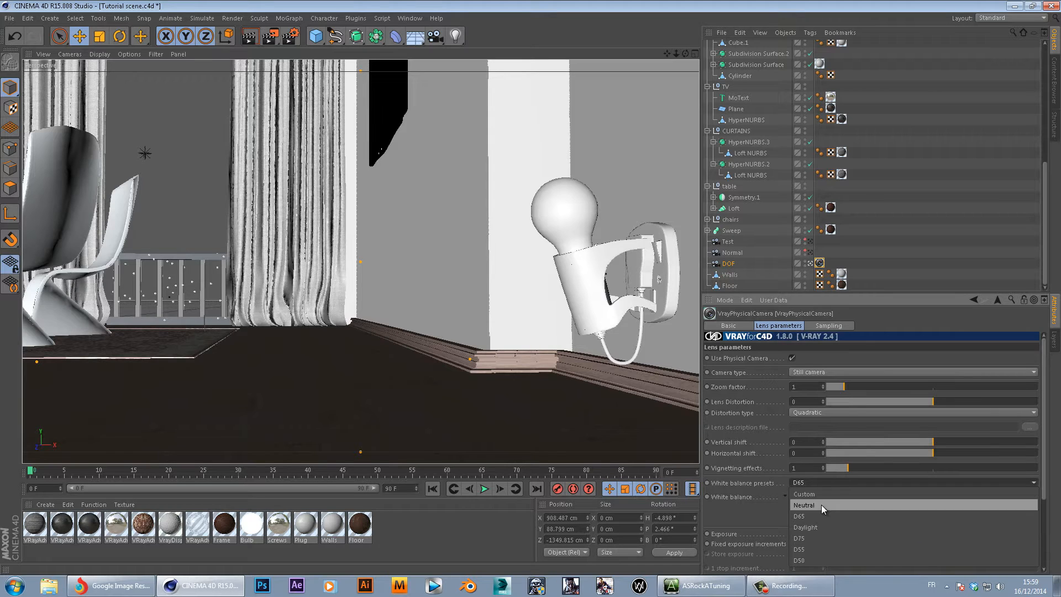
{"action": "left_click", "coordinate": [821, 506]}
{"action": "scroll", "coordinate": [835, 449], "scroll_direction": "down", "scroll_amount": 3}
{"action": "scroll", "coordinate": [835, 449], "scroll_direction": "down", "scroll_amount": 1}
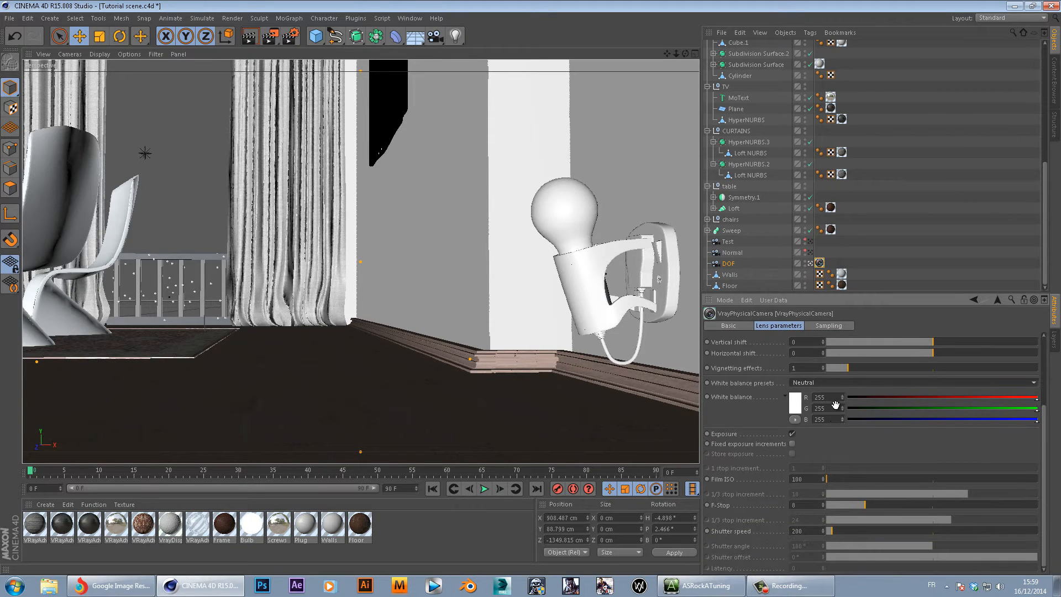
{"action": "left_click", "coordinate": [813, 507]}
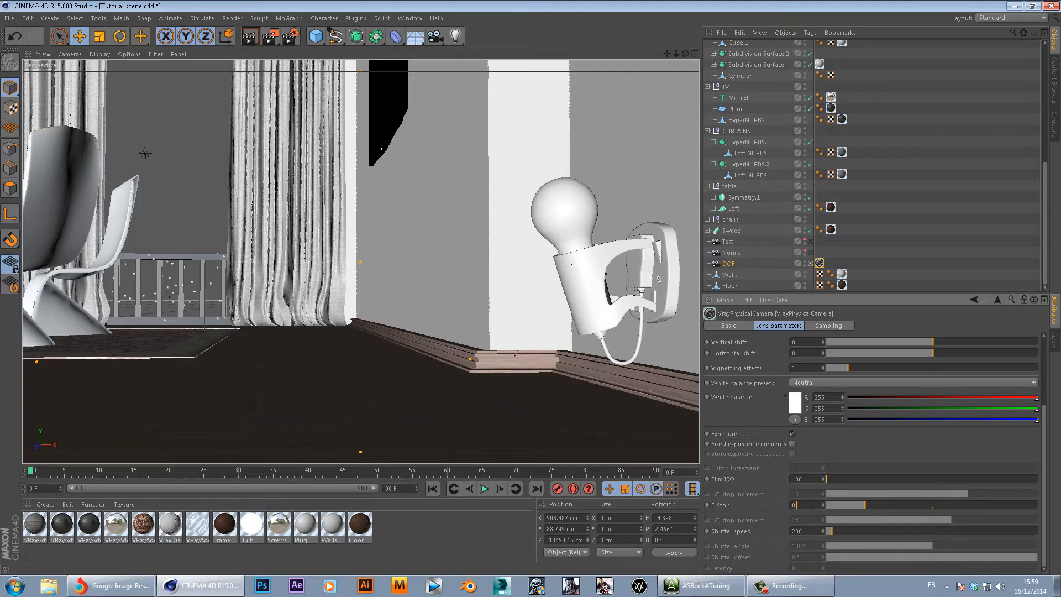
- Enable DOF and Bokeh effects in the physical camera's sampling settings, with Subdivision 6 and Center bias 0
{"action": "left_click", "coordinate": [829, 326]}
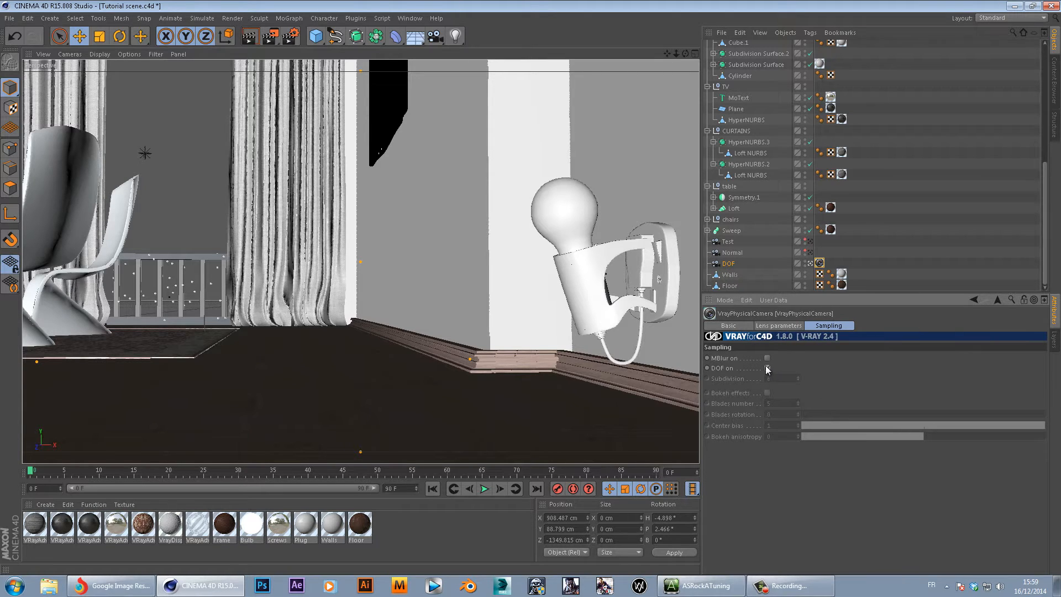
{"action": "left_click", "coordinate": [766, 393]}
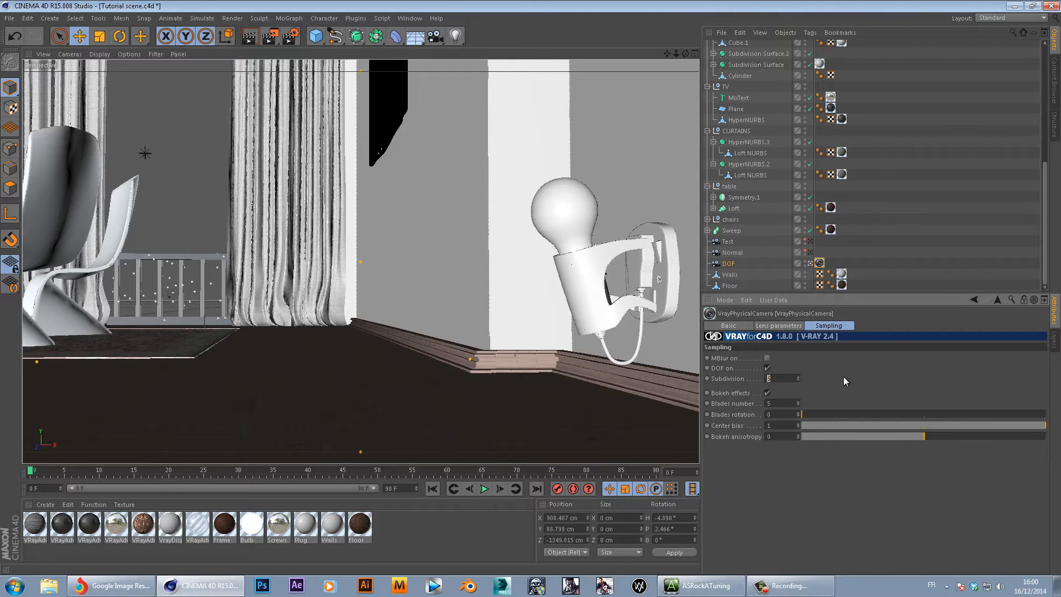
{"action": "type", "text": "6"}
{"action": "left_click_drag", "start_coordinate": [920, 427], "coordinate": [851, 427]}
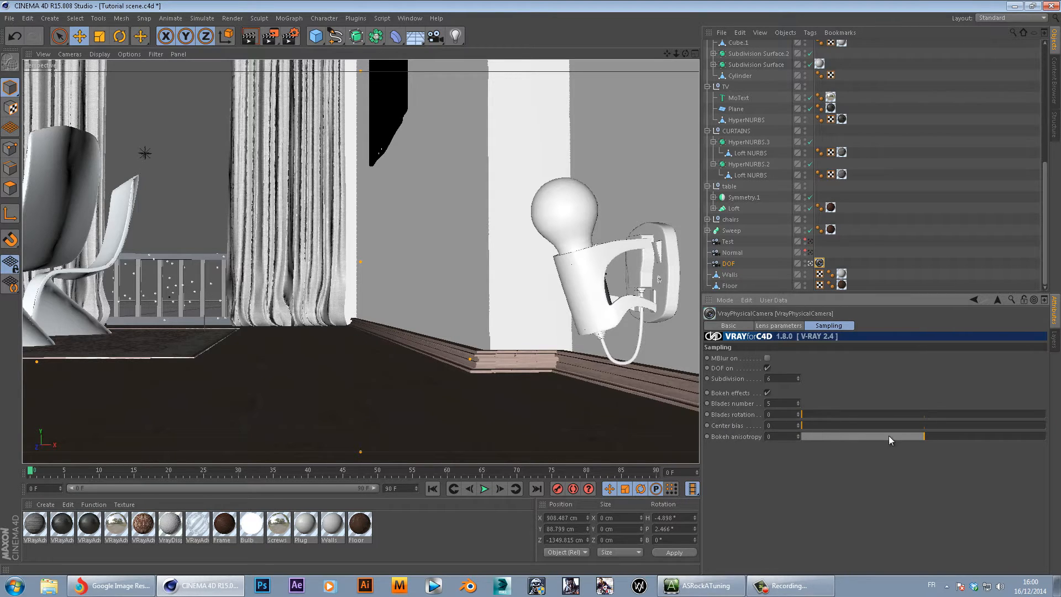
- Switch to the web browser to examine the bokeh reference photo, return to CINEMA 4D and close the browser window
{"action": "left_click", "coordinate": [111, 586]}
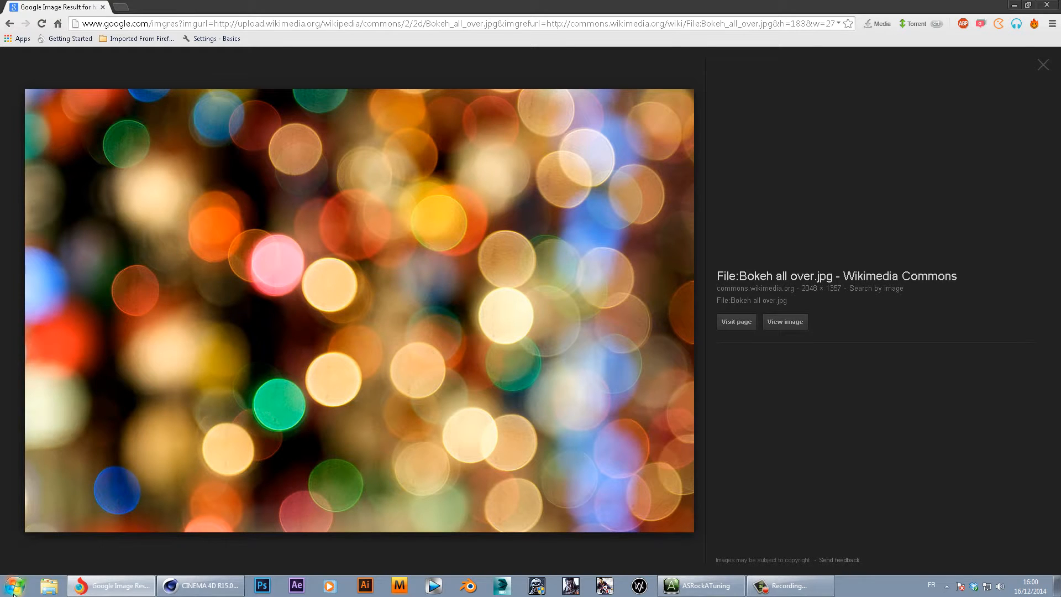
{"action": "left_click", "coordinate": [175, 589]}
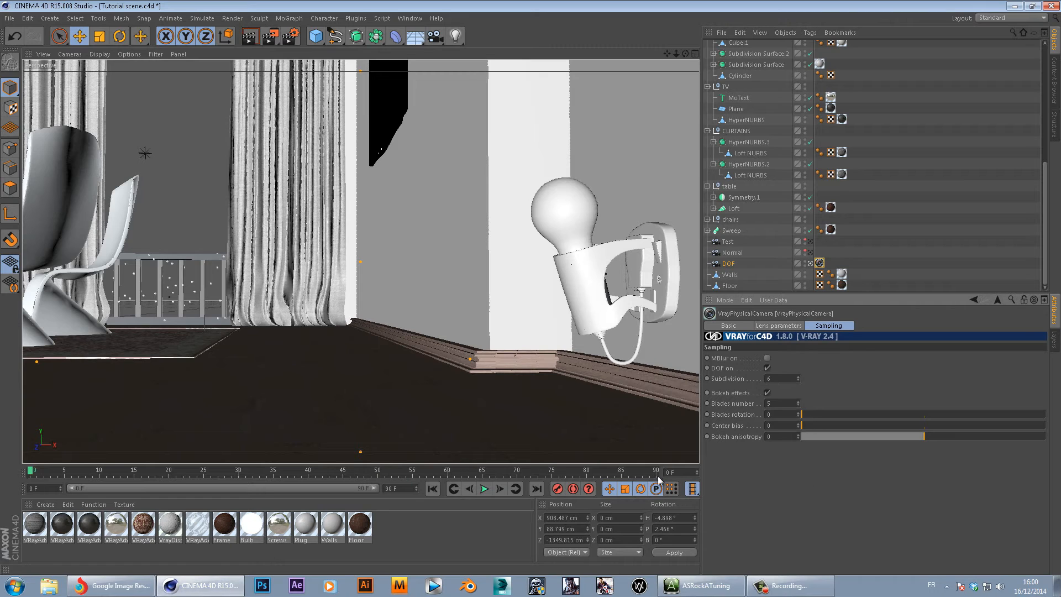
{"action": "left_click", "coordinate": [111, 586]}
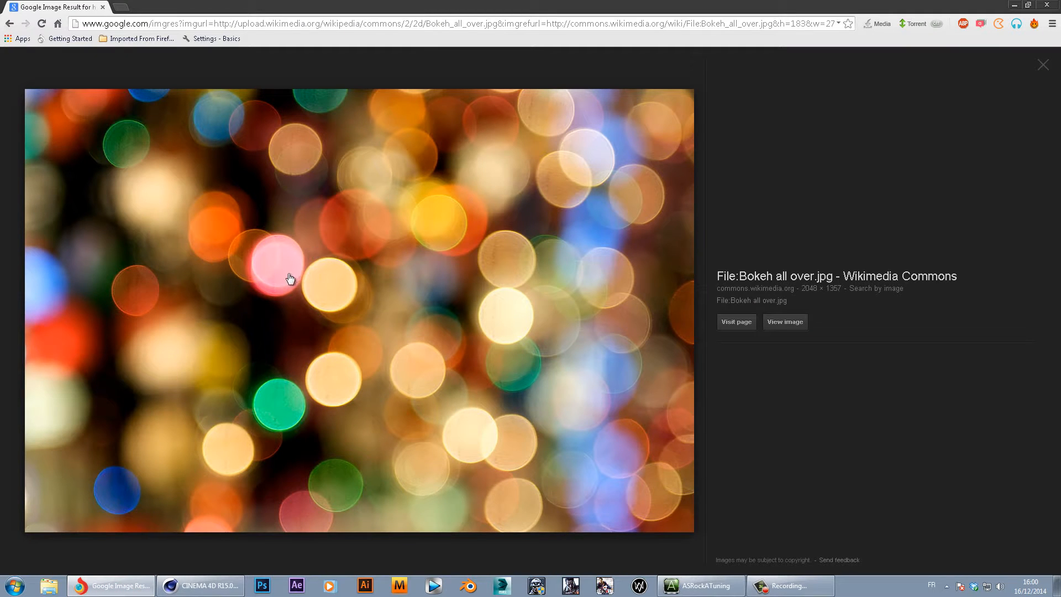
{"action": "left_click", "coordinate": [210, 585]}
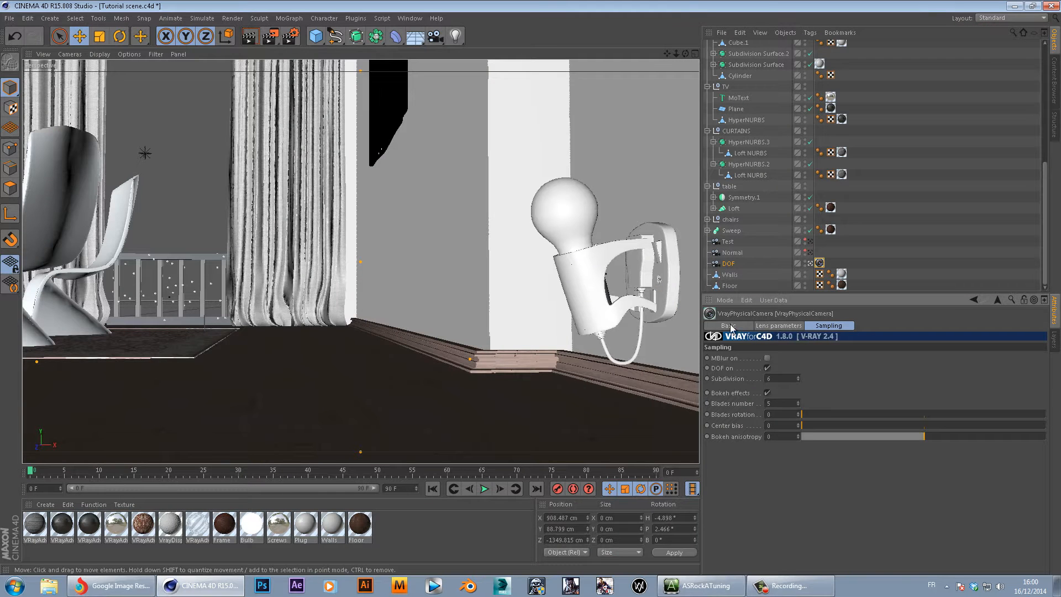
{"action": "right_click", "coordinate": [111, 586]}
{"action": "left_click", "coordinate": [72, 562]}
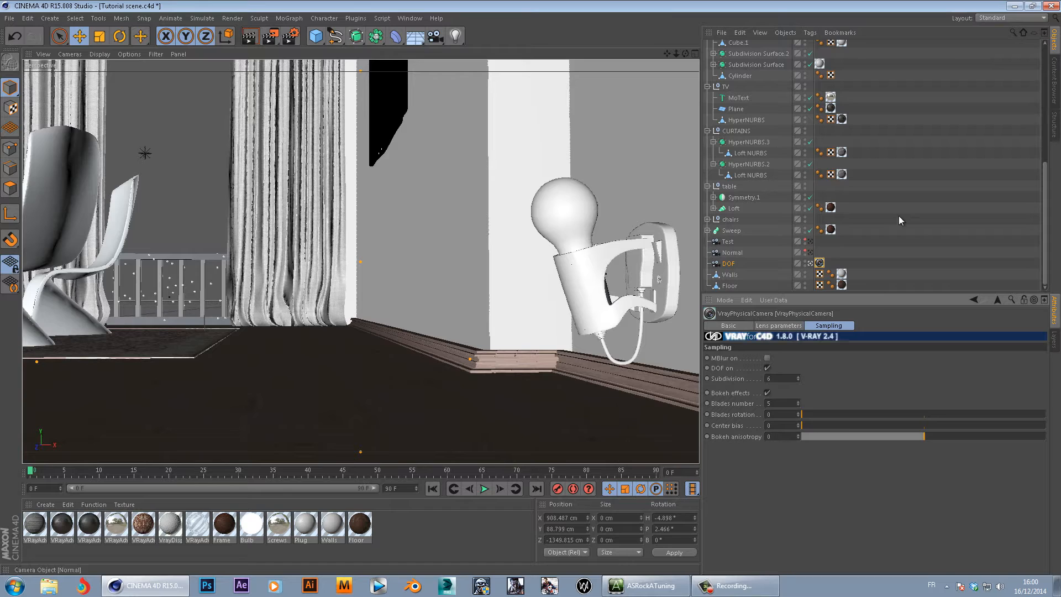
- Find the cloner with the small spheres by the balcony and inspect the texture tag assigned to it
{"action": "left_click", "coordinate": [912, 200]}
{"action": "left_click_drag", "start_coordinate": [275, 36], "coordinate": [346, 58]}
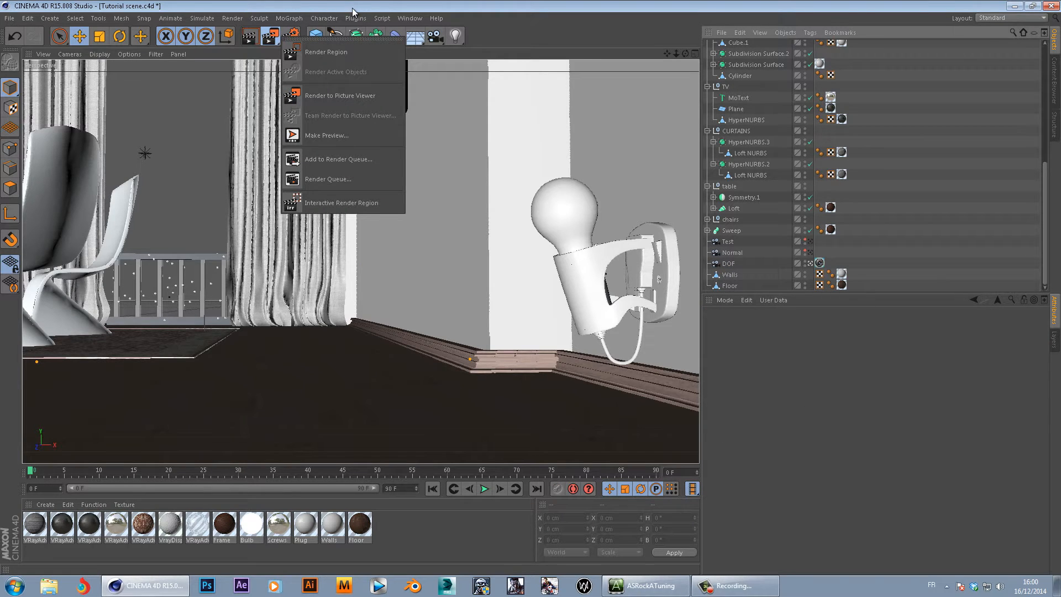
{"action": "scroll", "coordinate": [920, 135], "scroll_direction": "up", "scroll_amount": 5}
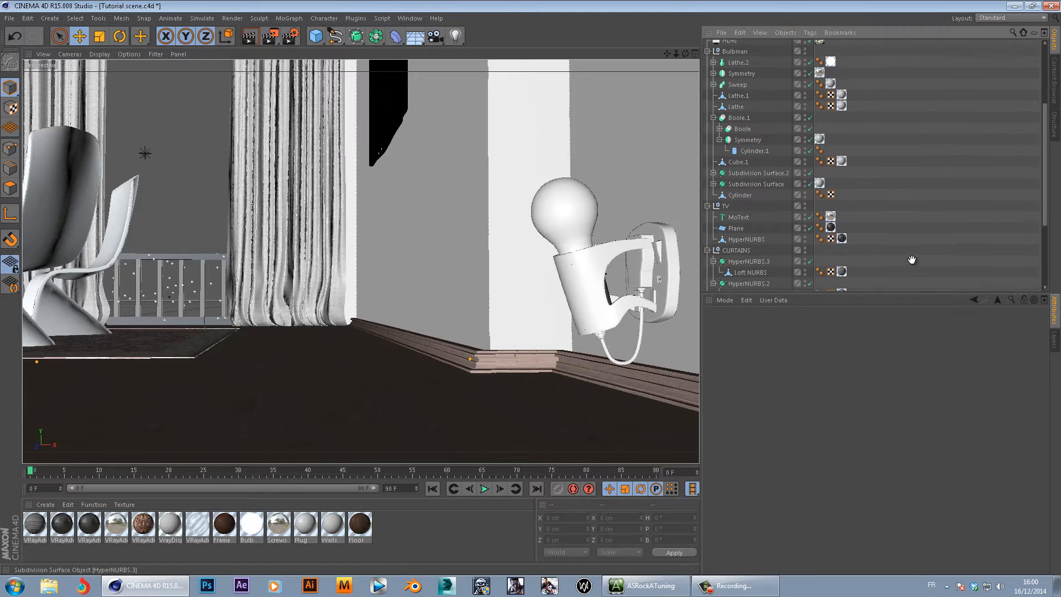
{"action": "scroll", "coordinate": [907, 139], "scroll_direction": "up", "scroll_amount": 2}
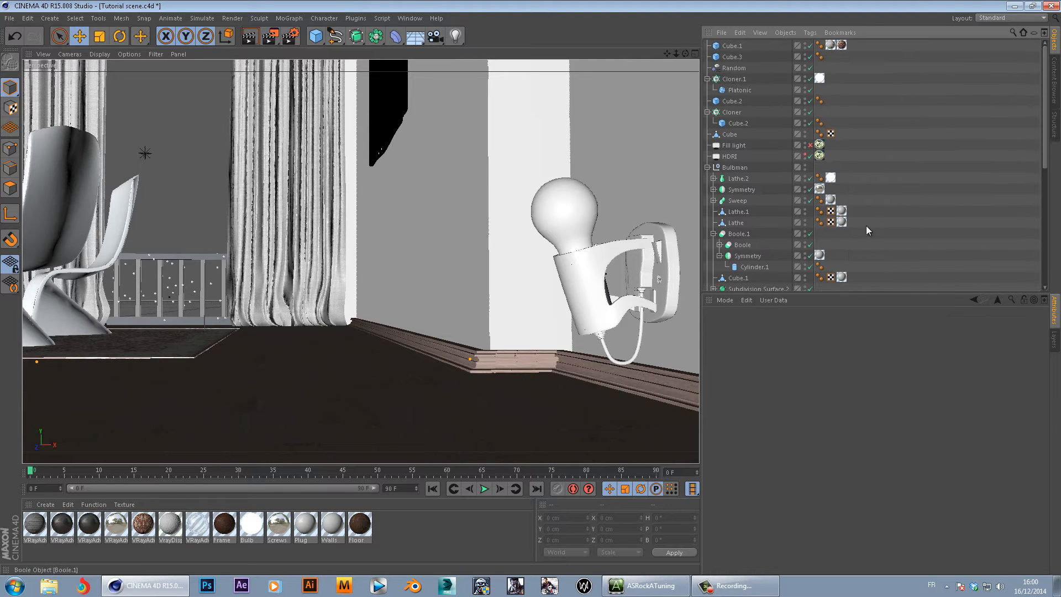
{"action": "left_click", "coordinate": [171, 282]}
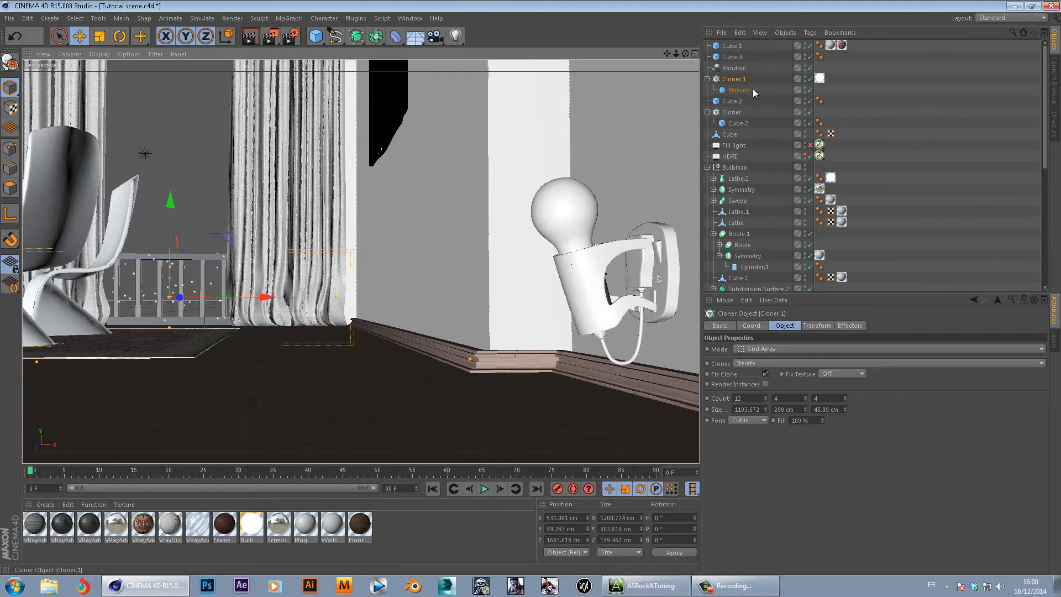
{"action": "left_click", "coordinate": [835, 81]}
{"action": "left_click", "coordinate": [820, 79]}
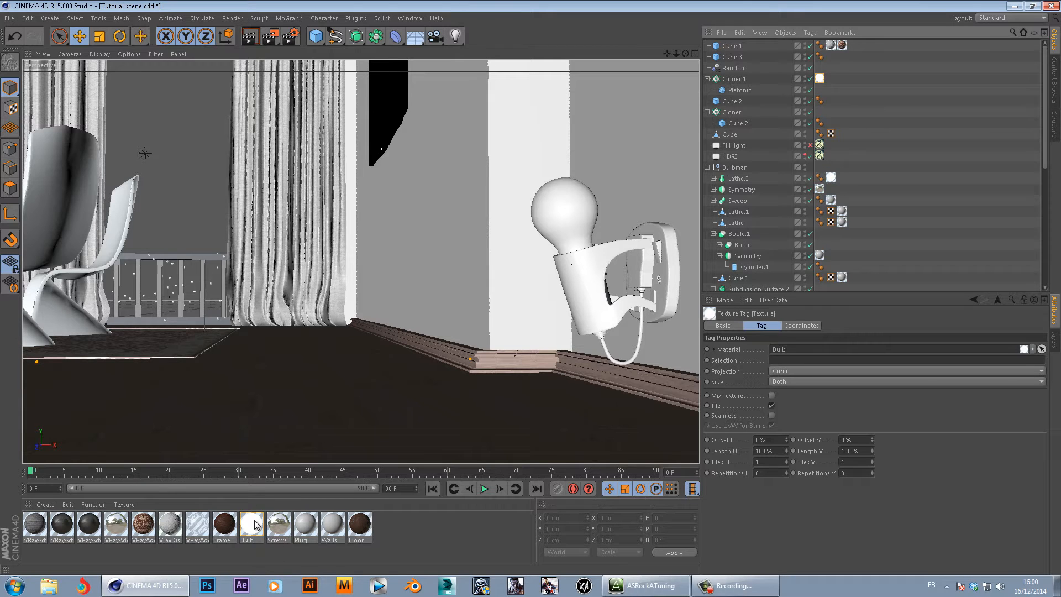
- Duplicate the Bulb material as Bokeh spheres and assign the copy to the texture tag of Cloner.1
{"action": "left_click_drag", "start_coordinate": [256, 524], "coordinate": [269, 524], "text": "ctrl"}
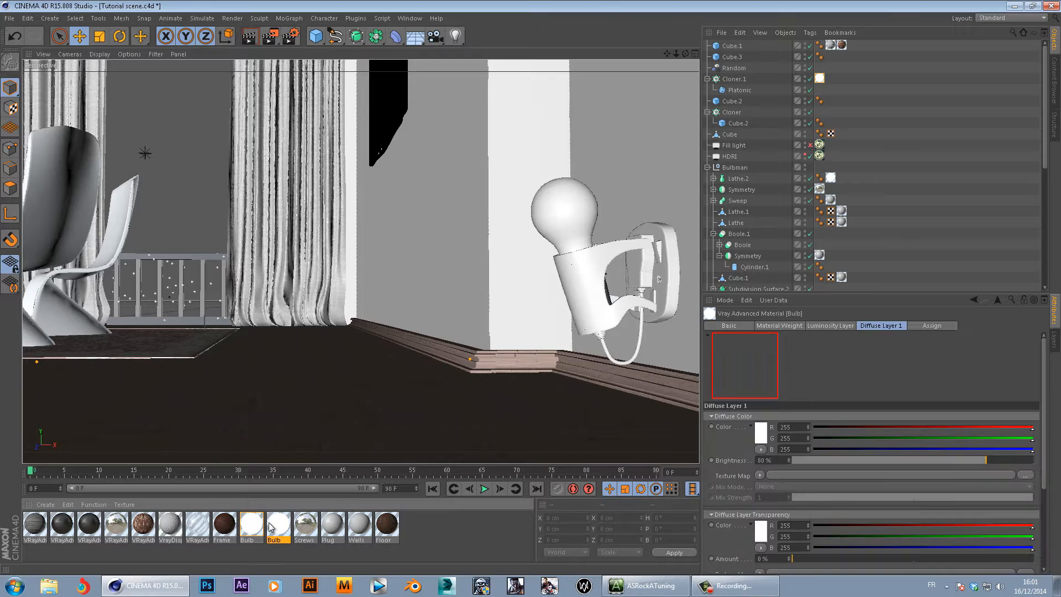
{"action": "double_click", "coordinate": [276, 540]}
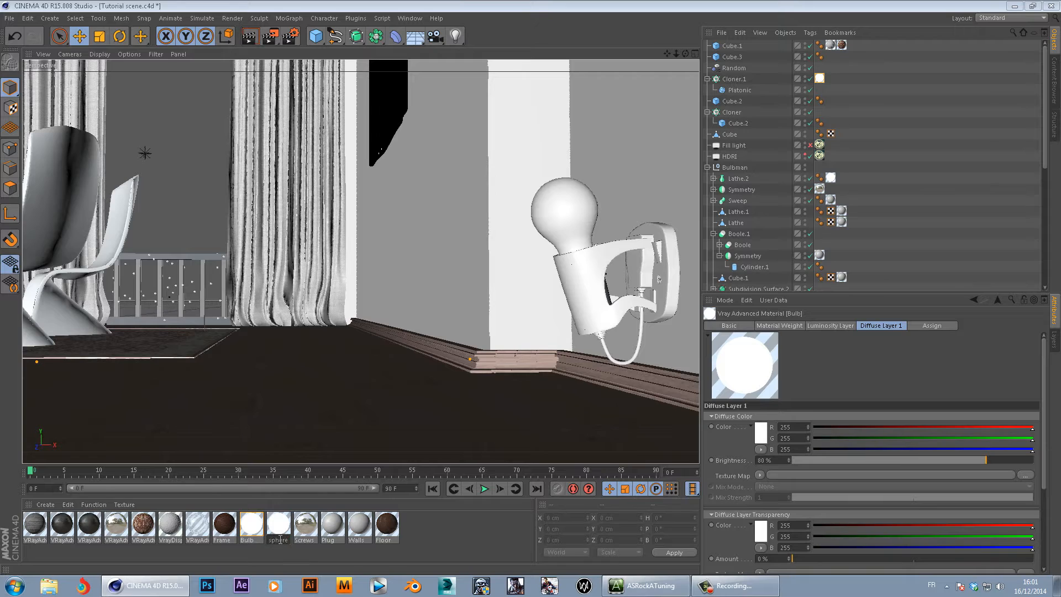
{"action": "key", "text": "Return"}
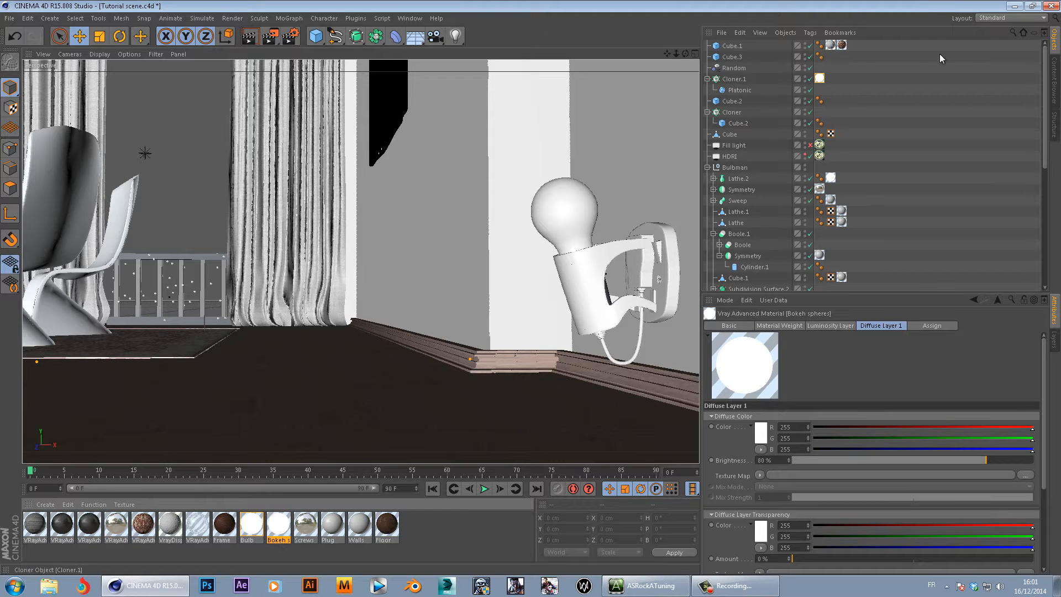
{"action": "left_click", "coordinate": [738, 80]}
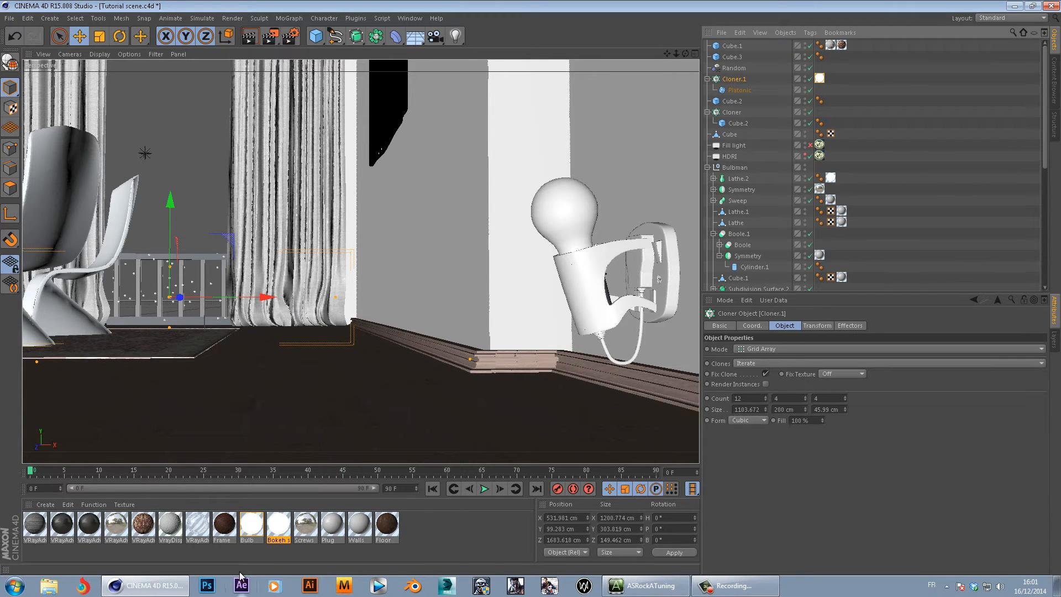
{"action": "left_click_drag", "start_coordinate": [279, 527], "coordinate": [820, 79]}
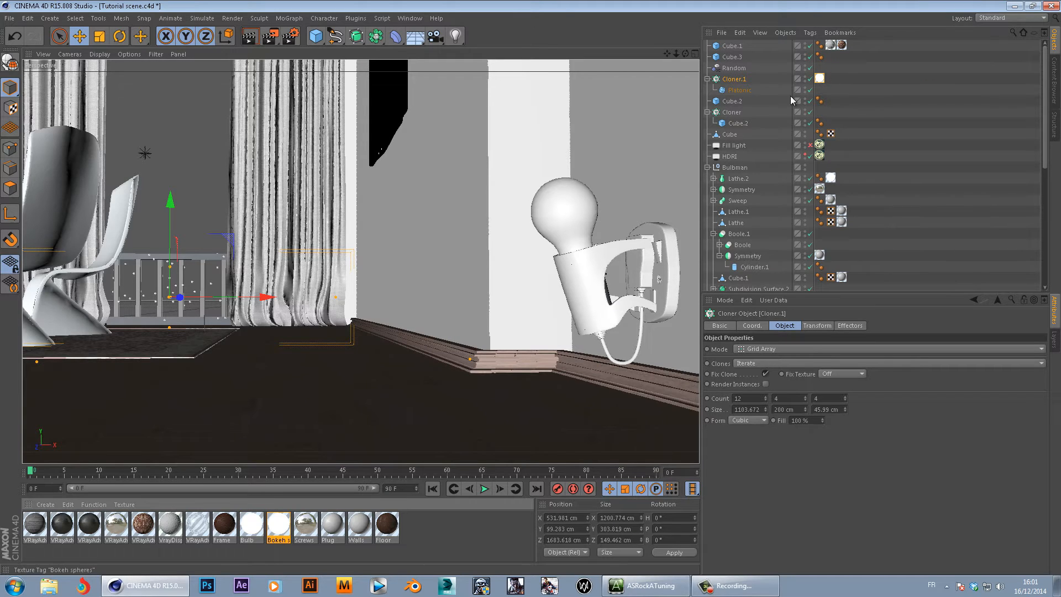
- Set the Luminosity Color amount of the Bokeh spheres material to 300% and save the scene
{"action": "double_click", "coordinate": [279, 525]}
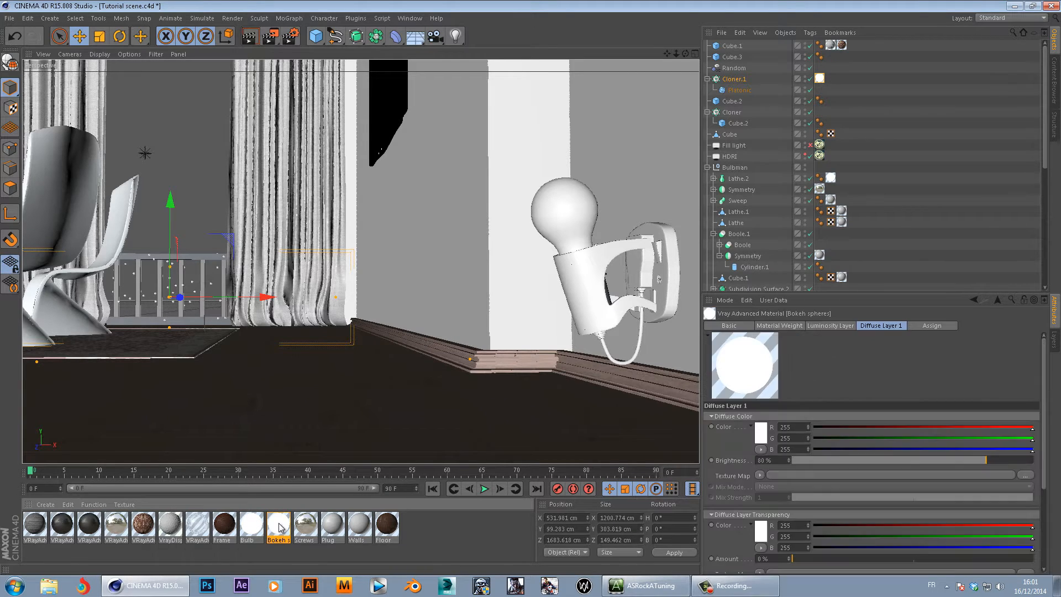
{"action": "left_click", "coordinate": [203, 322]}
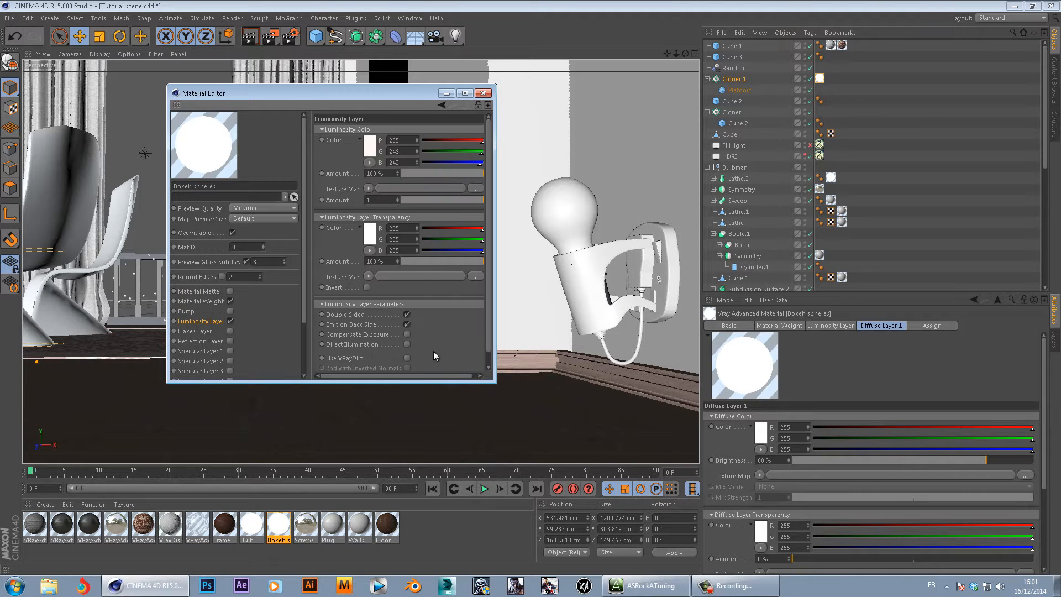
{"action": "left_click_drag", "start_coordinate": [495, 382], "coordinate": [726, 523]}
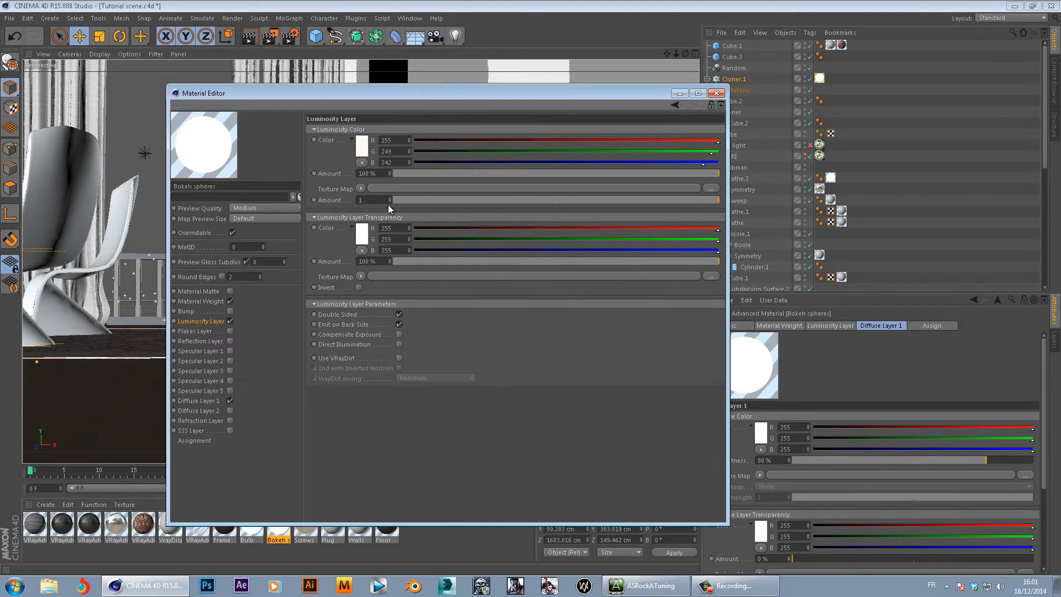
{"action": "left_click", "coordinate": [378, 173]}
{"action": "type", "text": "300"}
{"action": "left_click", "coordinate": [717, 93]}
{"action": "left_click", "coordinate": [9, 18]}
{"action": "left_click", "coordinate": [22, 109]}
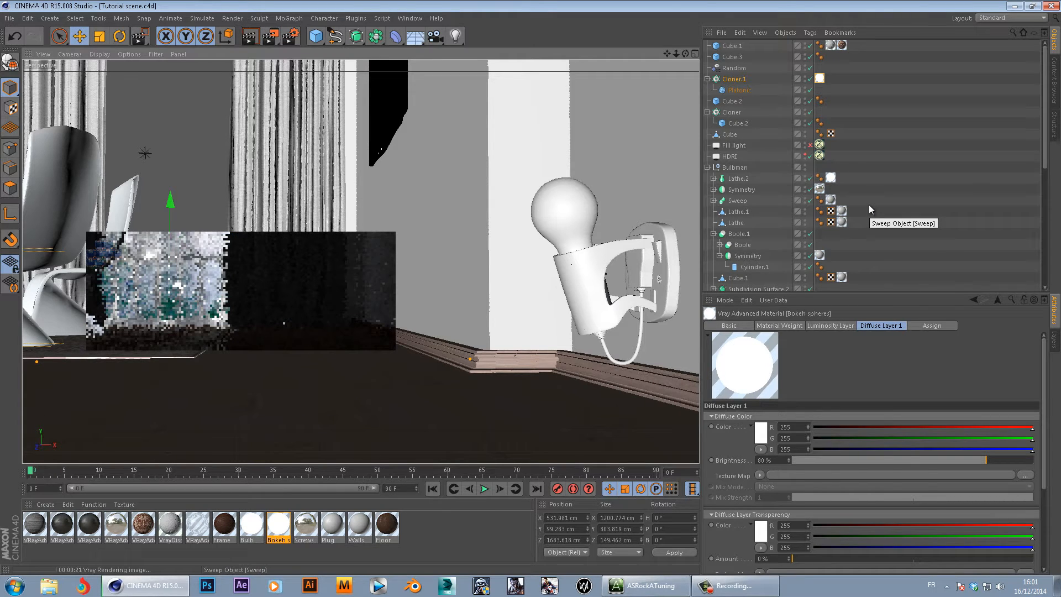
- Inspect the Indirect Illumination preset in the VRay render settings, close them and restart the test render
{"action": "left_click", "coordinate": [290, 36]}
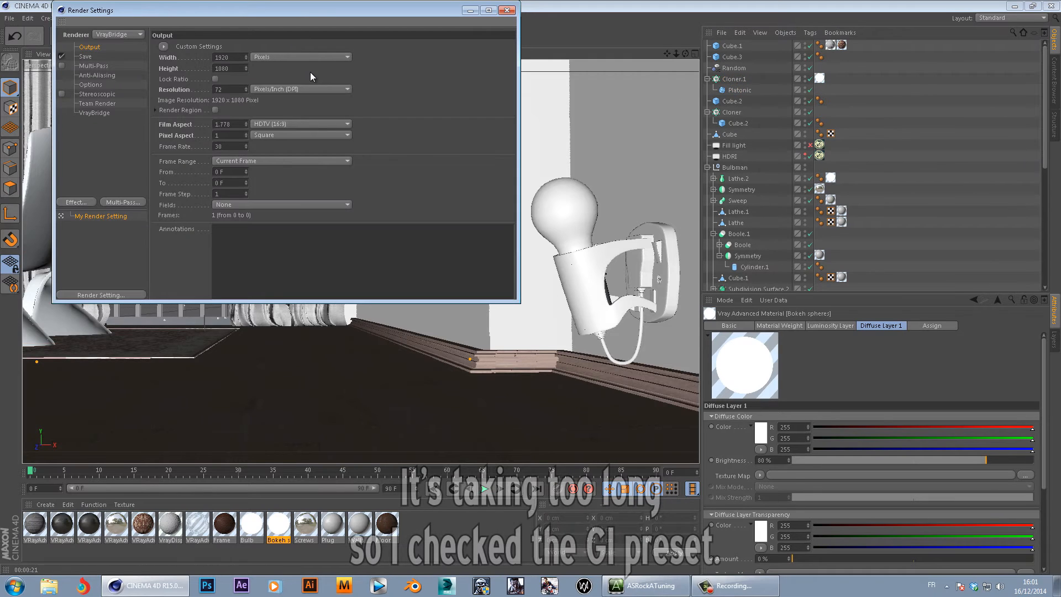
{"action": "left_click", "coordinate": [88, 113]}
{"action": "left_click", "coordinate": [418, 48]}
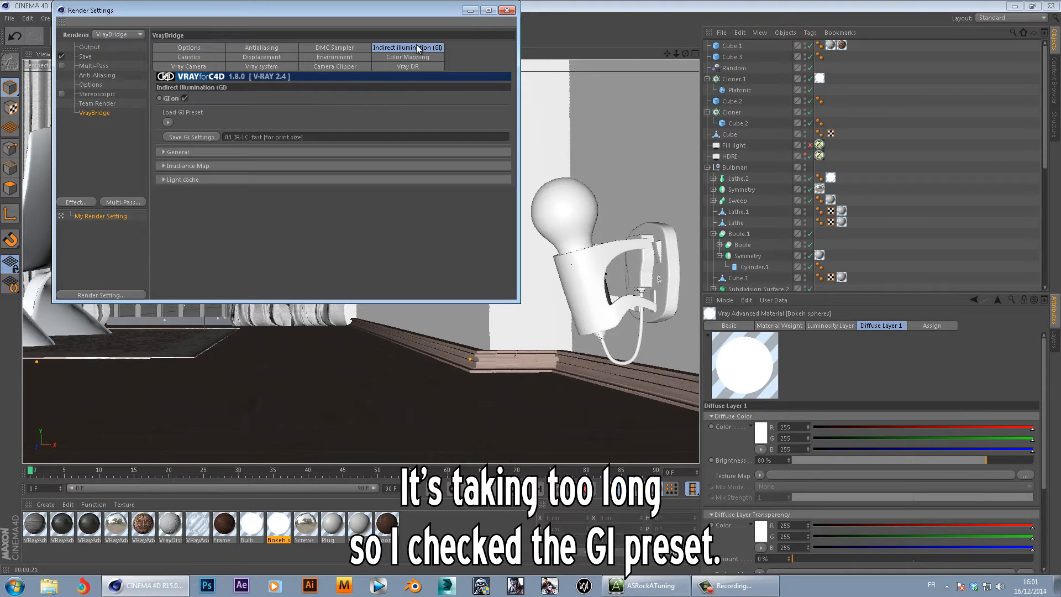
{"action": "left_click", "coordinate": [507, 10]}
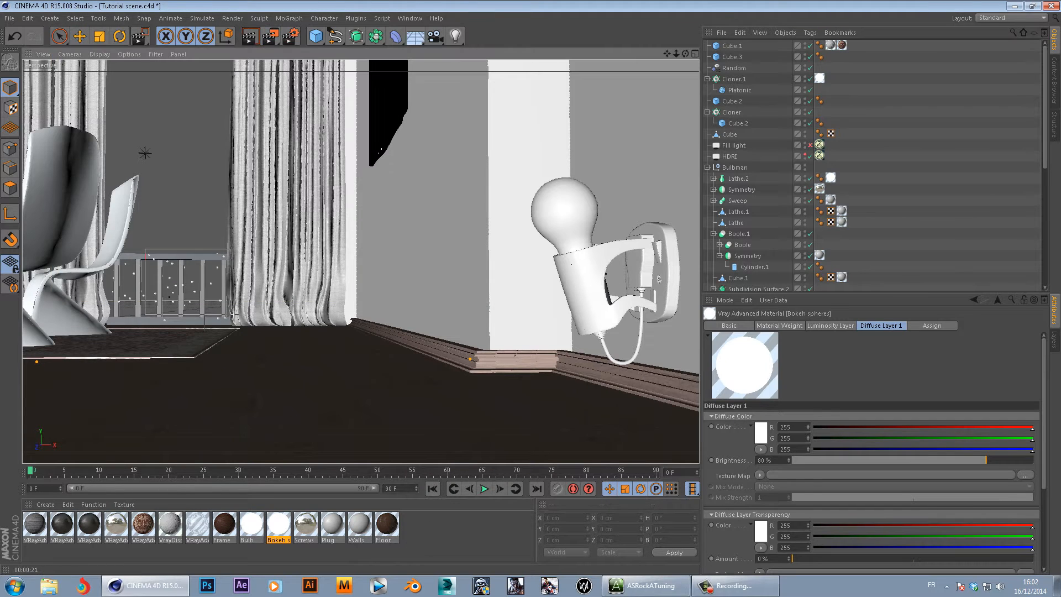
{"action": "key", "text": "e"}
{"action": "key", "text": "ctrl+r"}
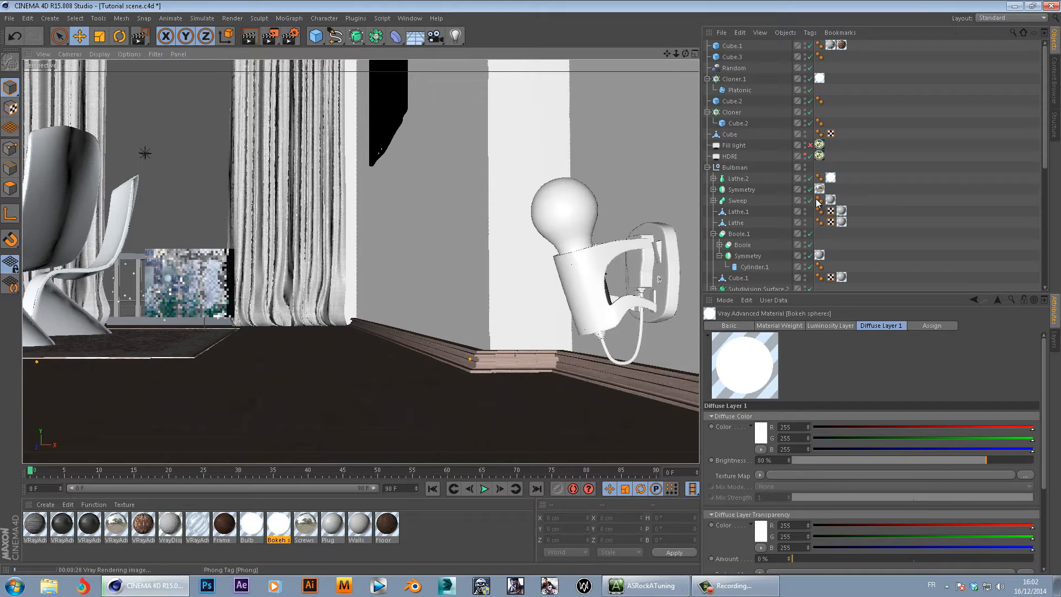
- Set the HDRI dome light's subdivisions to 64 and test-render a region around the balcony railing
{"action": "left_click", "coordinate": [820, 155]}
{"action": "left_click", "coordinate": [784, 325]}
{"action": "double_click", "coordinate": [806, 394]}
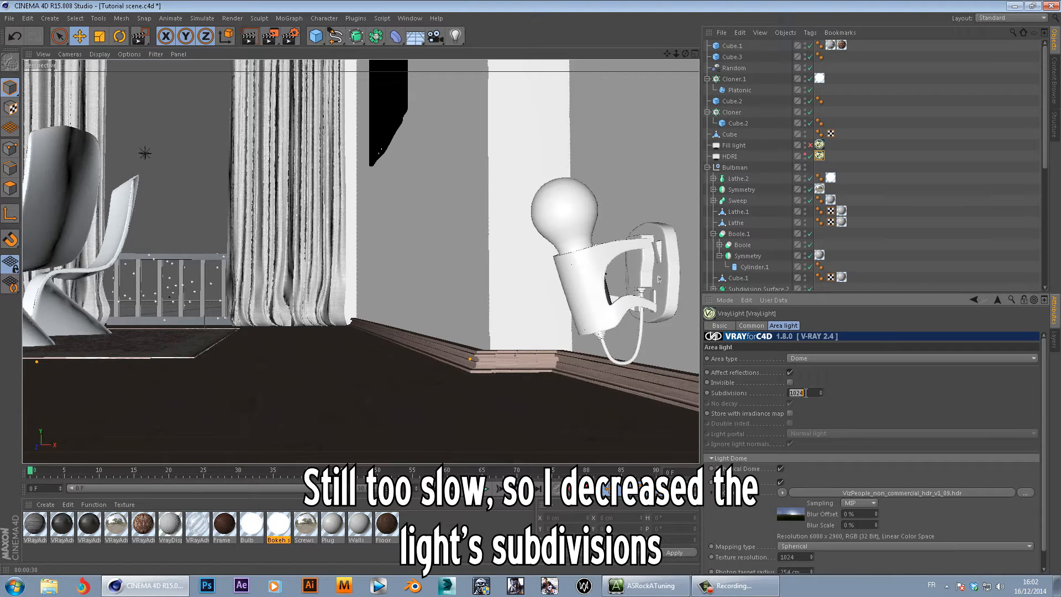
{"action": "type", "text": "64"}
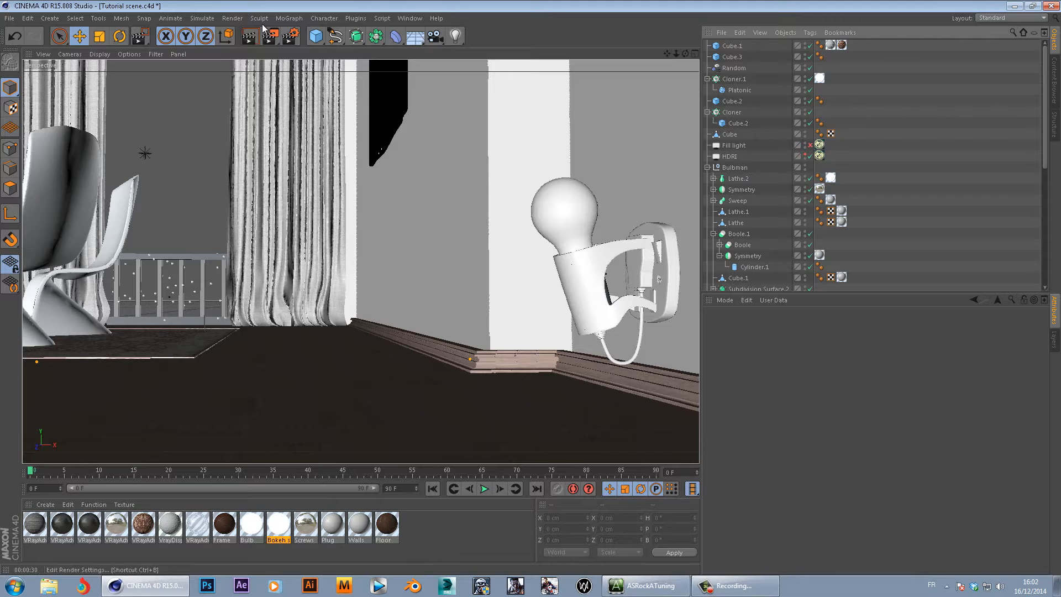
{"action": "left_click_drag", "start_coordinate": [271, 37], "coordinate": [296, 52]}
{"action": "left_click_drag", "start_coordinate": [136, 244], "coordinate": [224, 320]}
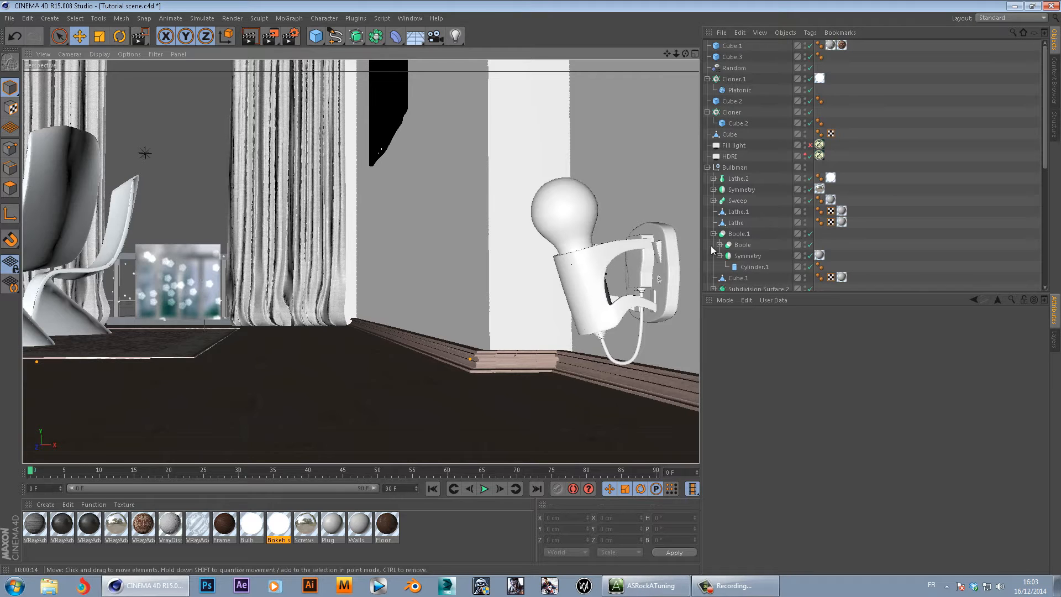
- Set the DOF camera's F-Stop to 0.6 and shutter speed to 350, and test-render a region around the balcony
{"action": "middle_click_drag", "start_coordinate": [854, 259], "coordinate": [860, 166]}
{"action": "scroll", "coordinate": [860, 166], "scroll_direction": "down", "scroll_amount": 5}
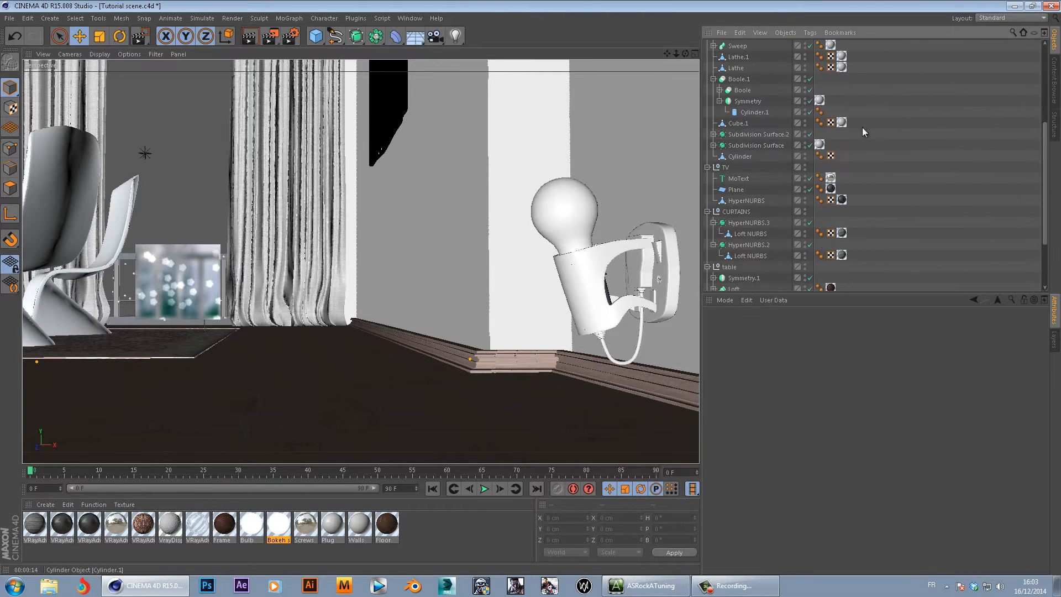
{"action": "left_click", "coordinate": [820, 263]}
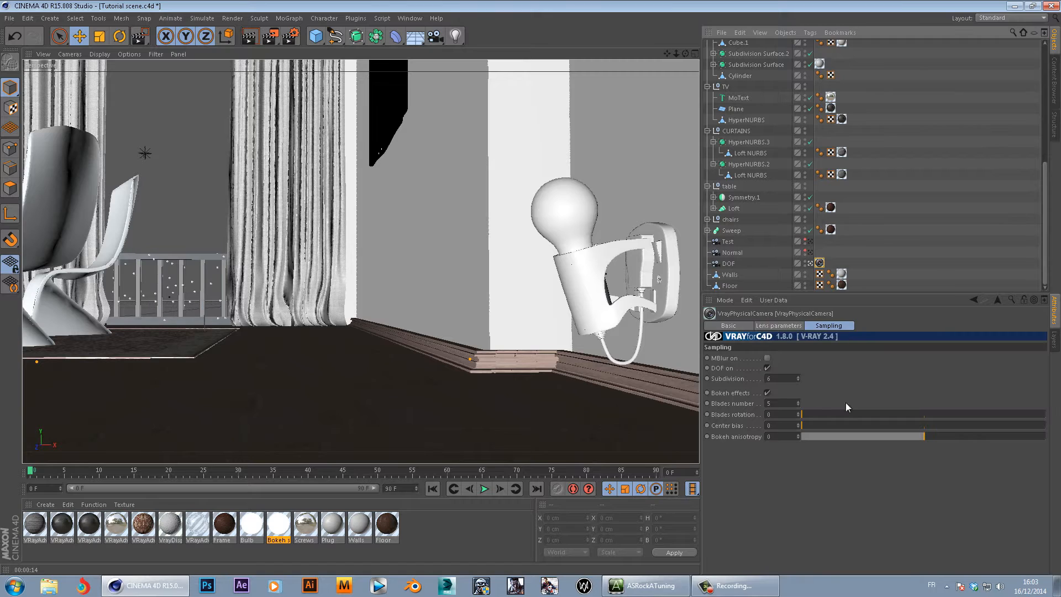
{"action": "left_click", "coordinate": [778, 326]}
{"action": "scroll", "coordinate": [841, 542], "scroll_direction": "down", "scroll_amount": 3}
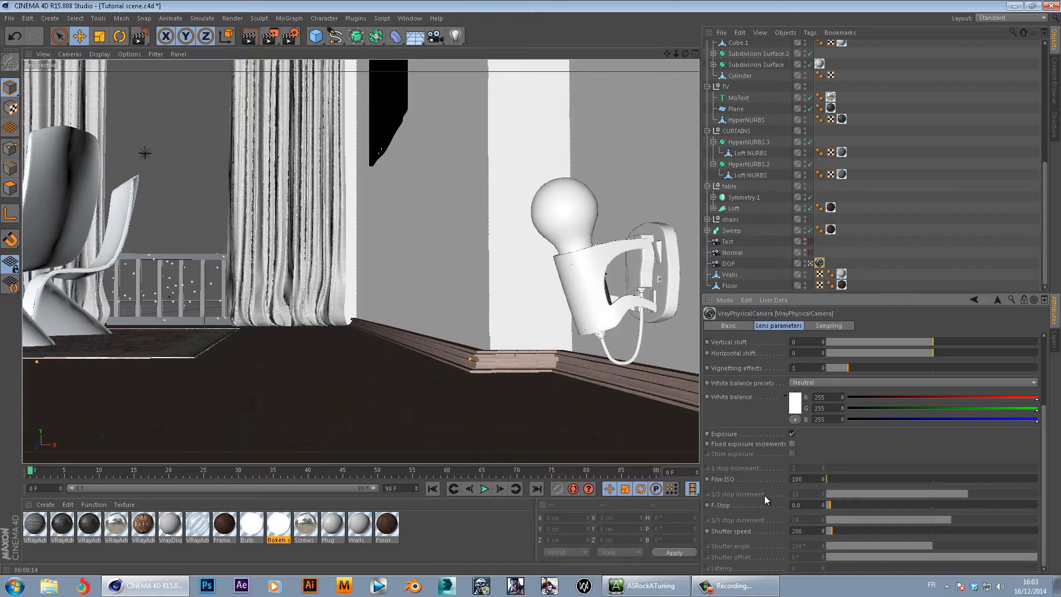
{"action": "double_click", "coordinate": [809, 505]}
{"action": "type", "text": "0.6"}
{"action": "key", "text": "Return"}
{"action": "double_click", "coordinate": [819, 530]}
{"action": "type", "text": "350"}
{"action": "key", "text": "Return"}
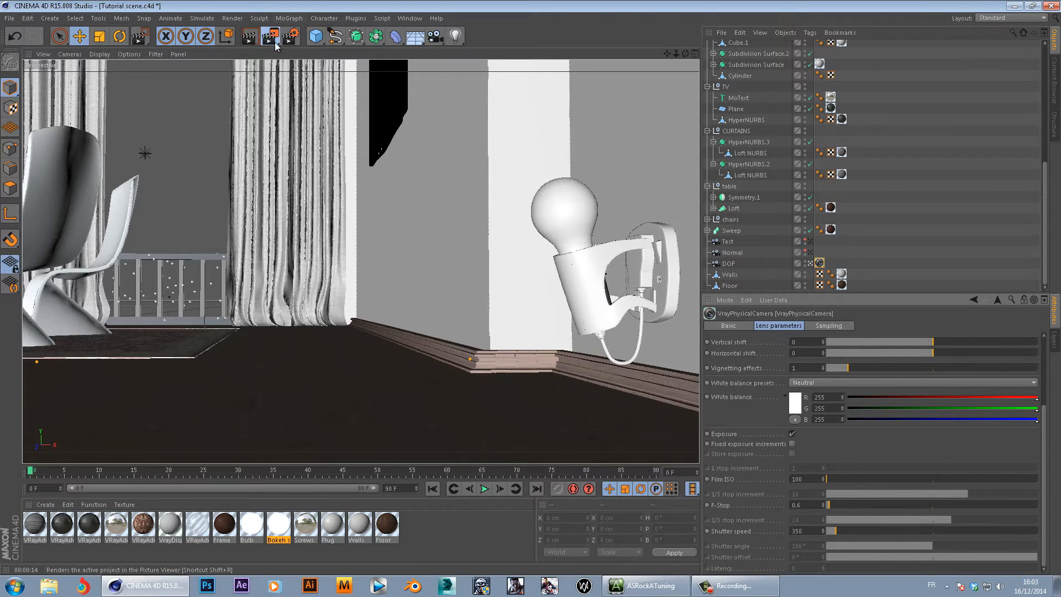
{"action": "left_click_drag", "start_coordinate": [350, 244], "coordinate": [115, 348]}
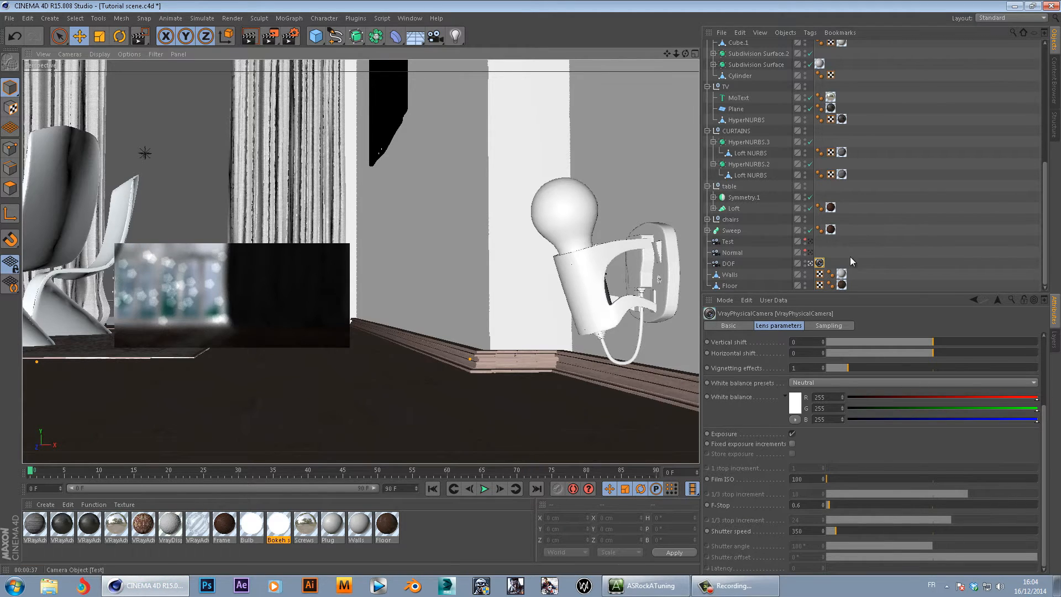
- Set the DOF camera's bokeh Blades number to 15 and test-render the balcony region again
{"action": "left_click", "coordinate": [835, 326]}
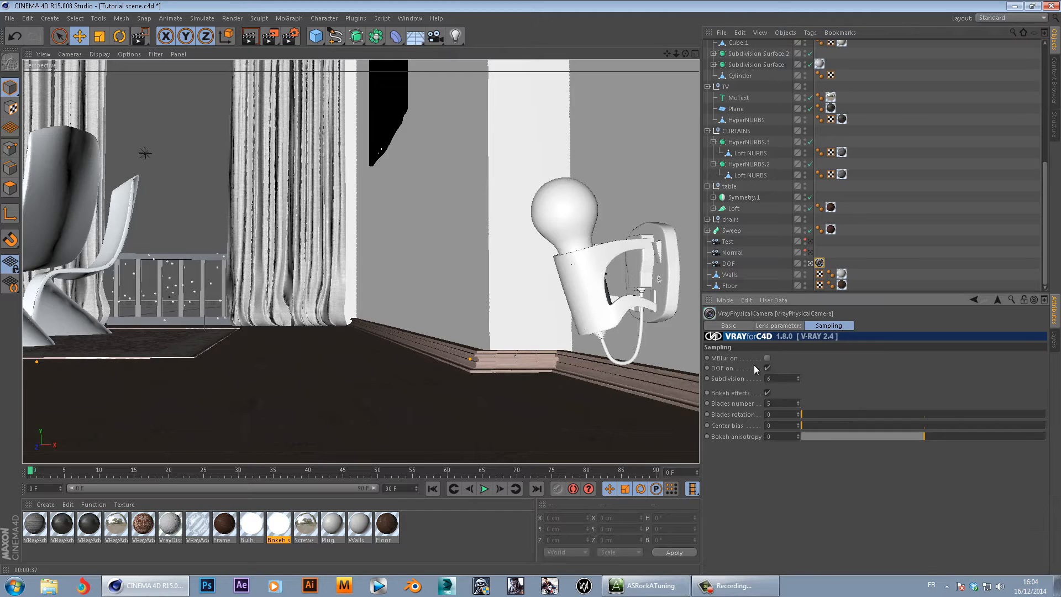
{"action": "left_click", "coordinate": [792, 399]}
{"action": "type", "text": "15"}
{"action": "left_click_drag", "start_coordinate": [271, 37], "coordinate": [310, 52]}
{"action": "left_click_drag", "start_coordinate": [137, 246], "coordinate": [224, 320]}
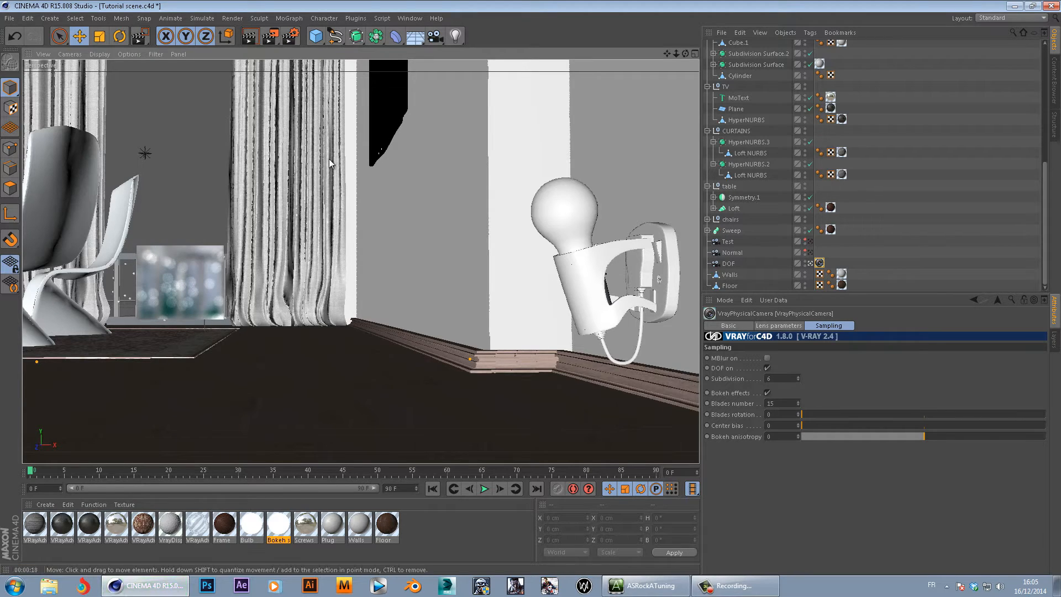
- Save the scene and render the full camera view in the viewport
{"action": "left_click", "coordinate": [11, 19]}
{"action": "left_click", "coordinate": [34, 108]}
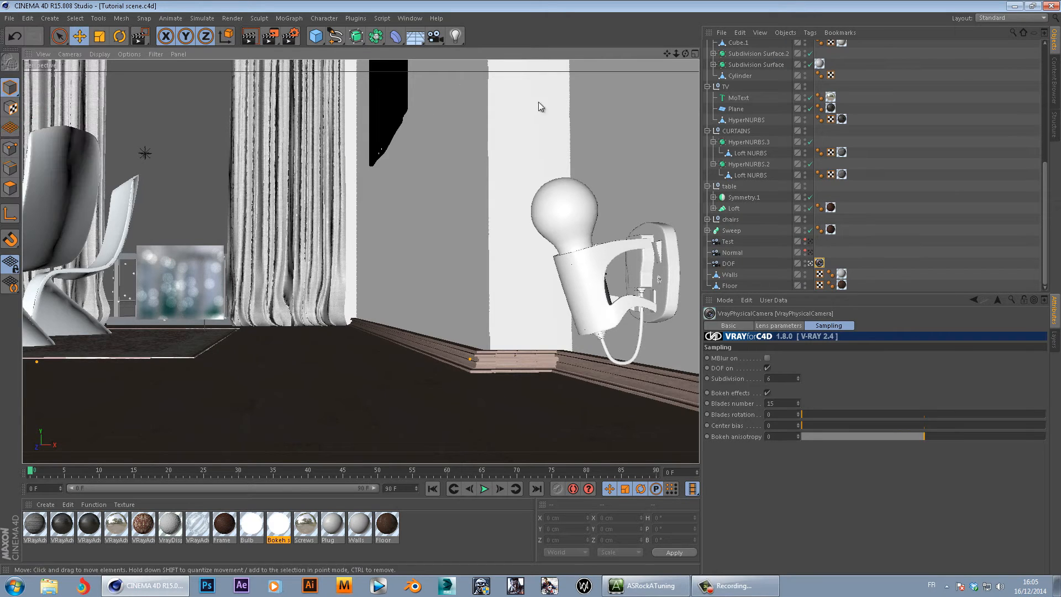
{"action": "left_click", "coordinate": [251, 37]}
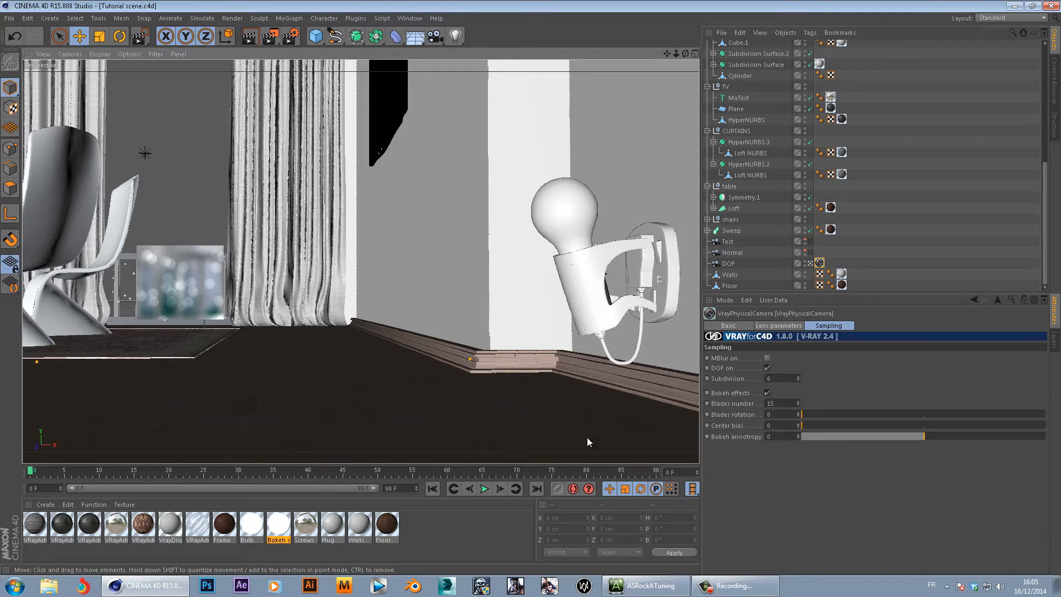
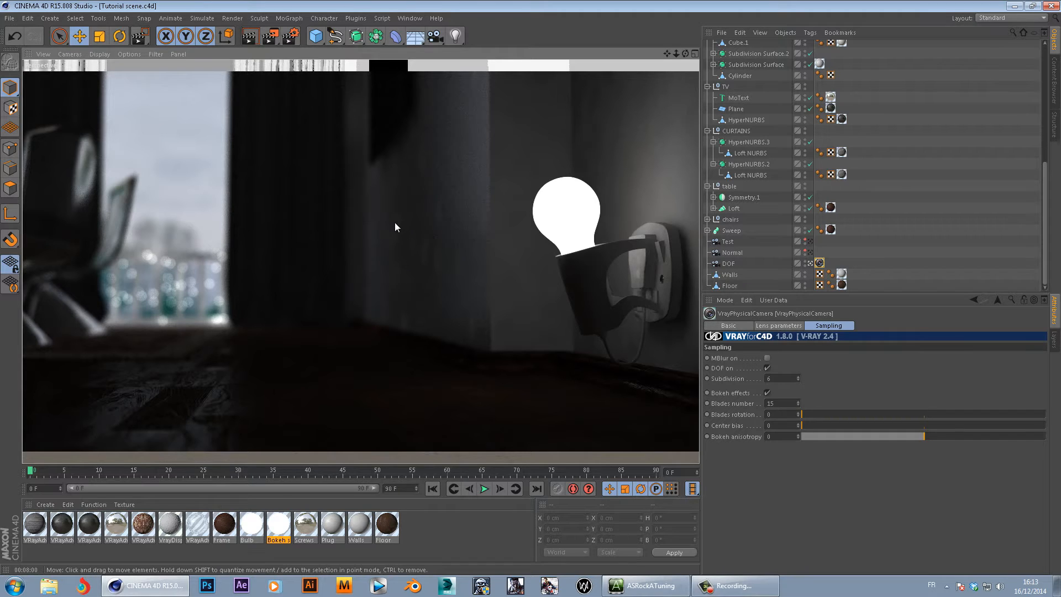
{"action": "left_click", "coordinate": [281, 38]}
{"action": "left_click", "coordinate": [675, 113]}
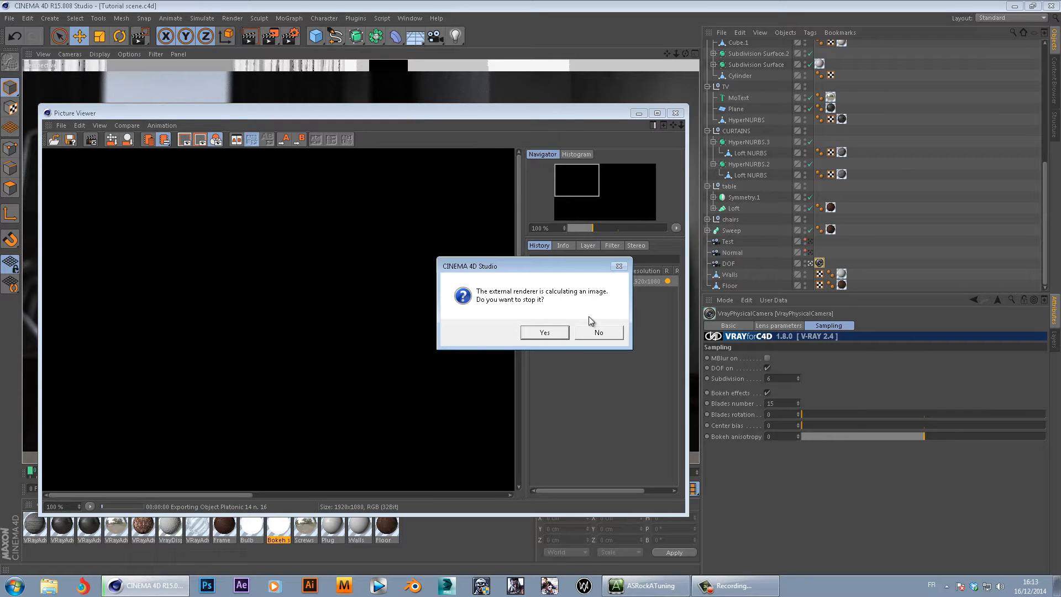
{"action": "left_click", "coordinate": [568, 339]}
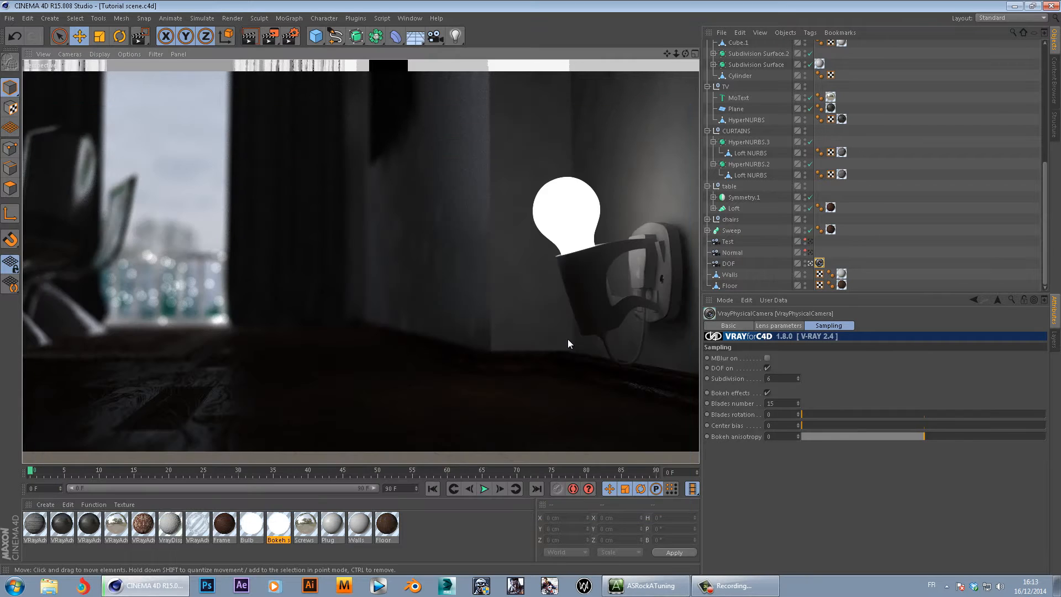
- Load the GI preset 02B_Bruteforce_Pathtracing medium [BRLC] in the VRay render settings and close them
{"action": "left_click", "coordinate": [291, 36]}
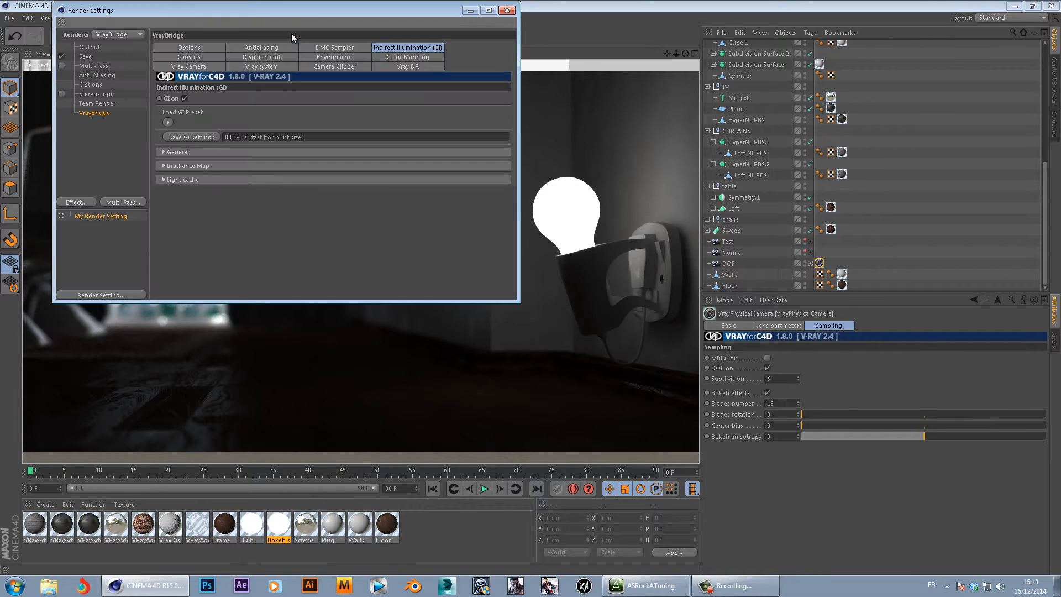
{"action": "left_click", "coordinate": [168, 122]}
{"action": "mouse_move", "coordinate": [246, 133]}
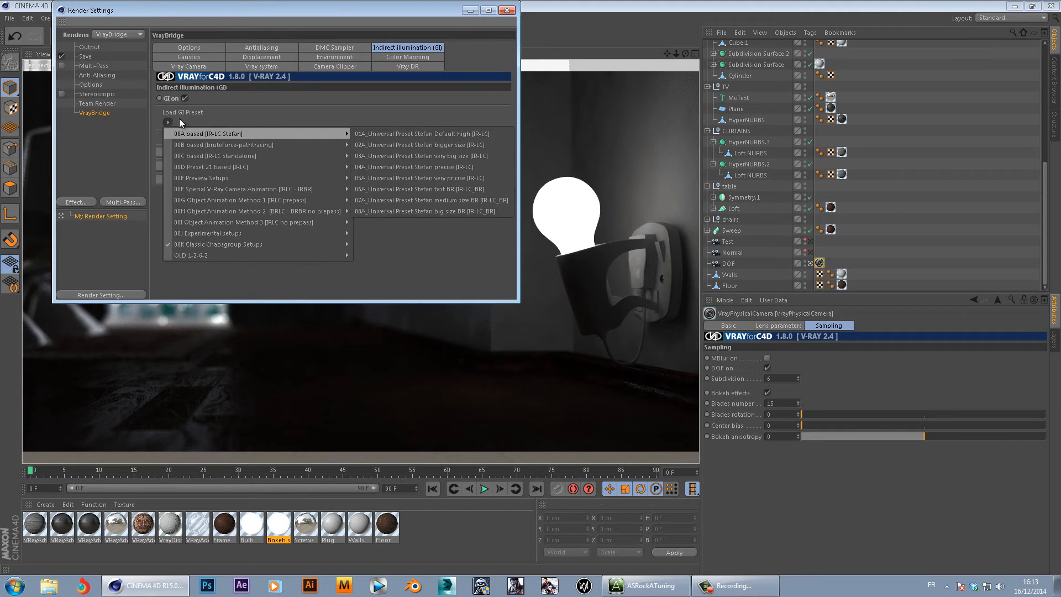
{"action": "mouse_move", "coordinate": [313, 145]}
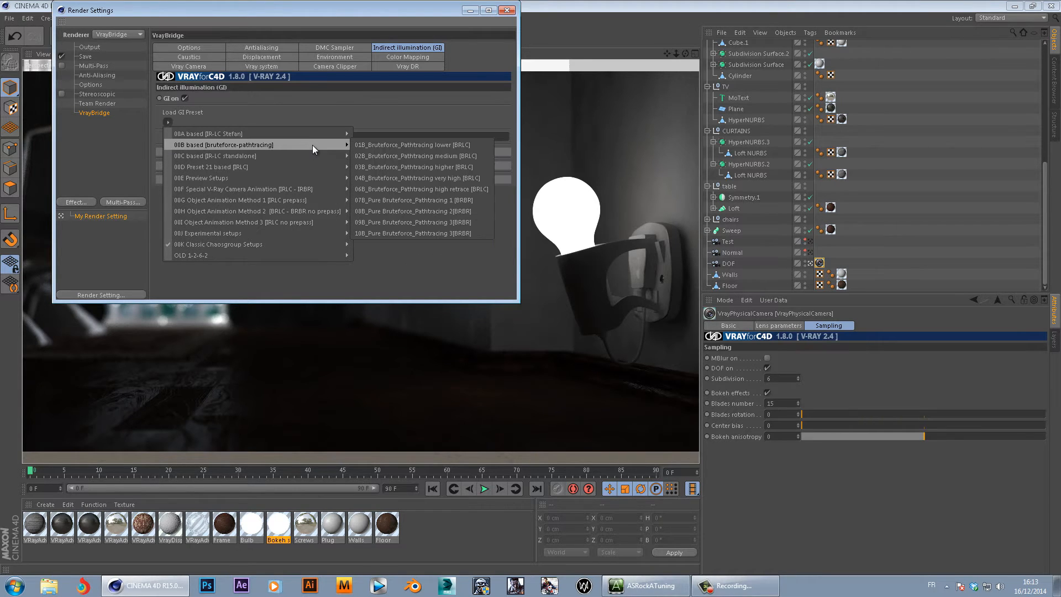
{"action": "left_click", "coordinate": [455, 157]}
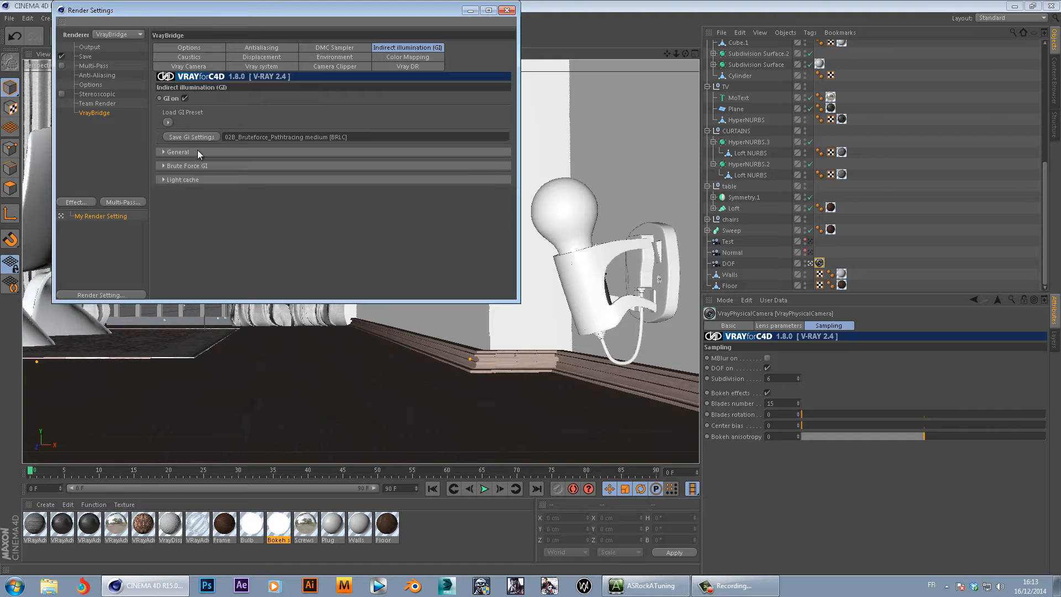
{"action": "left_click", "coordinate": [197, 150]}
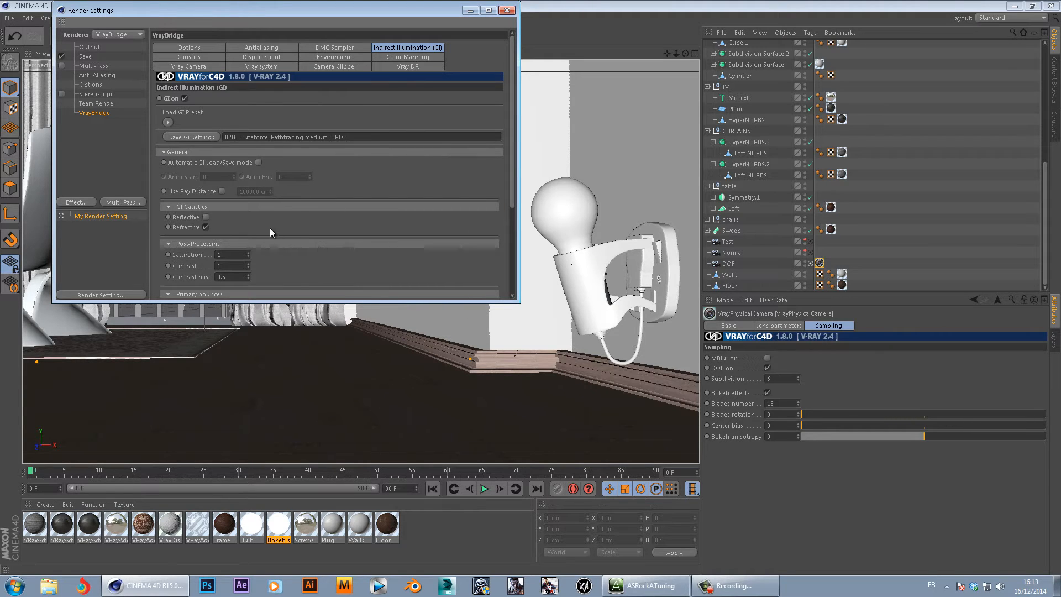
{"action": "left_click", "coordinate": [507, 10]}
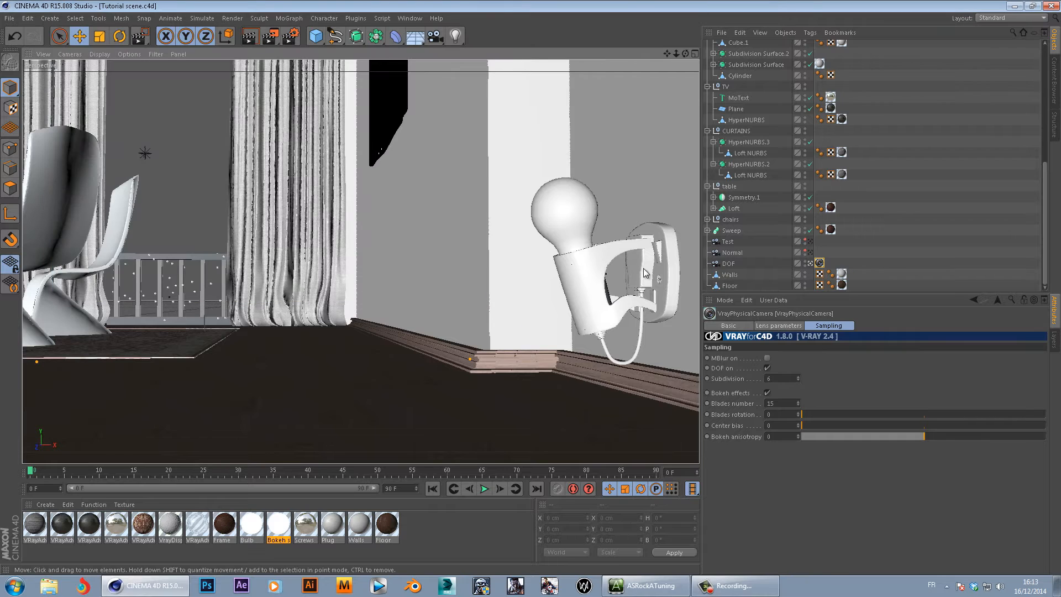
{"action": "left_click", "coordinate": [10, 18]}
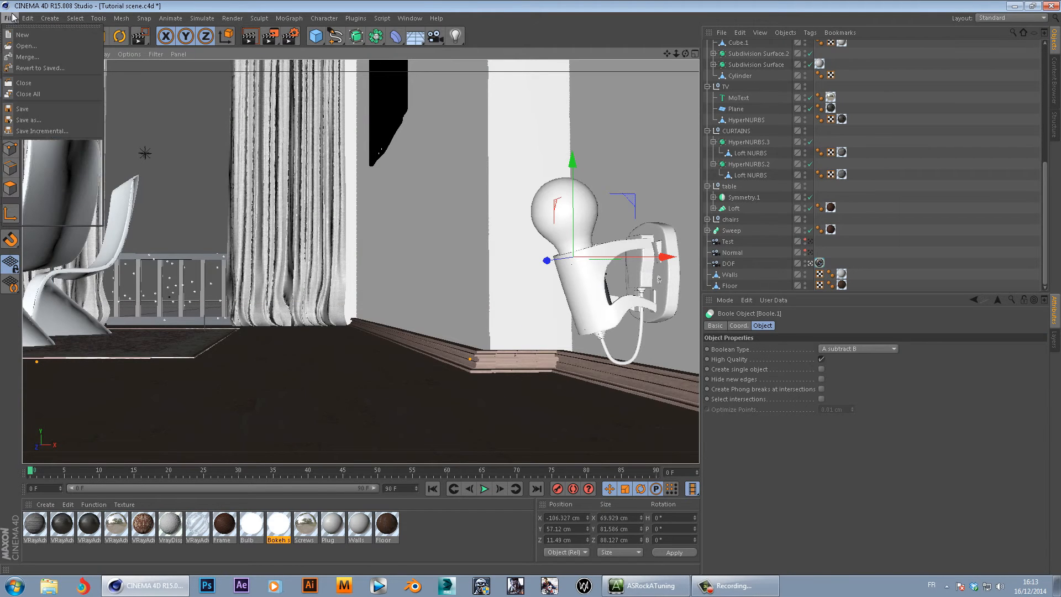
{"action": "left_click", "coordinate": [38, 119]}
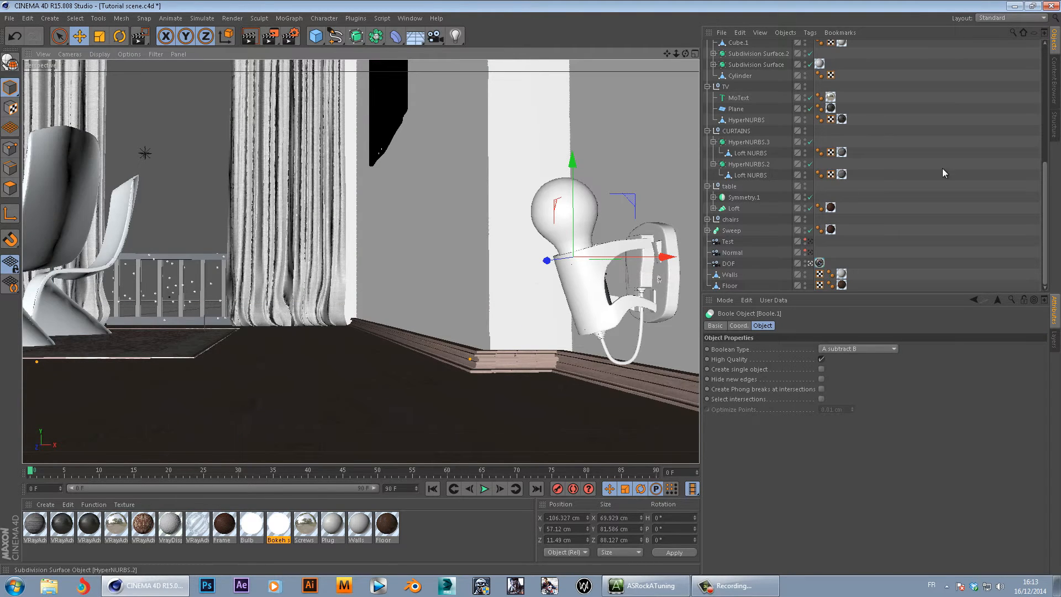
- Leave the DOF camera view, move the Bulbman lamp along X to about 1174 cm toward the wall, and save the scene
{"action": "scroll", "coordinate": [955, 129], "scroll_direction": "down", "scroll_amount": 3}
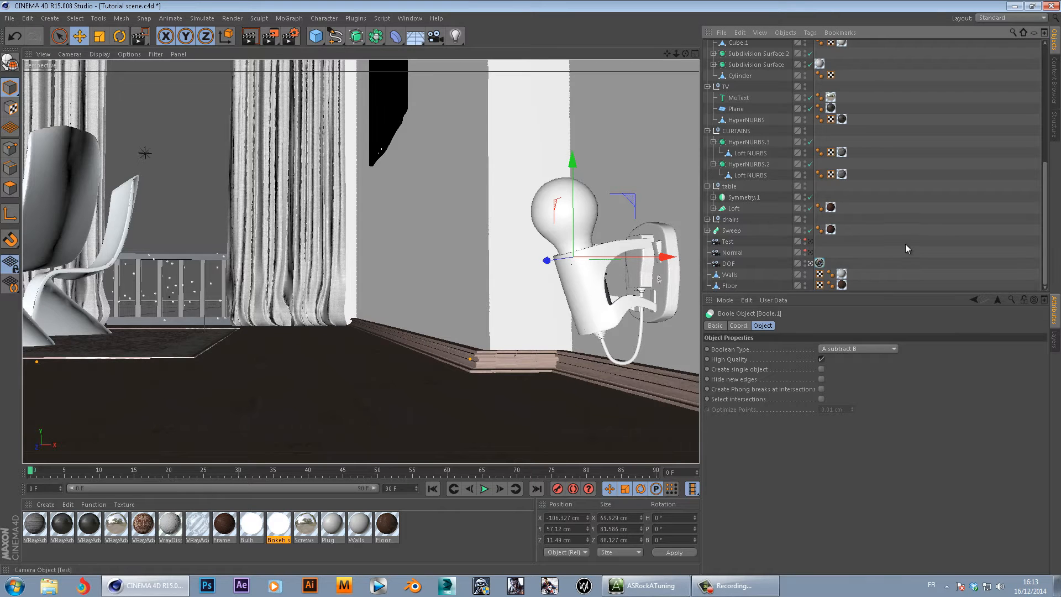
{"action": "scroll", "coordinate": [906, 232], "scroll_direction": "up", "scroll_amount": 5}
{"action": "scroll", "coordinate": [862, 182], "scroll_direction": "up", "scroll_amount": 2}
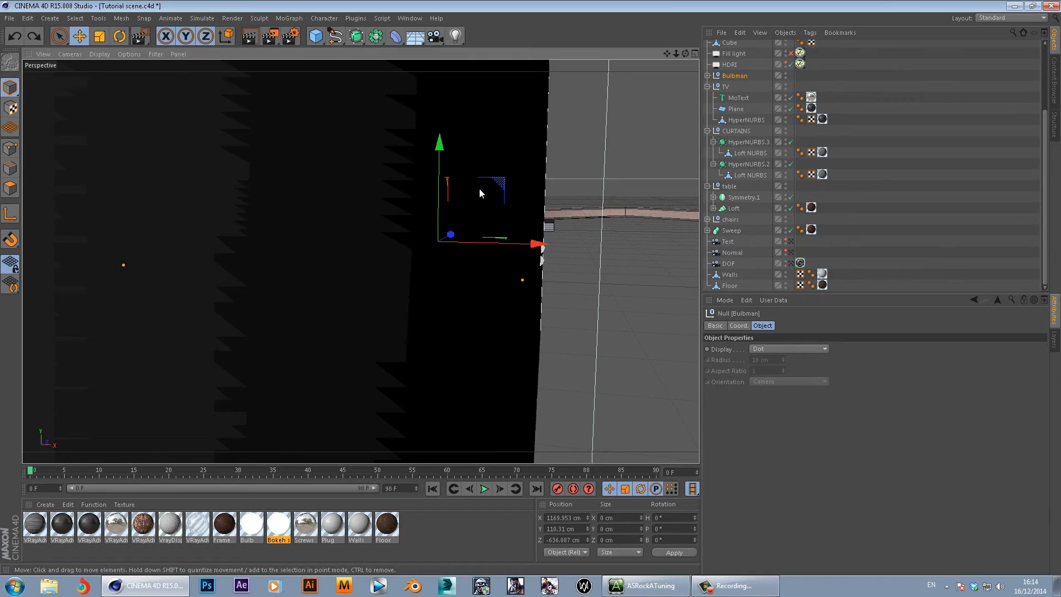
{"action": "left_click_drag", "start_coordinate": [479, 187], "coordinate": [493, 194], "text": "alt"}
{"action": "left_click_drag", "start_coordinate": [533, 247], "coordinate": [539, 249]}
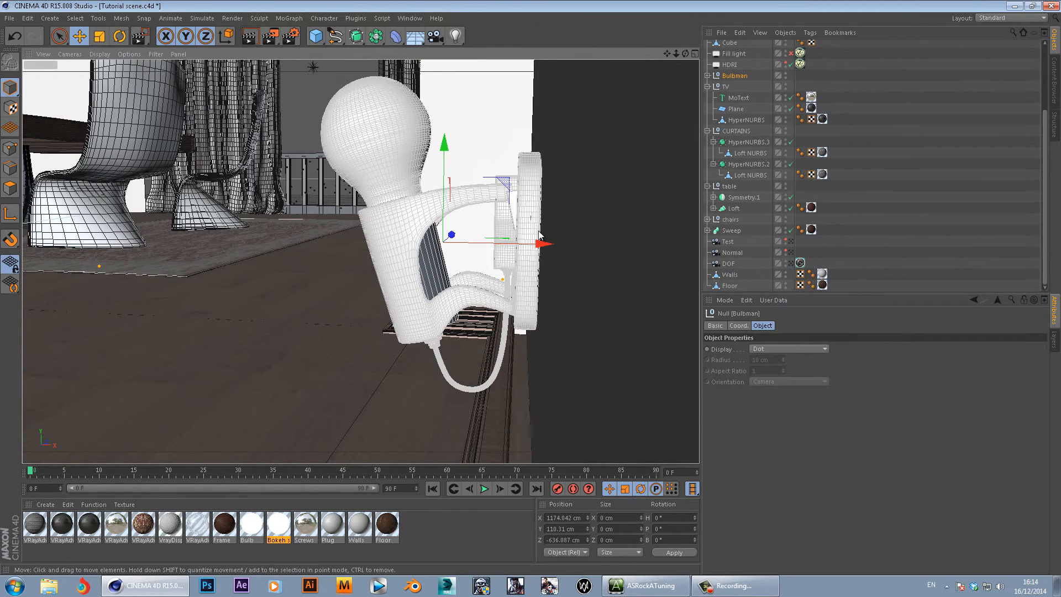
{"action": "scroll", "coordinate": [583, 219], "scroll_direction": "up", "scroll_amount": 6}
{"action": "scroll", "coordinate": [592, 215], "scroll_direction": "down", "scroll_amount": 6}
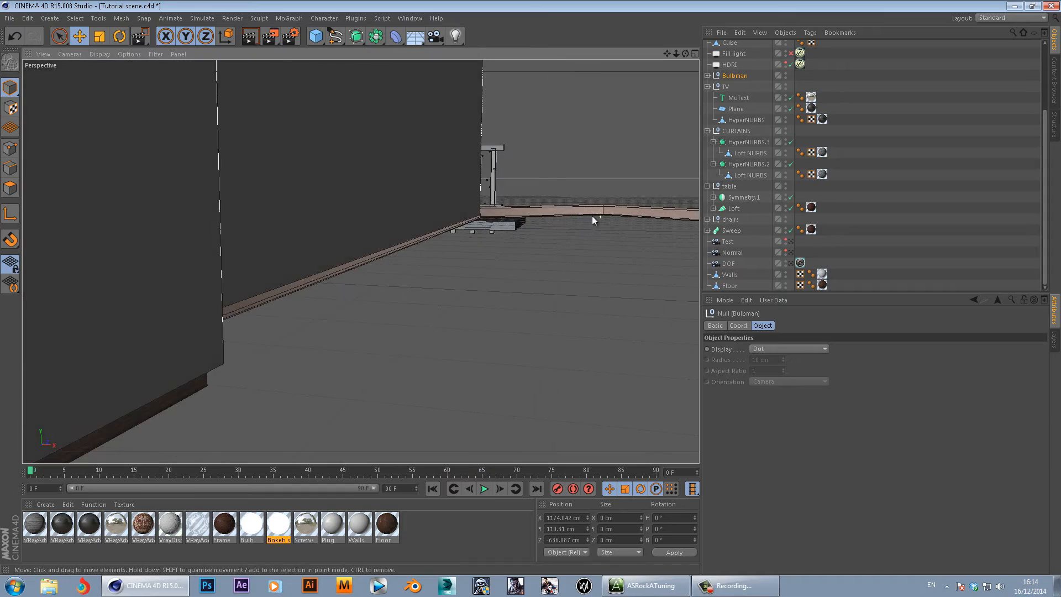
{"action": "scroll", "coordinate": [599, 215], "scroll_direction": "up", "scroll_amount": 9}
{"action": "scroll", "coordinate": [552, 232], "scroll_direction": "down", "scroll_amount": 5}
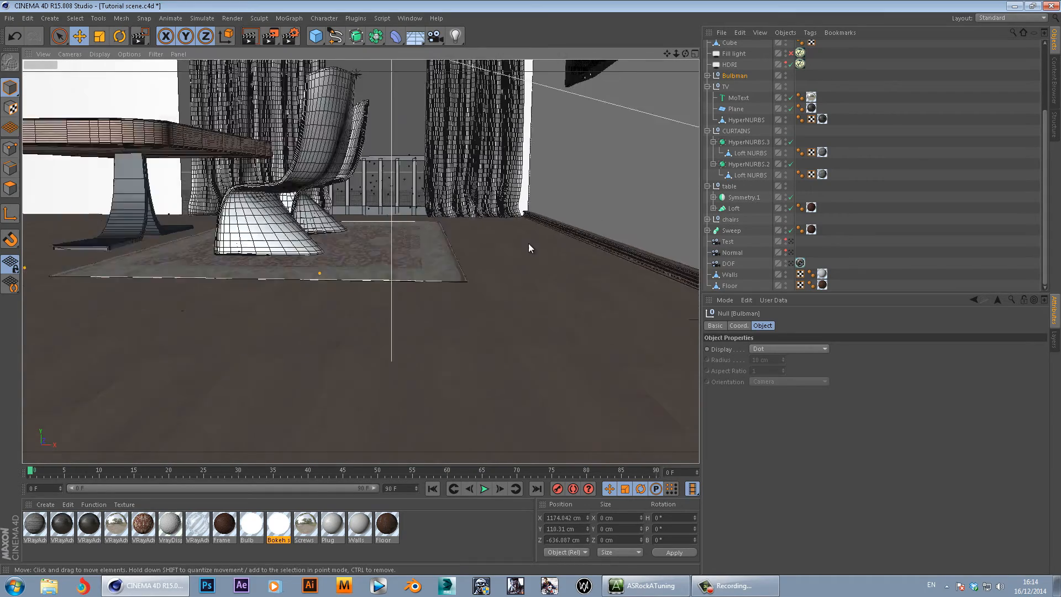
{"action": "left_click", "coordinate": [10, 18]}
{"action": "left_click", "coordinate": [58, 109]}
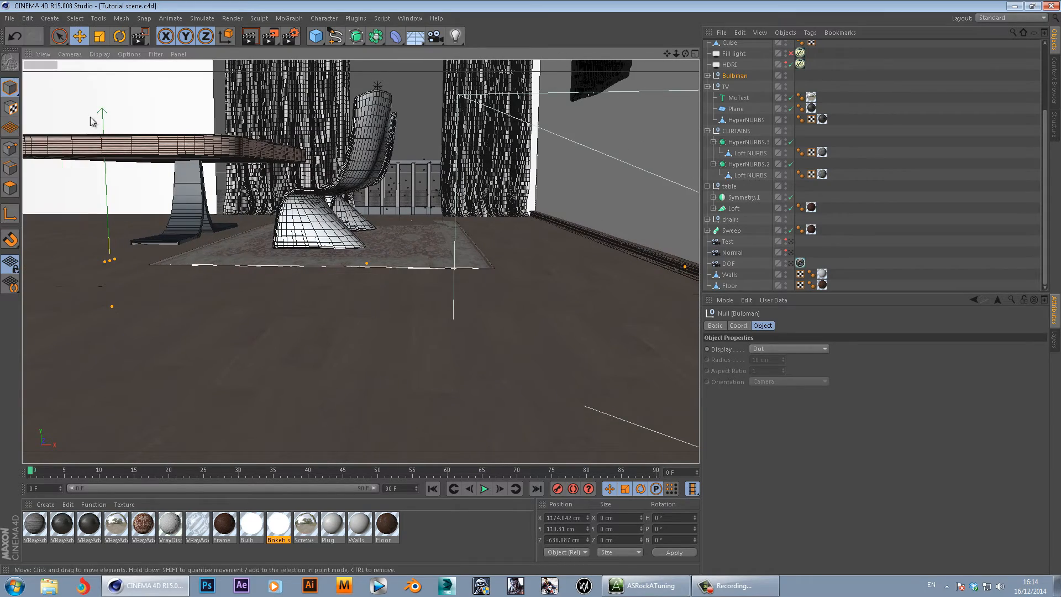
- Browse the GI presets in the VRay render settings and select 02B_Bruteforce_Pathtracing medium [BRLC]
{"action": "scroll", "coordinate": [622, 253], "scroll_direction": "down", "scroll_amount": 4}
{"action": "middle_click_drag", "start_coordinate": [622, 253], "coordinate": [520, 315], "text": "alt"}
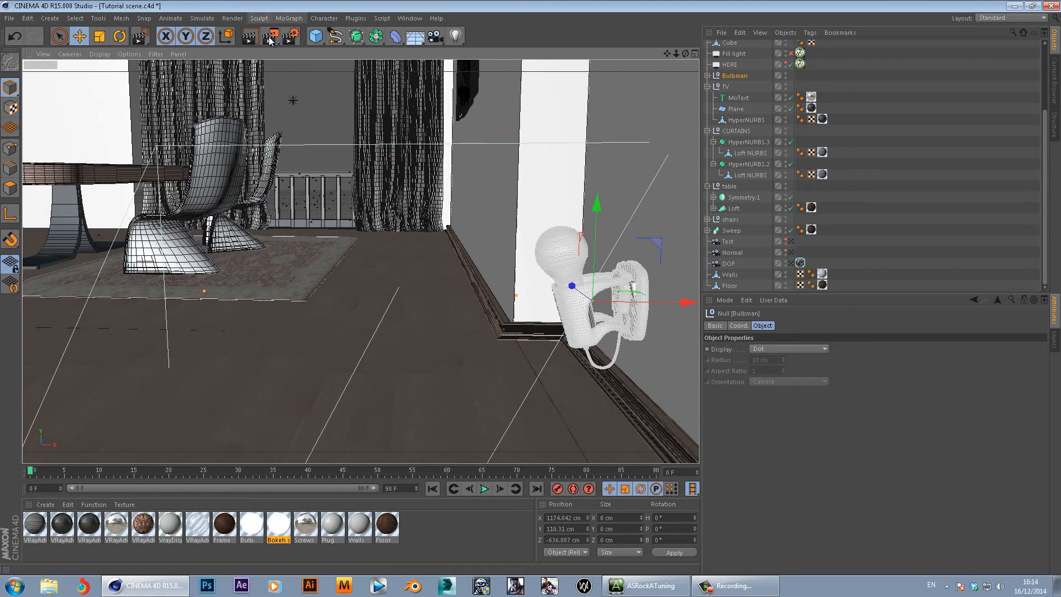
{"action": "left_click", "coordinate": [288, 36]}
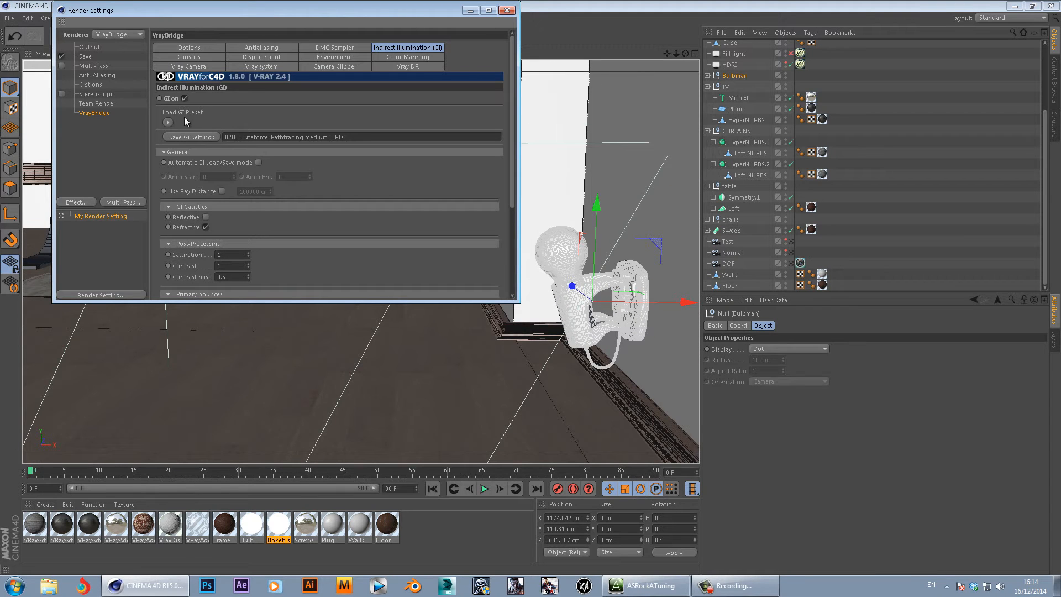
{"action": "left_click", "coordinate": [169, 121]}
{"action": "mouse_move", "coordinate": [277, 244]}
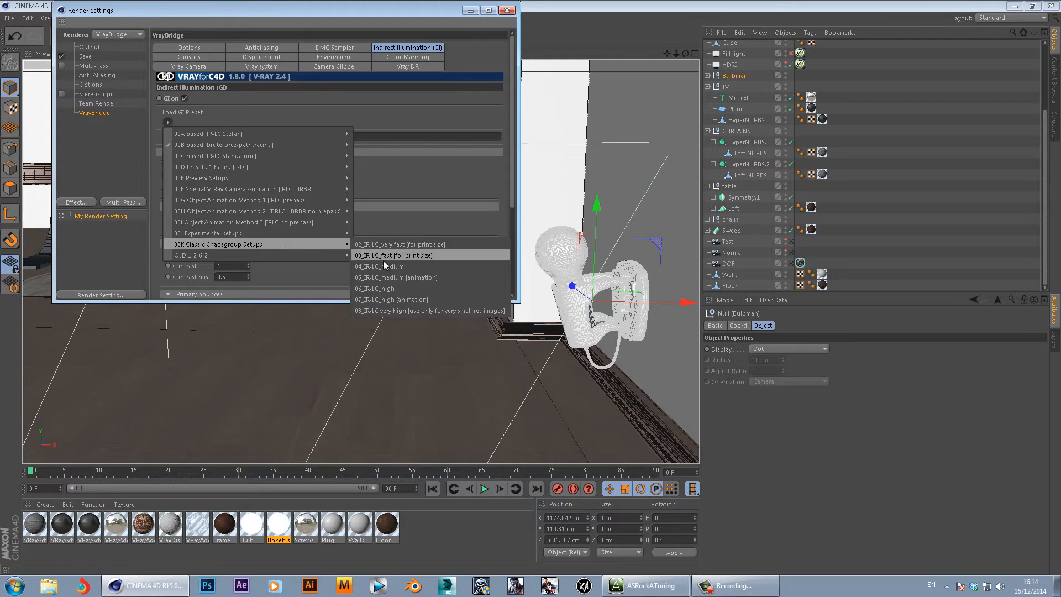
{"action": "mouse_move", "coordinate": [282, 147]}
{"action": "left_click", "coordinate": [437, 156]}
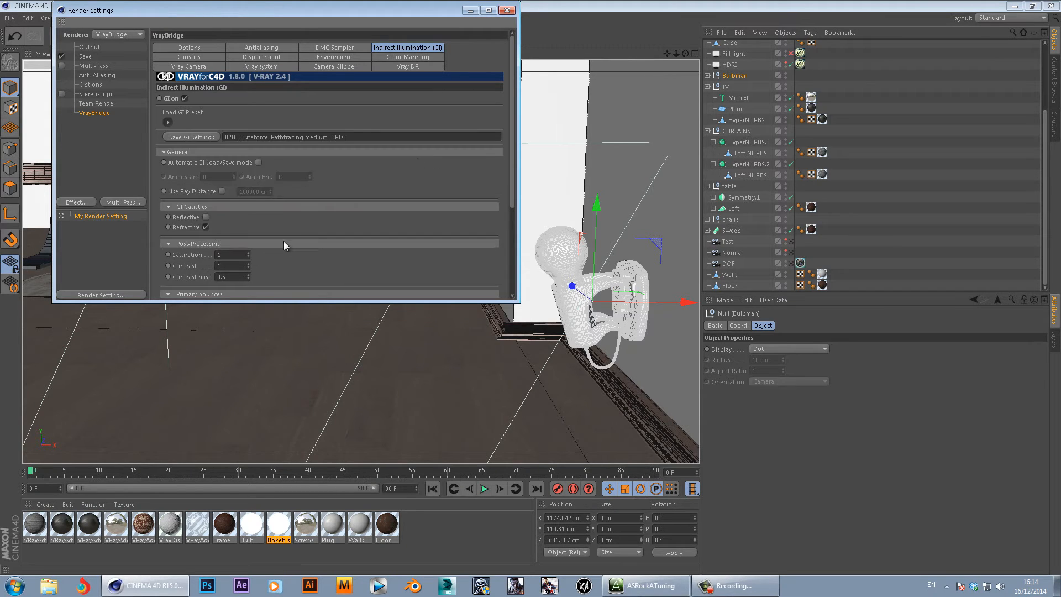
- Set the Brute Force GI subdivision to 64 and save the scene
{"action": "middle_click_drag", "start_coordinate": [304, 249], "coordinate": [345, 92]}
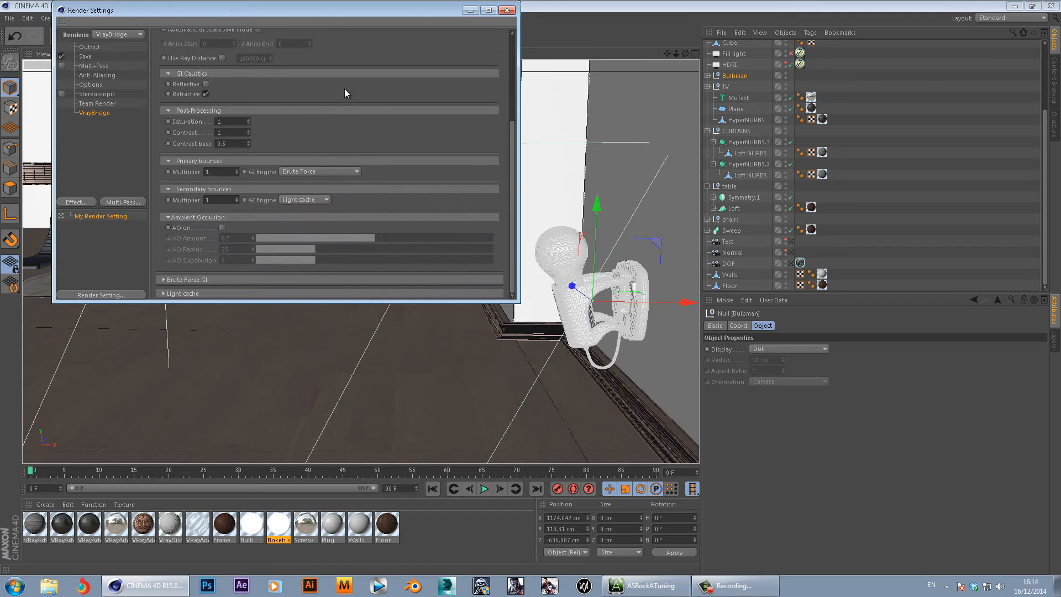
{"action": "left_click", "coordinate": [218, 281]}
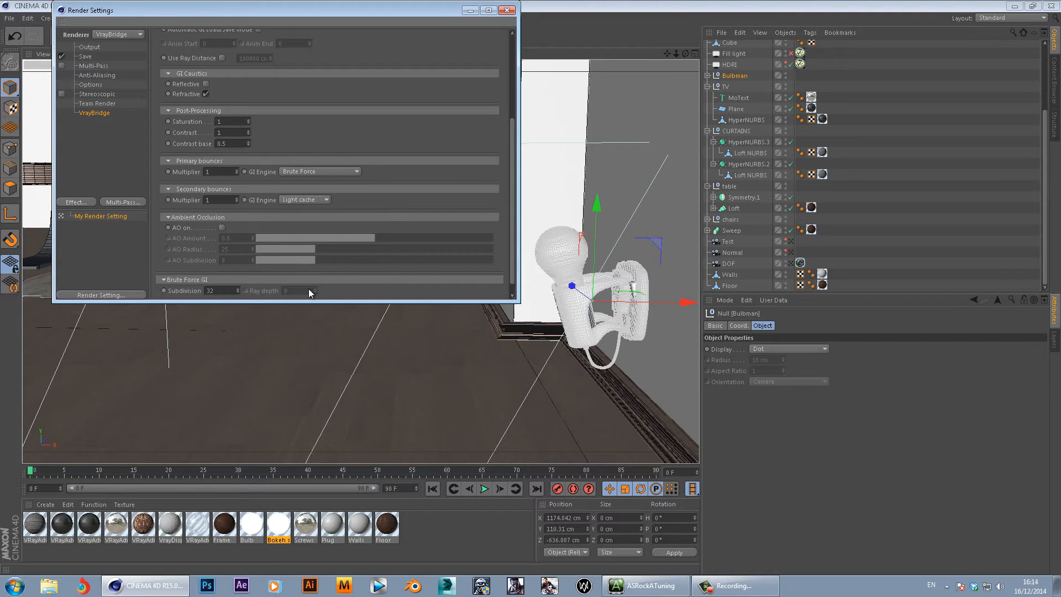
{"action": "left_click", "coordinate": [332, 278]}
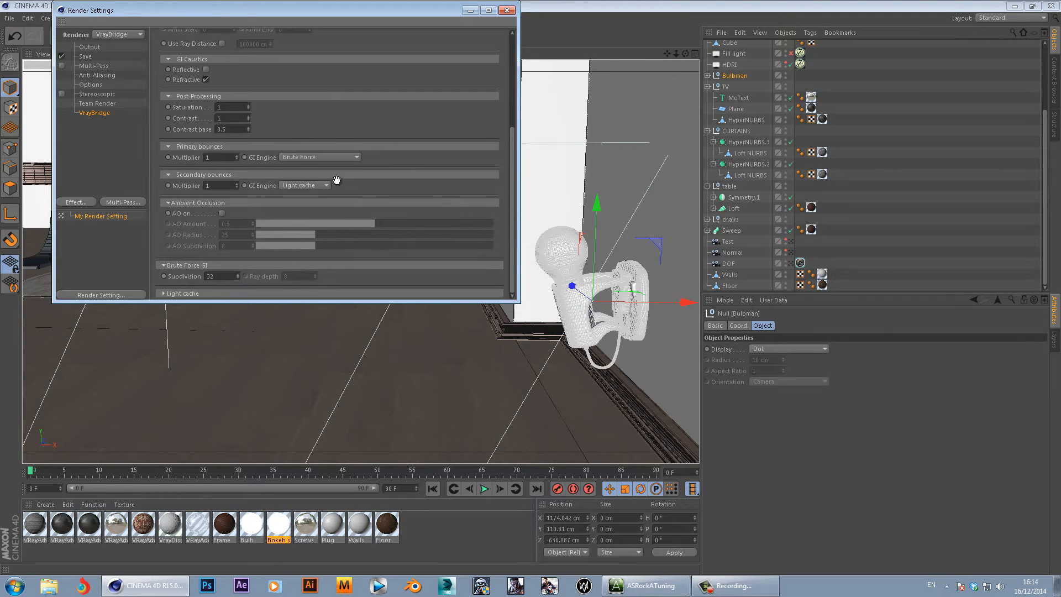
{"action": "double_click", "coordinate": [231, 277]}
{"action": "type", "text": "64"}
{"action": "left_click", "coordinate": [363, 245]}
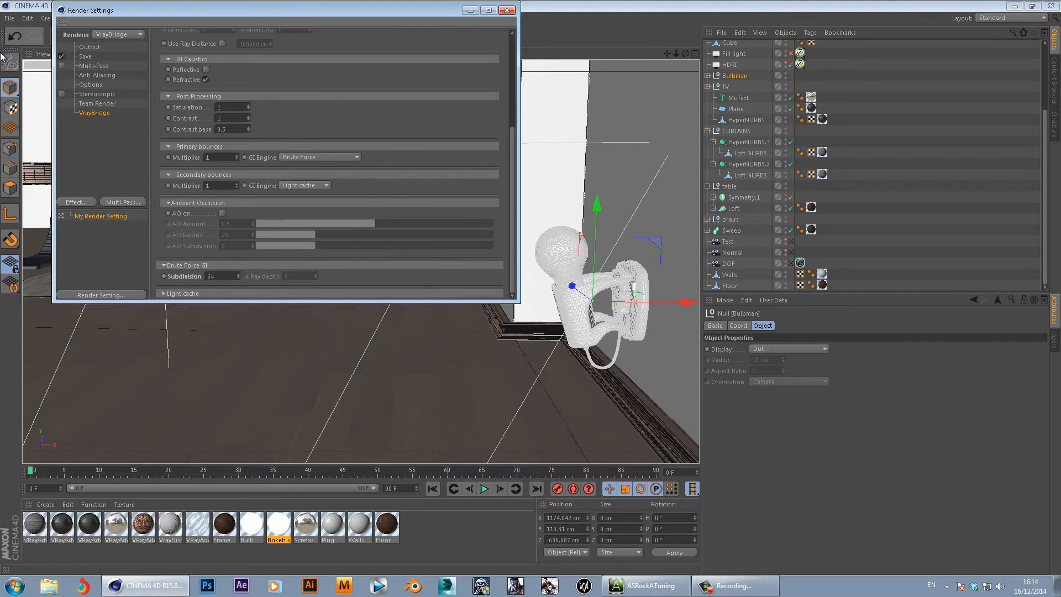
{"action": "left_click", "coordinate": [10, 18]}
{"action": "left_click", "coordinate": [28, 108]}
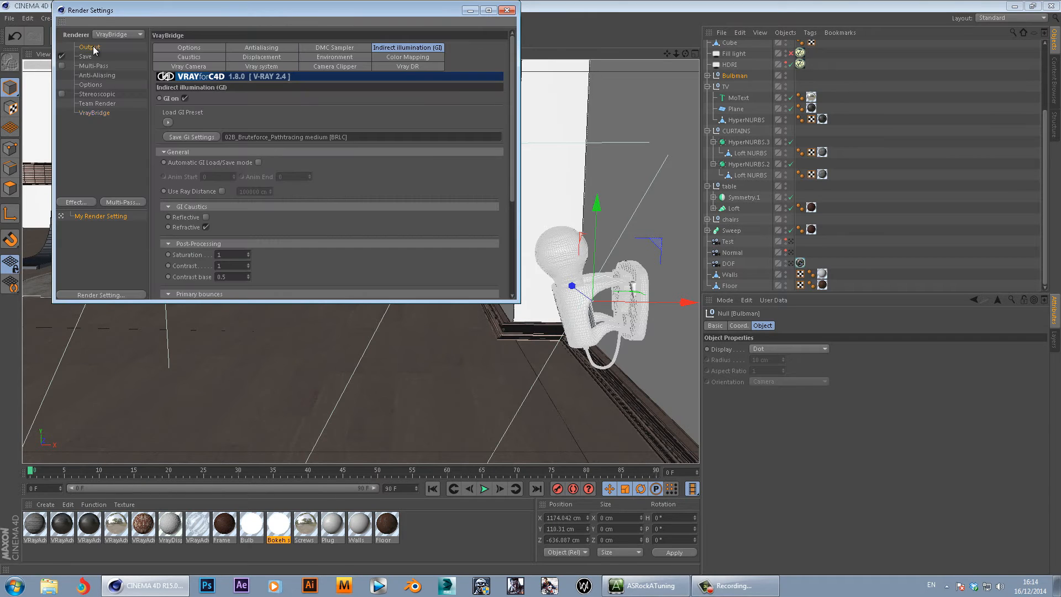
- Check the output width and height, choose Photoshop (PSD) as the saved image format, and close the render settings
{"action": "left_click", "coordinate": [90, 47]}
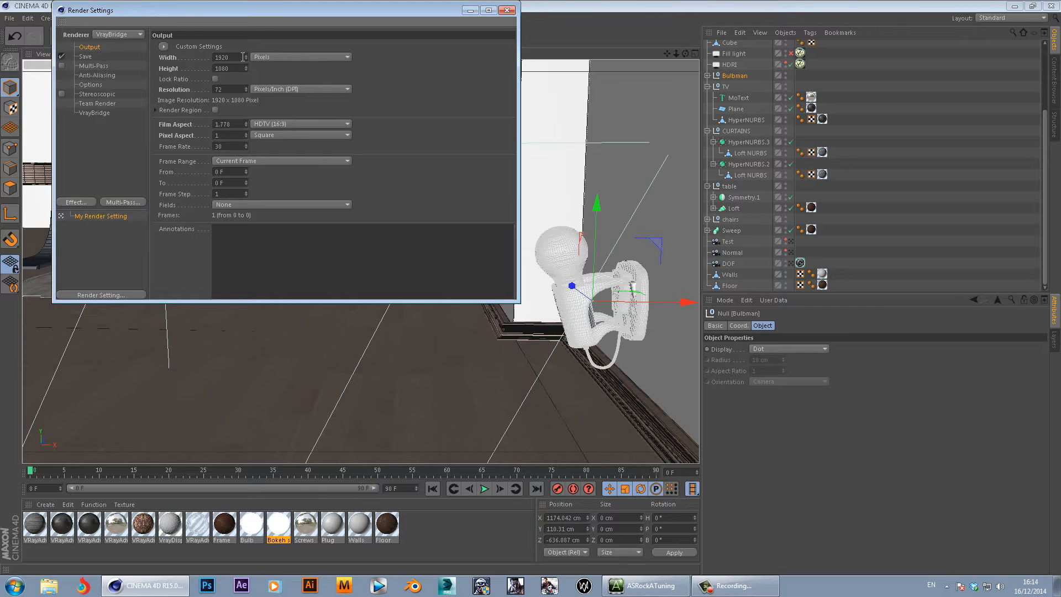
{"action": "left_click", "coordinate": [229, 68]}
{"action": "left_click", "coordinate": [235, 59]}
{"action": "left_click", "coordinate": [86, 57]}
{"action": "left_click", "coordinate": [262, 78]}
{"action": "left_click", "coordinate": [301, 155]}
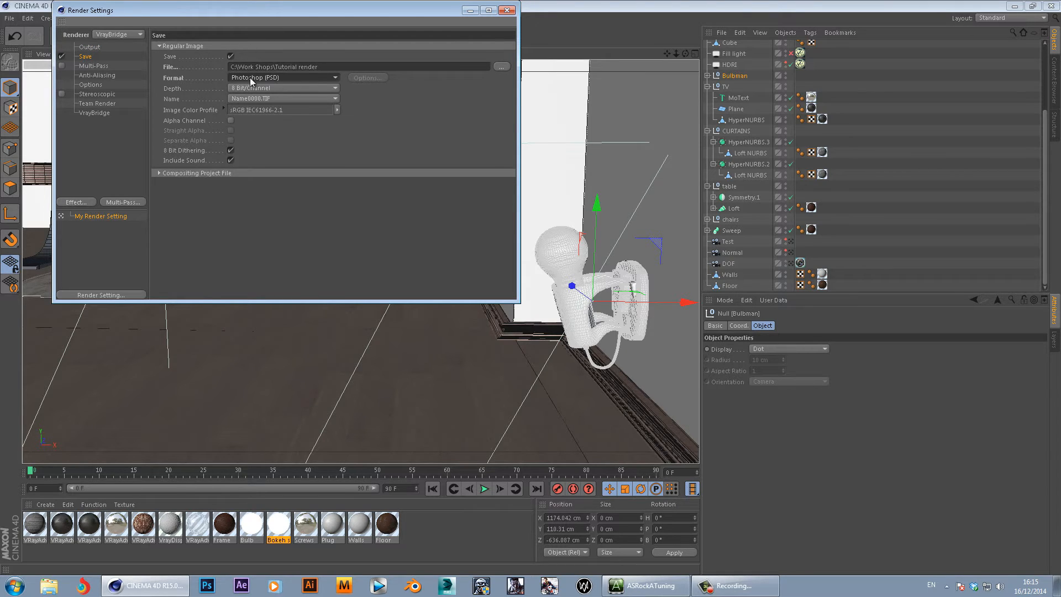
{"action": "left_click", "coordinate": [91, 112]}
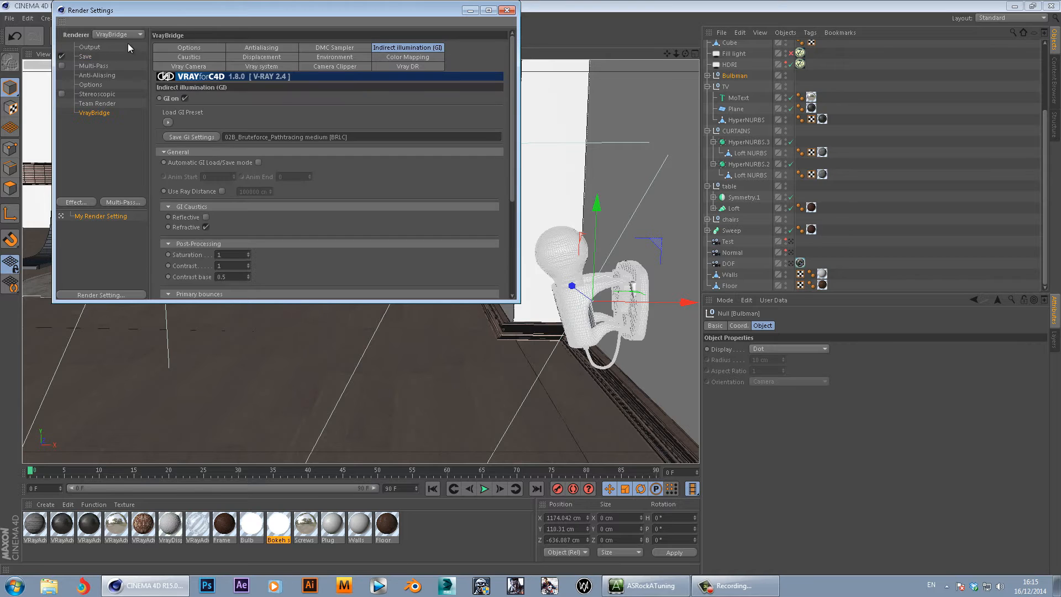
{"action": "left_click", "coordinate": [335, 57]}
{"action": "left_click", "coordinate": [507, 10]}
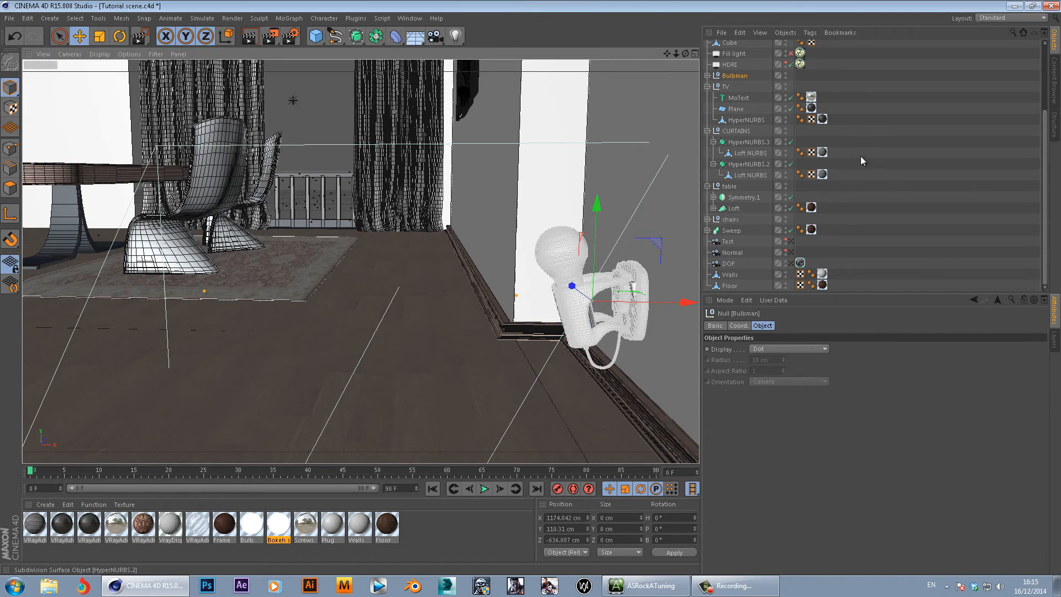
- Look through the DOF camera and open the sampling Subdivision value of its VRay physical camera
{"action": "middle_click_drag", "start_coordinate": [881, 222], "coordinate": [872, 158]}
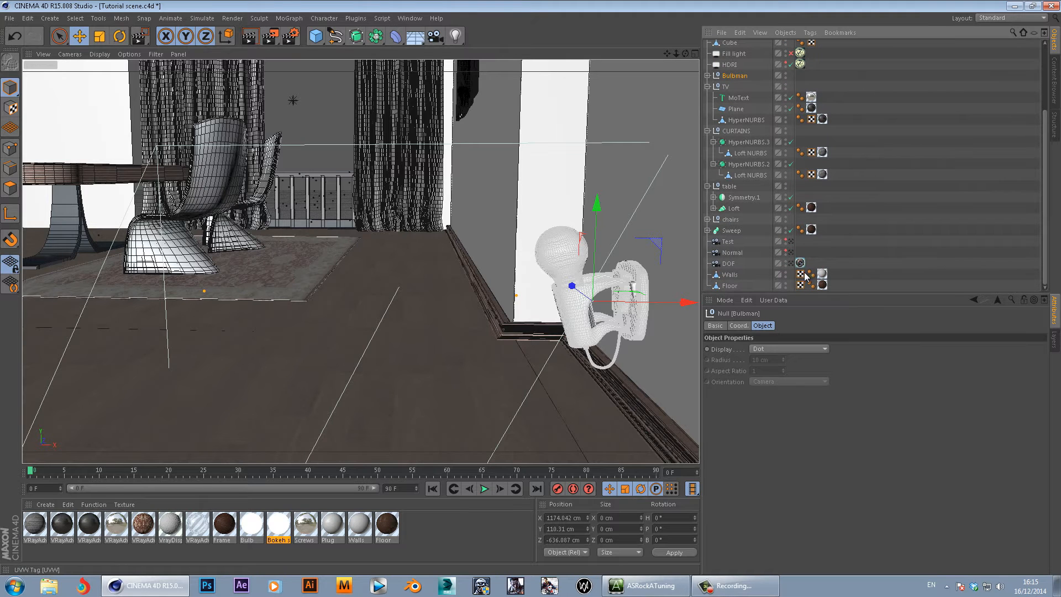
{"action": "left_click", "coordinate": [791, 264]}
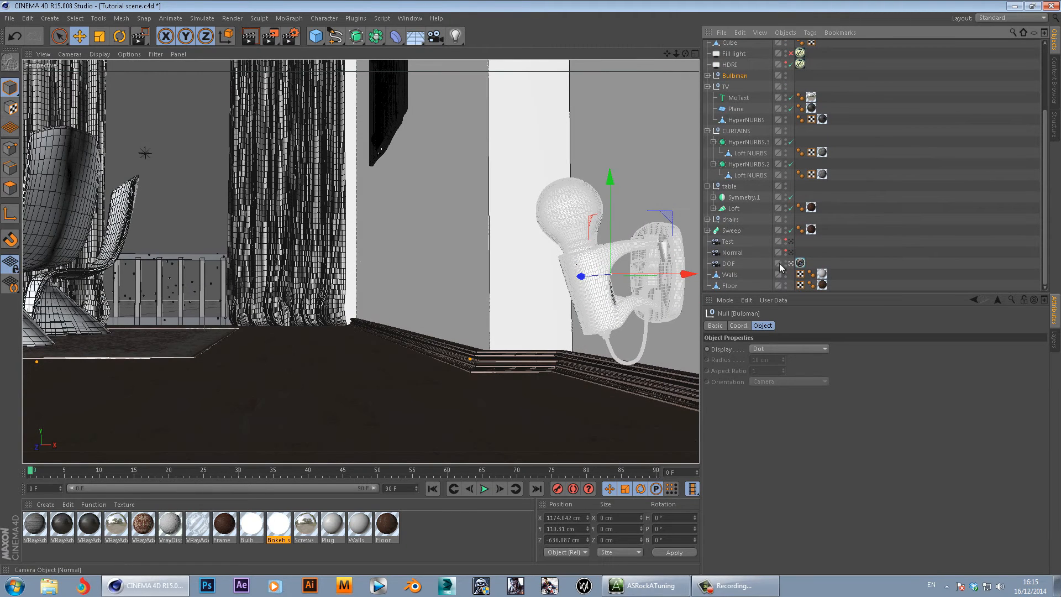
{"action": "left_click", "coordinate": [800, 264]}
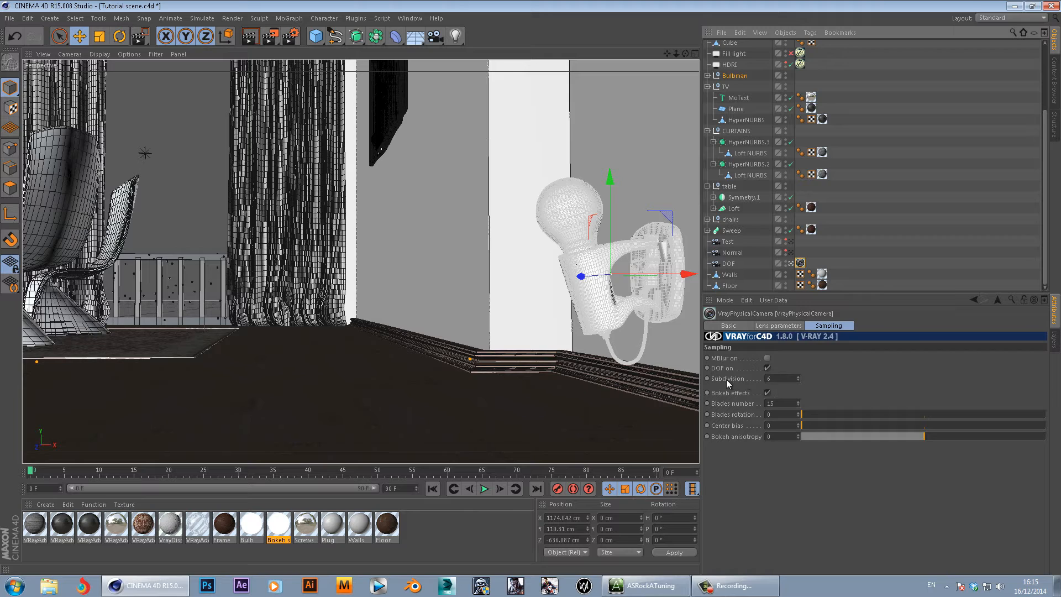
{"action": "double_click", "coordinate": [785, 379]}
{"action": "left_click", "coordinate": [850, 254]}
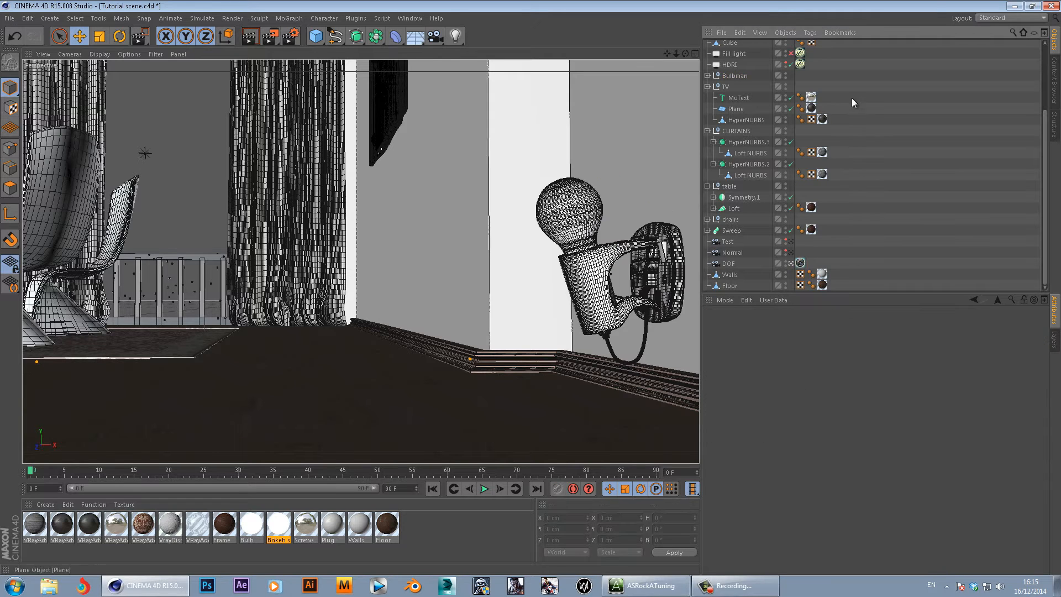
- Open the HDRI dome light's area light settings to check its Subdivisions and save the scene
{"action": "scroll", "coordinate": [852, 98], "scroll_direction": "up", "scroll_amount": 3}
{"action": "left_click", "coordinate": [800, 106]}
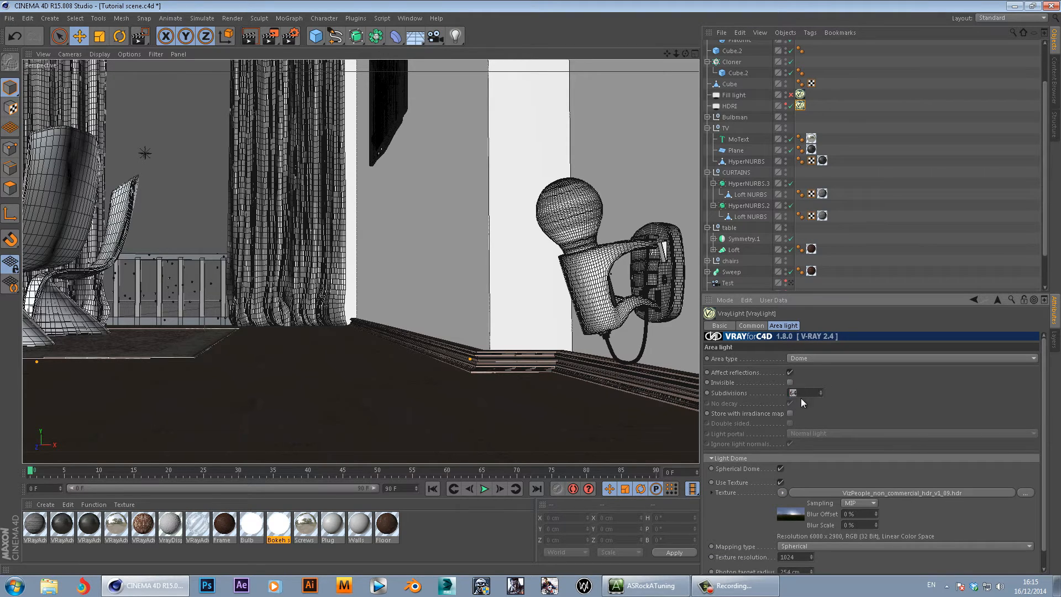
{"action": "left_click", "coordinate": [9, 17]}
{"action": "left_click", "coordinate": [51, 105]}
{"action": "left_click", "coordinate": [10, 18]}
{"action": "left_click", "coordinate": [63, 108]}
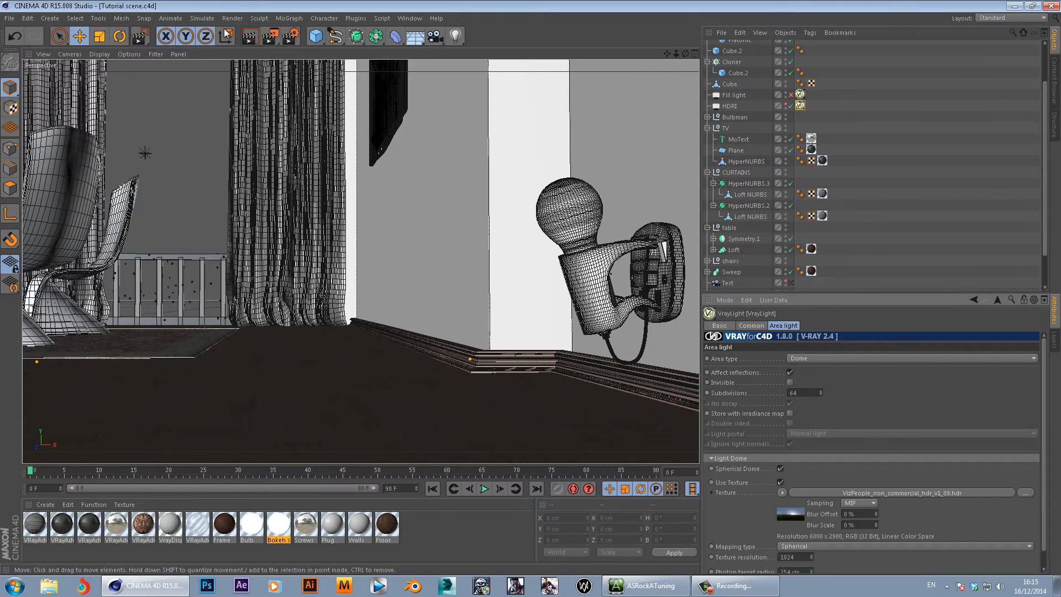
- Start the DOF camera render in a maximized Picture Viewer, stop the render, and close the viewer
{"action": "left_click", "coordinate": [270, 37]}
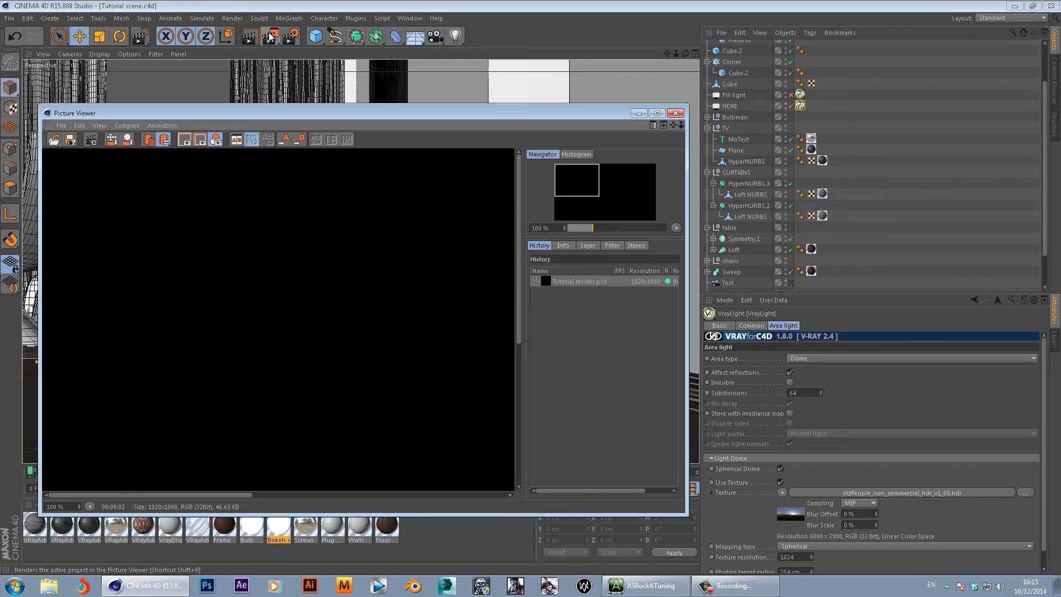
{"action": "double_click", "coordinate": [337, 111]}
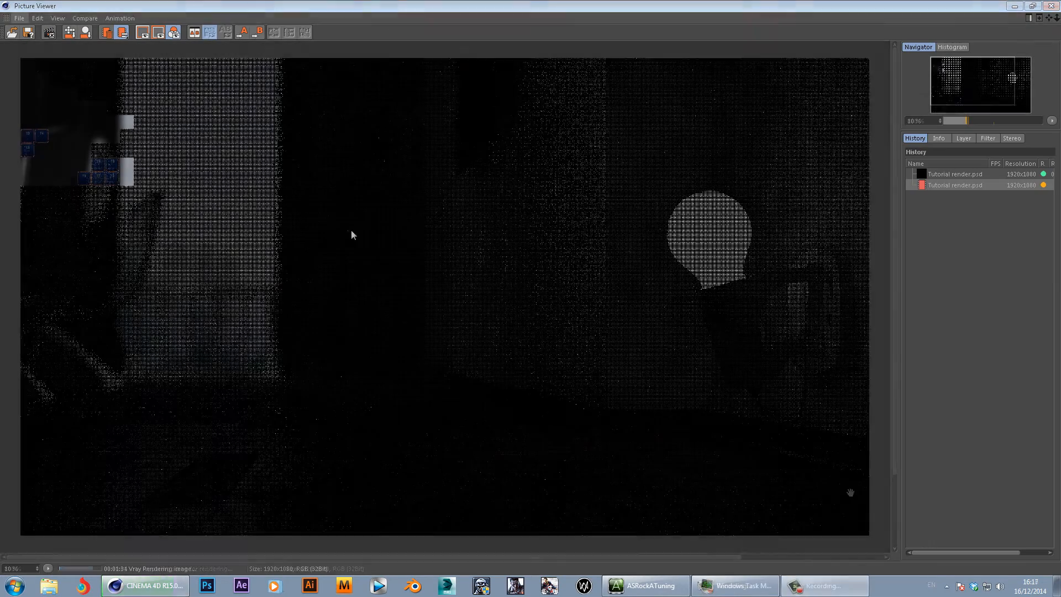
{"action": "left_click", "coordinate": [46, 35]}
{"action": "left_click", "coordinate": [532, 330]}
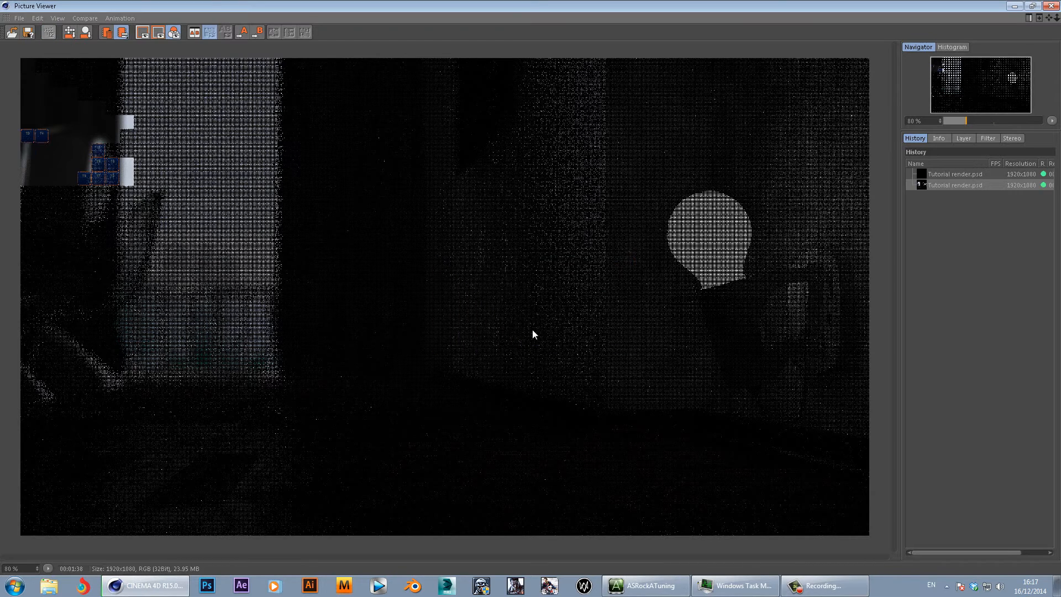
{"action": "left_click", "coordinate": [1050, 5]}
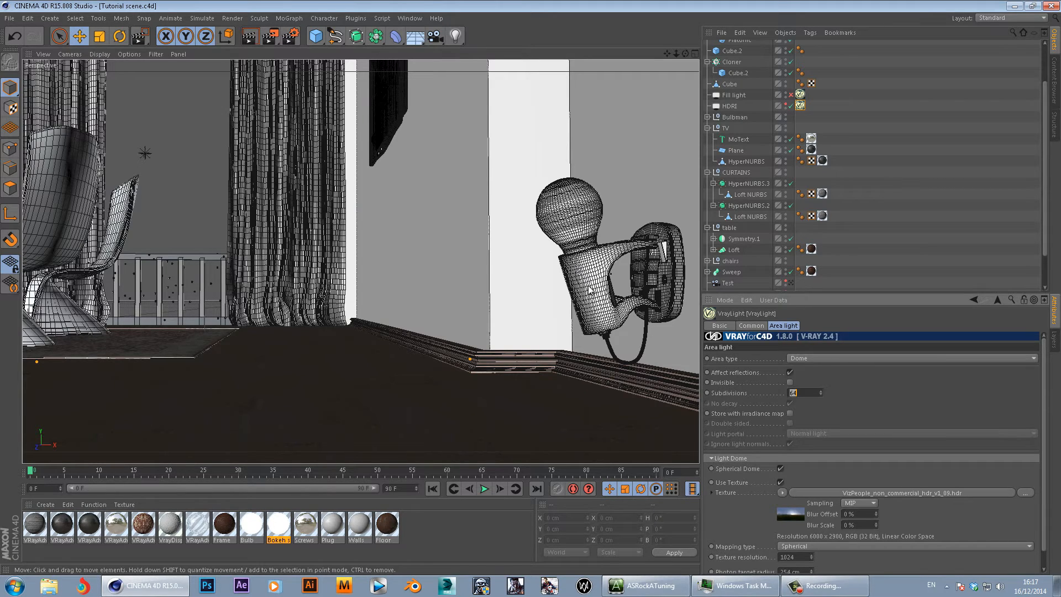
- Switch to the Torch browser, search Google for rule of thirds, view the grid diagram image, and return to CINEMA 4D
{"action": "left_click", "coordinate": [83, 586]}
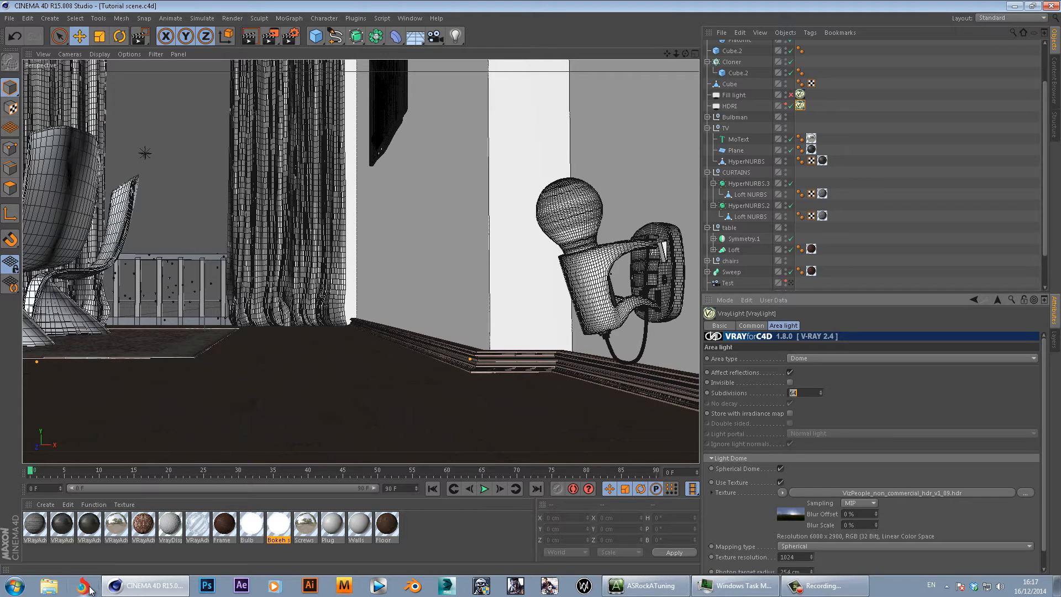
{"action": "type", "text": "rule of thirds"}
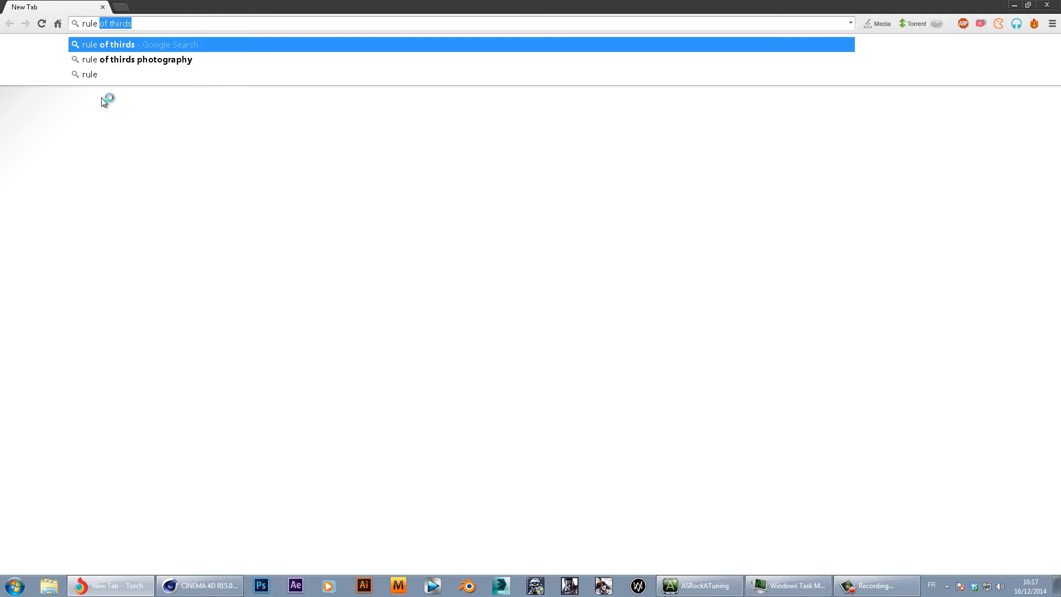
{"action": "key", "text": "Return"}
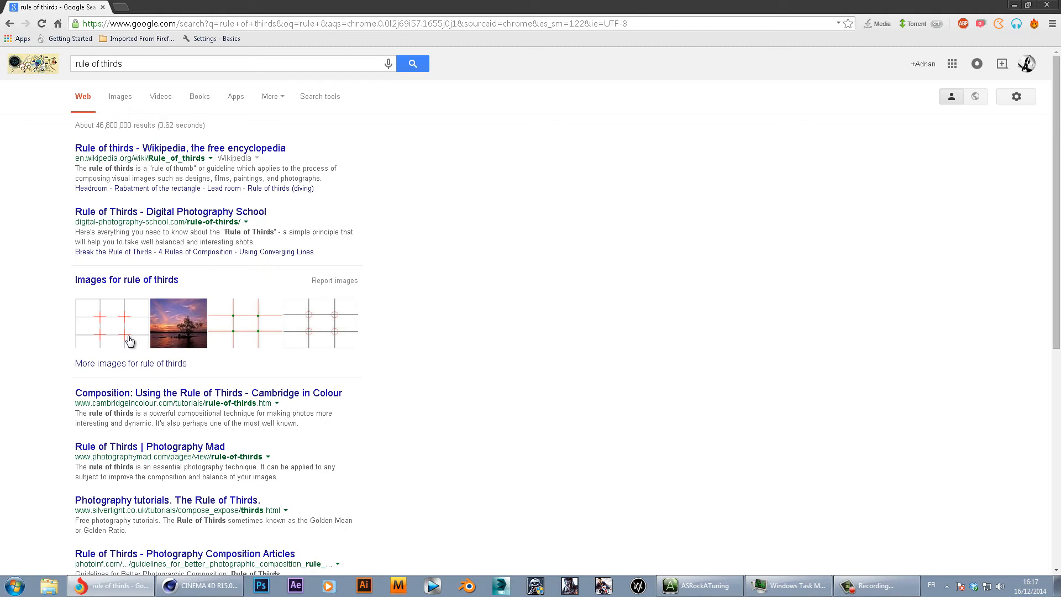
{"action": "left_click", "coordinate": [127, 331]}
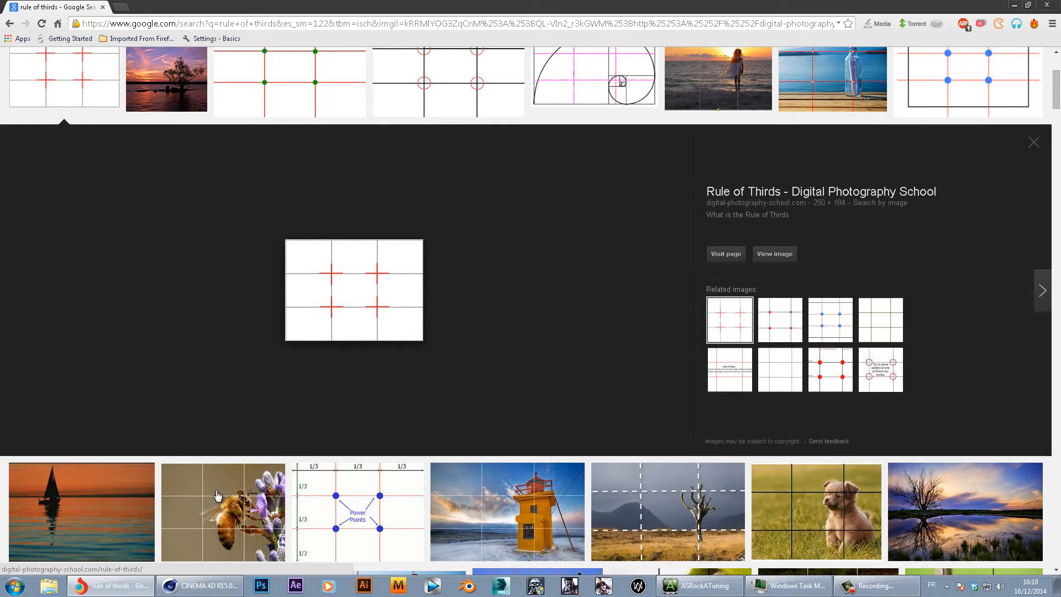
{"action": "left_click", "coordinate": [202, 586]}
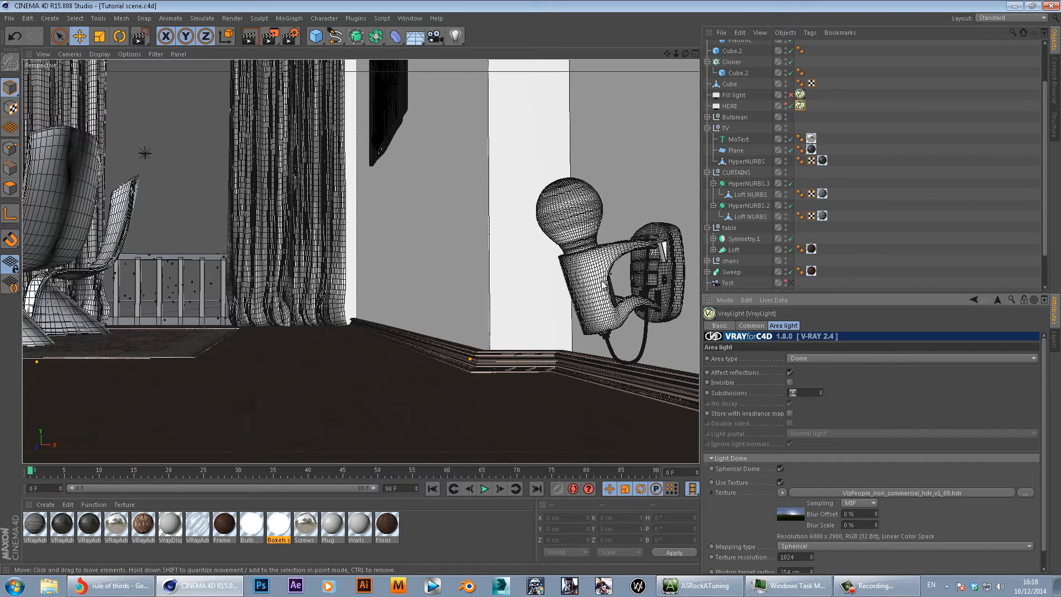
- Revisit the rule of thirds image results in Torch, go back to the web results, and return to CINEMA 4D
{"action": "left_click", "coordinate": [132, 585]}
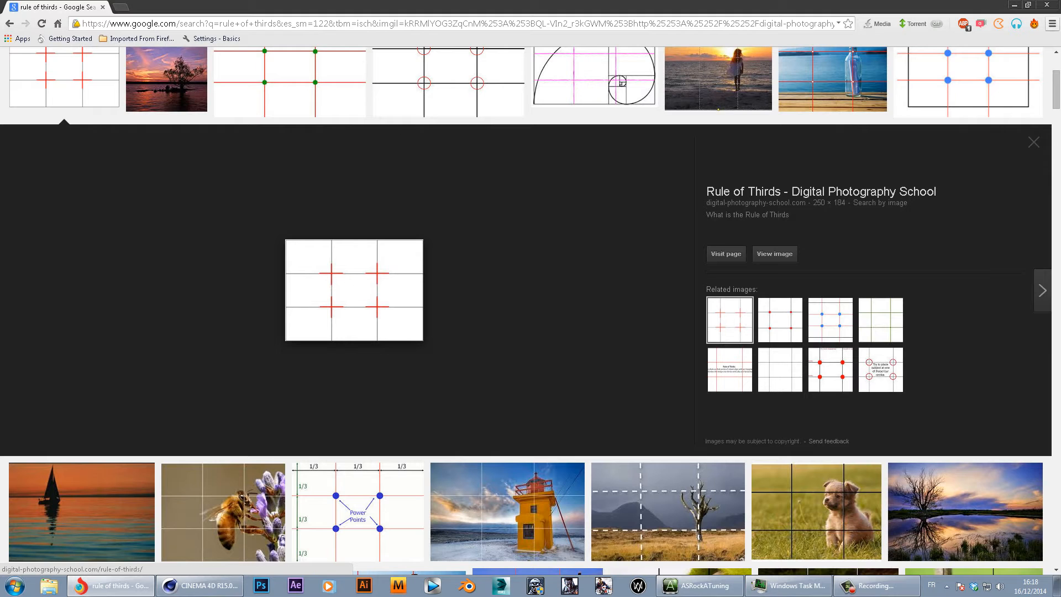
{"action": "left_click", "coordinate": [1034, 143]}
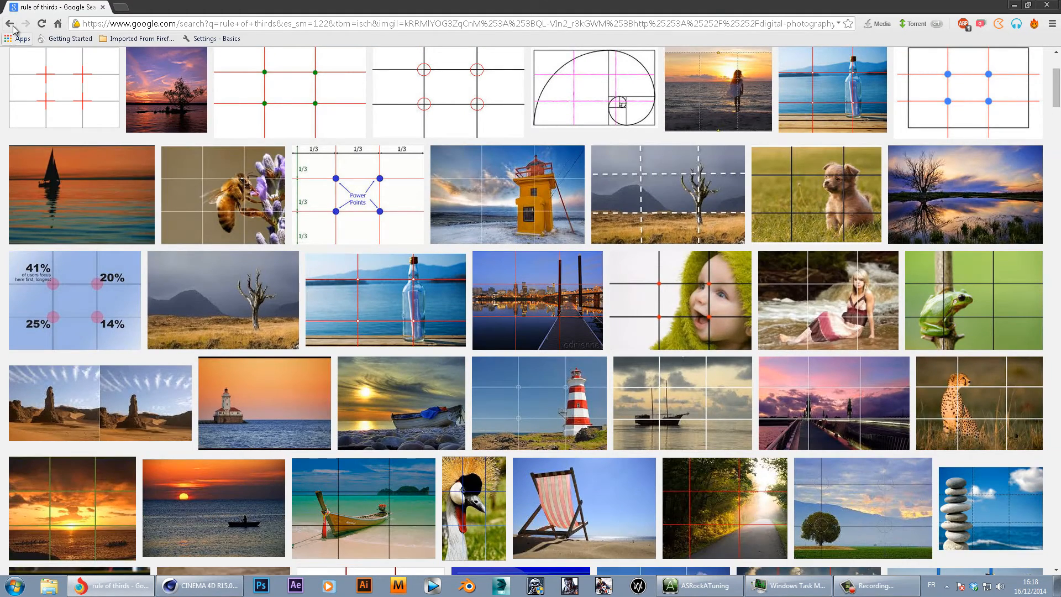
{"action": "left_click", "coordinate": [9, 23]}
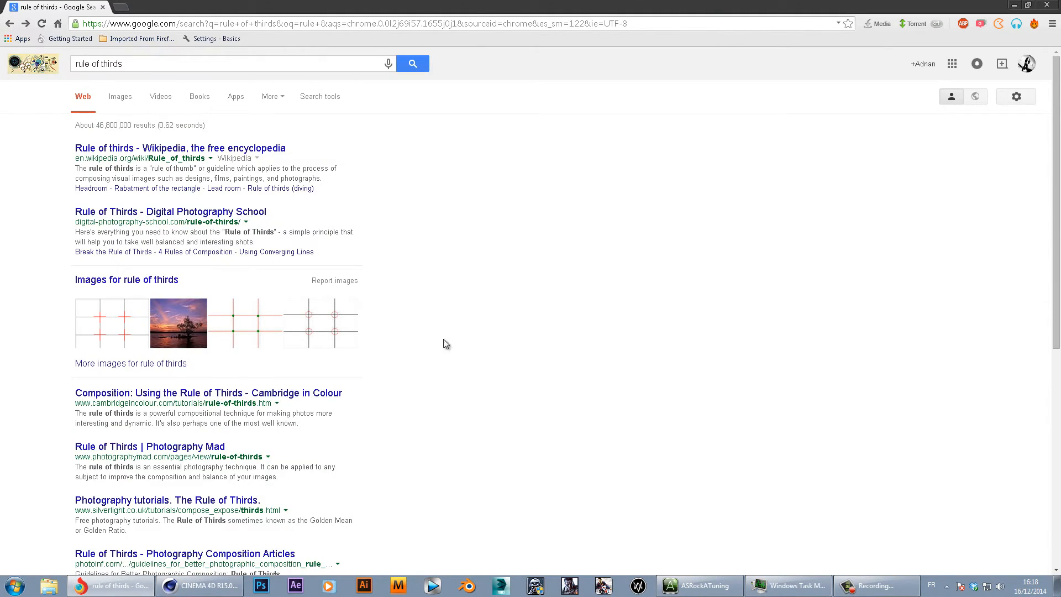
{"action": "middle_click", "coordinate": [498, 329]}
{"action": "middle_click", "coordinate": [436, 240]}
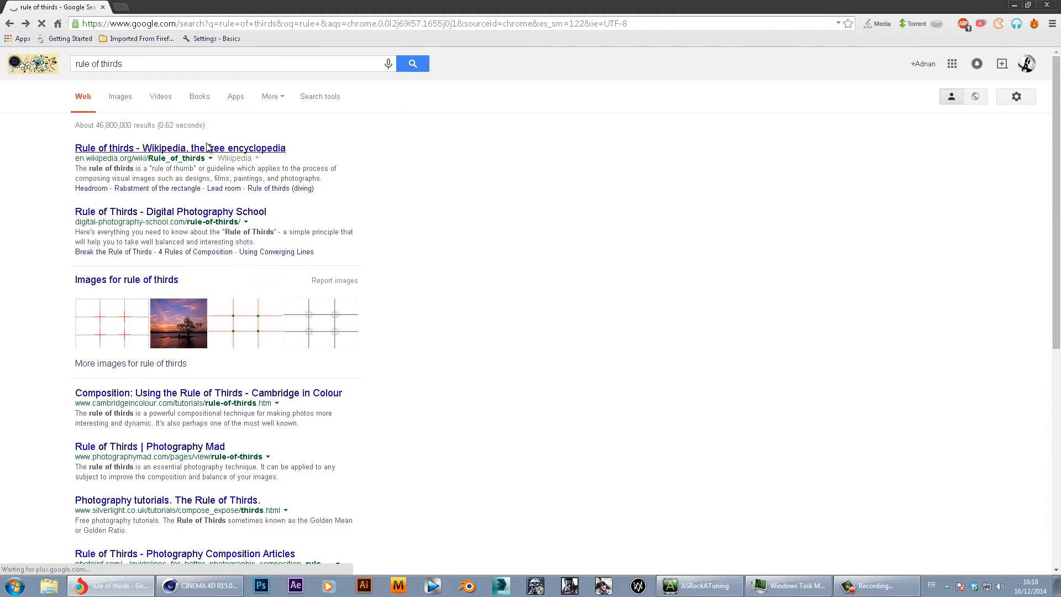
{"action": "left_click", "coordinate": [204, 586]}
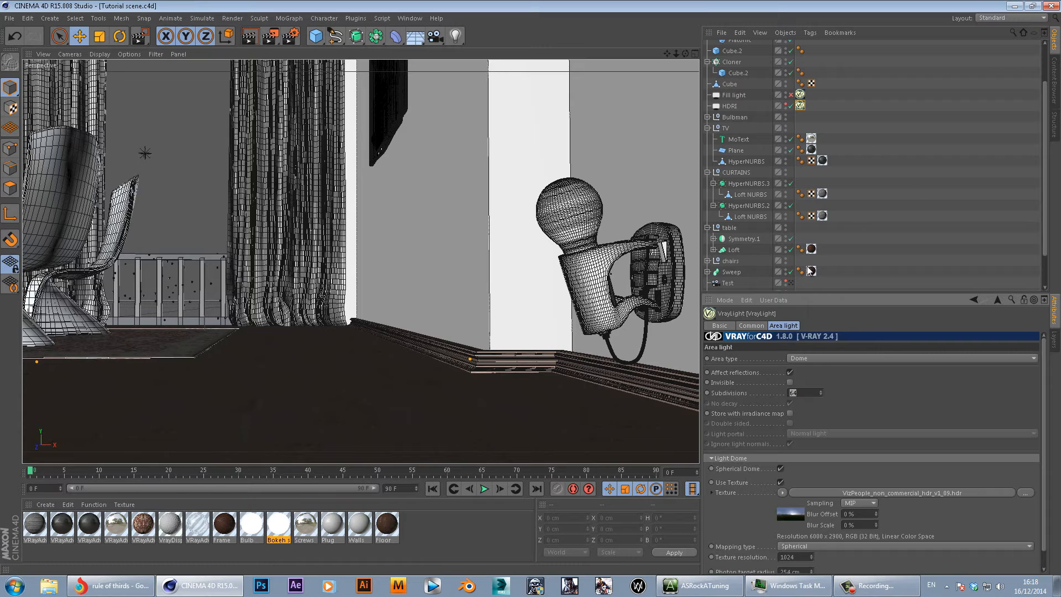
- Examine the white balance and exposure options in the DOF camera's VRay lens parameters
{"action": "scroll", "coordinate": [872, 232], "scroll_direction": "down", "scroll_amount": 3}
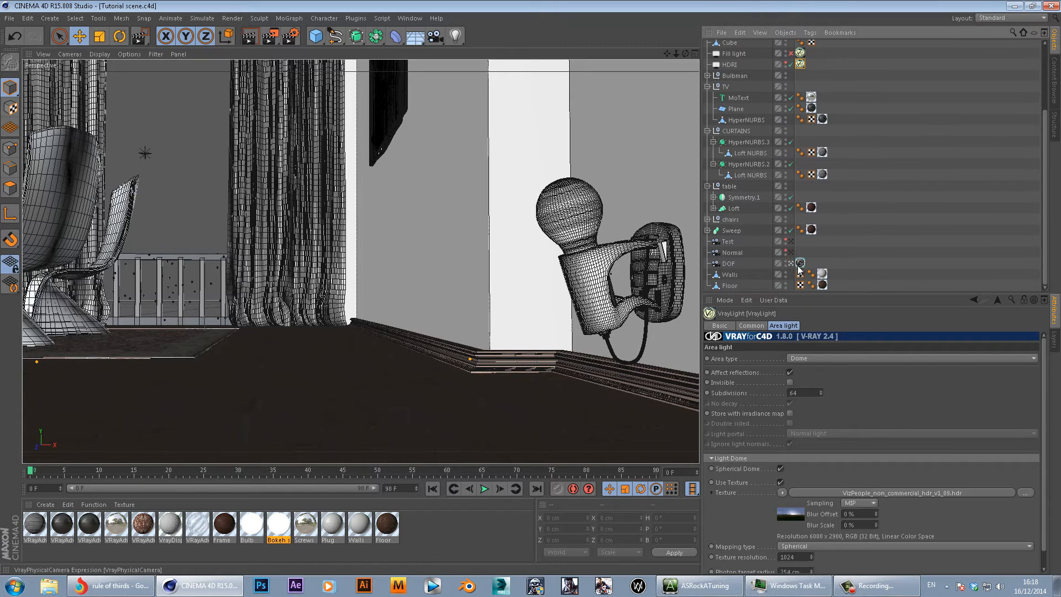
{"action": "left_click", "coordinate": [800, 264]}
{"action": "left_click", "coordinate": [792, 325]}
{"action": "scroll", "coordinate": [868, 480], "scroll_direction": "down", "scroll_amount": 4}
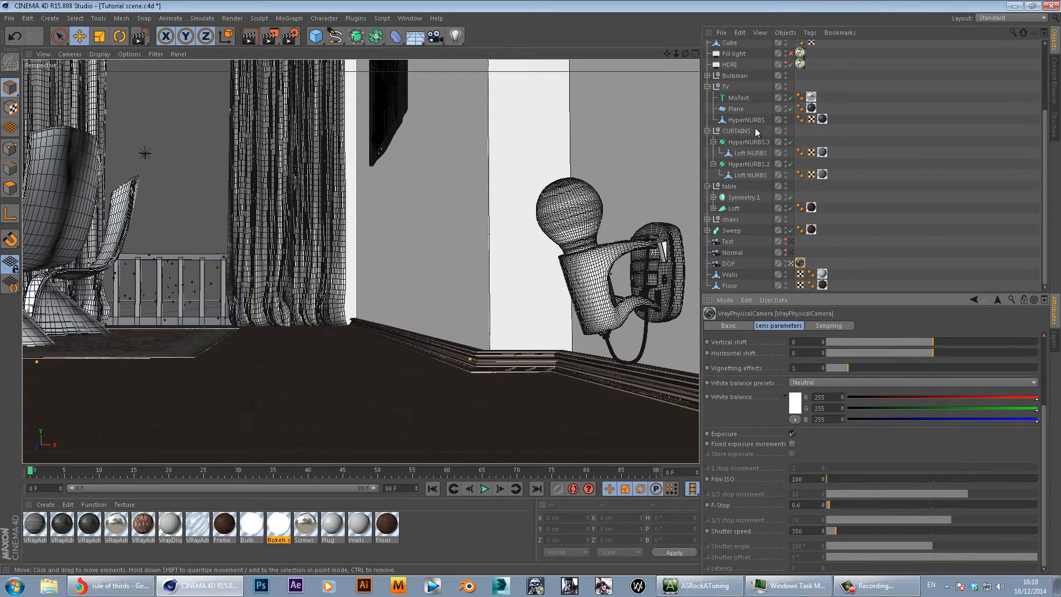
- Select the DOF camera, glance at the rule of thirds search results in Torch, and return to CINEMA 4D
{"action": "left_click", "coordinate": [729, 264]}
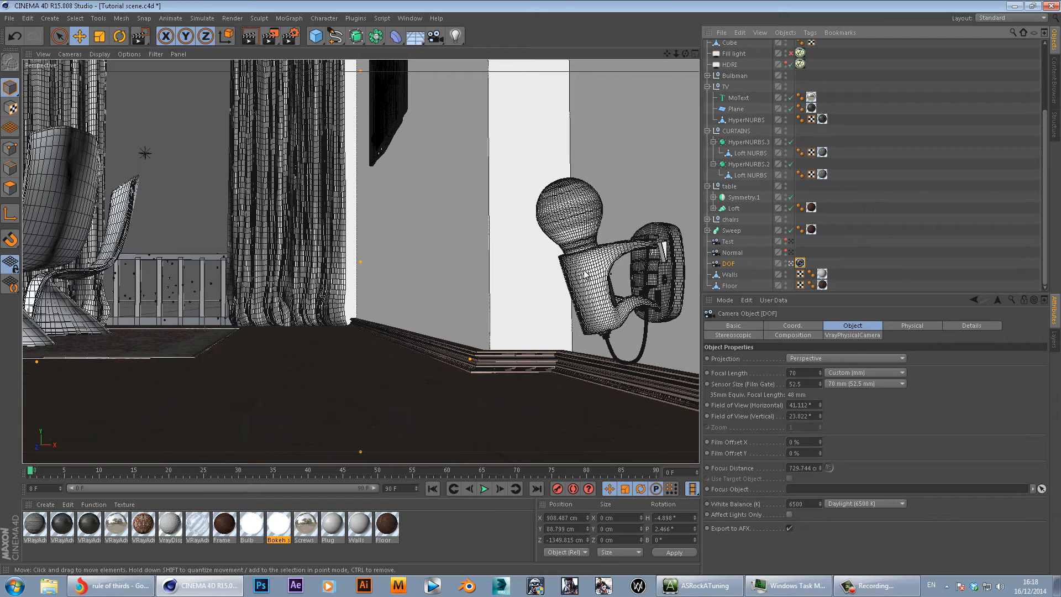
{"action": "left_click", "coordinate": [111, 585]}
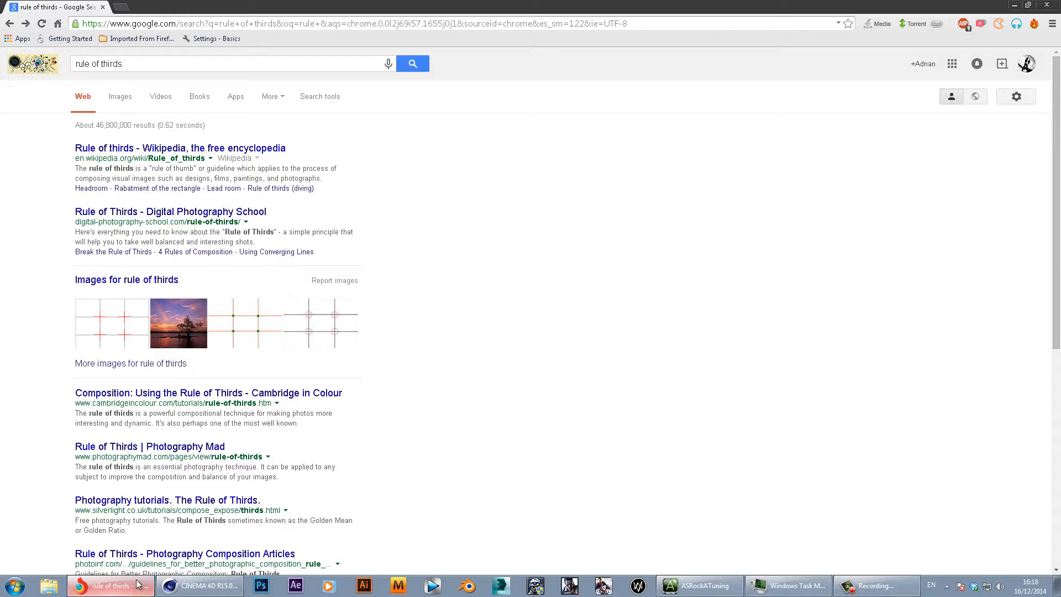
{"action": "left_click", "coordinate": [199, 586]}
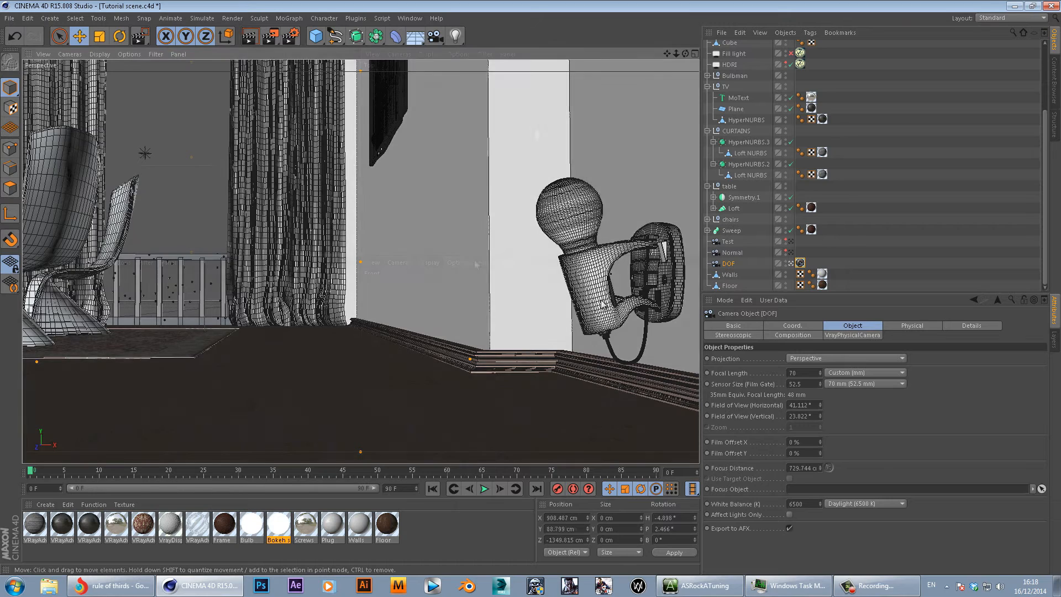
- In the Top view, move the DOF camera's focus plane beside the wall lamp to a focus distance of about 732 cm
{"action": "key", "text": "F2"}
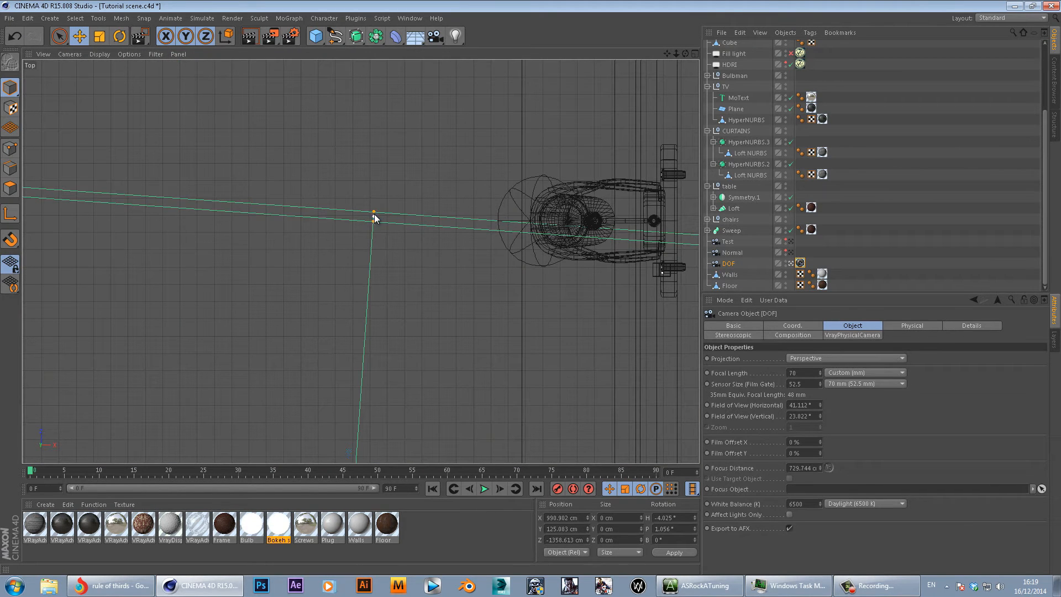
{"action": "left_click_drag", "start_coordinate": [374, 219], "coordinate": [378, 213]}
{"action": "middle_click", "coordinate": [428, 257]}
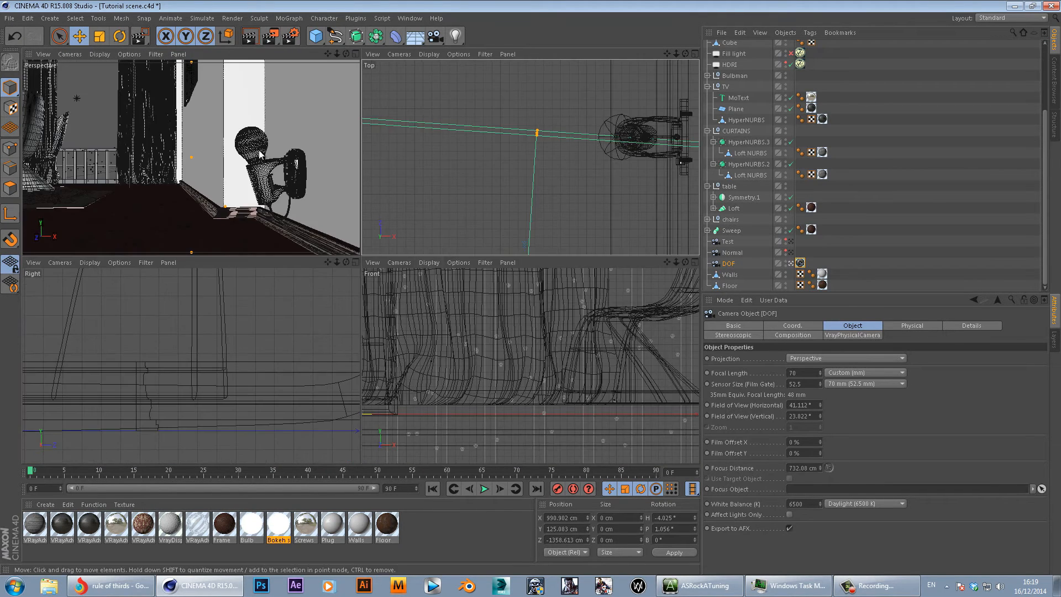
{"action": "middle_click", "coordinate": [282, 144]}
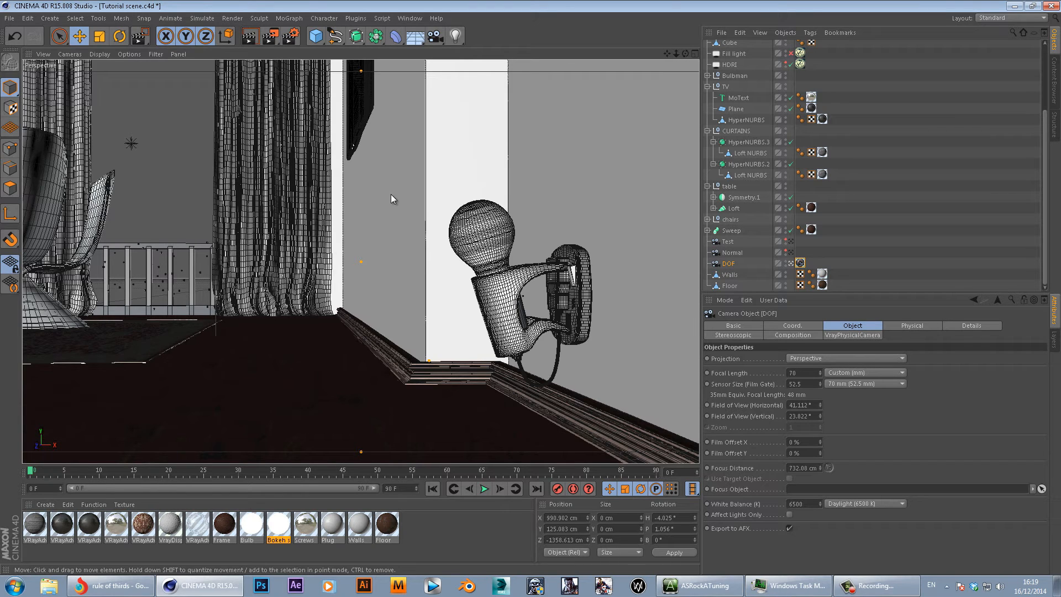
- Save the scene file and render the DOF camera view to the Picture Viewer
{"action": "left_click", "coordinate": [27, 18]}
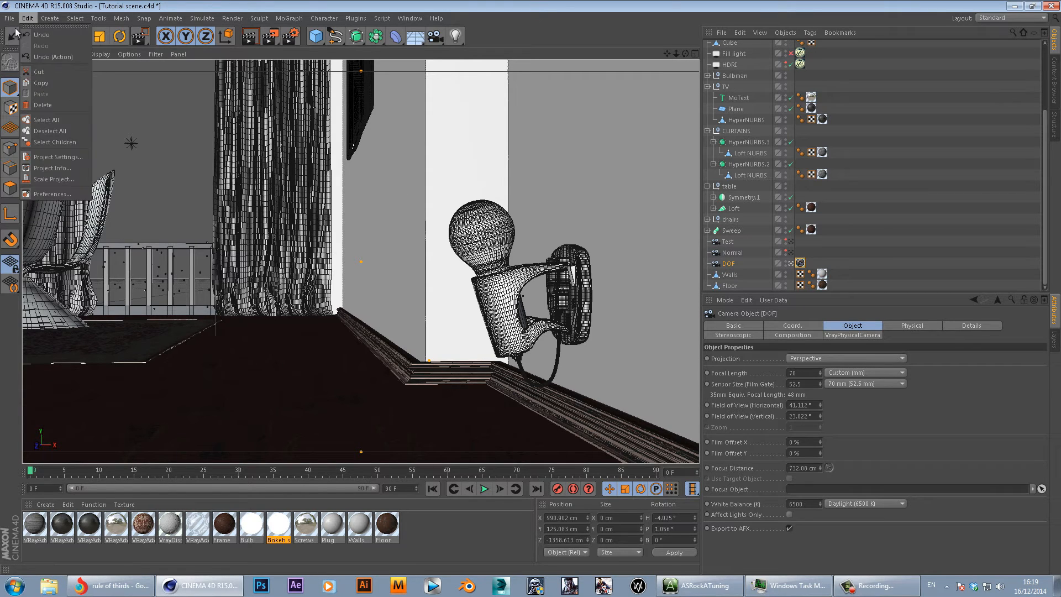
{"action": "mouse_move", "coordinate": [10, 19]}
{"action": "left_click", "coordinate": [23, 110]}
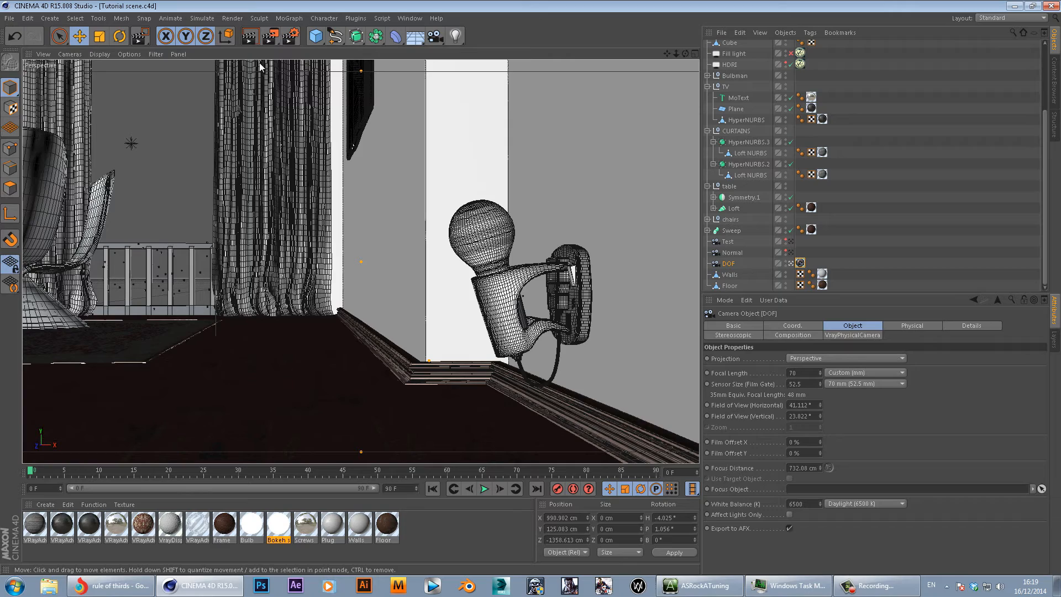
{"action": "left_click", "coordinate": [273, 37]}
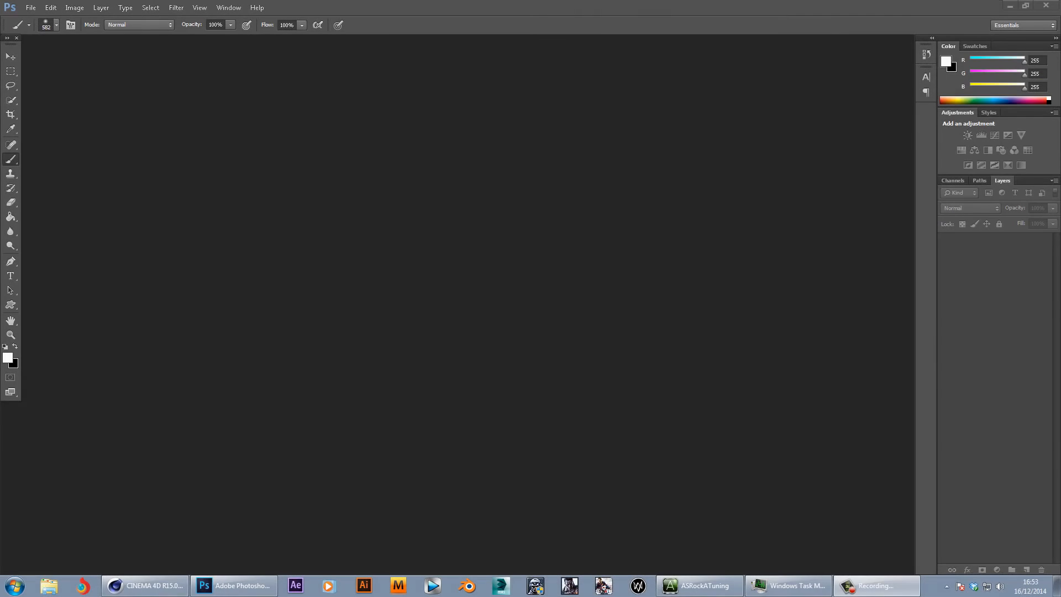
- Switch to Photoshop and open the recent file Tutorial render.psd
{"action": "left_click", "coordinate": [30, 10]}
{"action": "mouse_move", "coordinate": [88, 83]}
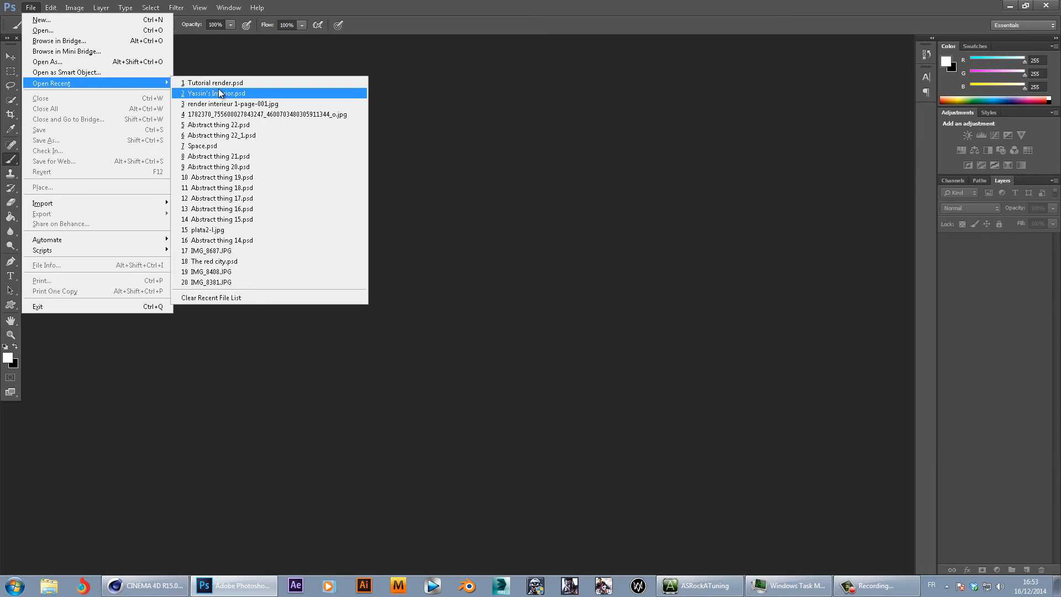
{"action": "left_click", "coordinate": [227, 84]}
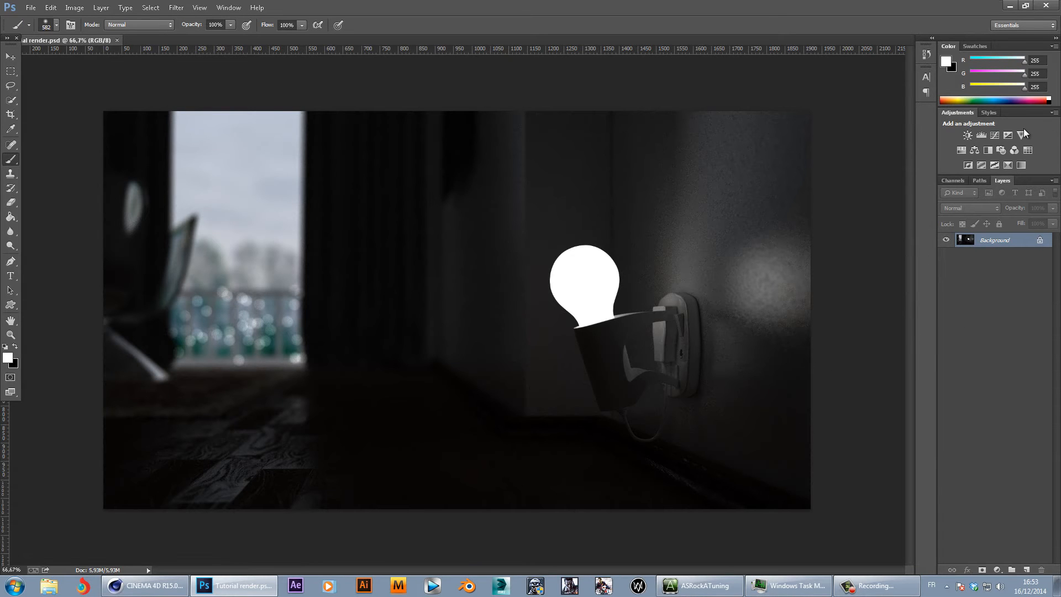
- Add a Black & White adjustment layer with the Default preset above the background
{"action": "left_click", "coordinate": [988, 150]}
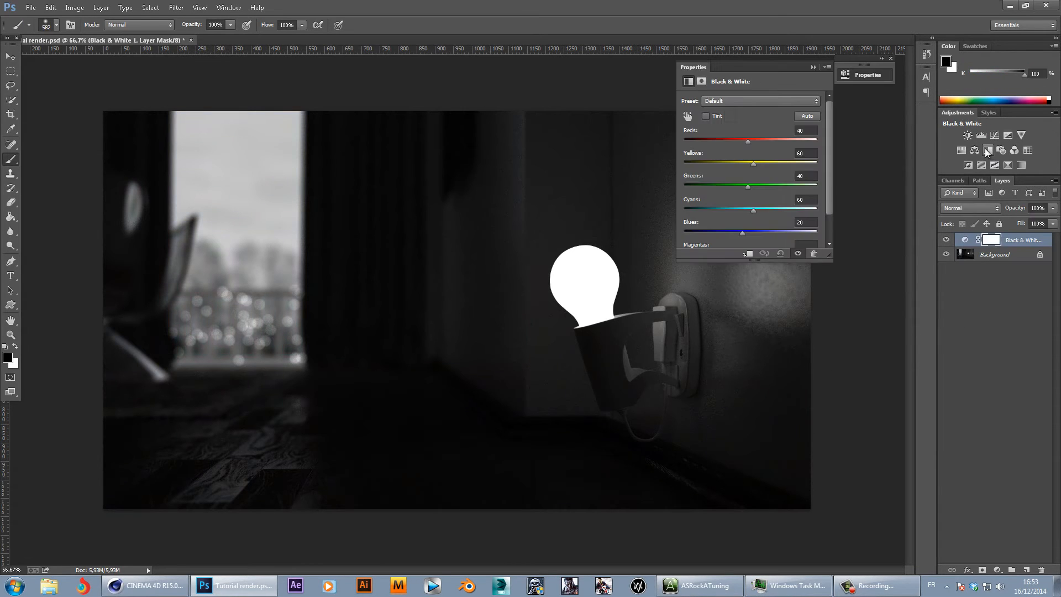
{"action": "left_click", "coordinate": [989, 324]}
{"action": "left_click", "coordinate": [811, 67]}
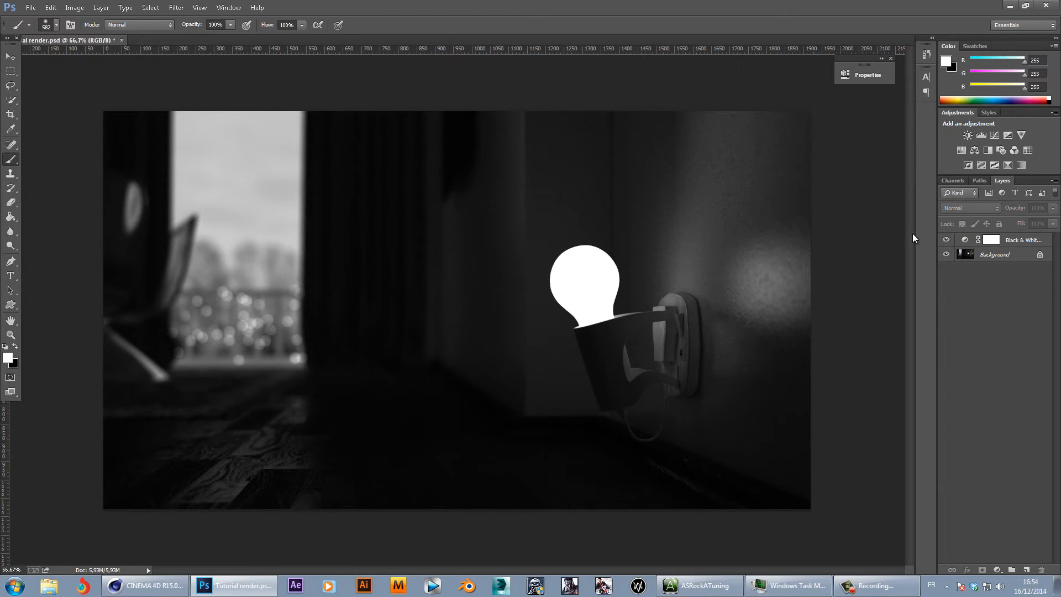
- Add a Gradient Map adjustment layer and swap its colour stops so the gradient runs from black to white
{"action": "left_click", "coordinate": [999, 570]}
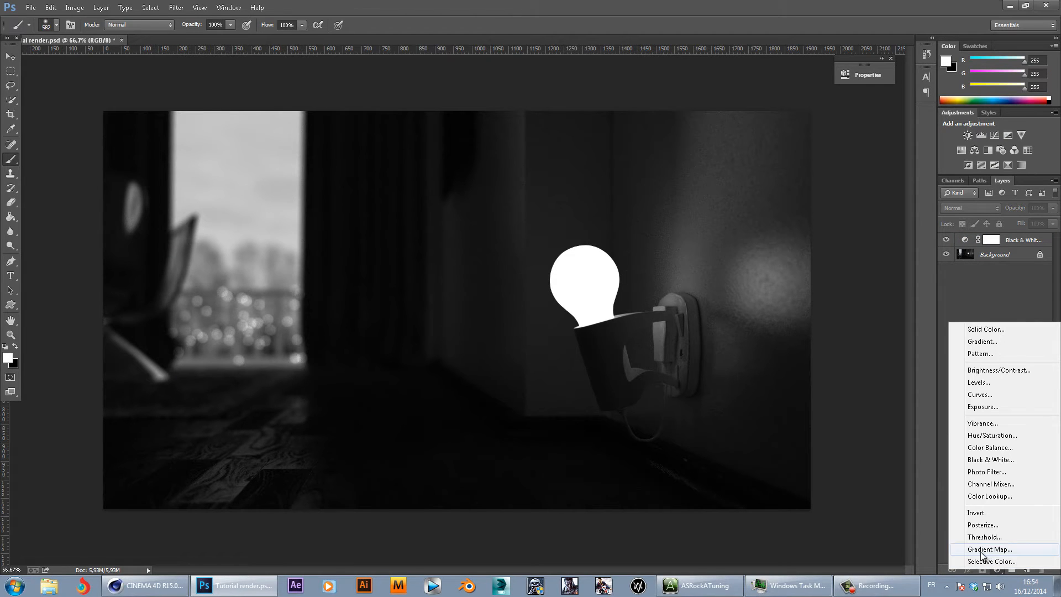
{"action": "left_click", "coordinate": [989, 549]}
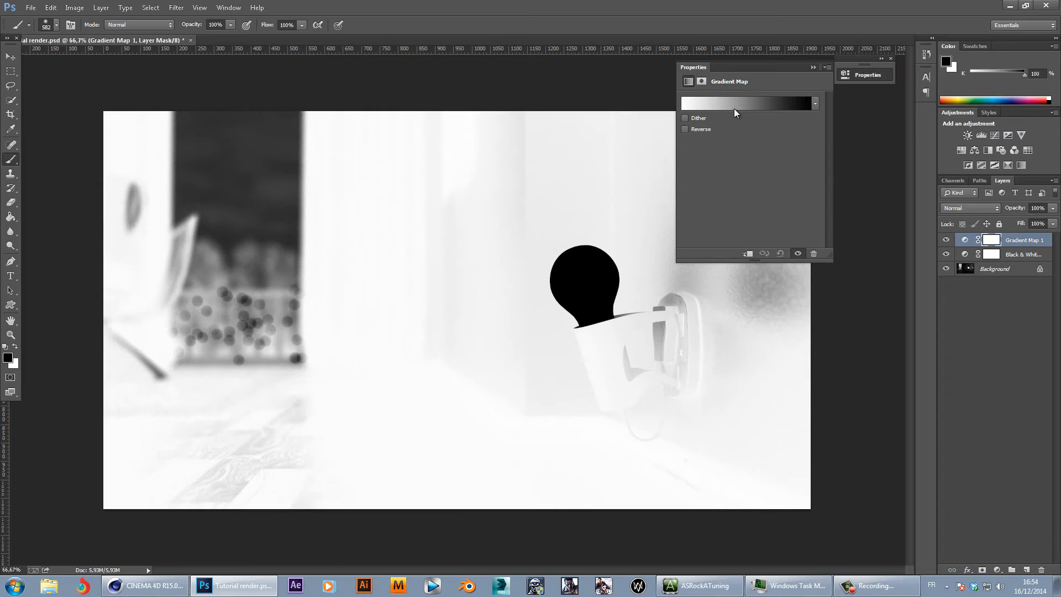
{"action": "left_click", "coordinate": [734, 108]}
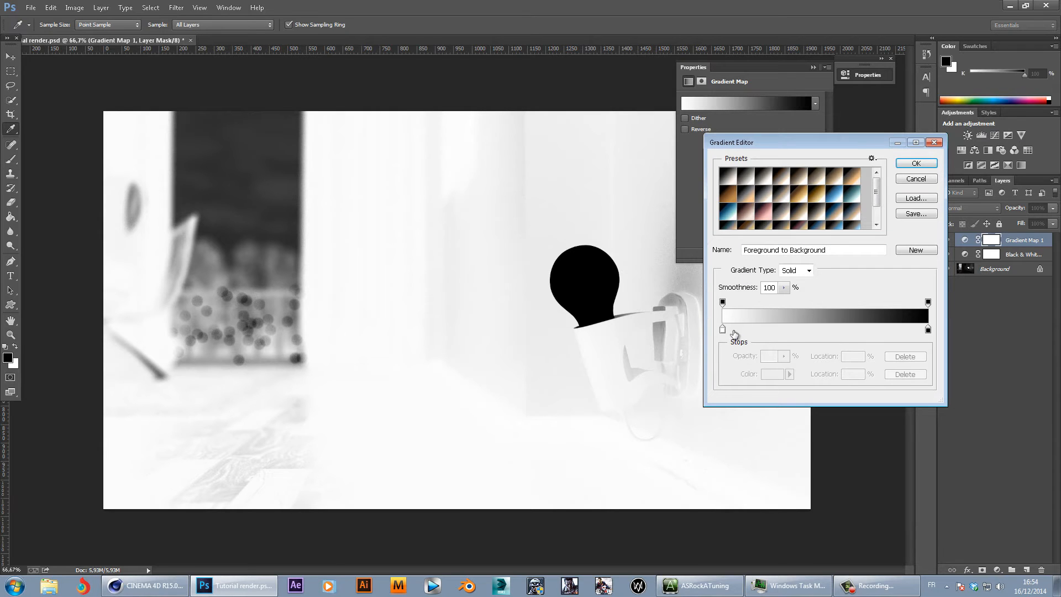
{"action": "mouse_move", "coordinate": [723, 330]}
{"action": "left_mouse_down"}
{"action": "mouse_move", "coordinate": [874, 330]}
{"action": "mouse_move", "coordinate": [719, 331]}
{"action": "left_mouse_up"}
{"action": "left_click_drag", "start_coordinate": [874, 330], "coordinate": [930, 331]}
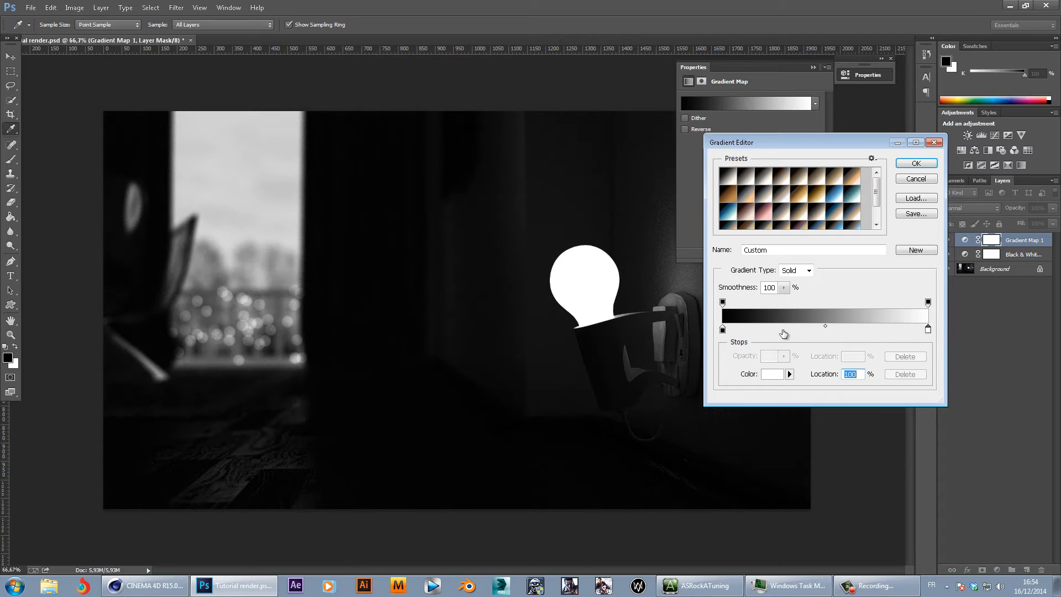
- Change the gradient map's black stop to dark grey 0f0f0f and accept the gradient
{"action": "double_click", "coordinate": [723, 330]}
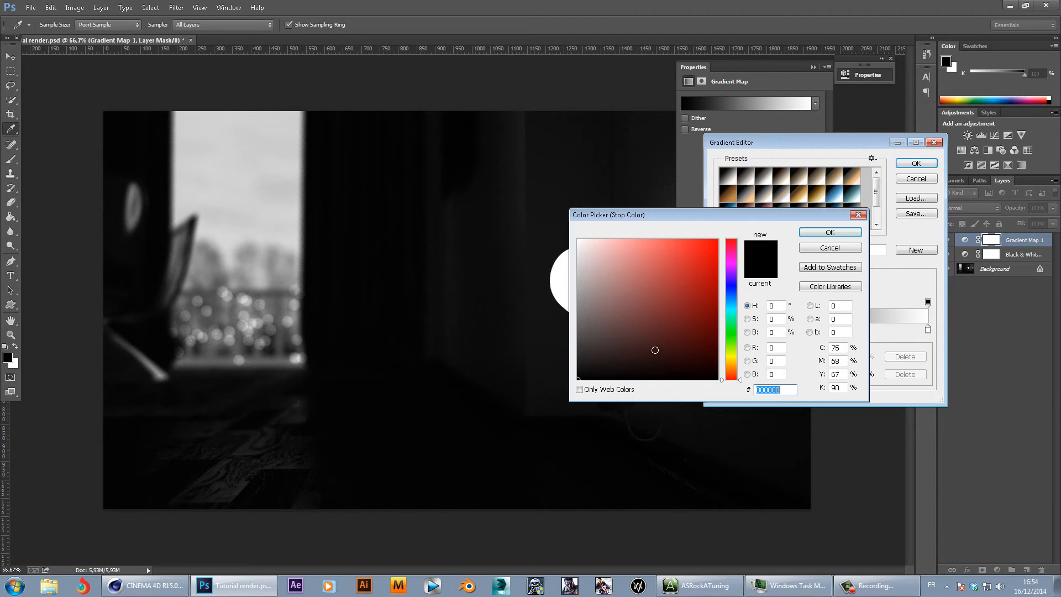
{"action": "left_click", "coordinate": [558, 374]}
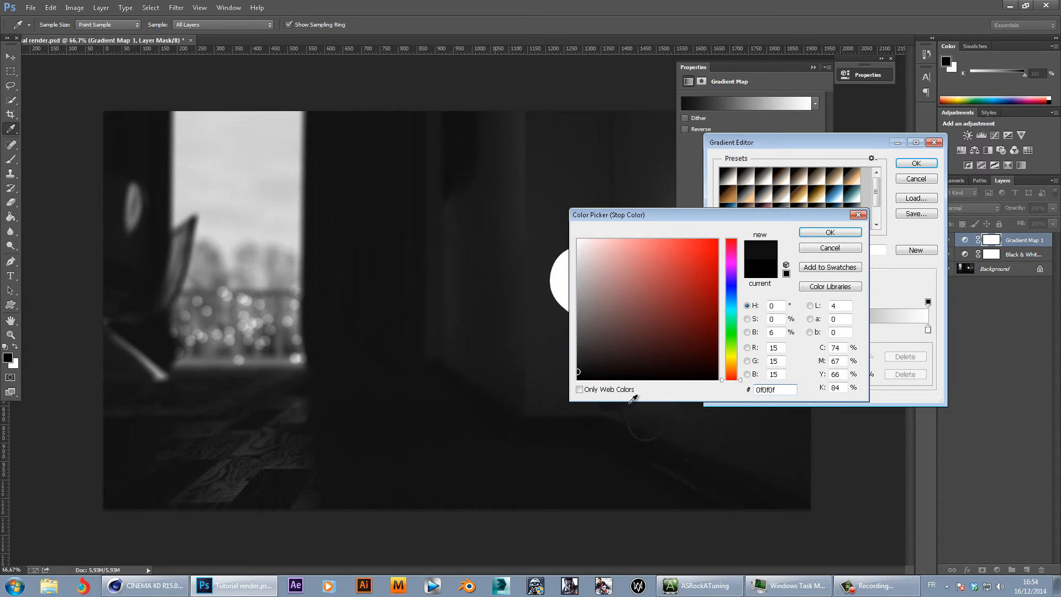
{"action": "left_click", "coordinate": [830, 231]}
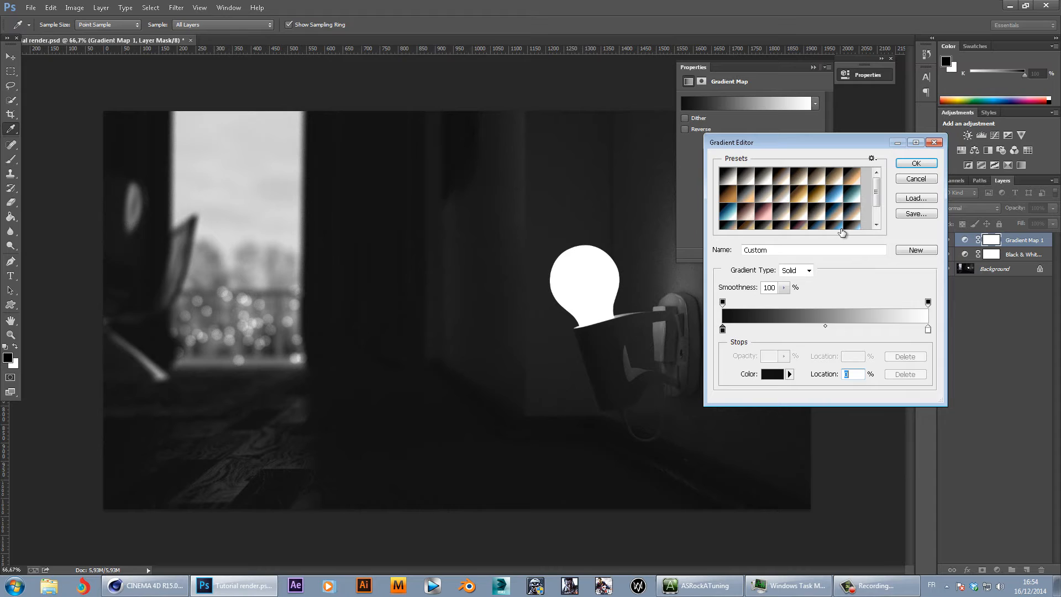
{"action": "left_click", "coordinate": [915, 163]}
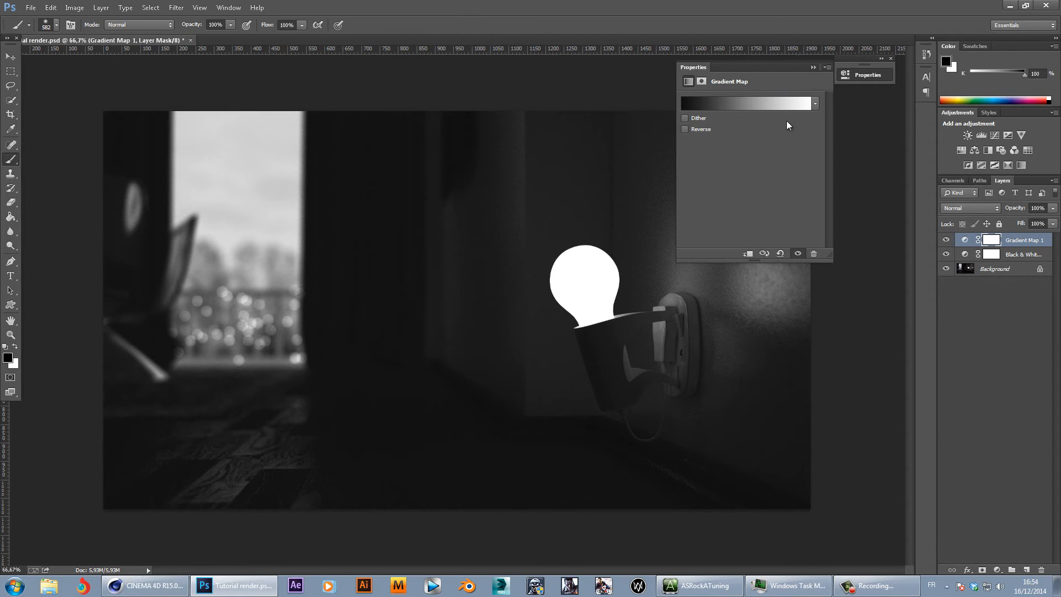
{"action": "left_click", "coordinate": [813, 67]}
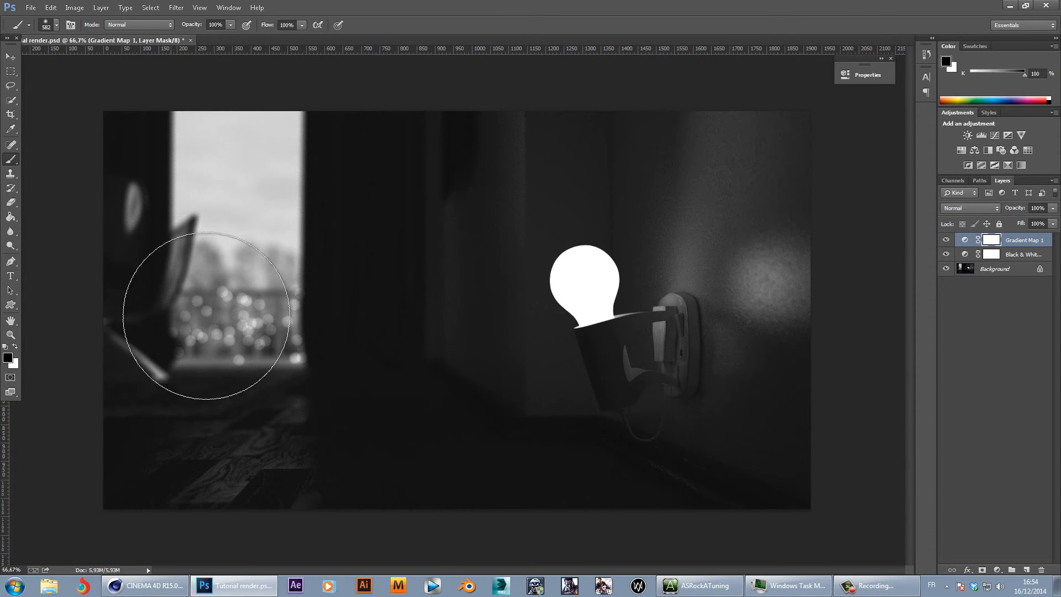
- Add a Curves adjustment layer and raise the midtones and highlights, with another curve point controlling the shadows
{"action": "left_click", "coordinate": [995, 135]}
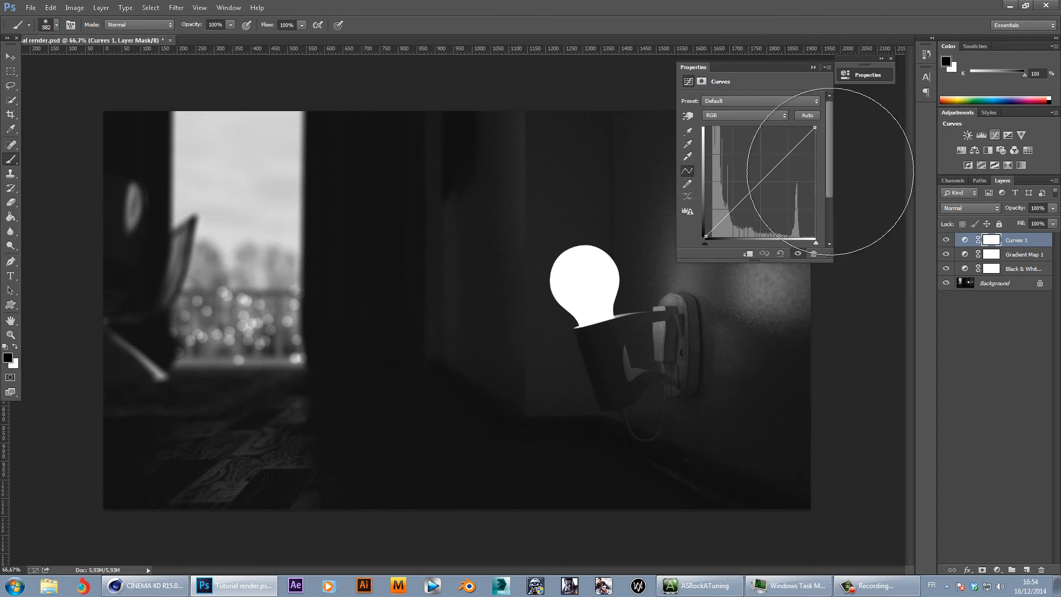
{"action": "left_click", "coordinate": [755, 186]}
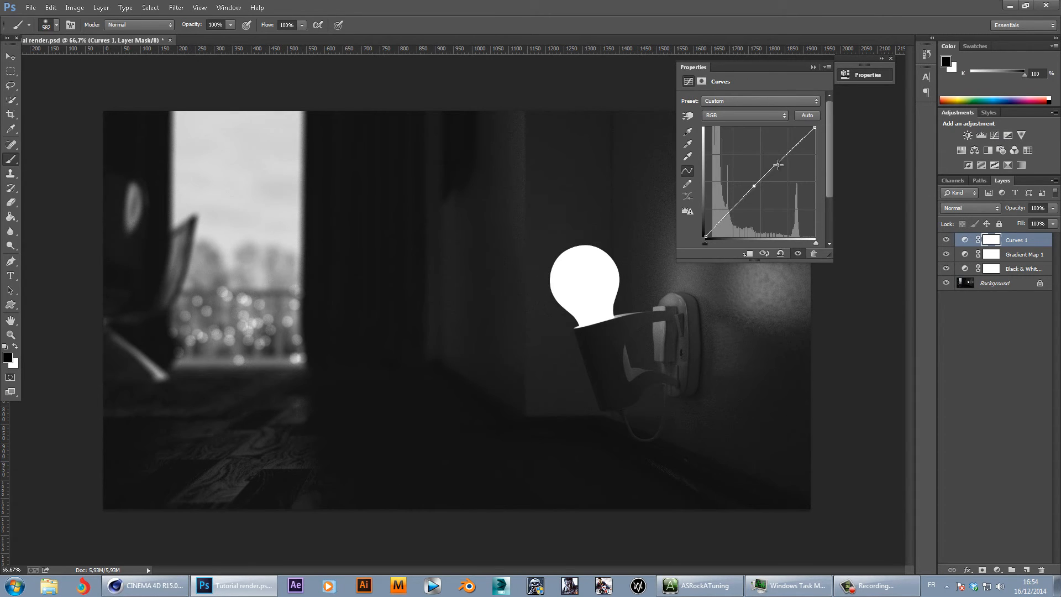
{"action": "left_click_drag", "start_coordinate": [778, 165], "coordinate": [776, 82]}
{"action": "left_click_drag", "start_coordinate": [755, 186], "coordinate": [756, 171]}
{"action": "left_click_drag", "start_coordinate": [730, 210], "coordinate": [726, 210]}
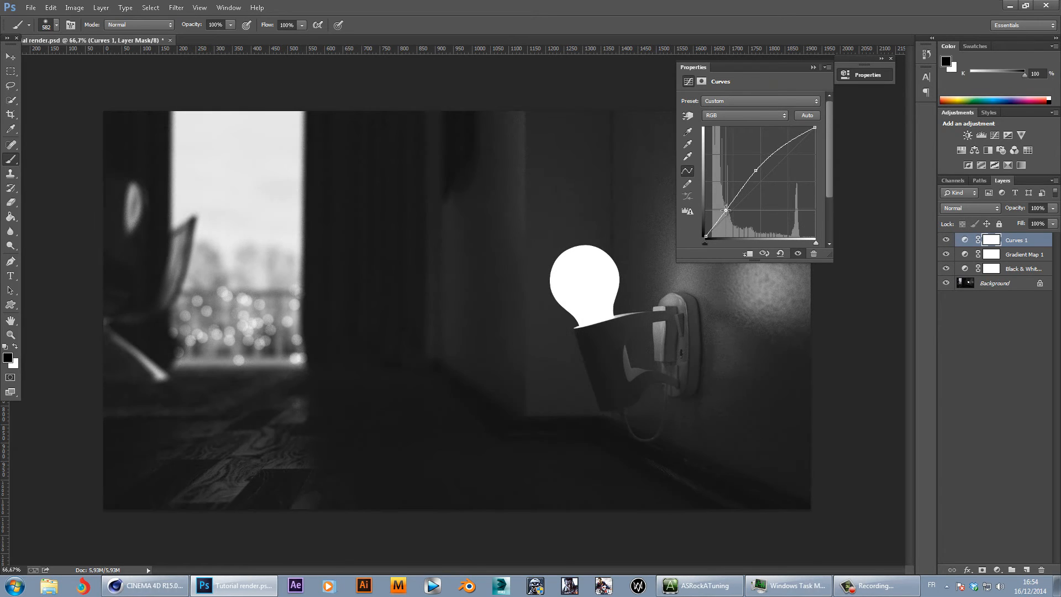
{"action": "mouse_move", "coordinate": [785, 156]}
{"action": "left_mouse_down"}
{"action": "mouse_move", "coordinate": [789, 183]}
{"action": "mouse_move", "coordinate": [779, 130]}
{"action": "mouse_move", "coordinate": [785, 140]}
{"action": "left_mouse_up"}
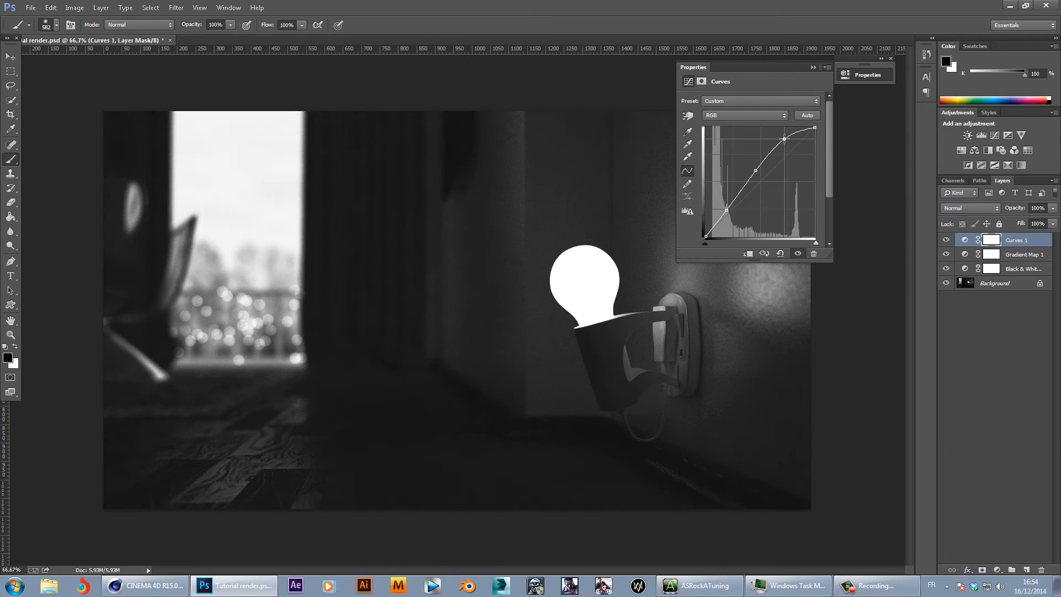
{"action": "left_click", "coordinate": [814, 68]}
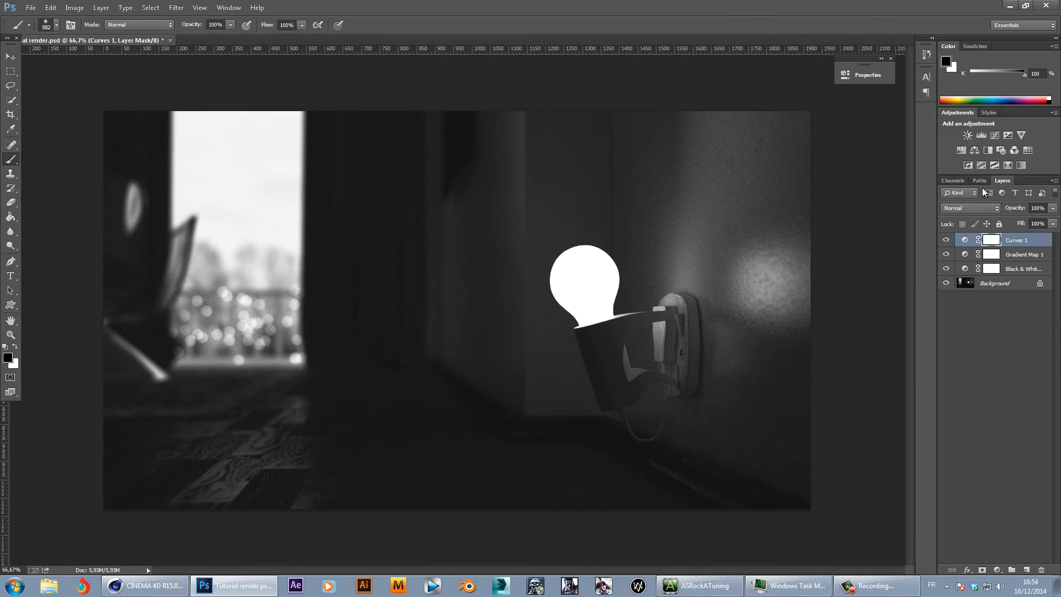
- Add a Color Balance adjustment layer, shift the midtones slightly toward blue, and lower the layer's opacity to about 85%
{"action": "left_click", "coordinate": [974, 152]}
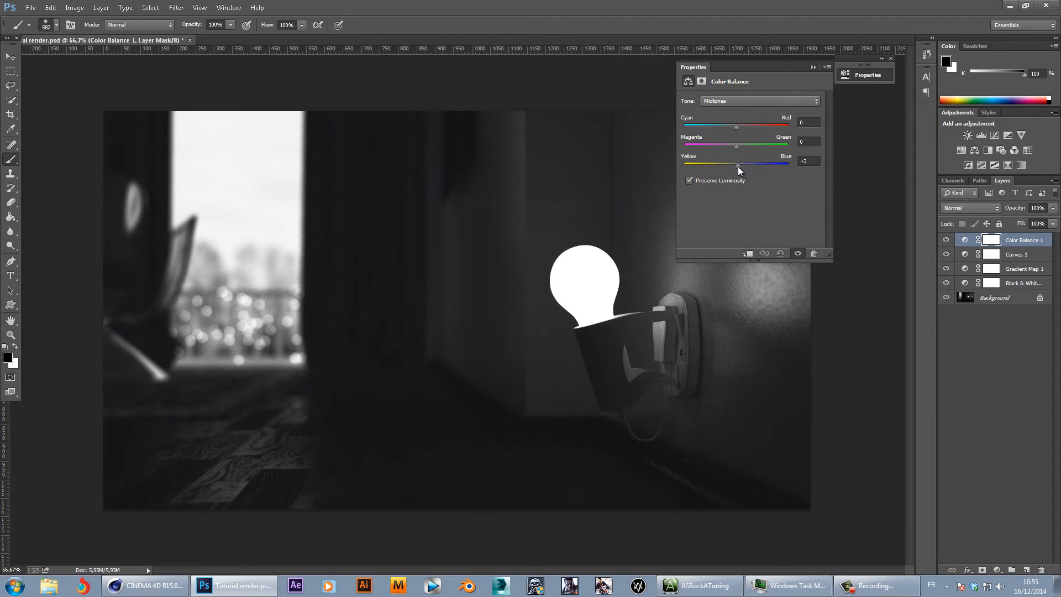
{"action": "left_click_drag", "start_coordinate": [742, 167], "coordinate": [741, 166]}
{"action": "left_click", "coordinate": [814, 66]}
{"action": "left_click", "coordinate": [1053, 208]}
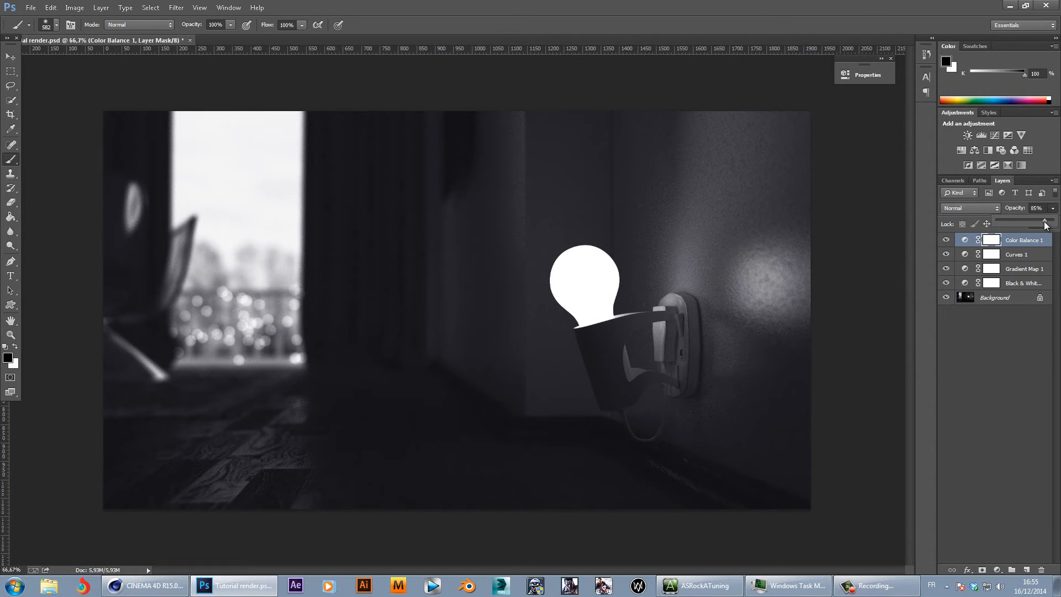
{"action": "left_click", "coordinate": [973, 380]}
- Create a new layer above Background and paint a white glow over the window with a 675 px soft brush
{"action": "left_click", "coordinate": [1021, 298]}
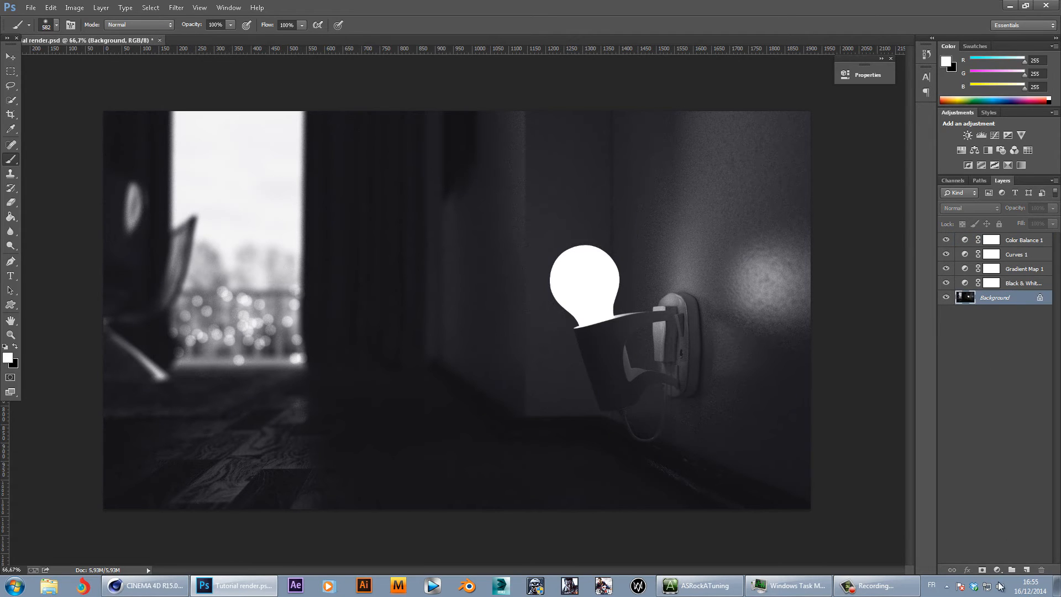
{"action": "left_click", "coordinate": [1027, 569]}
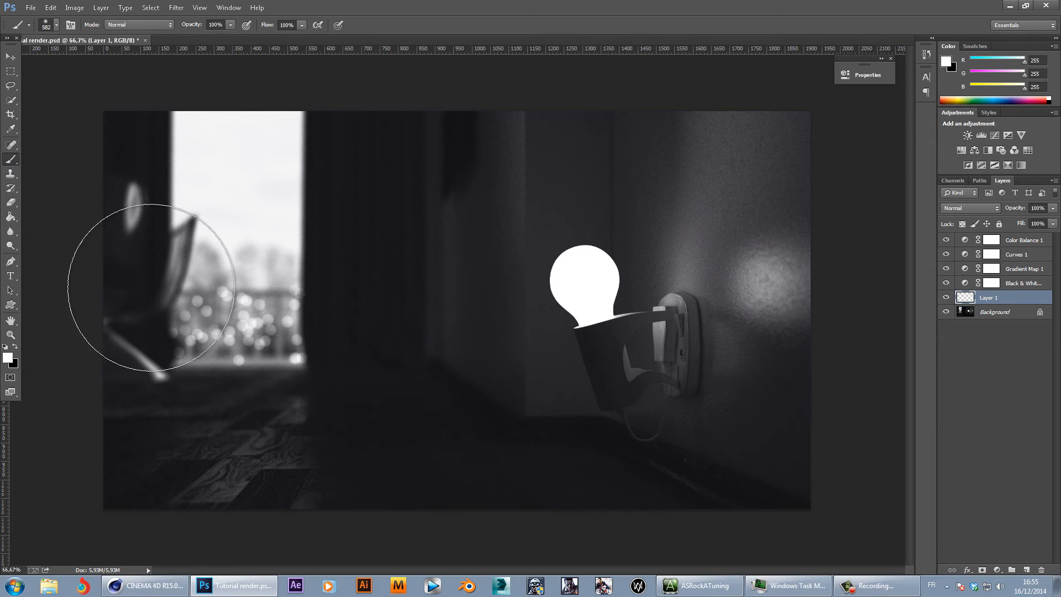
{"action": "mouse_move", "coordinate": [219, 277]}
{"action": "right_mouse_down", "text": "alt"}
{"action": "mouse_move", "coordinate": [242, 268]}
{"action": "mouse_move", "coordinate": [233, 143]}
{"action": "right_mouse_up", "text": "alt"}
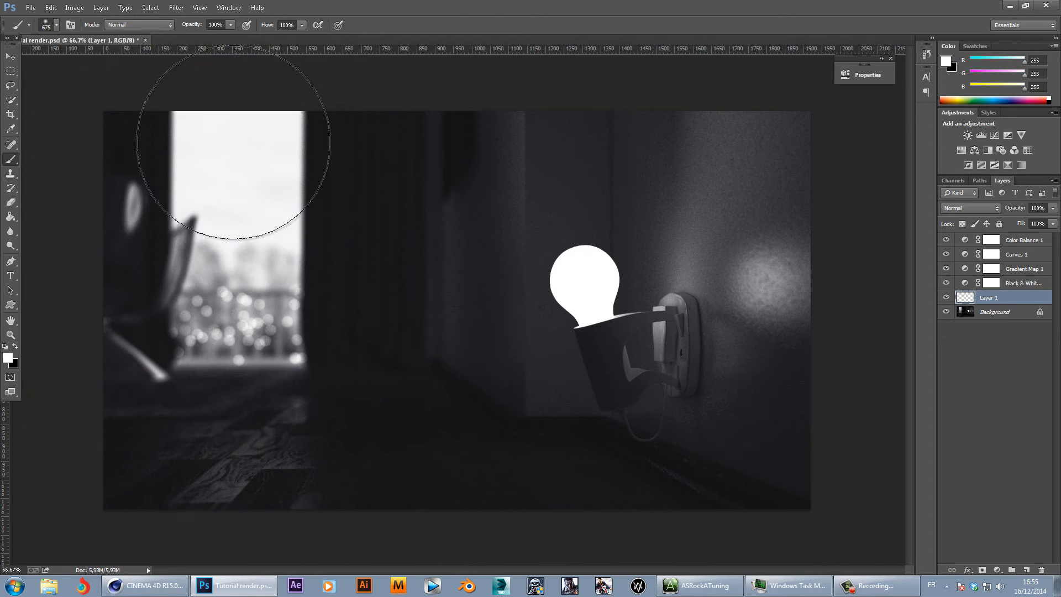
{"action": "left_click_drag", "start_coordinate": [236, 143], "coordinate": [232, 286]}
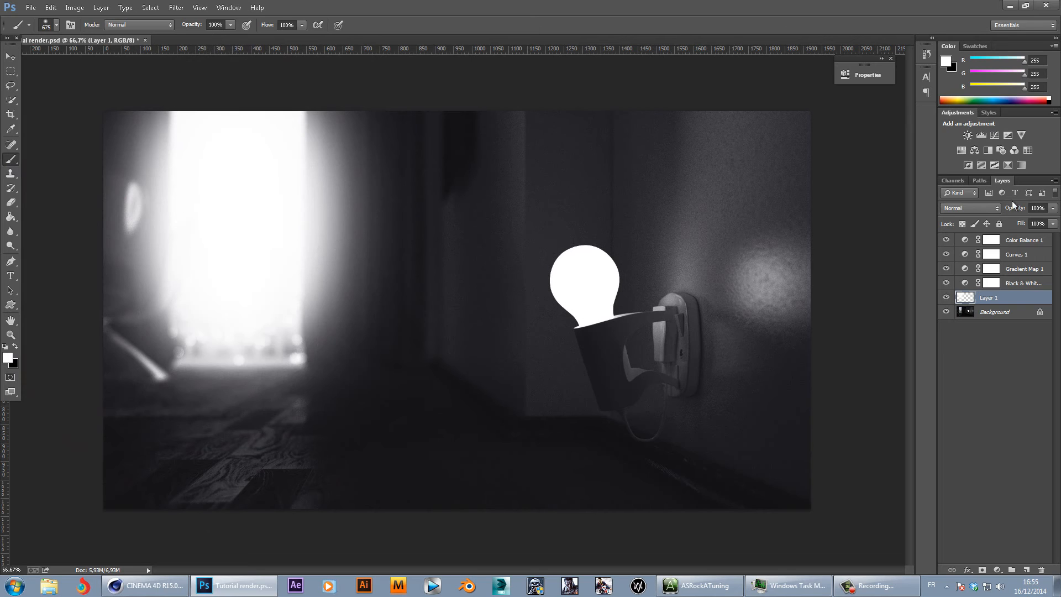
- Set the painted glow layer to Soft Light blending and reduce its opacity to about 66%
{"action": "left_click", "coordinate": [990, 208]}
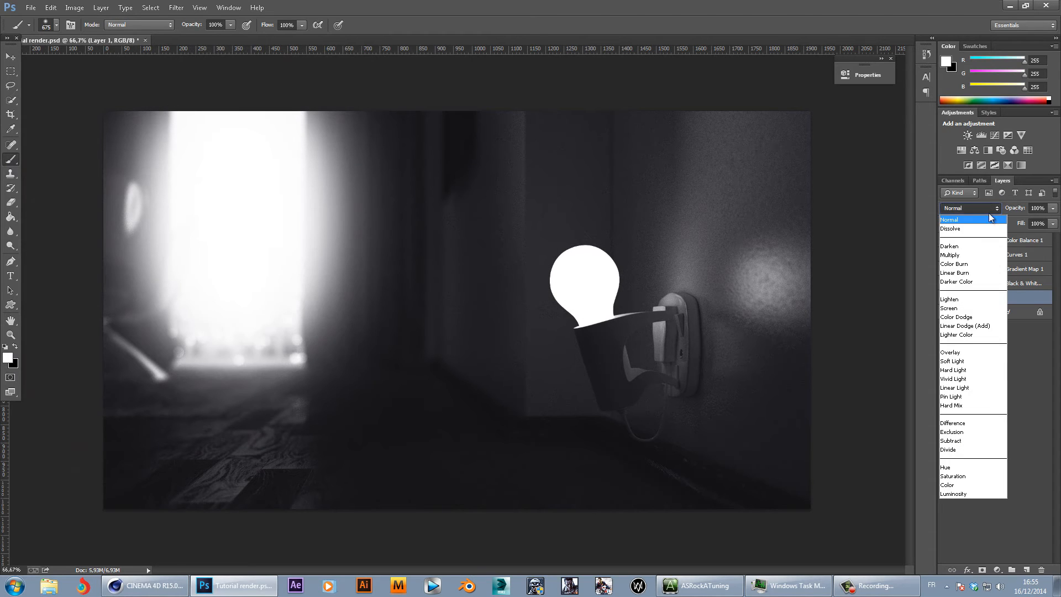
{"action": "left_click", "coordinate": [976, 361]}
{"action": "left_click", "coordinate": [1053, 208]}
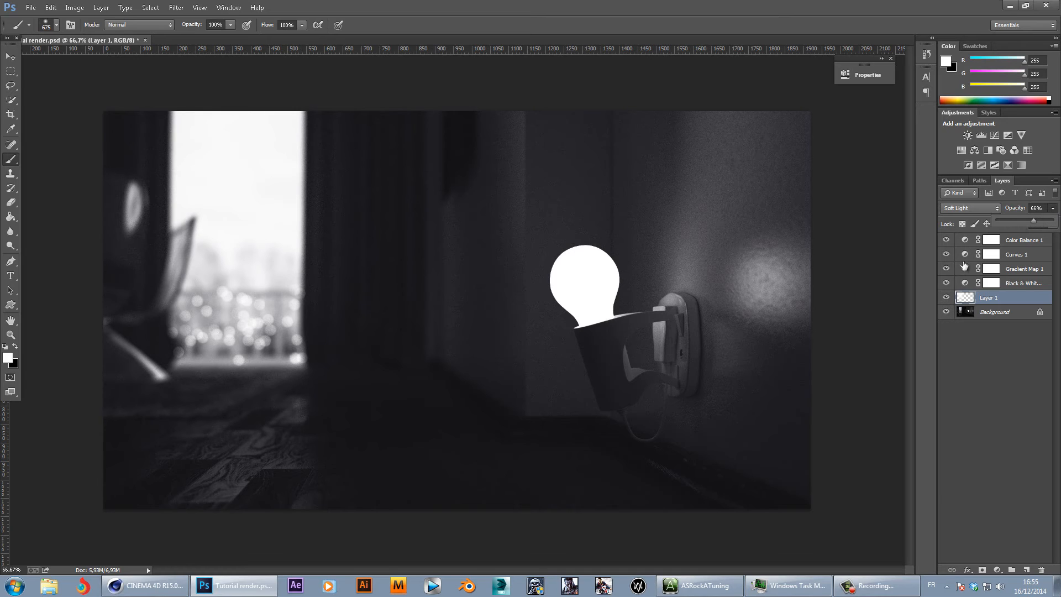
- Compare the image with the painted window glow layer hidden and shown
{"action": "left_click", "coordinate": [947, 298]}
{"action": "left_click", "coordinate": [948, 299]}
{"action": "left_click", "coordinate": [948, 298]}
{"action": "left_click", "coordinate": [947, 299]}
{"action": "left_click", "coordinate": [947, 299]}
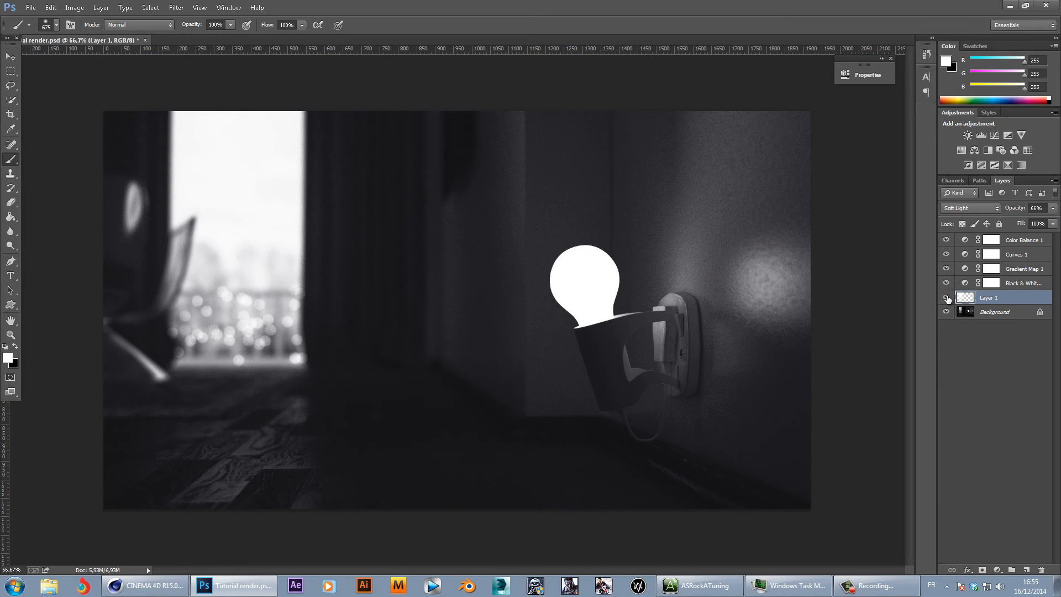
{"action": "left_click", "coordinate": [947, 298]}
{"action": "left_click", "coordinate": [948, 298]}
{"action": "left_click", "coordinate": [948, 299]}
{"action": "left_click", "coordinate": [948, 298]}
{"action": "left_click", "coordinate": [946, 298]}
{"action": "left_click", "coordinate": [946, 299]}
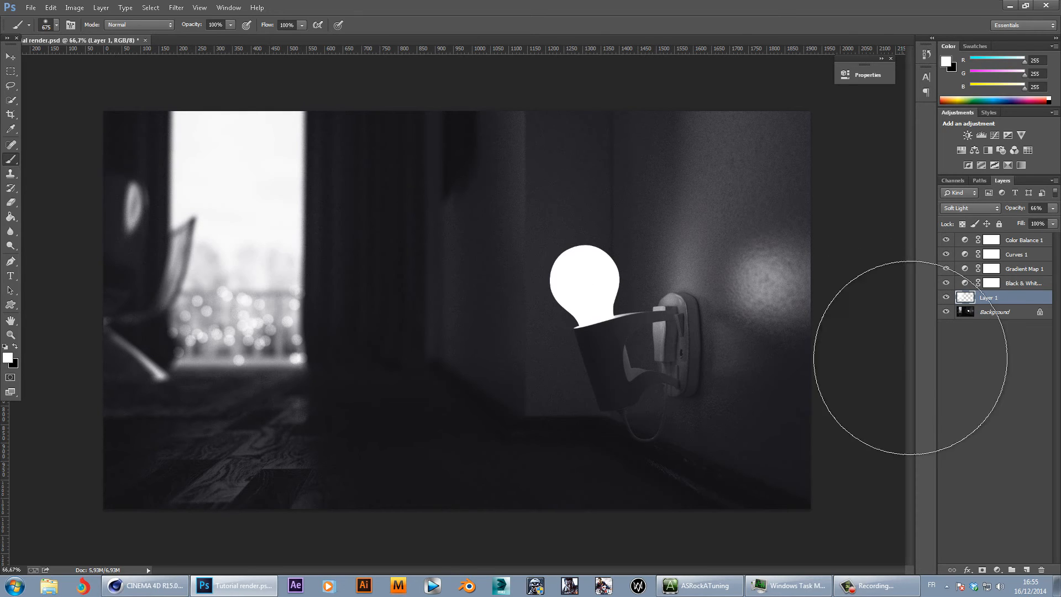
- Add a new layer above the window glow layer, make an elliptical selection spanning the whole canvas, and invert it
{"action": "left_click", "coordinate": [1017, 314]}
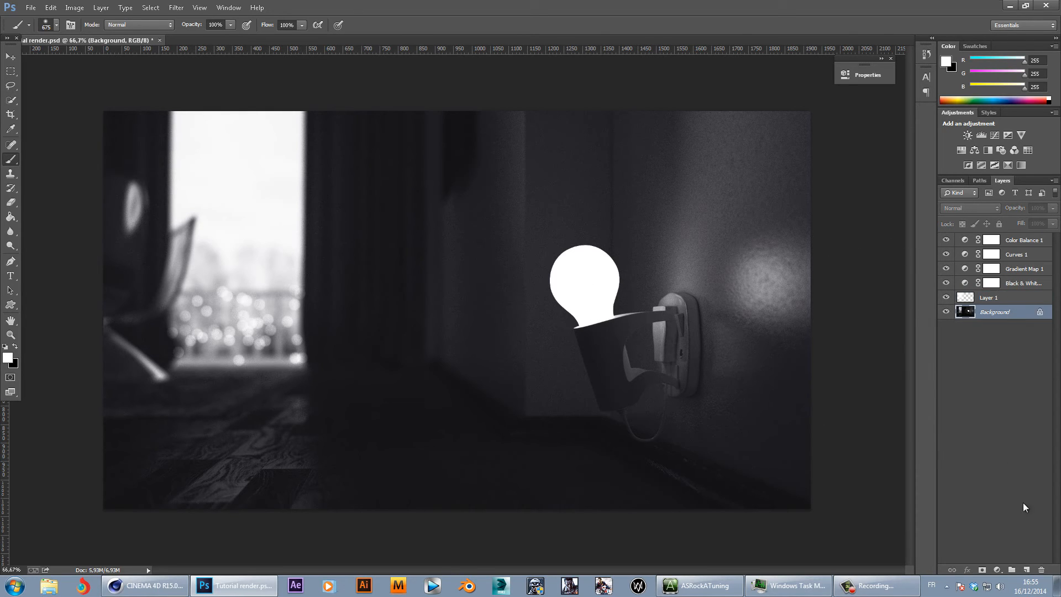
{"action": "left_click", "coordinate": [1026, 570]}
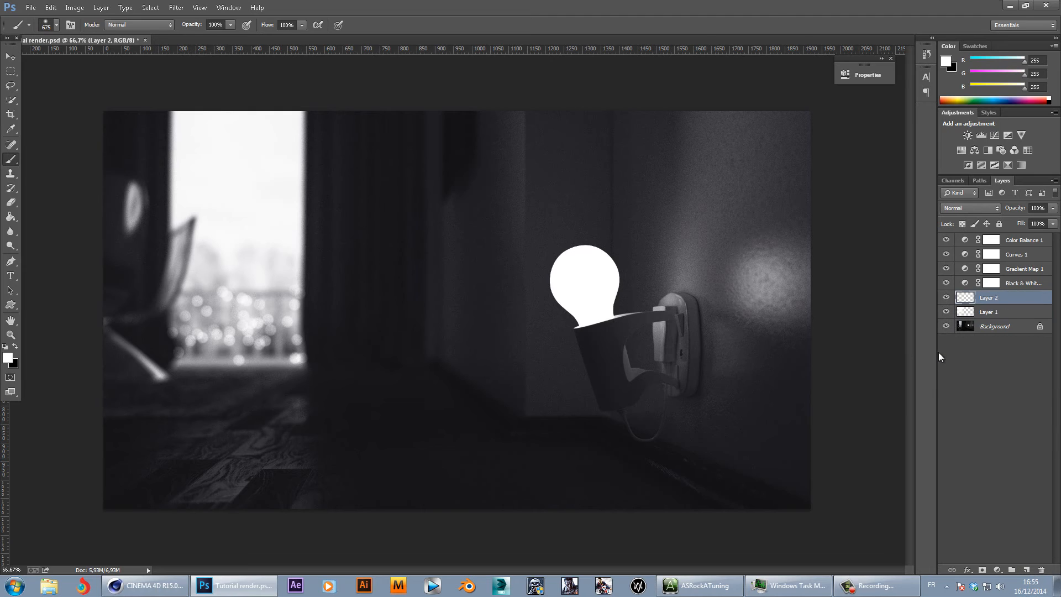
{"action": "left_click", "coordinate": [10, 71]}
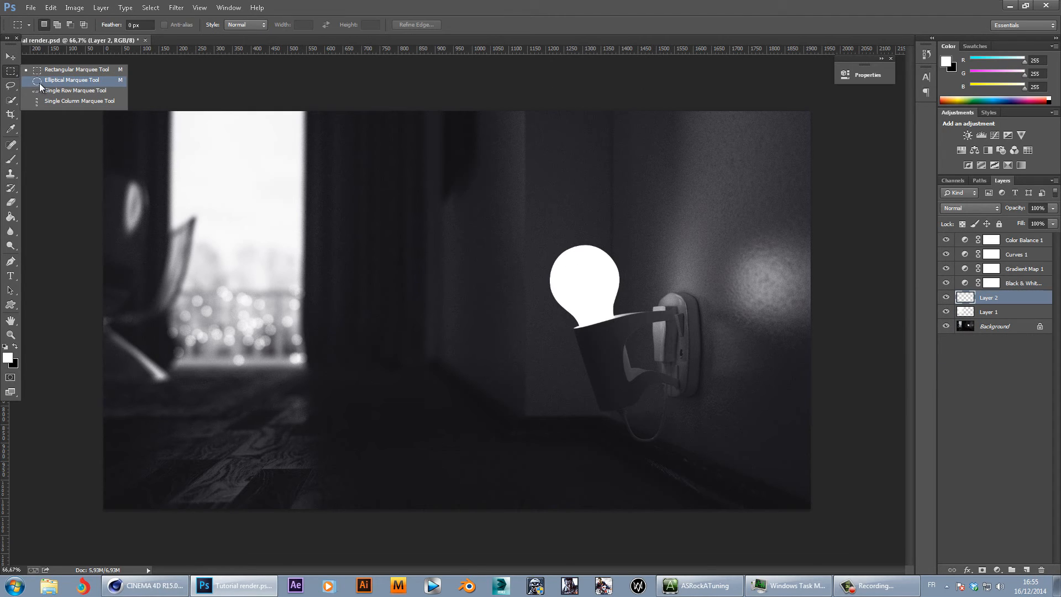
{"action": "left_click", "coordinate": [39, 83]}
{"action": "left_click_drag", "start_coordinate": [102, 109], "coordinate": [810, 511]}
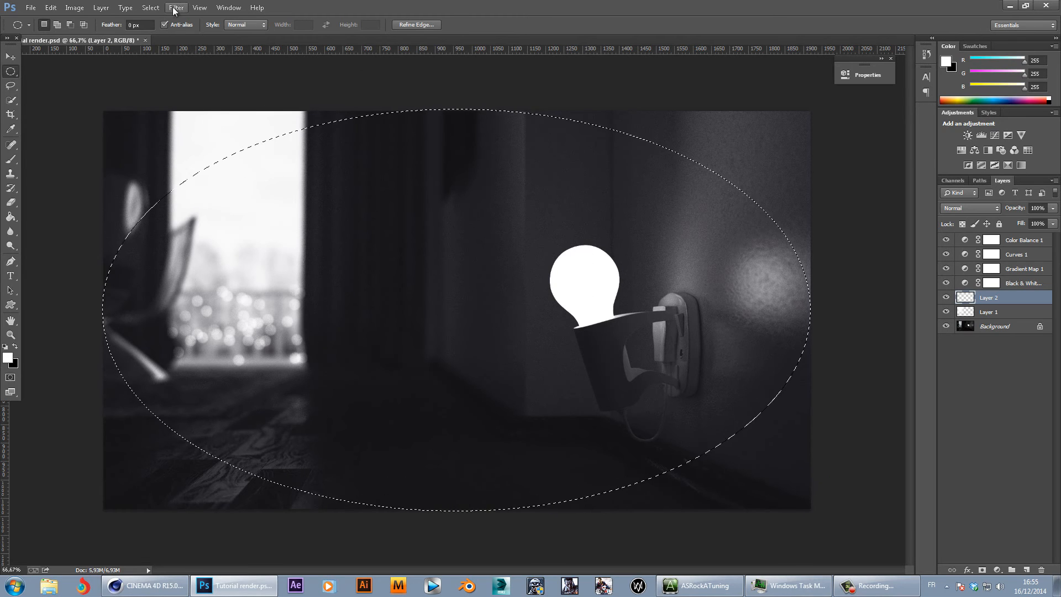
{"action": "left_click", "coordinate": [150, 7]}
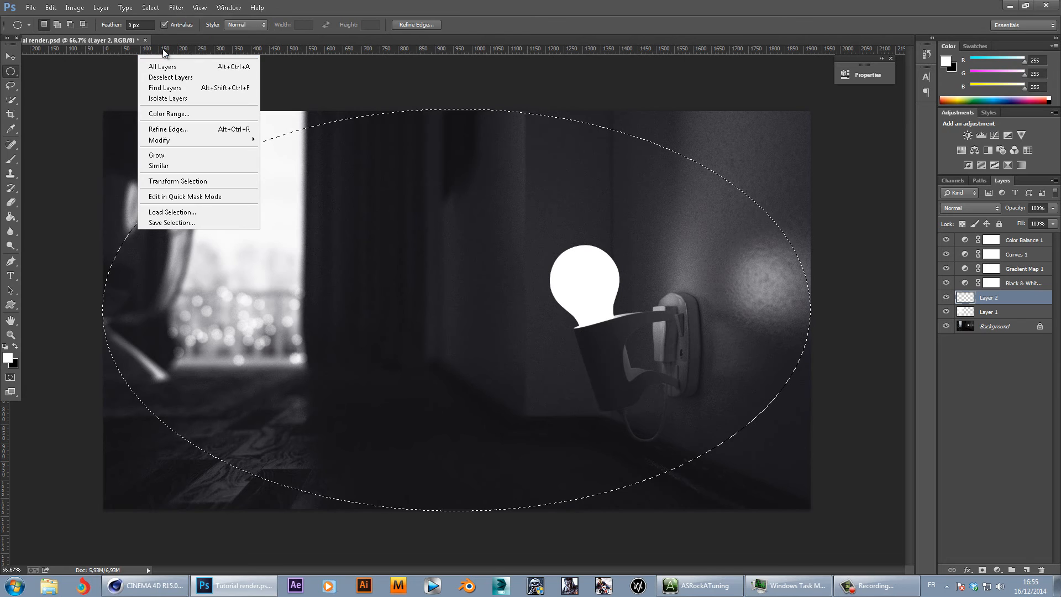
{"action": "left_click", "coordinate": [163, 53]}
- Paint the selected corners black with an 828 px soft brush and deselect
{"action": "left_click", "coordinate": [10, 159]}
{"action": "right_click_drag", "start_coordinate": [259, 228], "coordinate": [290, 228], "text": "alt"}
{"action": "left_click", "coordinate": [16, 347]}
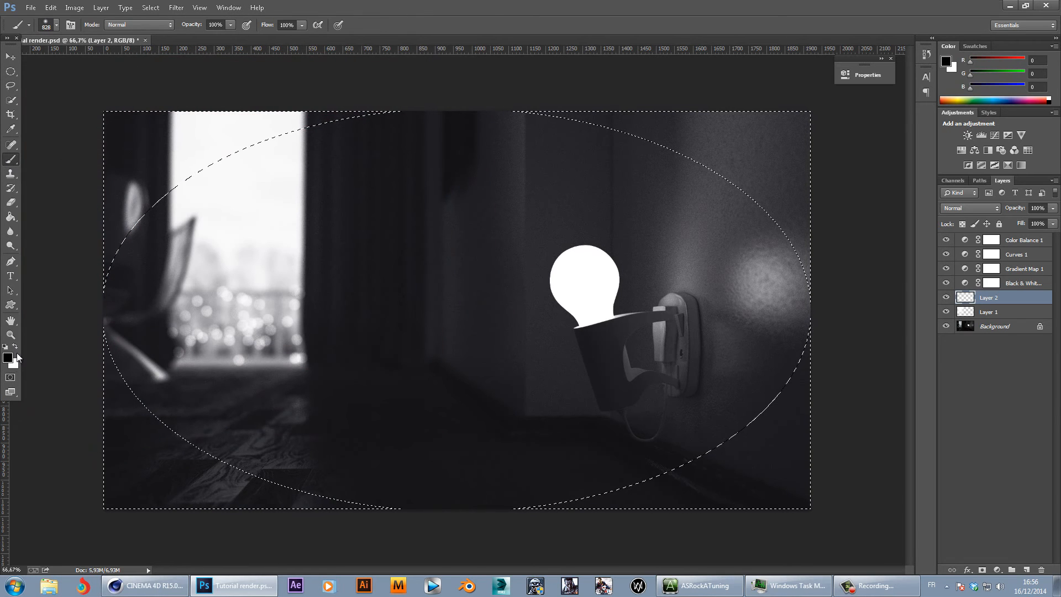
{"action": "mouse_move", "coordinate": [389, 98]}
{"action": "left_mouse_down"}
{"action": "mouse_move", "coordinate": [171, 67]}
{"action": "mouse_move", "coordinate": [142, 390]}
{"action": "mouse_move", "coordinate": [485, 506]}
{"action": "mouse_move", "coordinate": [593, 564]}
{"action": "mouse_move", "coordinate": [784, 157]}
{"action": "left_mouse_up"}
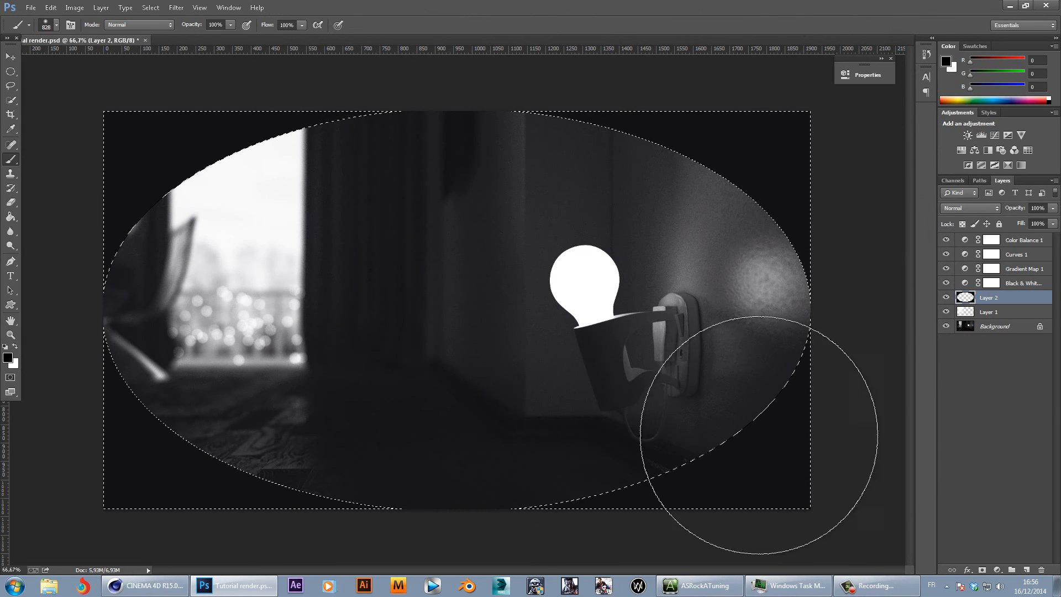
{"action": "key", "text": "ctrl+d"}
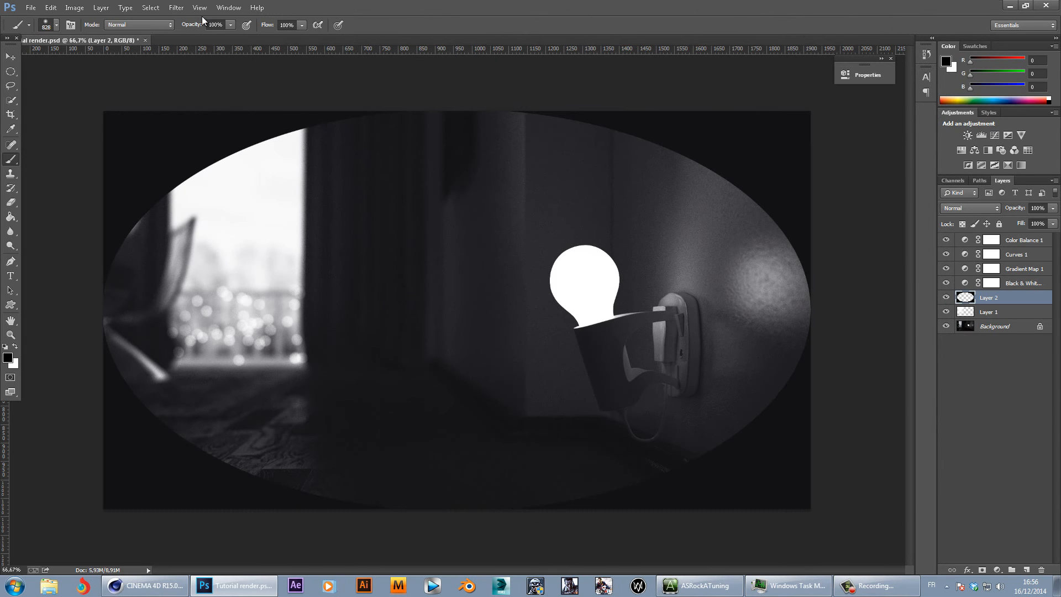
- Apply a Gaussian Blur with a radius of about 270 pixels to the black corner layer
{"action": "left_click", "coordinate": [177, 7]}
{"action": "mouse_move", "coordinate": [213, 130]}
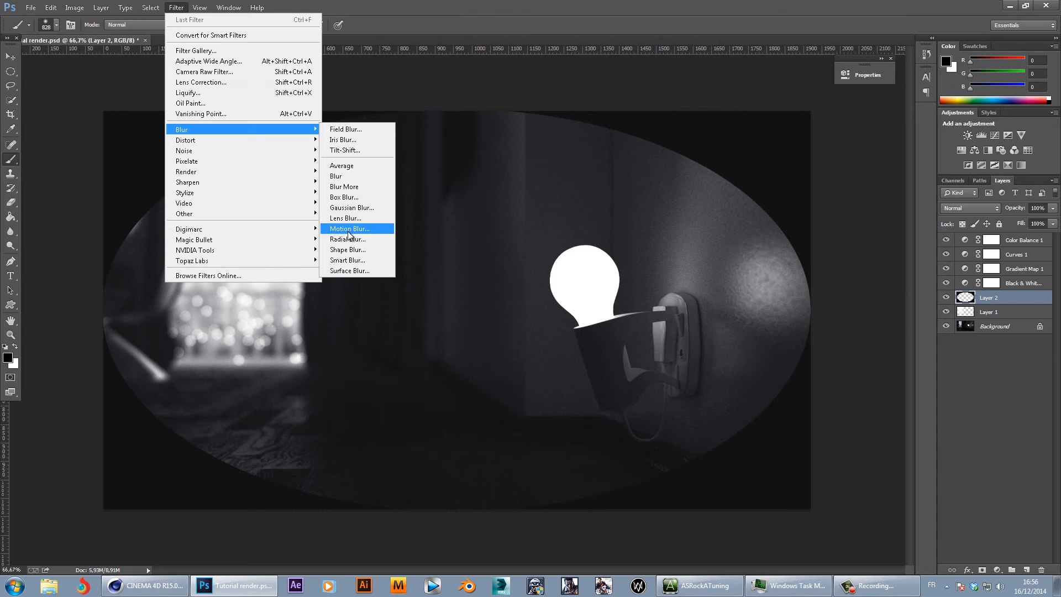
{"action": "left_click", "coordinate": [352, 207]}
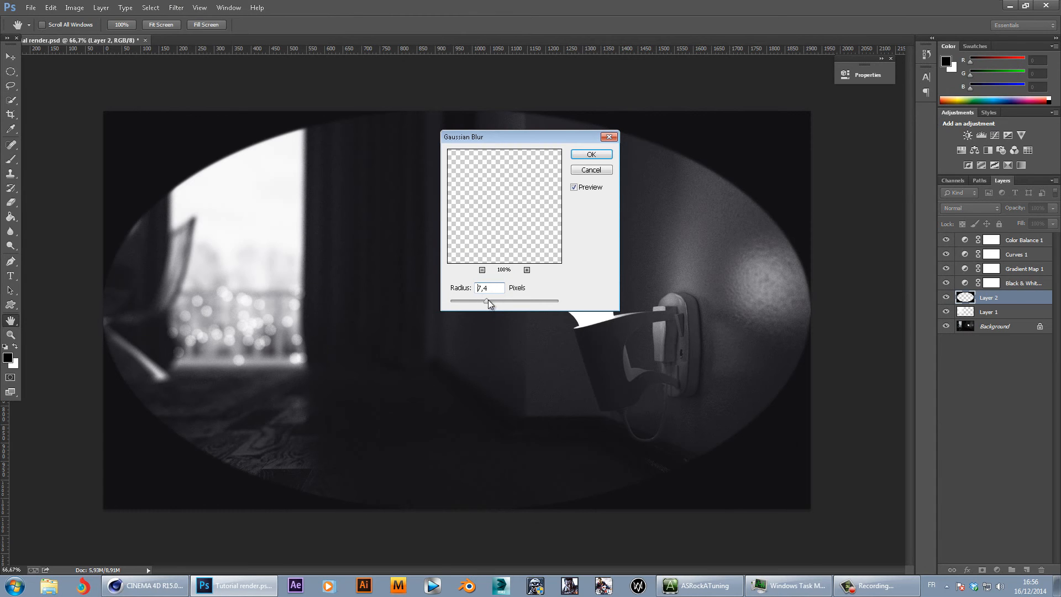
{"action": "left_click_drag", "start_coordinate": [489, 299], "coordinate": [539, 300]}
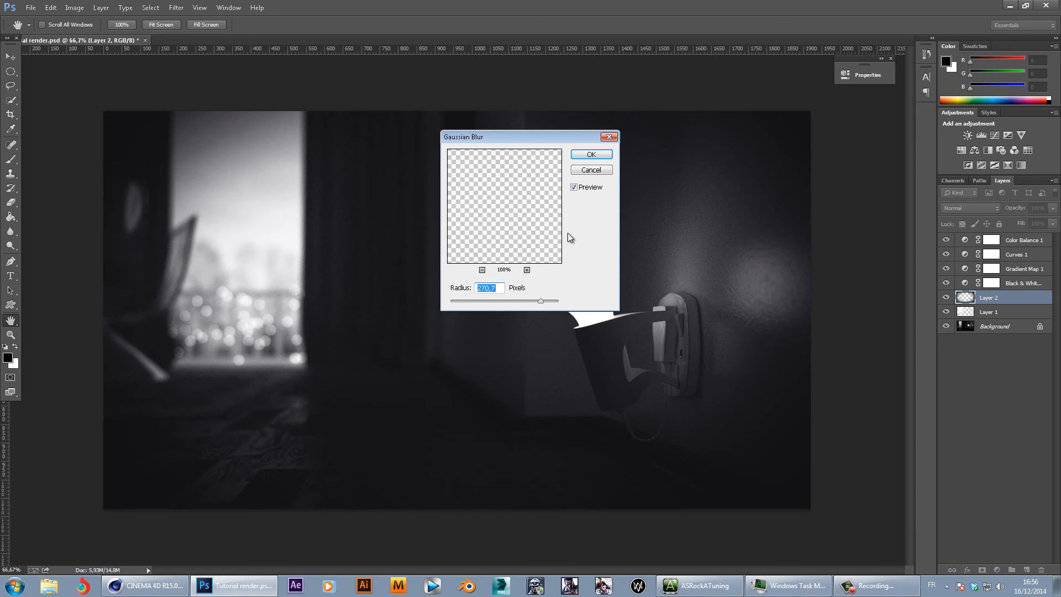
{"action": "left_click", "coordinate": [591, 154]}
{"action": "key", "text": "b"}
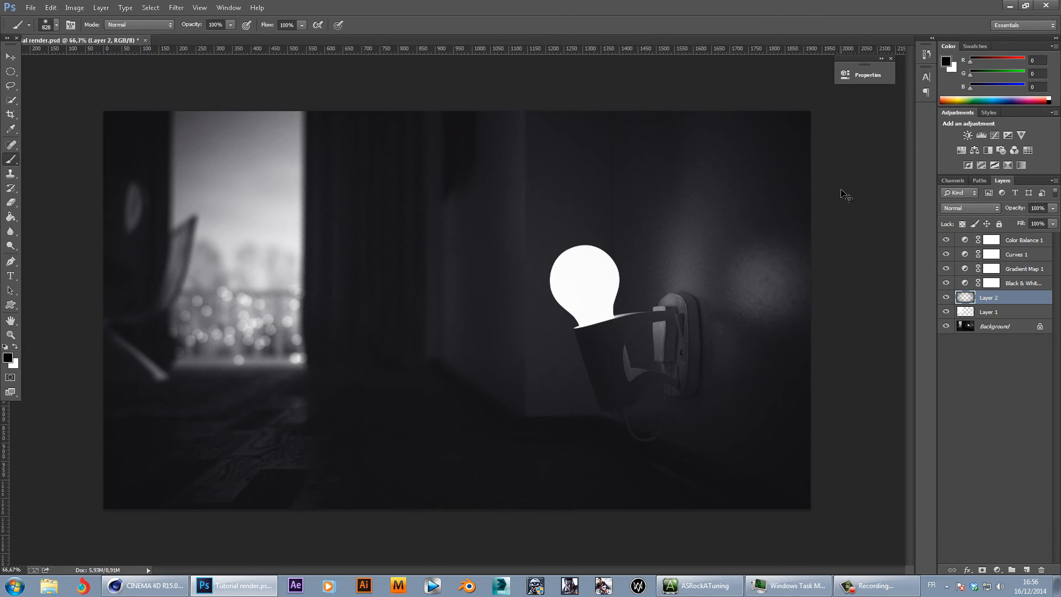
- Scale the blurred vignette layer up from its centre to about 123%
{"action": "key", "text": "ctrl+t"}
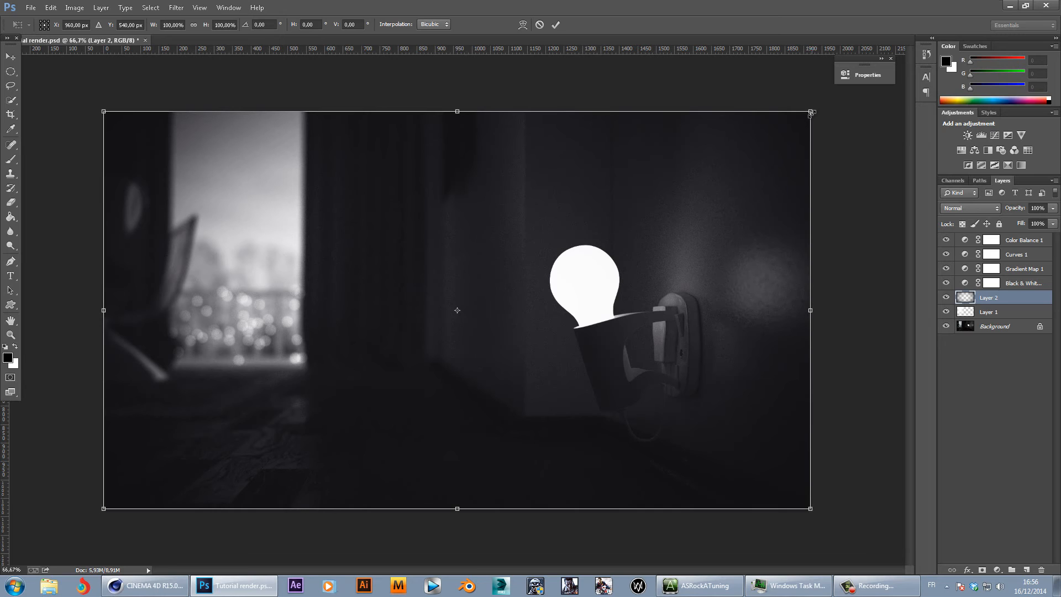
{"action": "left_click_drag", "start_coordinate": [811, 112], "coordinate": [891, 69], "text": "alt"}
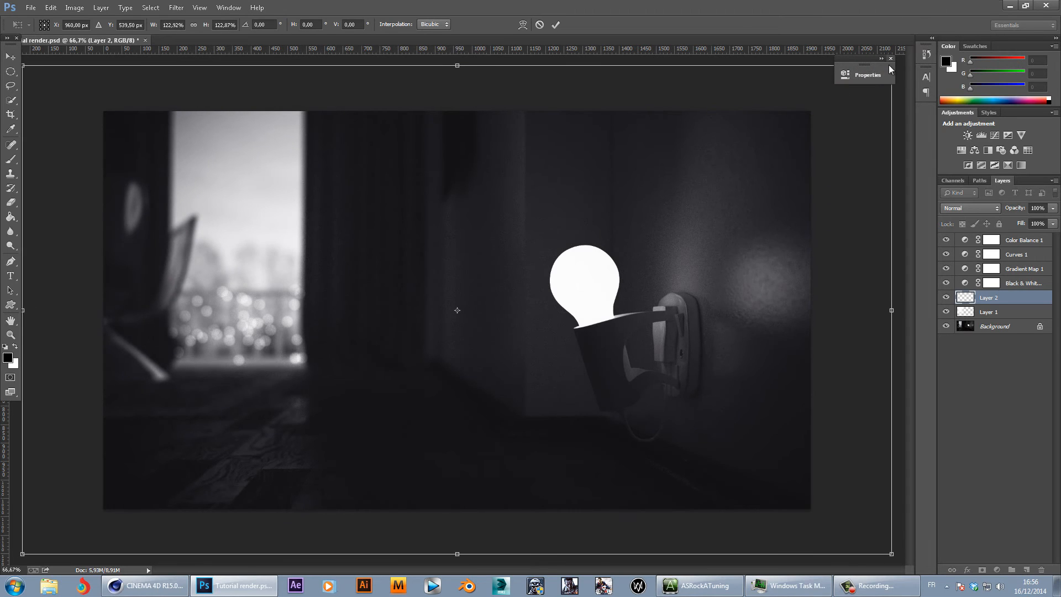
{"action": "key", "text": "Return"}
{"action": "key", "text": "b"}
- Compare the image with and without the vignette, and lower the vignette layer's opacity to 67%
{"action": "left_click", "coordinate": [946, 298]}
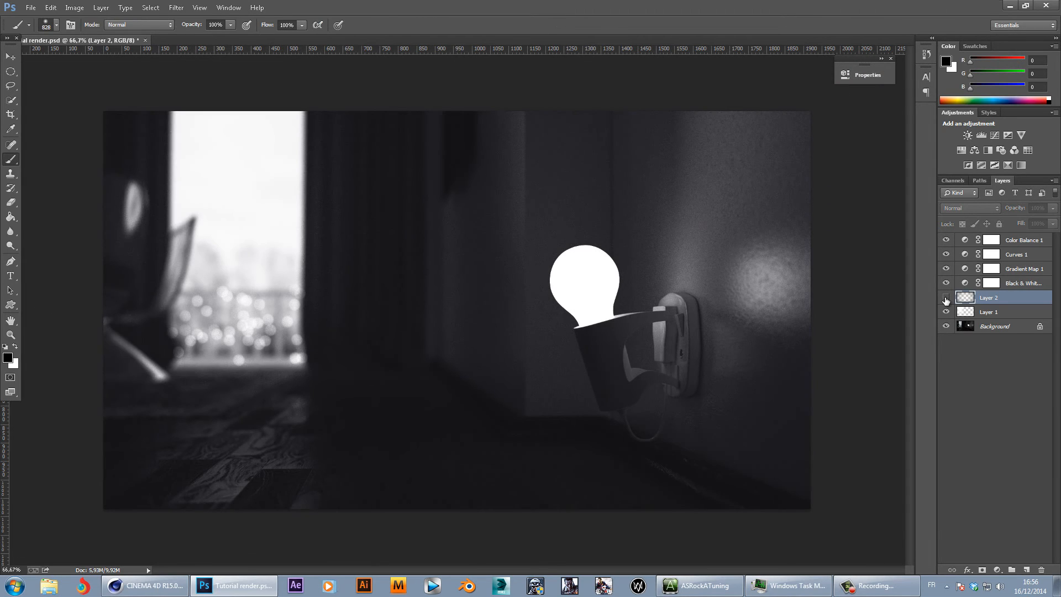
{"action": "left_click", "coordinate": [946, 299]}
{"action": "left_click", "coordinate": [1053, 224]}
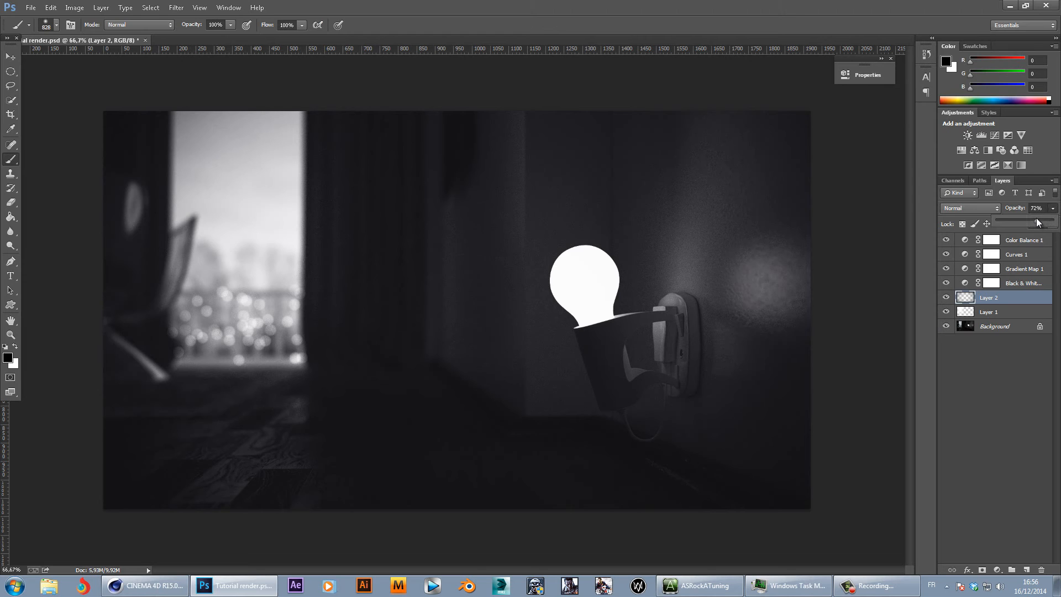
{"action": "left_click_drag", "start_coordinate": [1037, 220], "coordinate": [1034, 220]}
- Add a new layer above Layer 1 and paint a white glow over the light bulb with a 570 px soft brush
{"action": "key", "text": "ctrl+plus"}
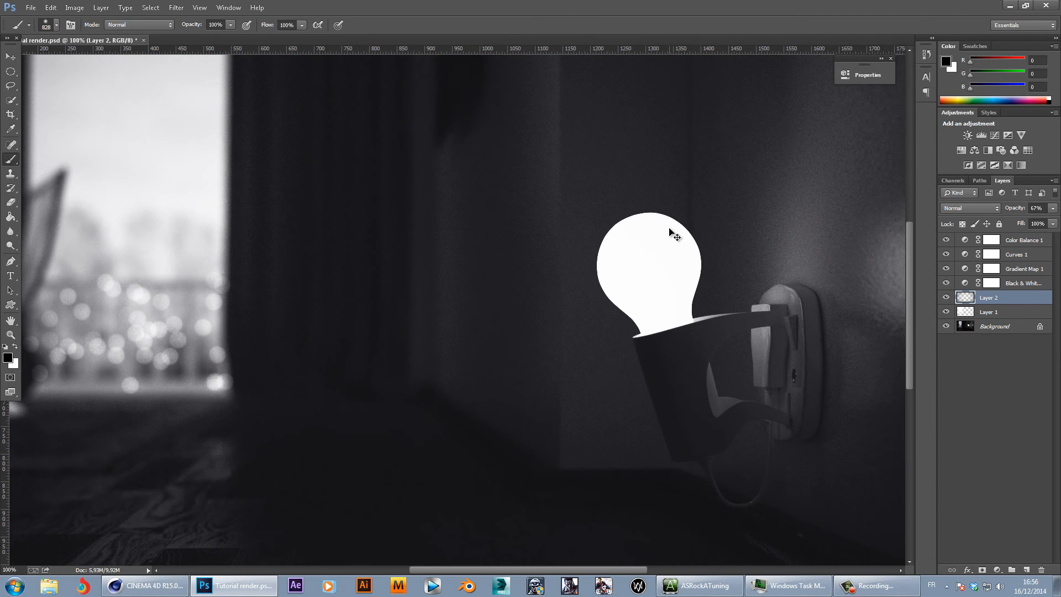
{"action": "left_click", "coordinate": [1012, 312]}
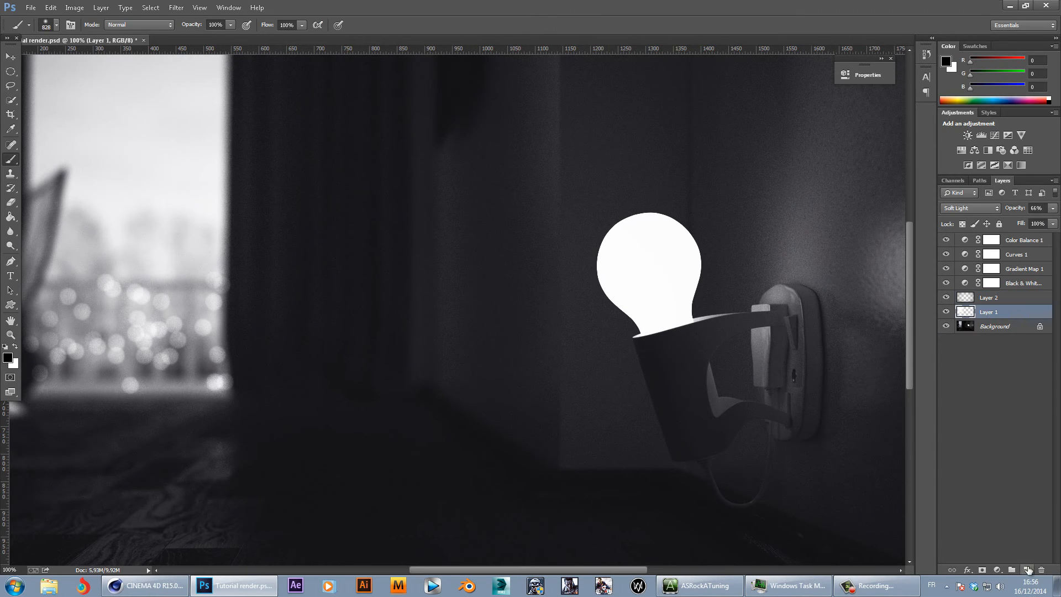
{"action": "left_click", "coordinate": [1027, 570]}
{"action": "key", "text": "ctrl+plus"}
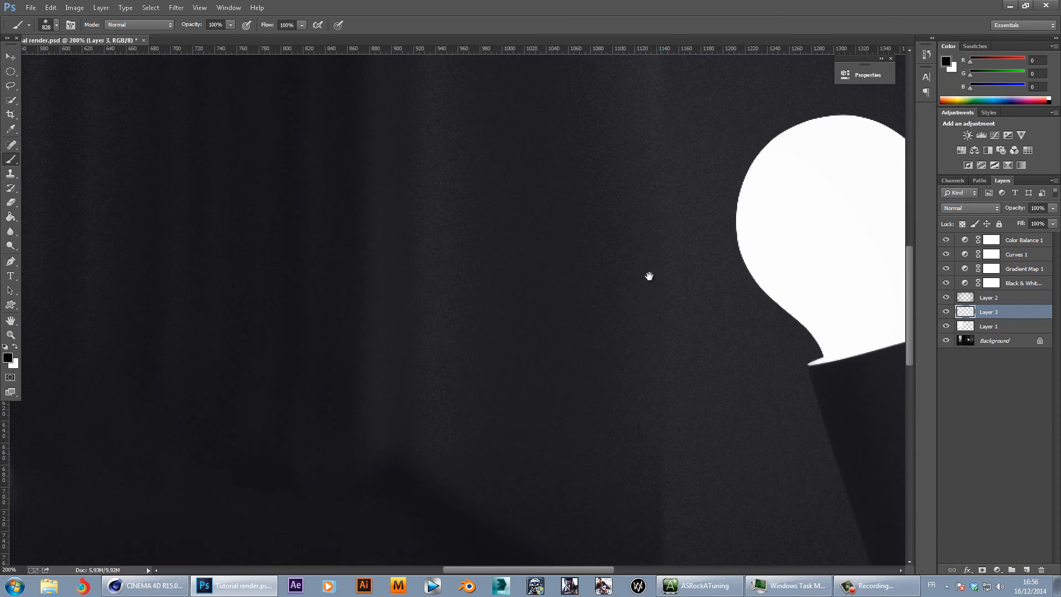
{"action": "left_click_drag", "start_coordinate": [649, 277], "coordinate": [425, 316]}
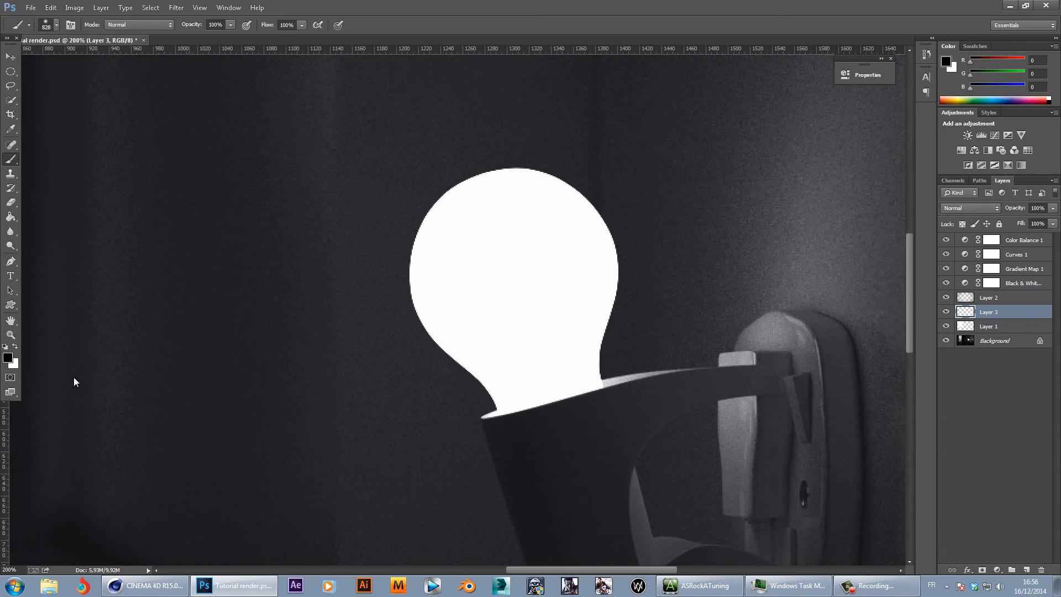
{"action": "left_click", "coordinate": [15, 347]}
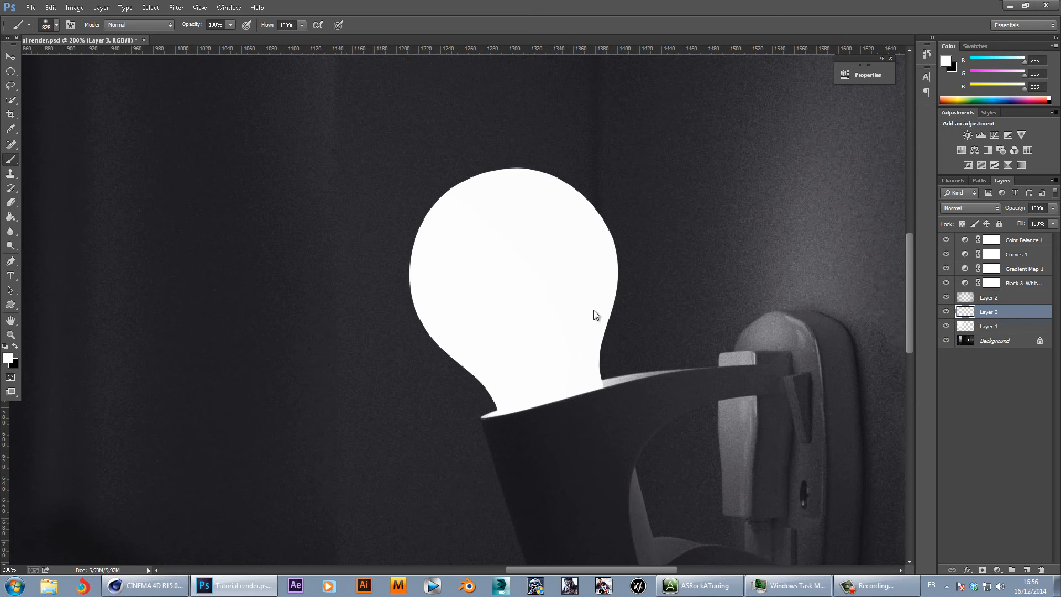
{"action": "right_click_drag", "start_coordinate": [593, 310], "coordinate": [448, 325], "text": "alt"}
{"action": "left_click", "coordinate": [511, 254]}
- Try Soft Light blending on the bulb glow layer and return it to Normal
{"action": "key", "text": "ctrl+minus"}
{"action": "key", "text": "ctrl+minus"}
{"action": "key", "text": "ctrl+minus"}
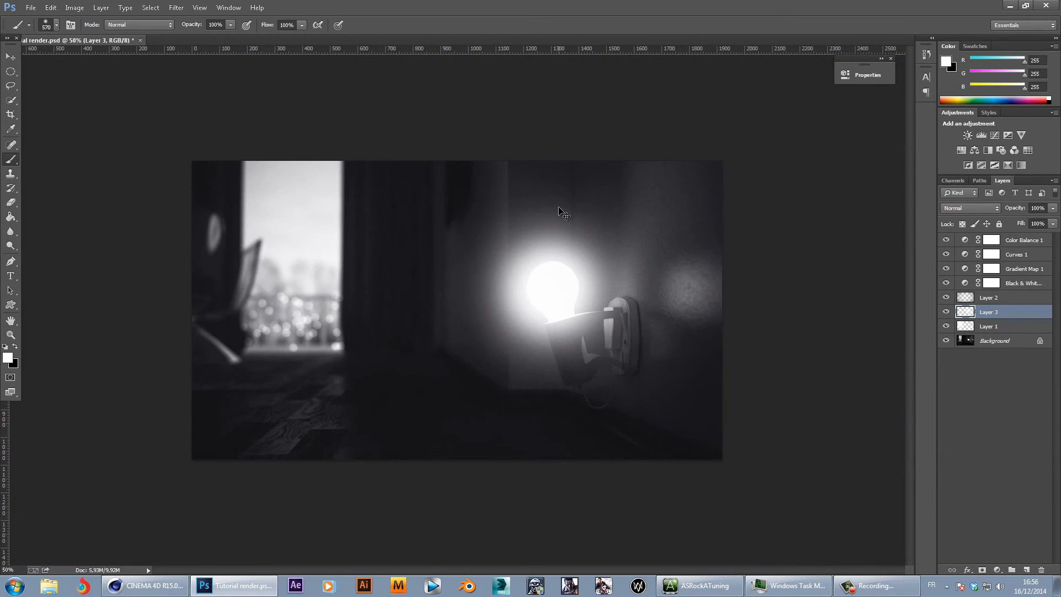
{"action": "left_click", "coordinate": [986, 209]}
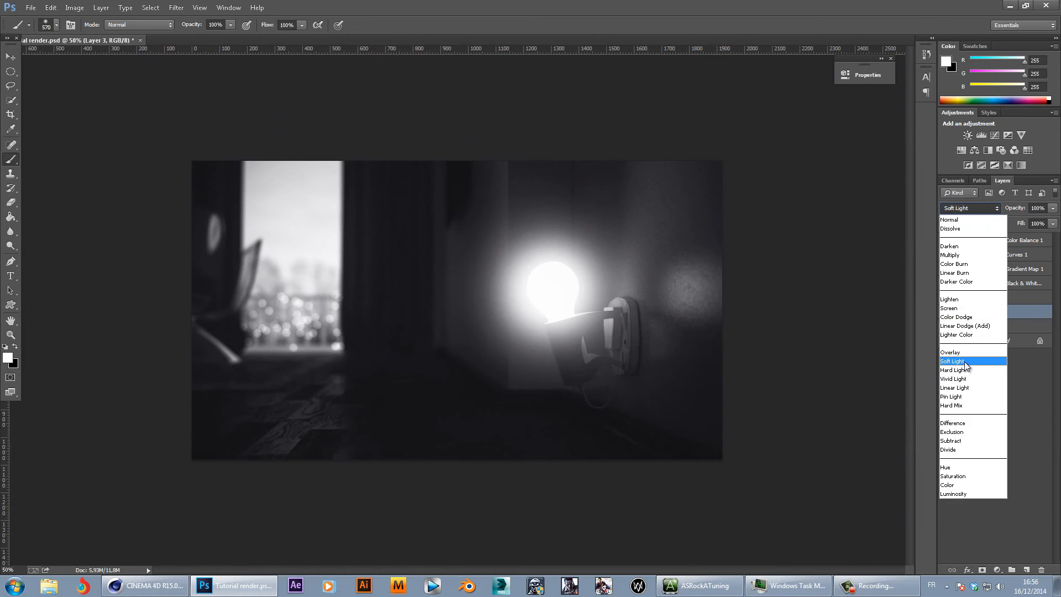
{"action": "left_click", "coordinate": [966, 361]}
{"action": "left_click", "coordinate": [962, 208]}
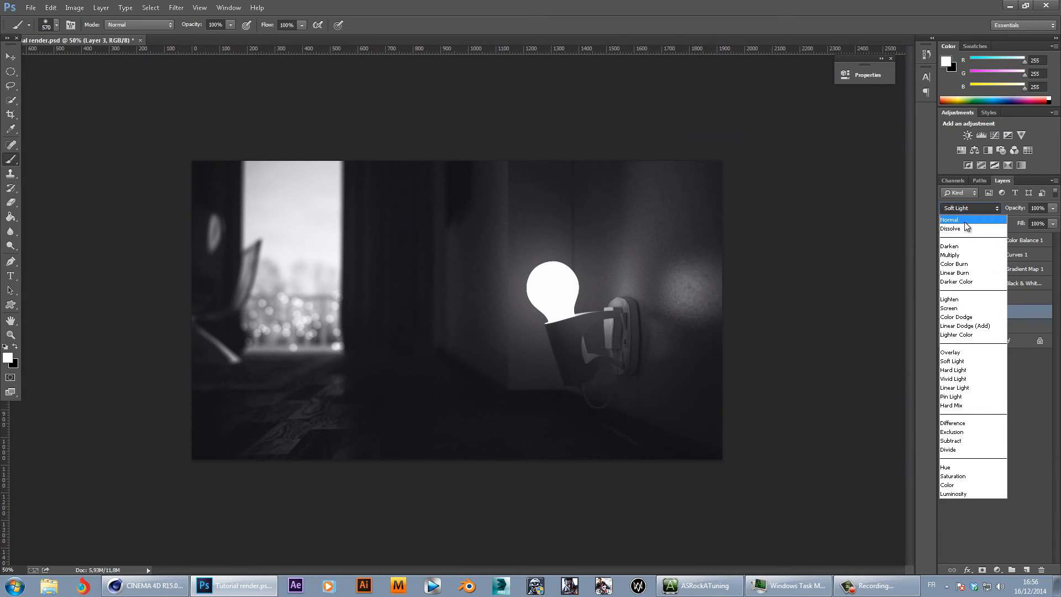
{"action": "left_click", "coordinate": [965, 219]}
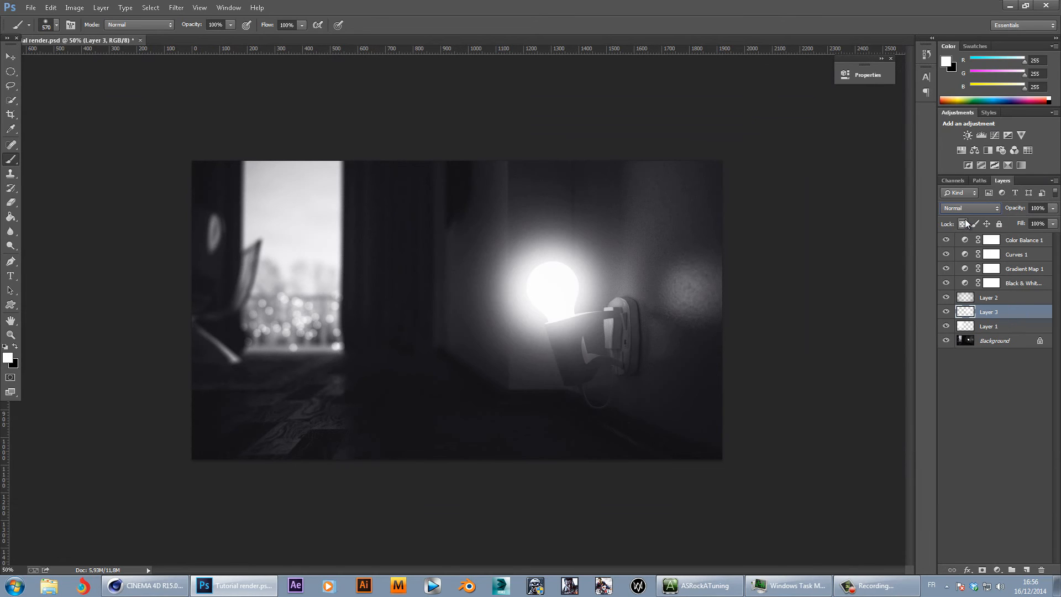
- Reduce the bulb glow layer's opacity to about 42% and compare the image with the glow hidden and shown
{"action": "left_click", "coordinate": [1052, 210]}
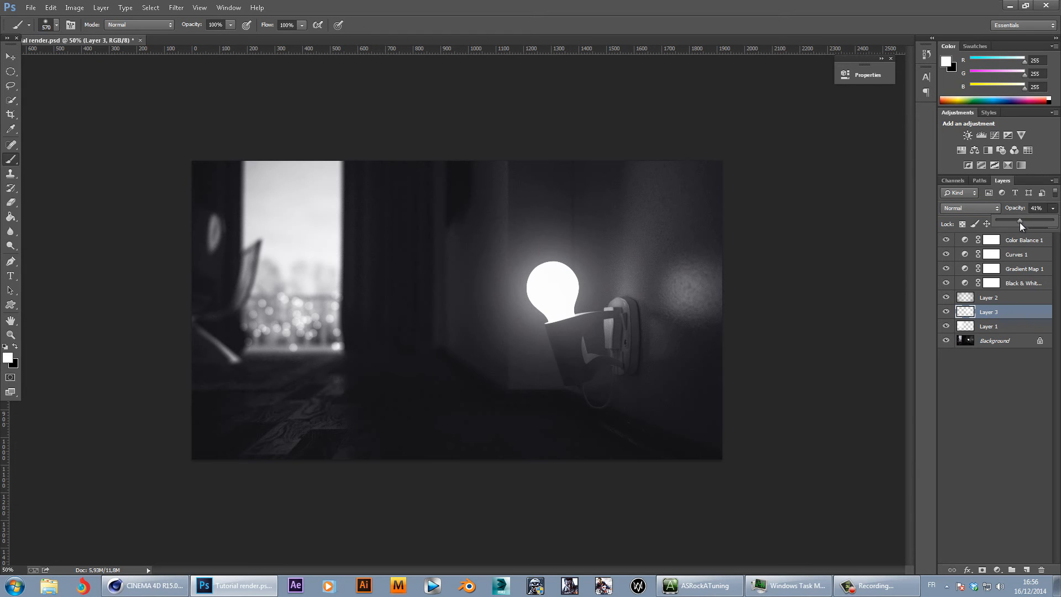
{"action": "key", "text": "ctrl+plus"}
{"action": "key", "text": "ctrl+plus"}
{"action": "key", "text": "ctrl+plus"}
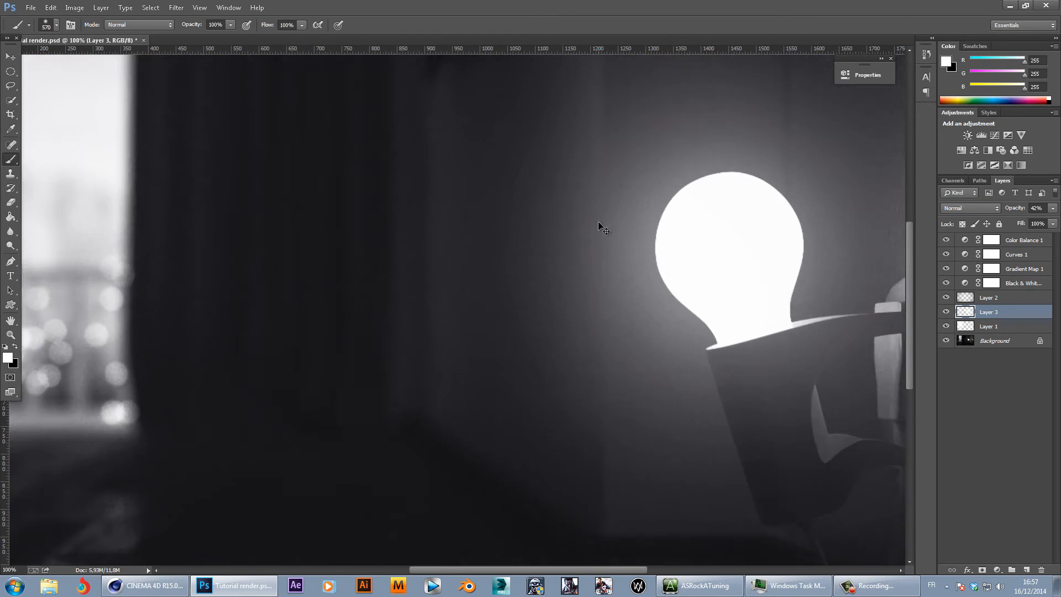
{"action": "key", "text": "ctrl+plus"}
{"action": "left_click_drag", "start_coordinate": [864, 246], "coordinate": [543, 257]}
{"action": "left_click", "coordinate": [946, 313]}
{"action": "left_click", "coordinate": [946, 313]}
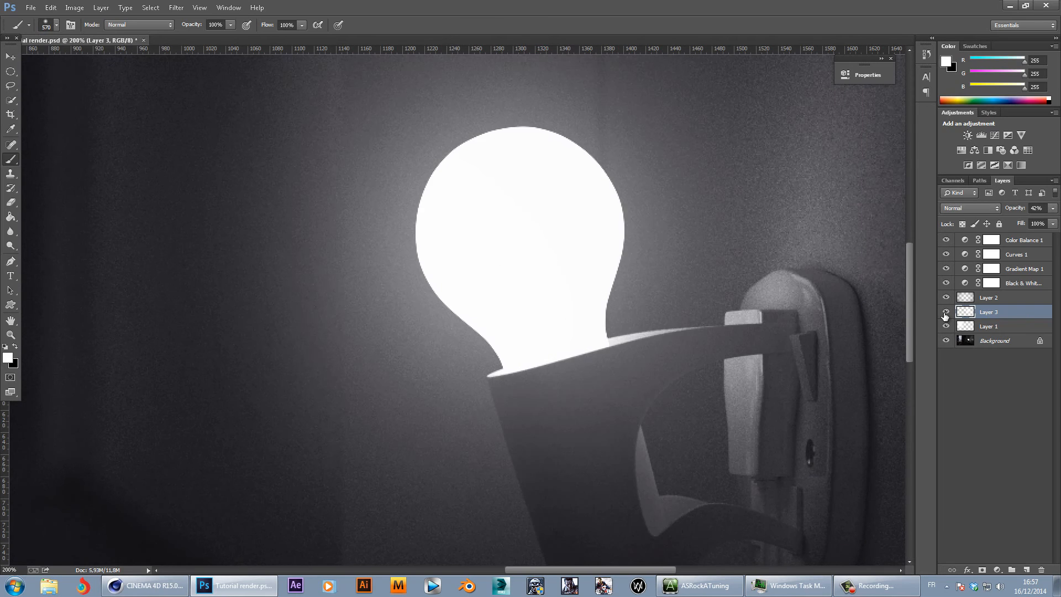
{"action": "key", "text": "ctrl+minus"}
{"action": "key", "text": "ctrl+minus"}
{"action": "key", "text": "ctrl+minus"}
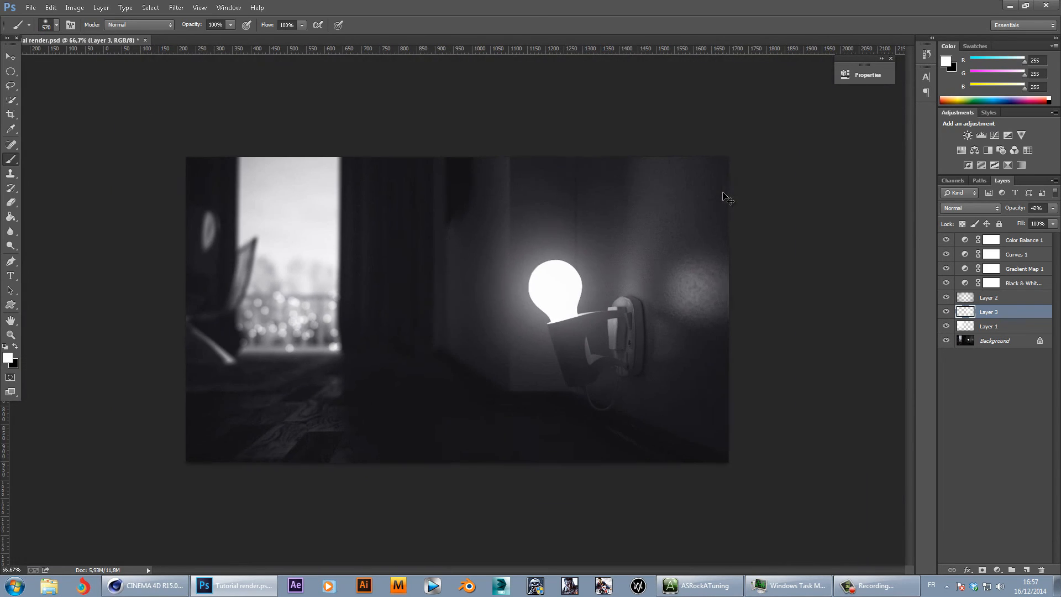
{"action": "key", "text": "ctrl+plus"}
{"action": "key", "text": "ctrl+plus"}
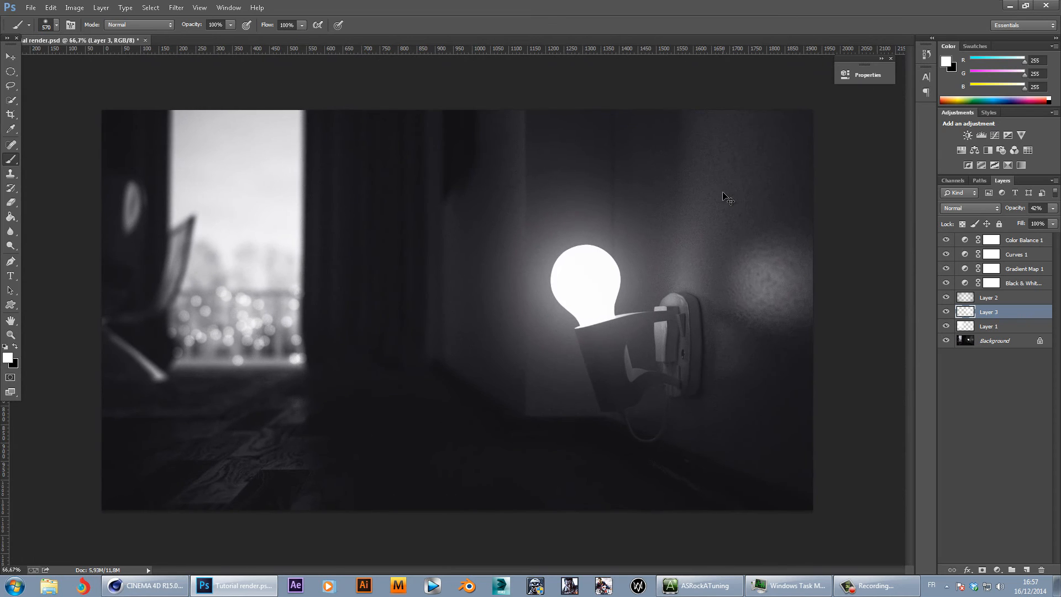
- Add a Brightness/Contrast adjustment layer directly above Layer 2 and set its contrast to 100
{"action": "left_click_drag", "start_coordinate": [245, 330], "coordinate": [472, 330]}
{"action": "key", "text": "ctrl+plus"}
{"action": "key", "text": "ctrl+plus"}
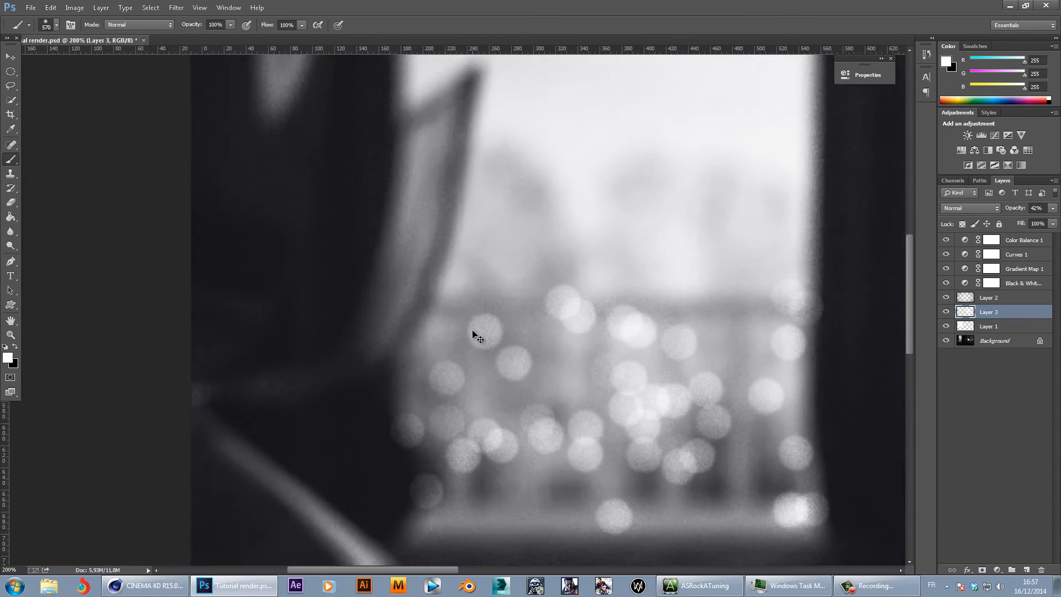
{"action": "left_click_drag", "start_coordinate": [851, 393], "coordinate": [633, 253]}
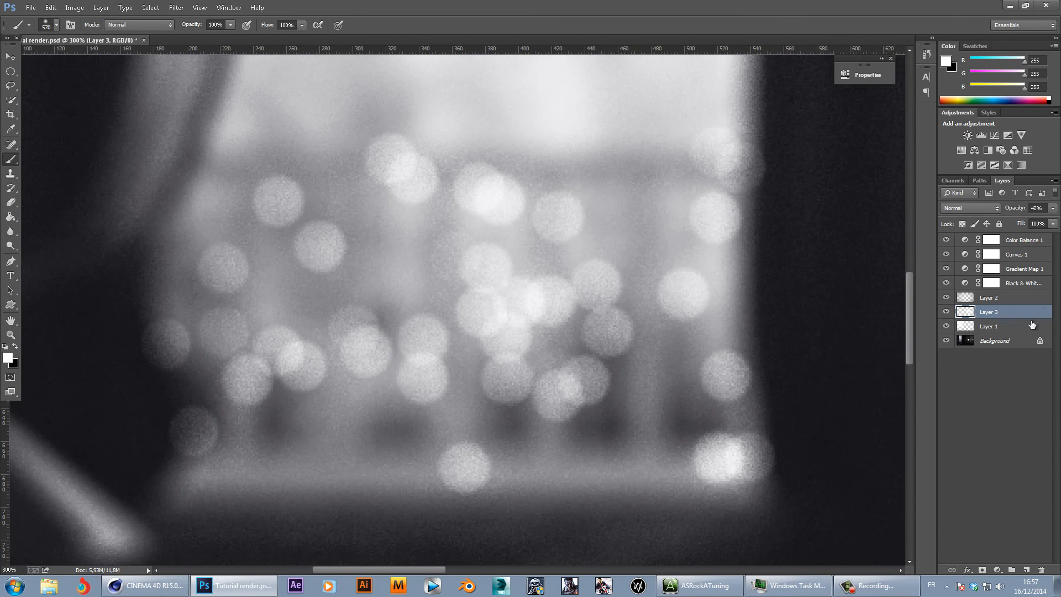
{"action": "left_click", "coordinate": [1024, 298]}
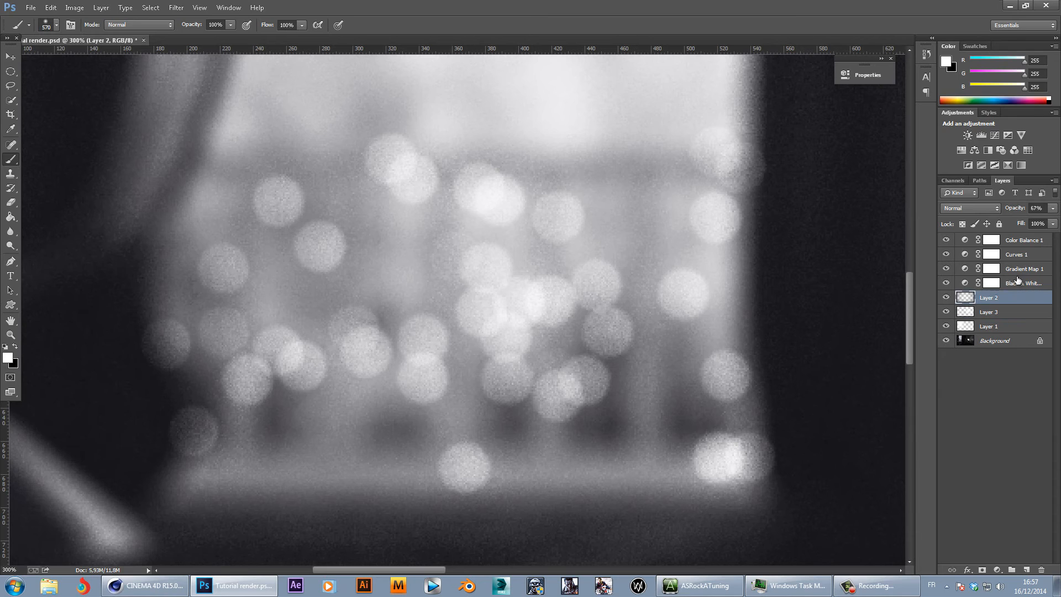
{"action": "left_click", "coordinate": [969, 135]}
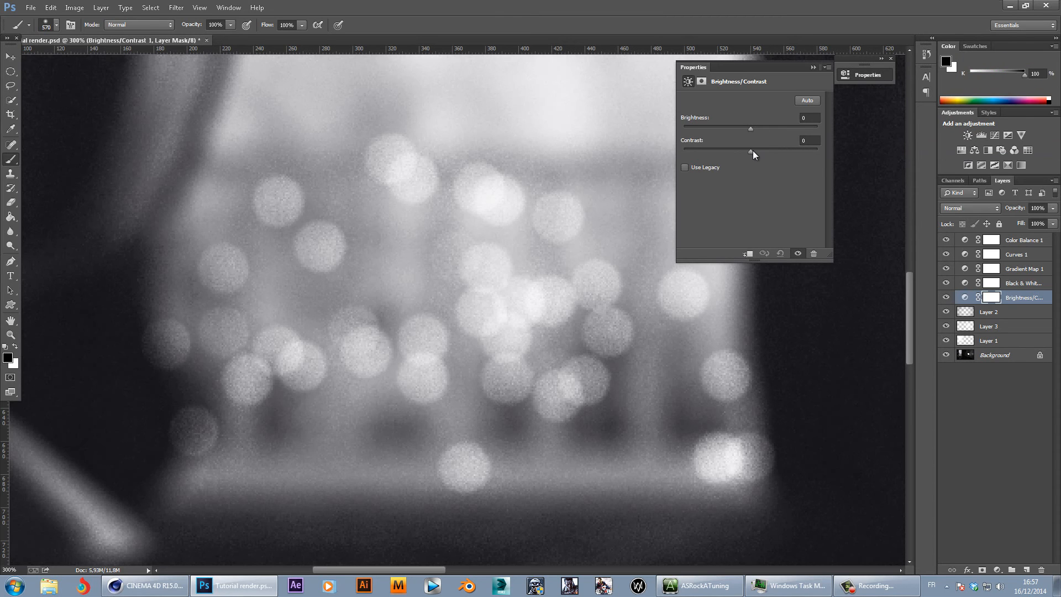
{"action": "left_click_drag", "start_coordinate": [811, 153], "coordinate": [821, 154]}
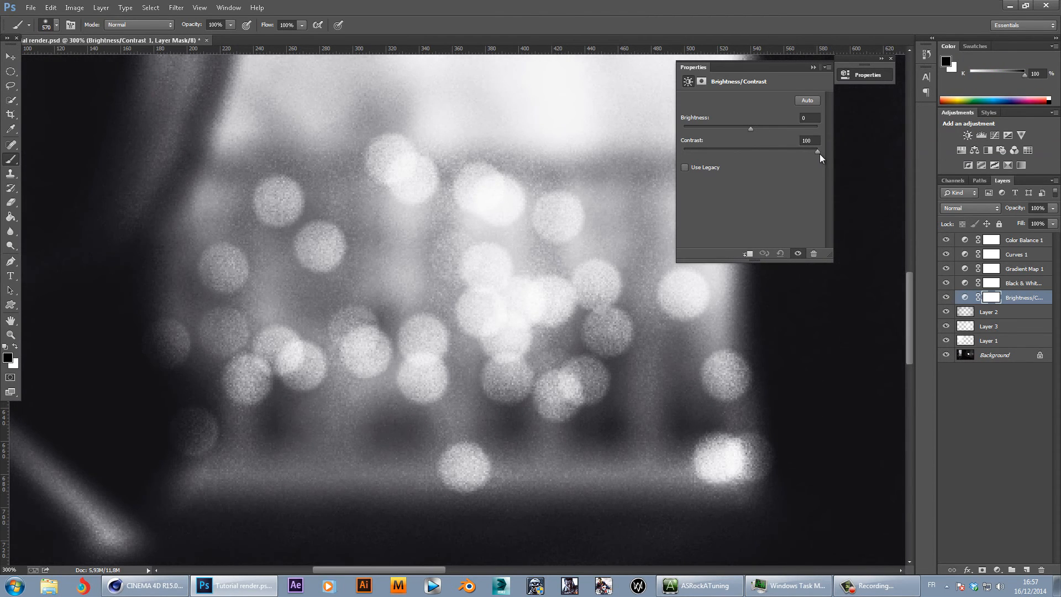
- Examine the effect of the stronger contrast on the whole image and on the bokeh lights in the window
{"action": "key", "text": "ctrl+0"}
{"action": "key", "text": "ctrl+minus"}
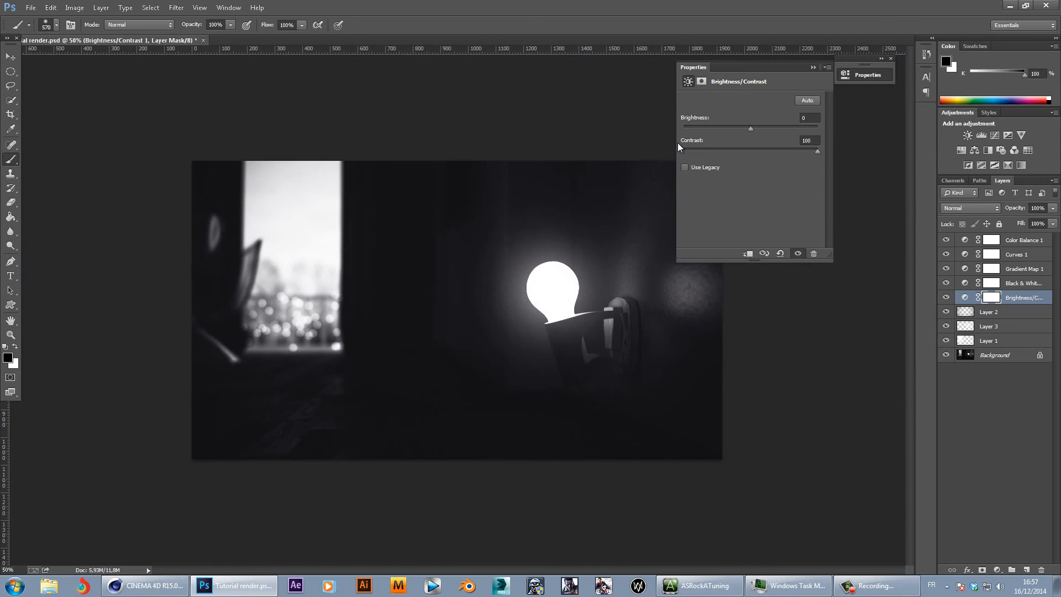
{"action": "key", "text": "ctrl+plus"}
{"action": "key", "text": "ctrl+plus"}
{"action": "key", "text": "ctrl+plus"}
{"action": "key", "text": "ctrl+plus"}
{"action": "left_click_drag", "start_coordinate": [262, 329], "coordinate": [713, 332]}
{"action": "left_click_drag", "start_coordinate": [448, 267], "coordinate": [497, 199]}
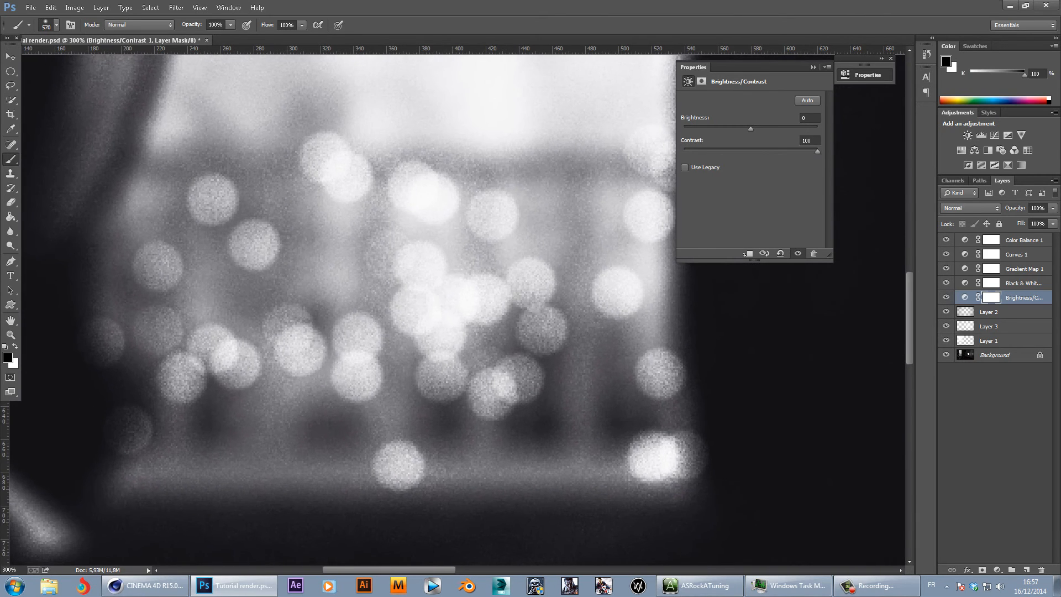
{"action": "key", "text": "ctrl+minus"}
{"action": "key", "text": "ctrl+minus"}
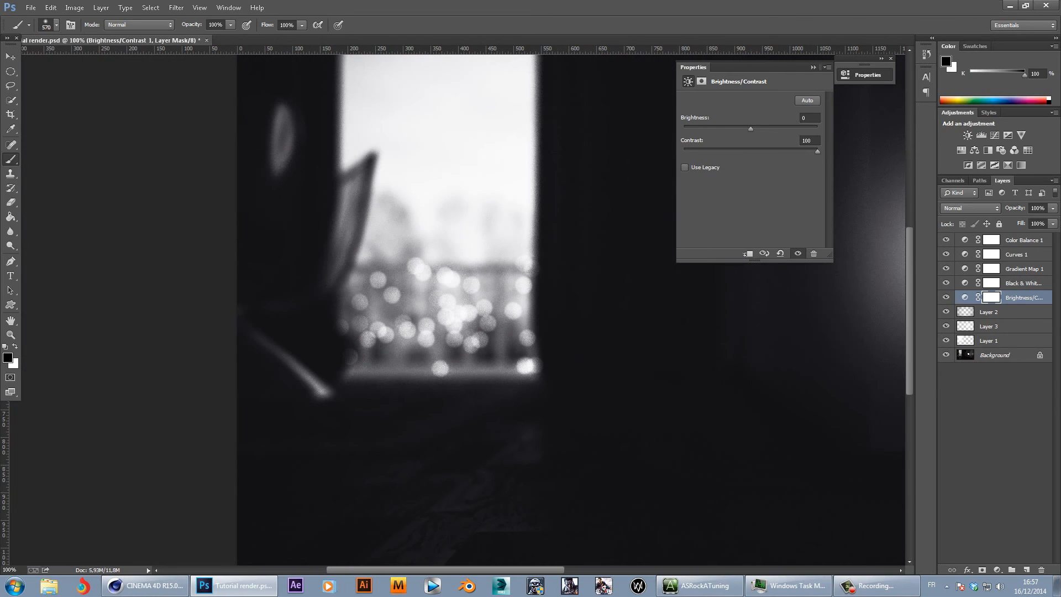
- Fill the Brightness/Contrast layer's mask with black using the Paint Bucket tool
{"action": "left_click", "coordinate": [992, 299]}
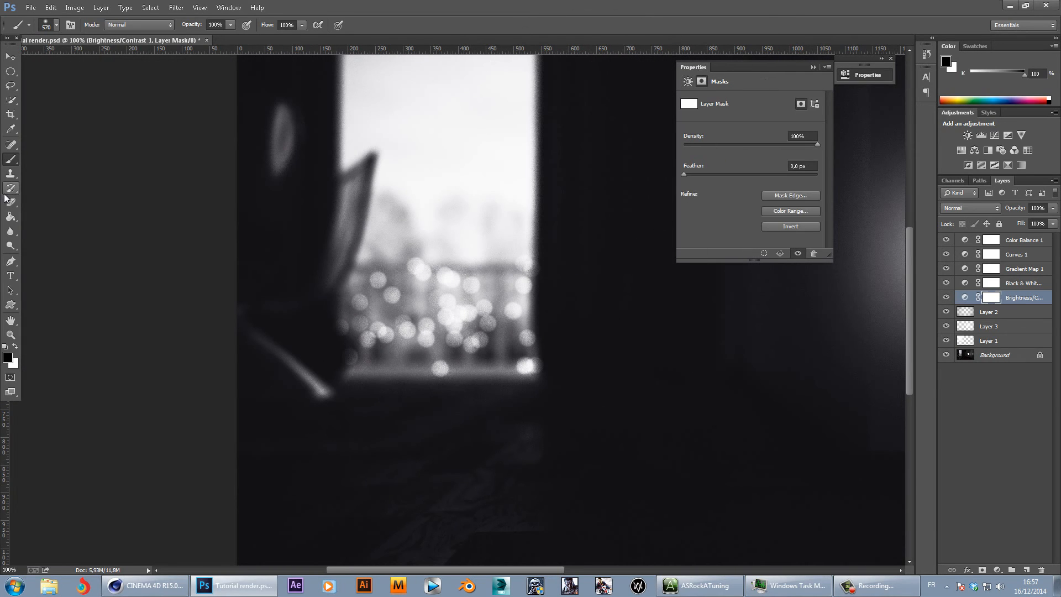
{"action": "left_click", "coordinate": [10, 218]}
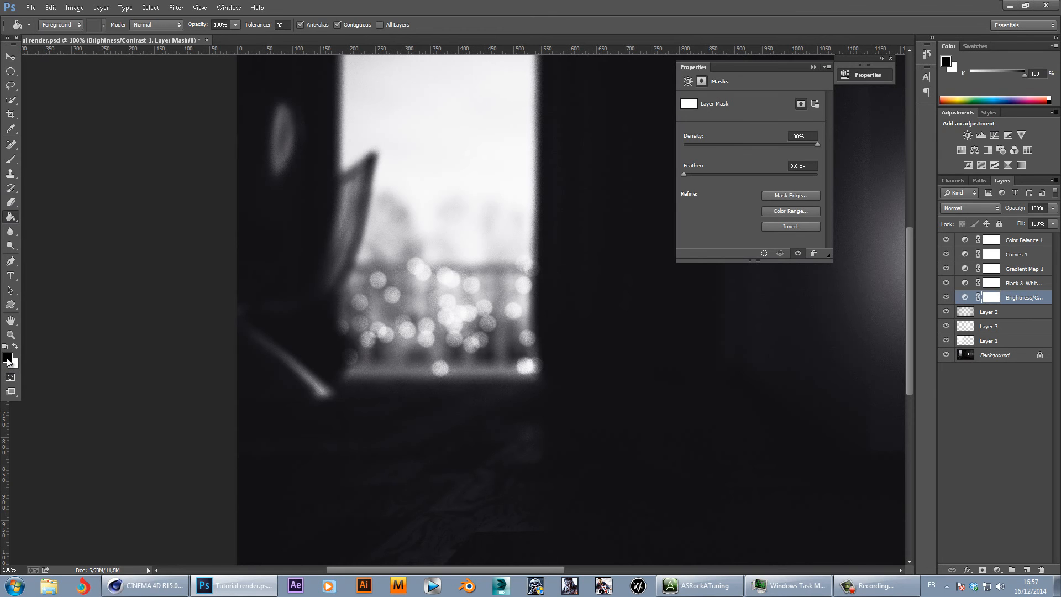
{"action": "left_click", "coordinate": [452, 283]}
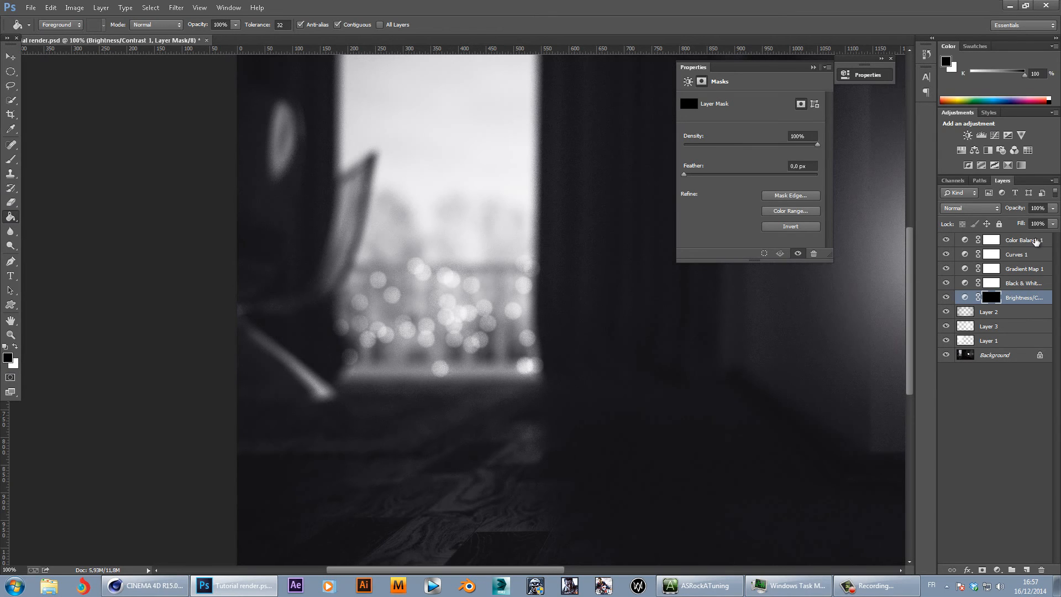
- Paint white on the Brightness/Contrast mask over the window's bokeh lights with a soft brush of about 273 px
{"action": "left_click", "coordinate": [10, 159]}
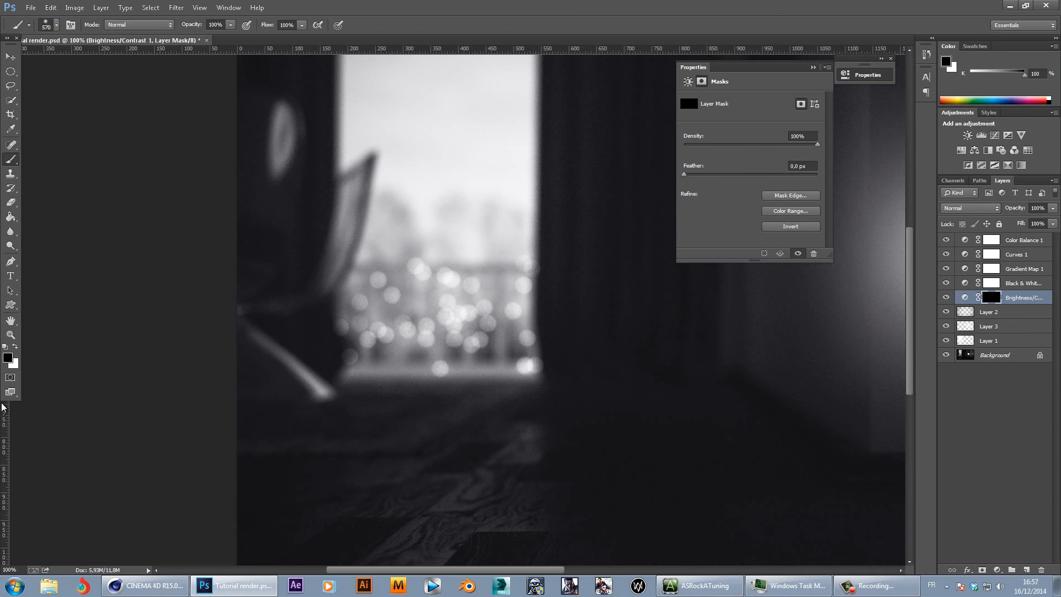
{"action": "left_click", "coordinate": [15, 347]}
{"action": "scroll", "coordinate": [464, 261], "scroll_direction": "up", "scroll_amount": 2, "text": "alt"}
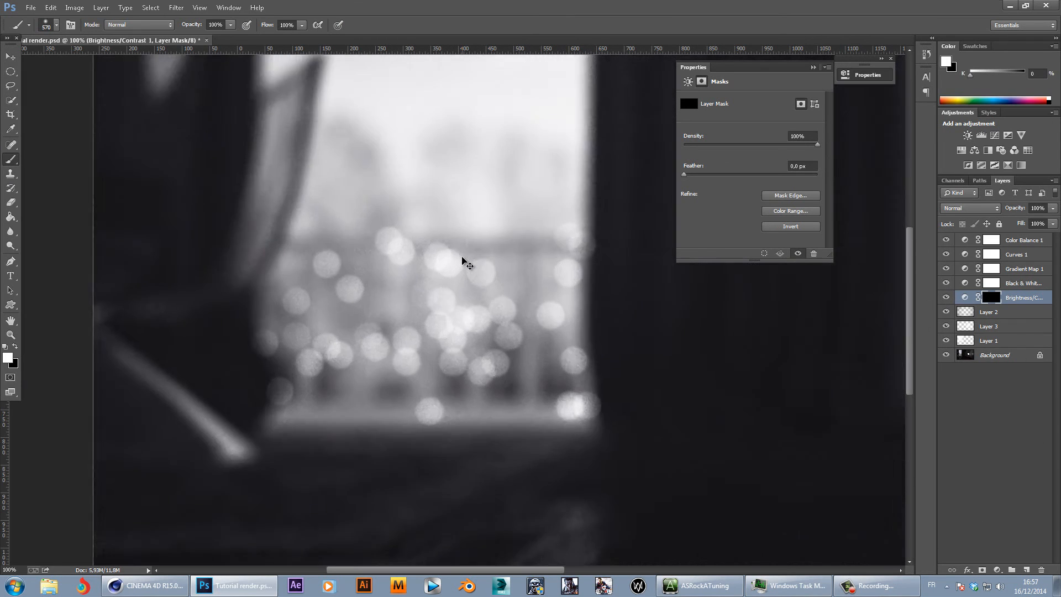
{"action": "scroll", "coordinate": [463, 261], "scroll_direction": "down", "scroll_amount": 1, "text": "alt"}
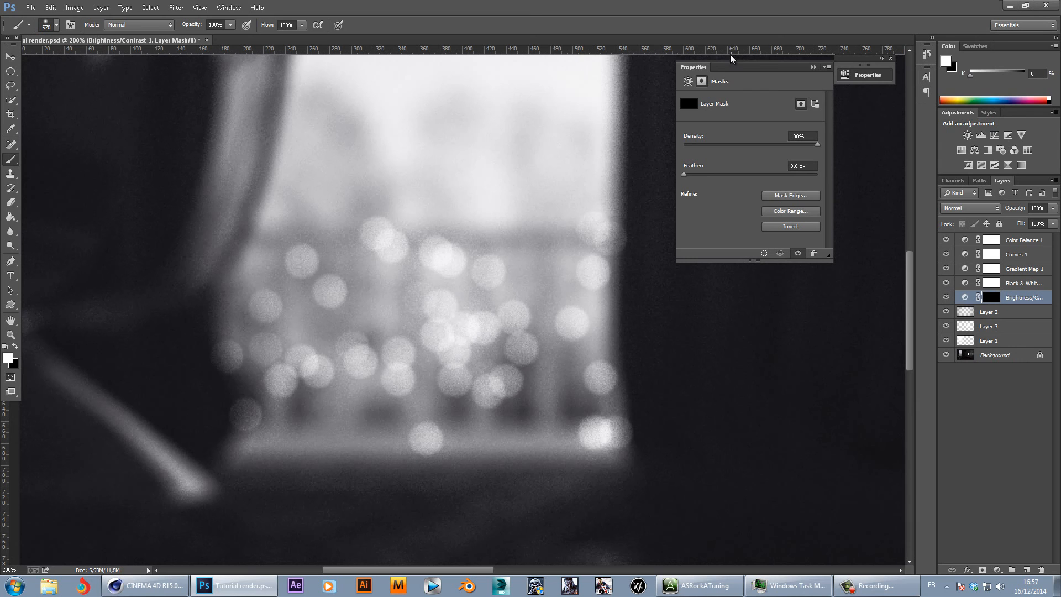
{"action": "left_click", "coordinate": [819, 67]}
{"action": "mouse_move", "coordinate": [522, 335]}
{"action": "right_mouse_down", "text": "alt"}
{"action": "mouse_move", "coordinate": [476, 355]}
{"action": "mouse_move", "coordinate": [332, 372]}
{"action": "mouse_move", "coordinate": [357, 381]}
{"action": "right_mouse_up", "text": "alt"}
{"action": "mouse_move", "coordinate": [431, 326]}
{"action": "left_mouse_down"}
{"action": "mouse_move", "coordinate": [308, 355]}
{"action": "mouse_move", "coordinate": [492, 336]}
{"action": "mouse_move", "coordinate": [520, 352]}
{"action": "mouse_move", "coordinate": [430, 374]}
{"action": "mouse_move", "coordinate": [328, 343]}
{"action": "mouse_move", "coordinate": [398, 383]}
{"action": "mouse_move", "coordinate": [515, 340]}
{"action": "left_mouse_up"}
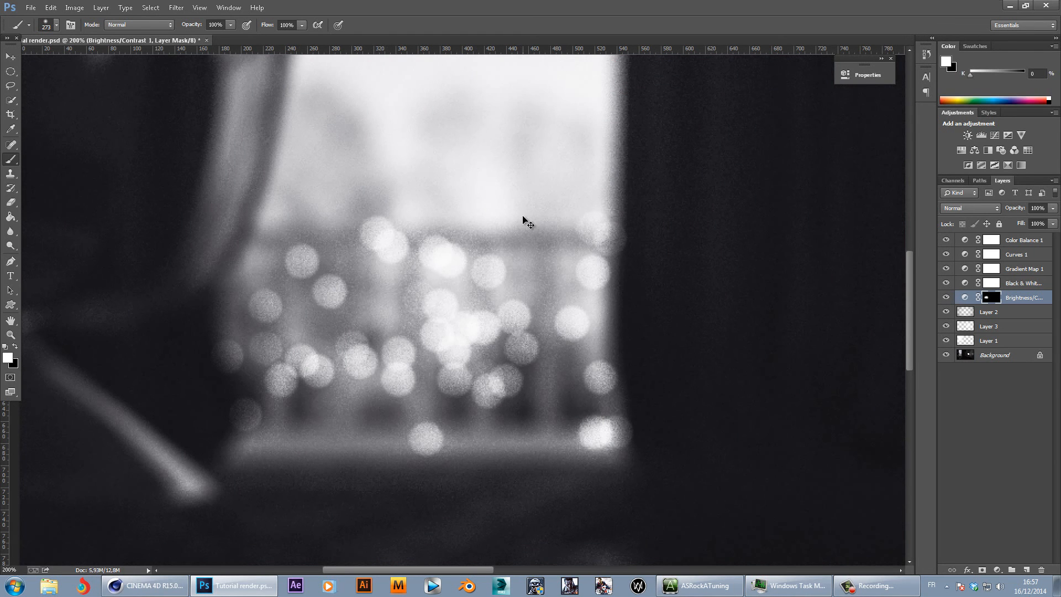
- Inspect the masked contrast on the bokeh lights up close
{"action": "key", "text": "ctrl+minus"}
{"action": "key", "text": "ctrl+minus"}
{"action": "key", "text": "ctrl+plus"}
{"action": "key", "text": "ctrl+plus"}
{"action": "key", "text": "ctrl+plus"}
{"action": "key", "text": "ctrl+plus"}
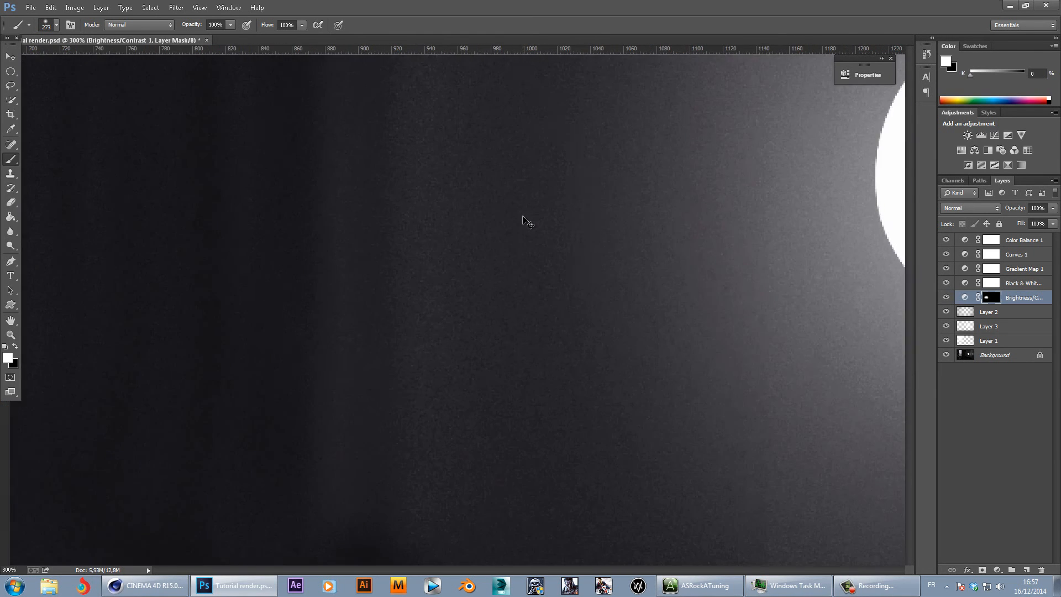
{"action": "left_click_drag", "start_coordinate": [239, 336], "coordinate": [713, 325]}
{"action": "mouse_move", "coordinate": [482, 328]}
{"action": "left_mouse_down"}
{"action": "mouse_move", "coordinate": [593, 358]}
{"action": "mouse_move", "coordinate": [597, 322]}
{"action": "left_mouse_up"}
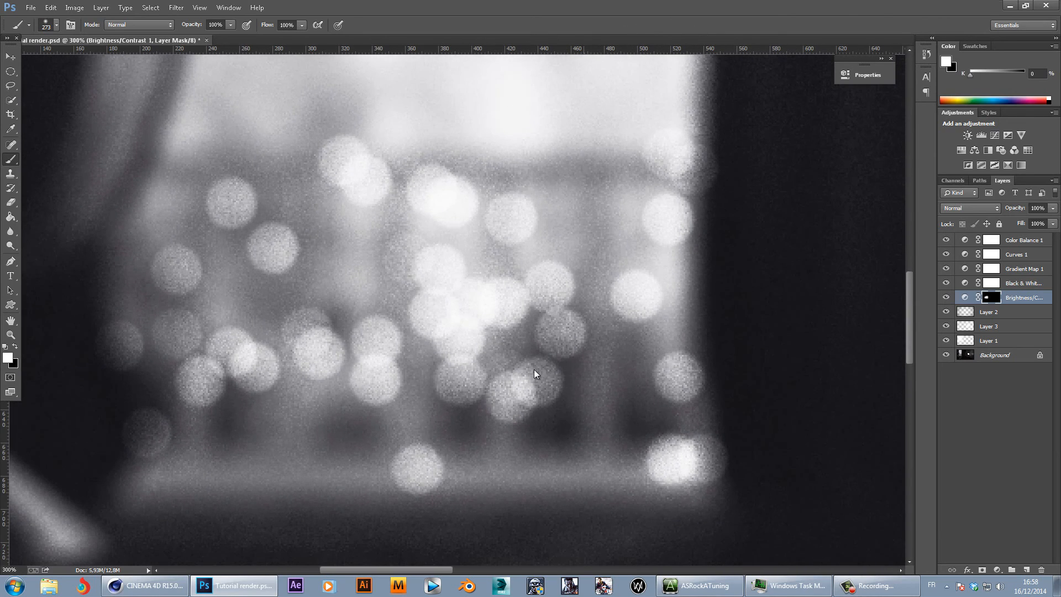
- Reduce the brush size to 107 px with white as the foreground colour, and review the masked contrast on the whole image
{"action": "right_click_drag", "start_coordinate": [580, 379], "coordinate": [437, 387], "text": "alt"}
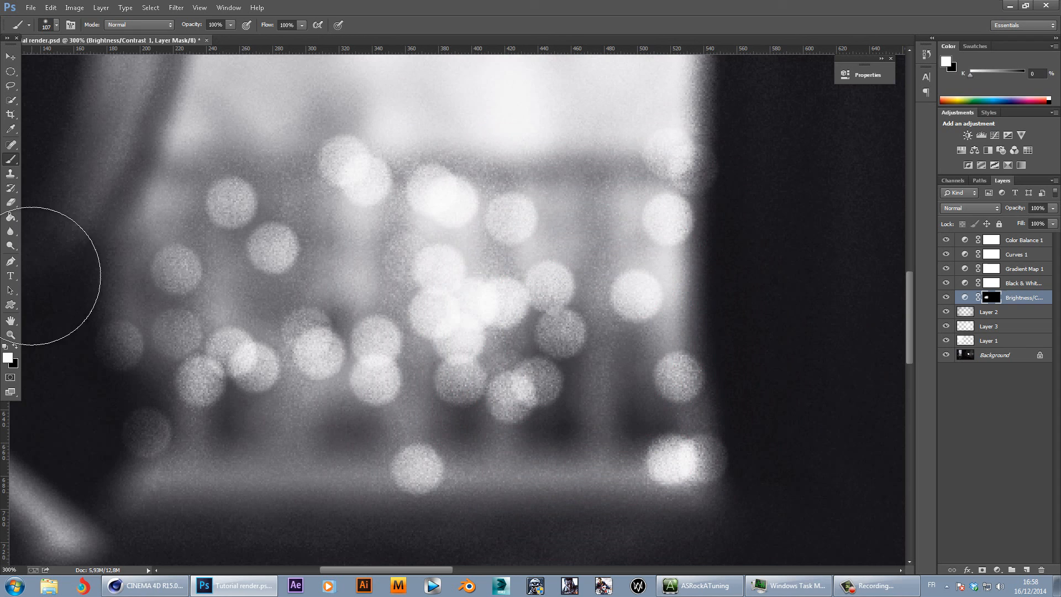
{"action": "left_click", "coordinate": [16, 346]}
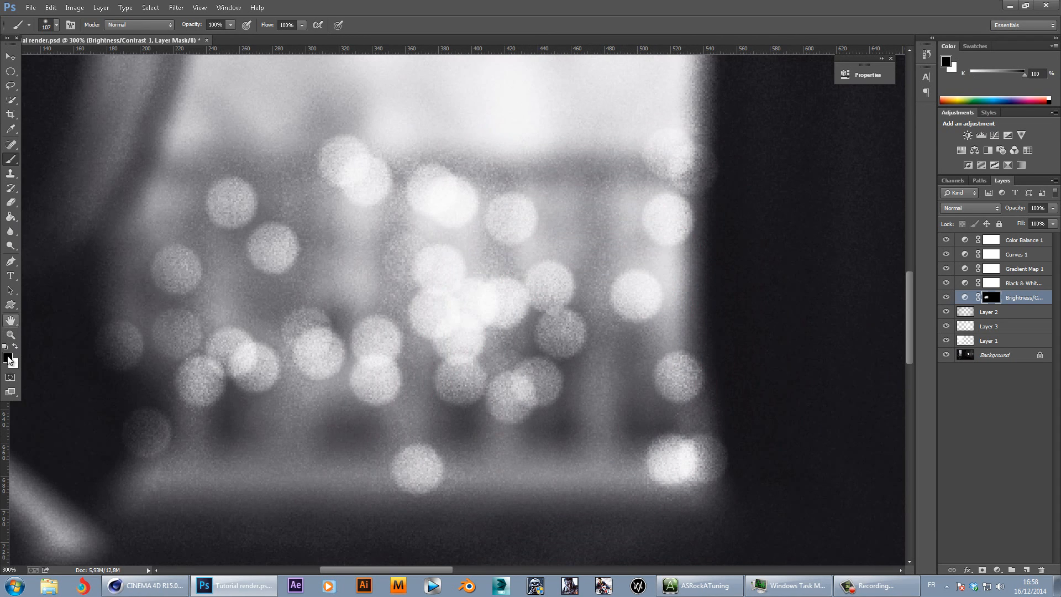
{"action": "left_click", "coordinate": [16, 346]}
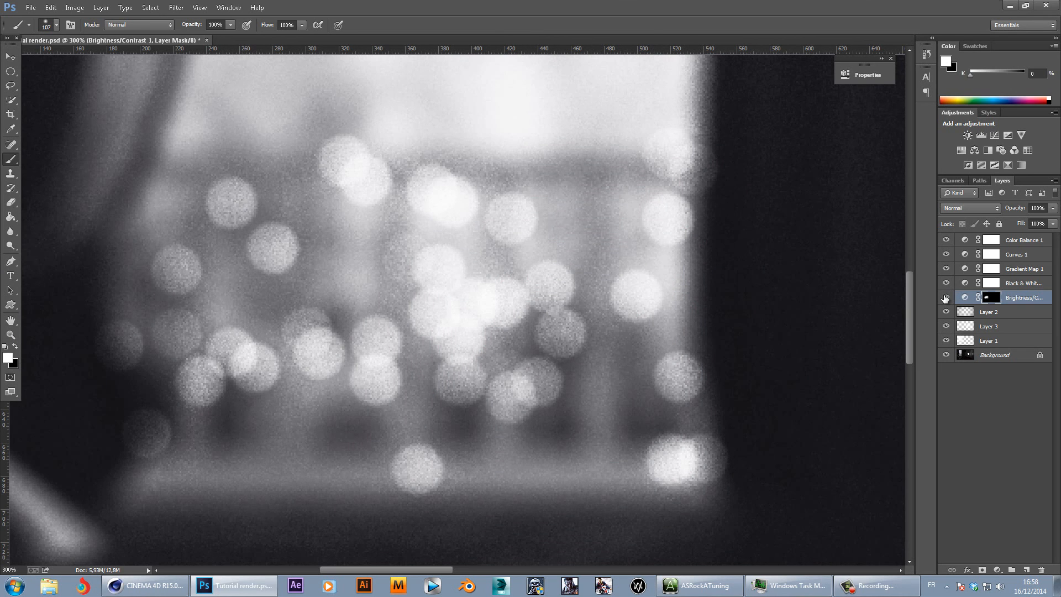
{"action": "key", "text": "ctrl+minus"}
{"action": "key", "text": "ctrl+minus"}
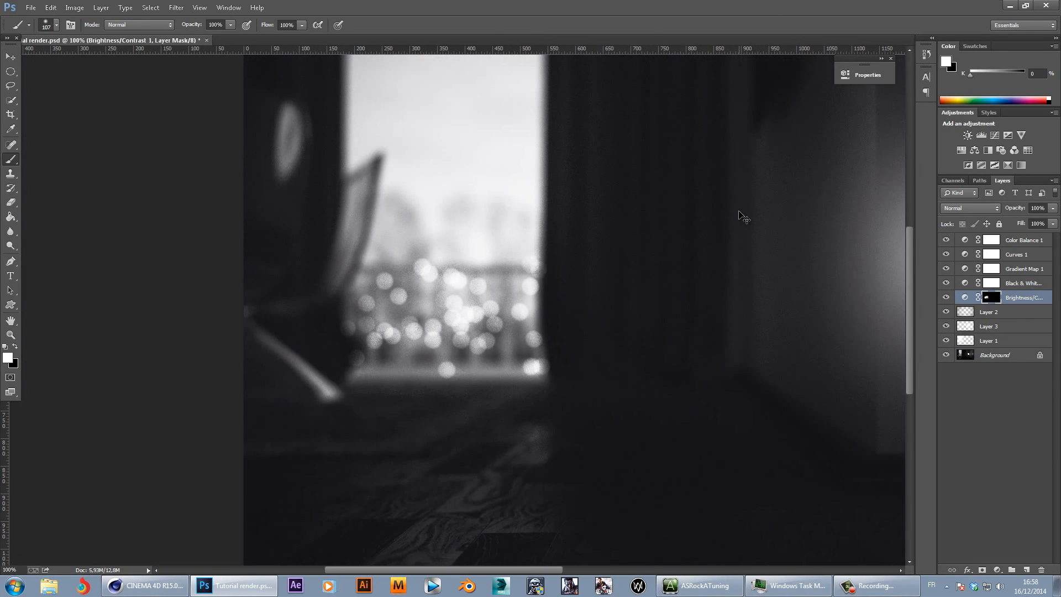
{"action": "key", "text": "ctrl+minus"}
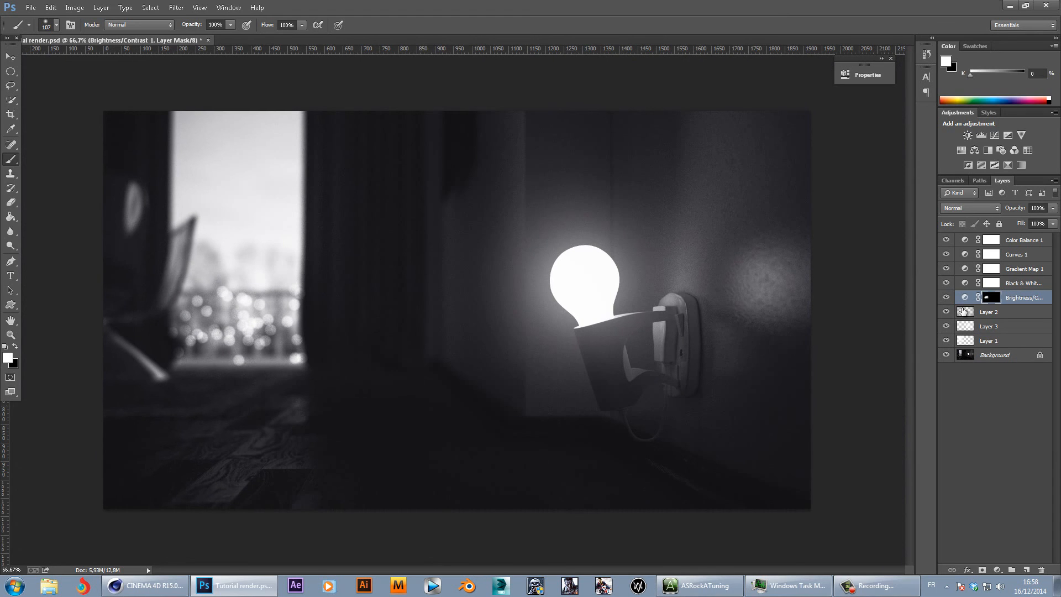